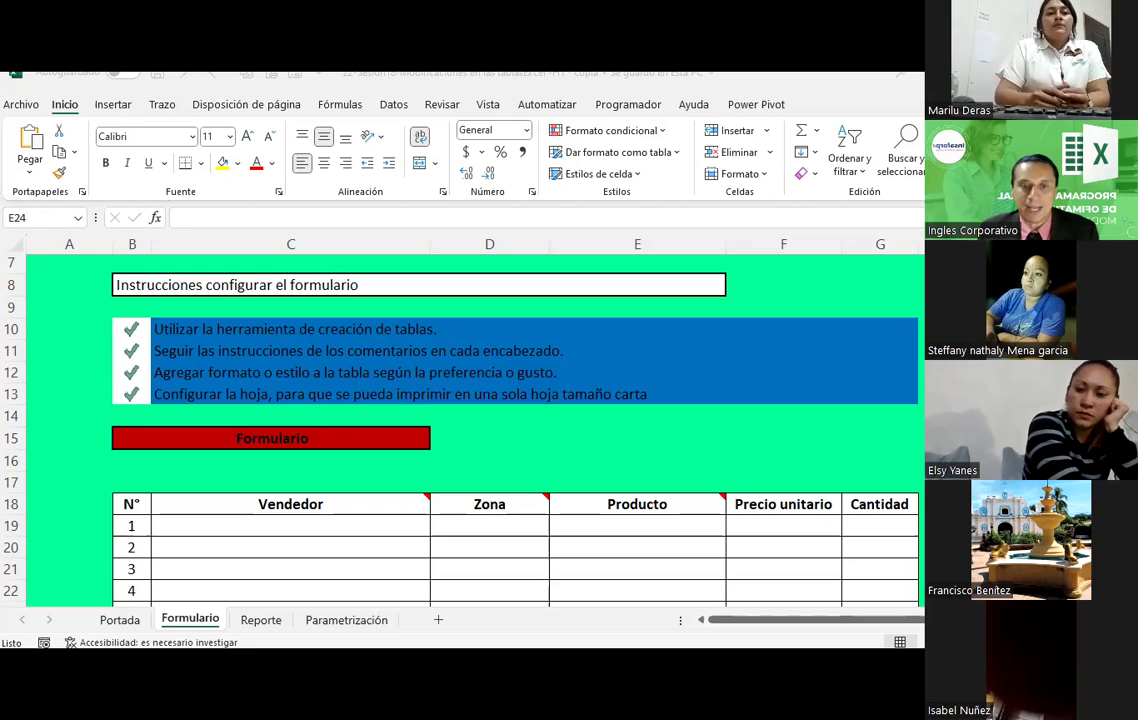
Step: Insert a new blank worksheet, Hoja1, and select the block G6:H12
{"action": "left_click", "coordinate": [430, 632]}
{"action": "left_click", "coordinate": [439, 621]}
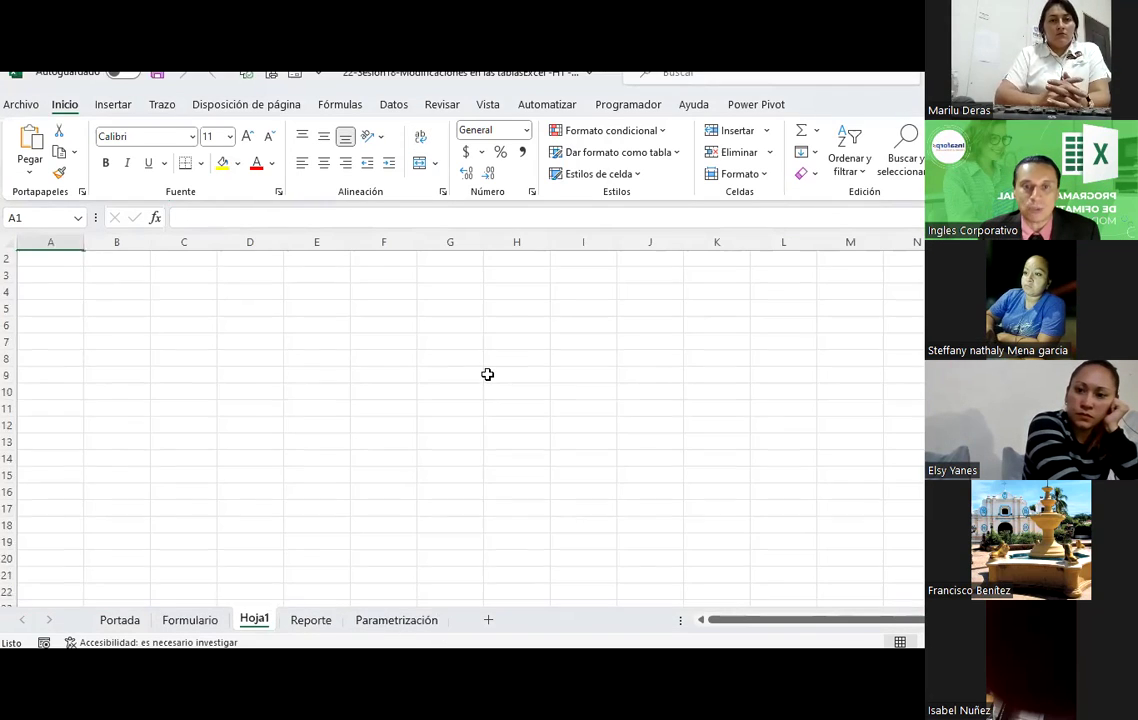
{"action": "left_click_drag", "start_coordinate": [472, 340], "coordinate": [529, 446]}
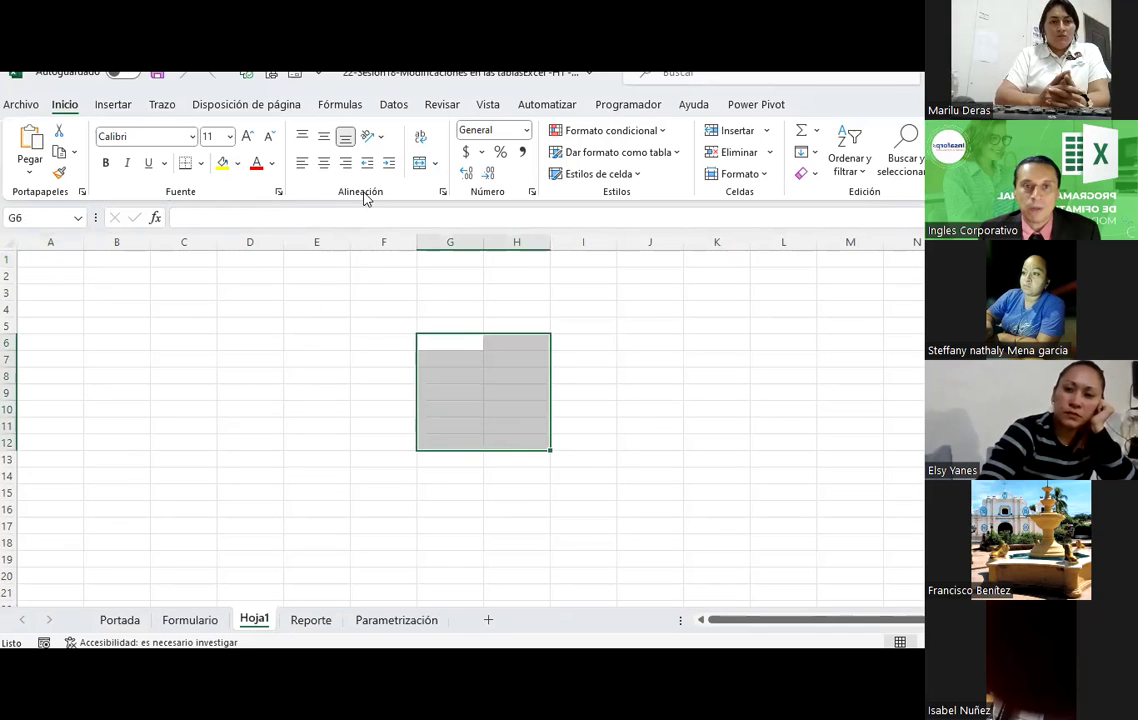
Step: Merge G6:H12 with a thick outside border and enter the two-line label EXCEL / BD
{"action": "left_click", "coordinate": [421, 167]}
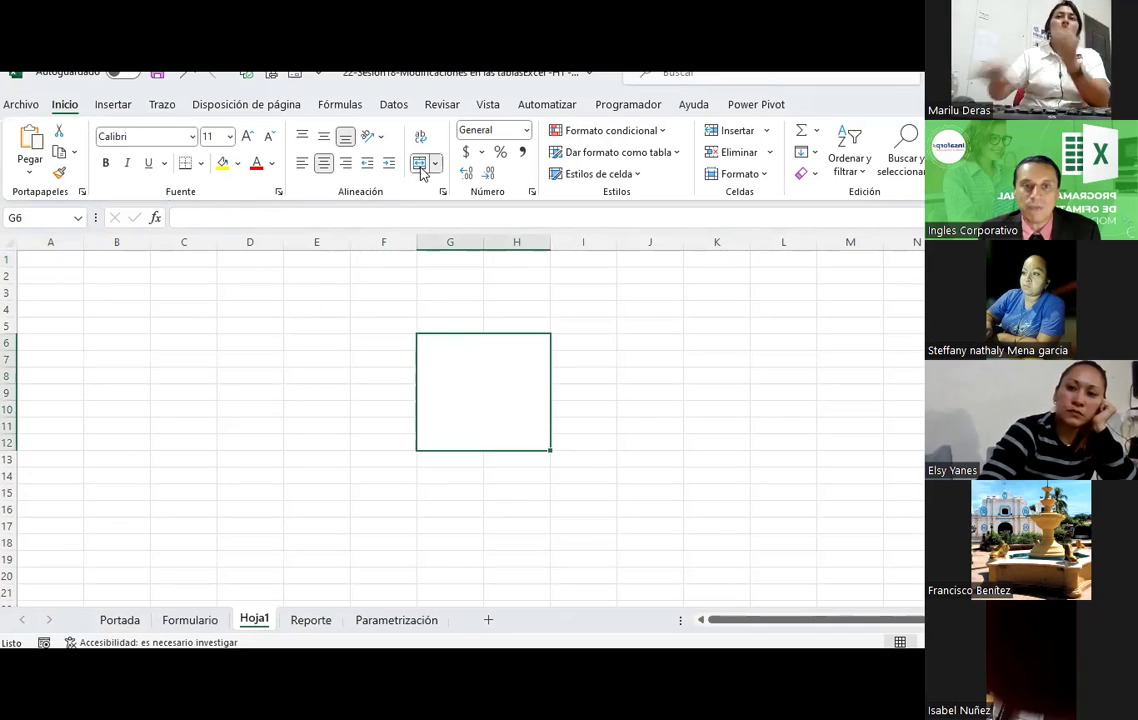
{"action": "left_click", "coordinate": [201, 163]}
{"action": "left_click", "coordinate": [240, 377]}
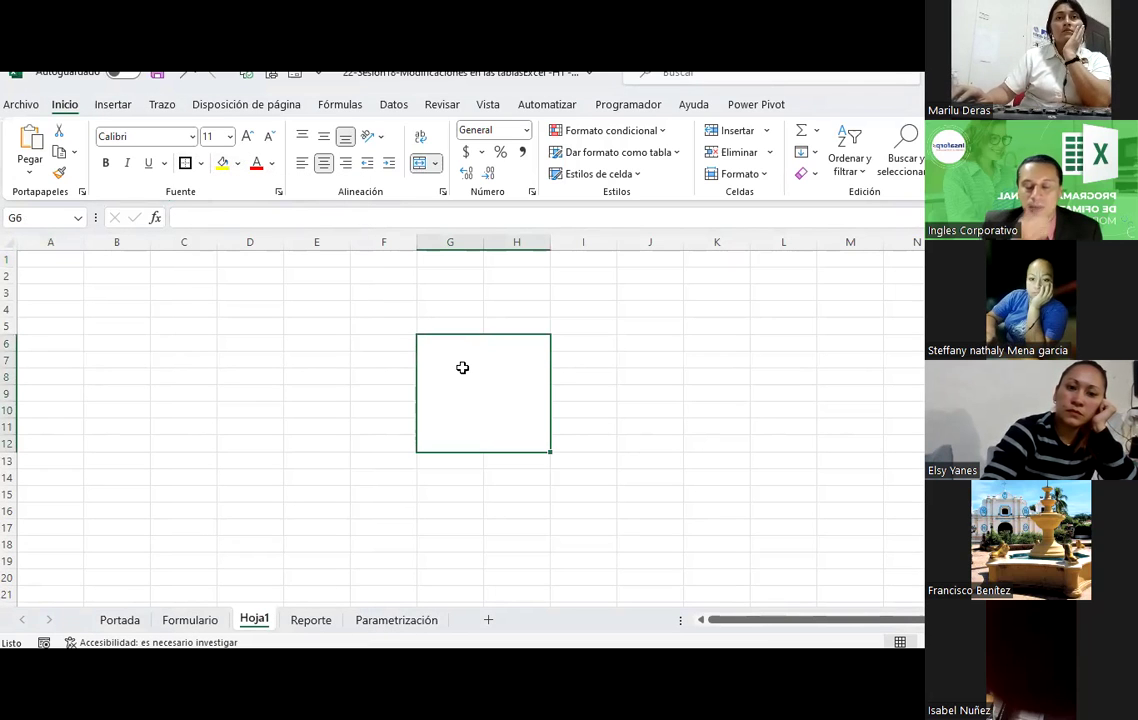
{"action": "type", "text": "EXCEL"}
{"action": "key", "text": "alt+Return"}
{"action": "type", "text": "BD"}
{"action": "key", "text": "Return"}
Step: Make the EXCEL BD label vertically centred, bold and 14-point
{"action": "left_click", "coordinate": [462, 368]}
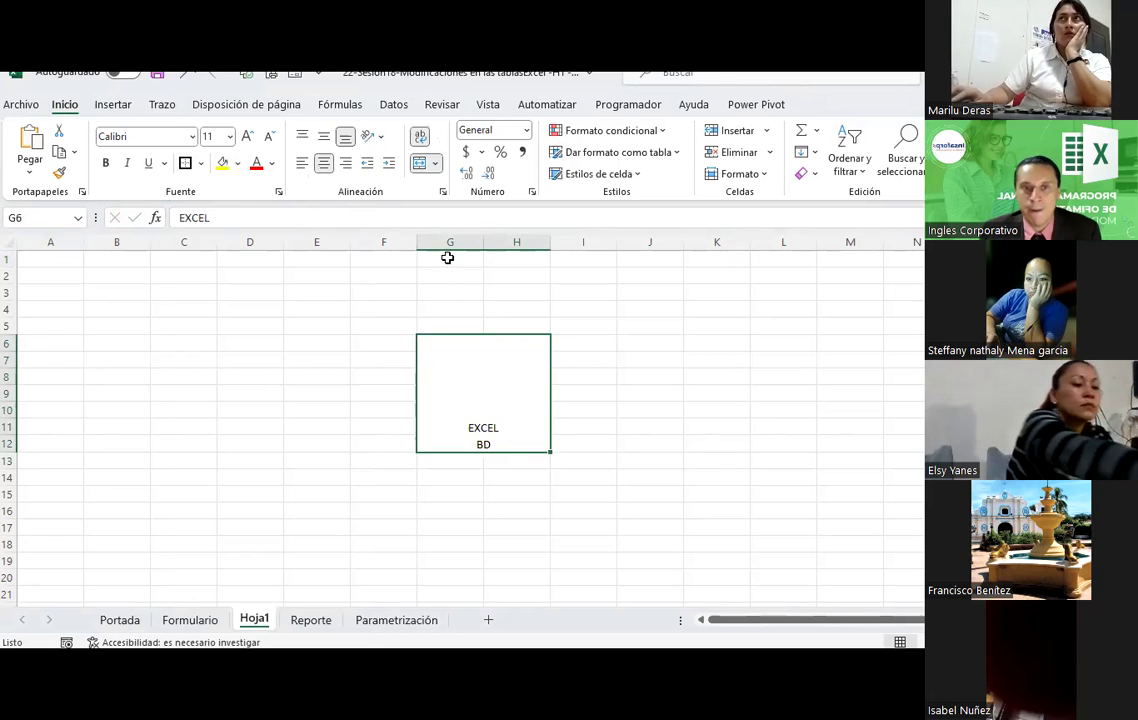
{"action": "left_click", "coordinate": [324, 136]}
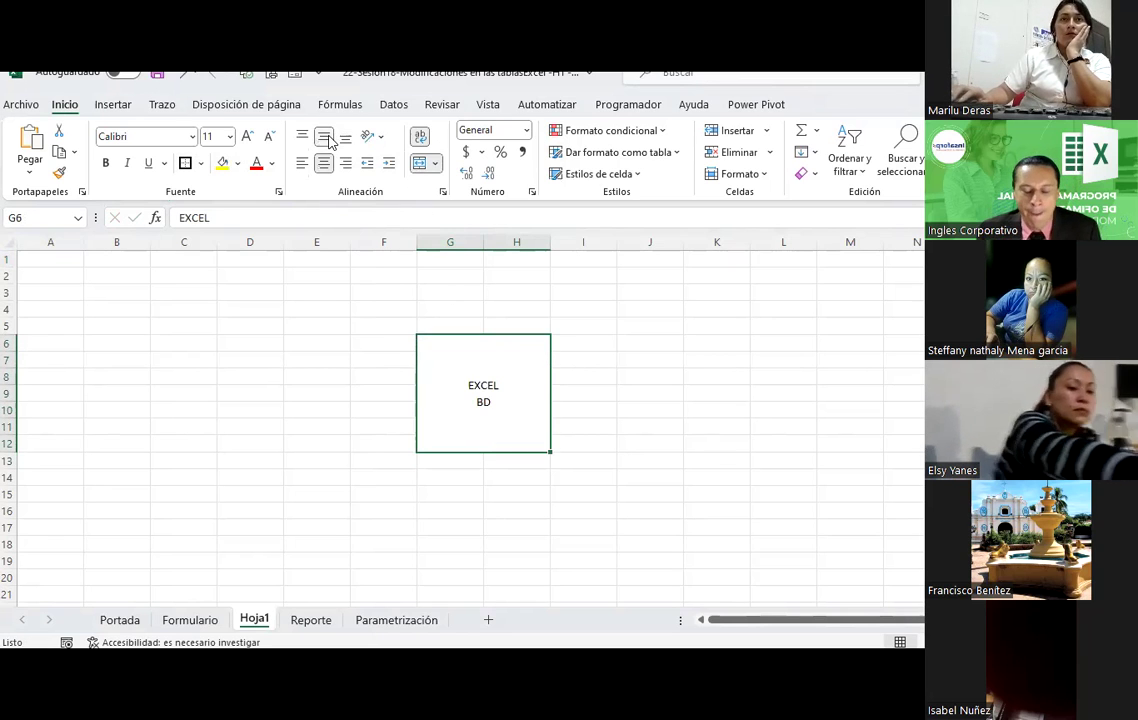
{"action": "left_click", "coordinate": [110, 162]}
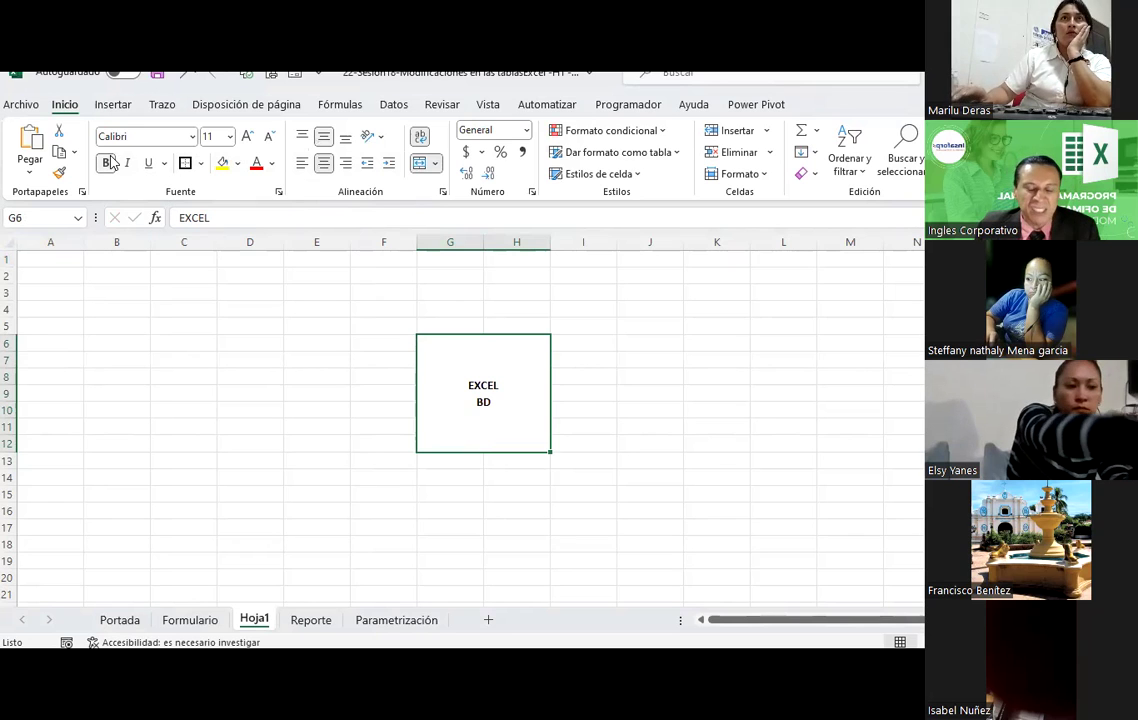
{"action": "left_click", "coordinate": [247, 137]}
{"action": "left_click", "coordinate": [247, 137]}
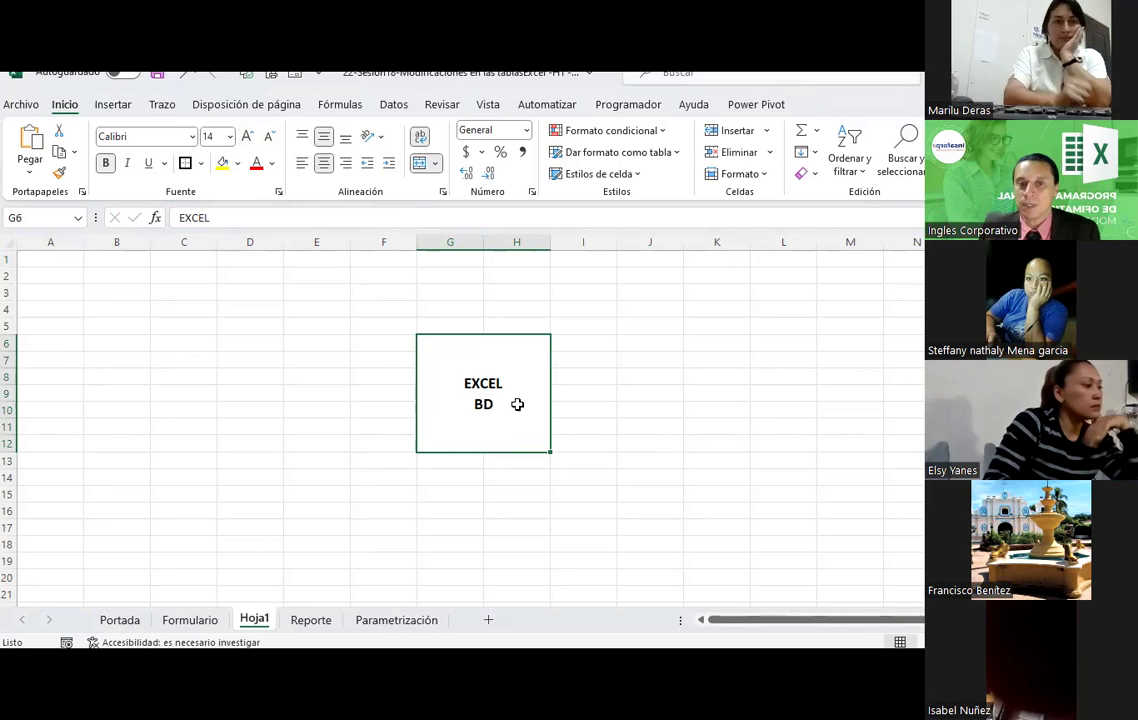
{"action": "left_click", "coordinate": [579, 345]}
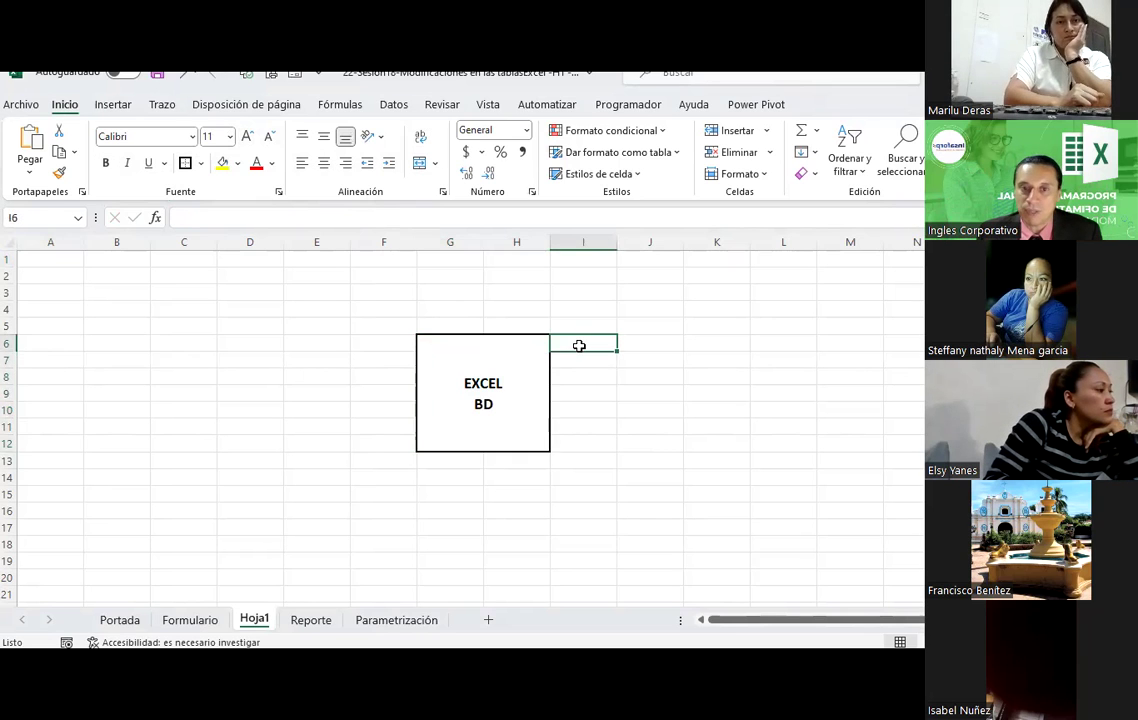
Step: Merge K3:L8 and K11:L16 into boxes and give block K19:L25 an outside border
{"action": "scroll", "coordinate": [560, 360], "scroll_direction": "down", "scroll_amount": 1}
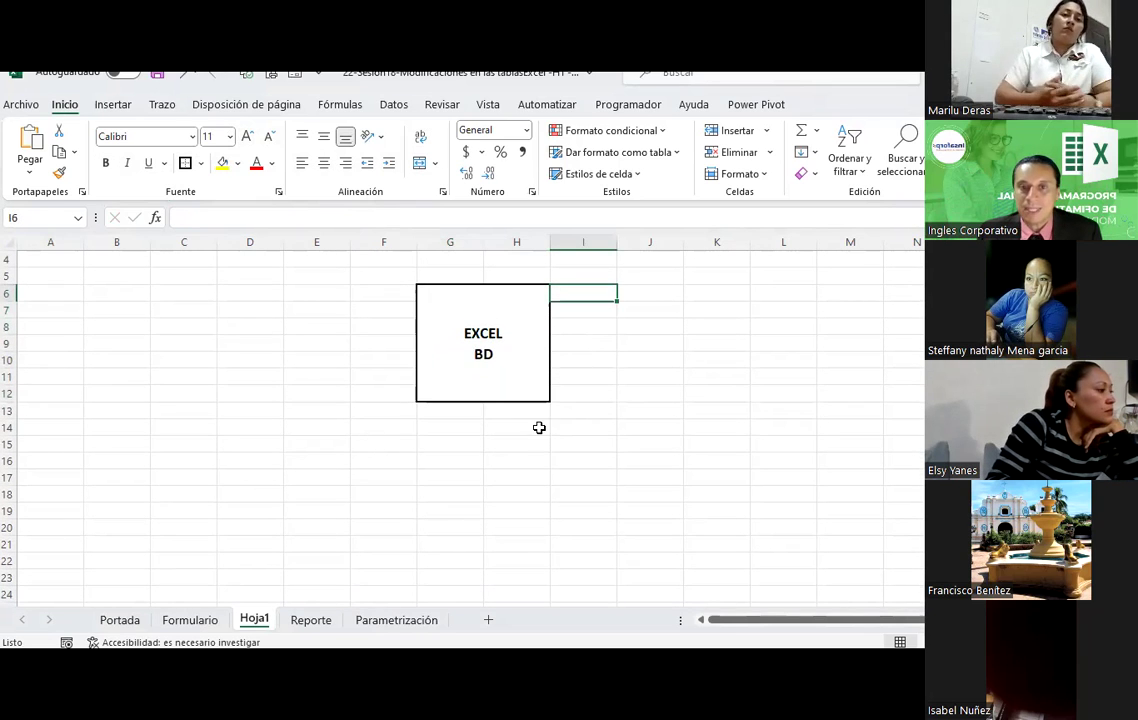
{"action": "scroll", "coordinate": [539, 427], "scroll_direction": "up", "scroll_amount": 1}
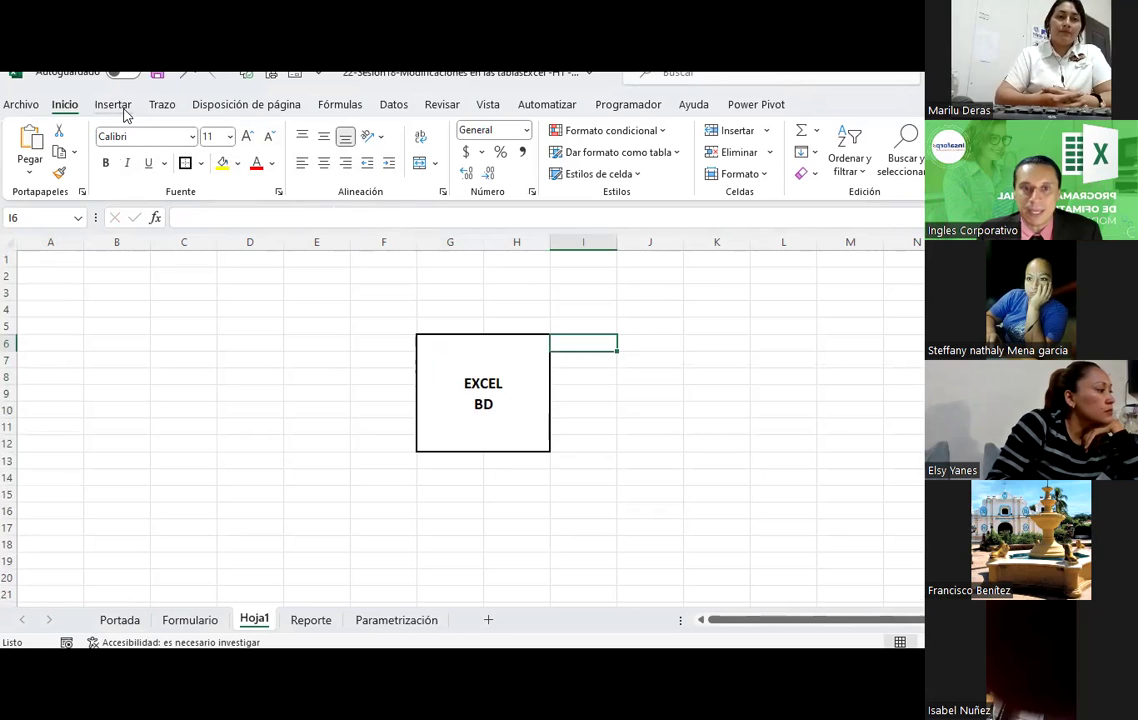
{"action": "left_click_drag", "start_coordinate": [709, 292], "coordinate": [772, 372]}
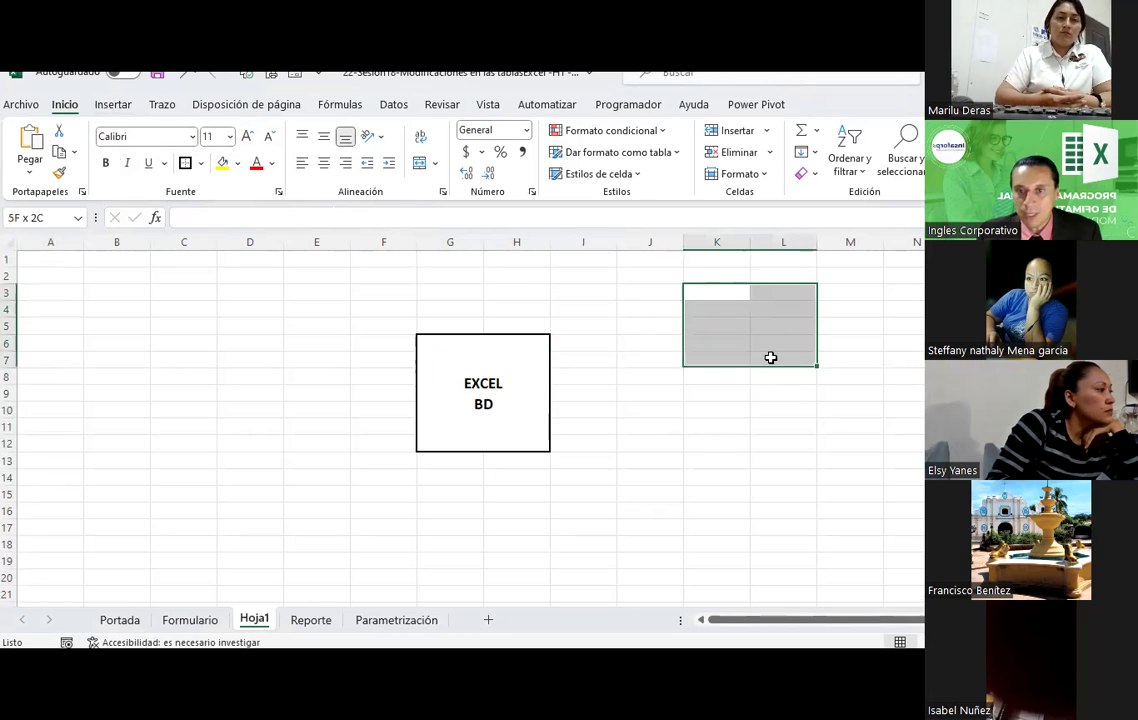
{"action": "left_click", "coordinate": [421, 164]}
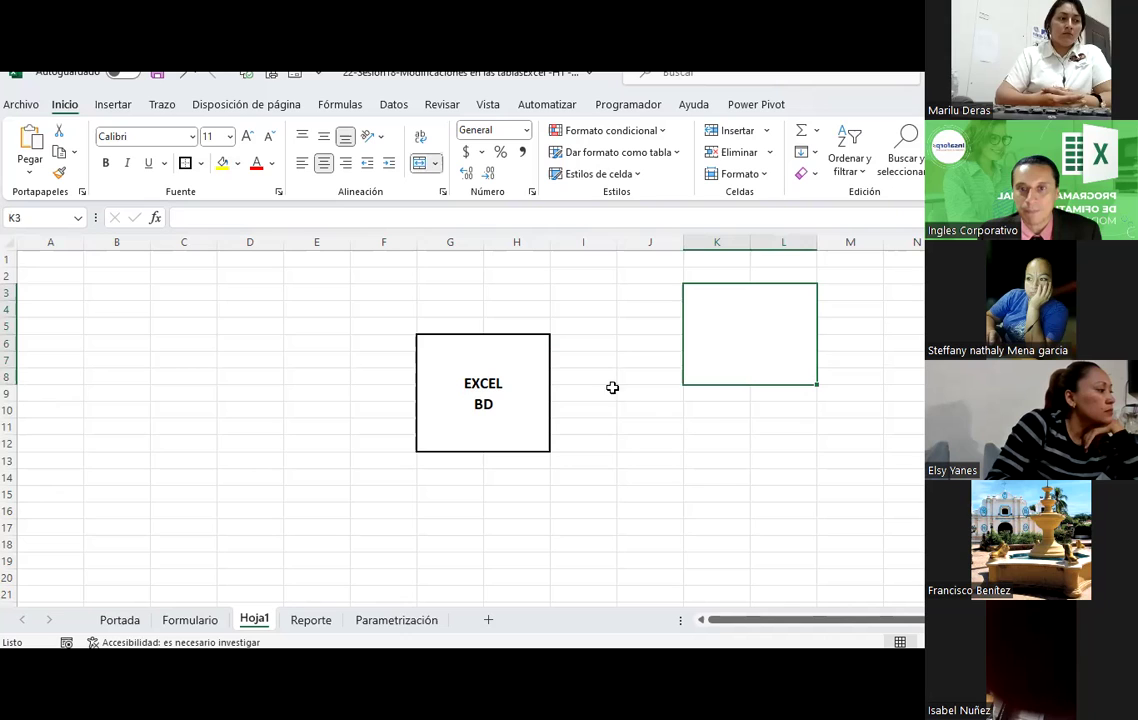
{"action": "left_click_drag", "start_coordinate": [714, 431], "coordinate": [790, 510]}
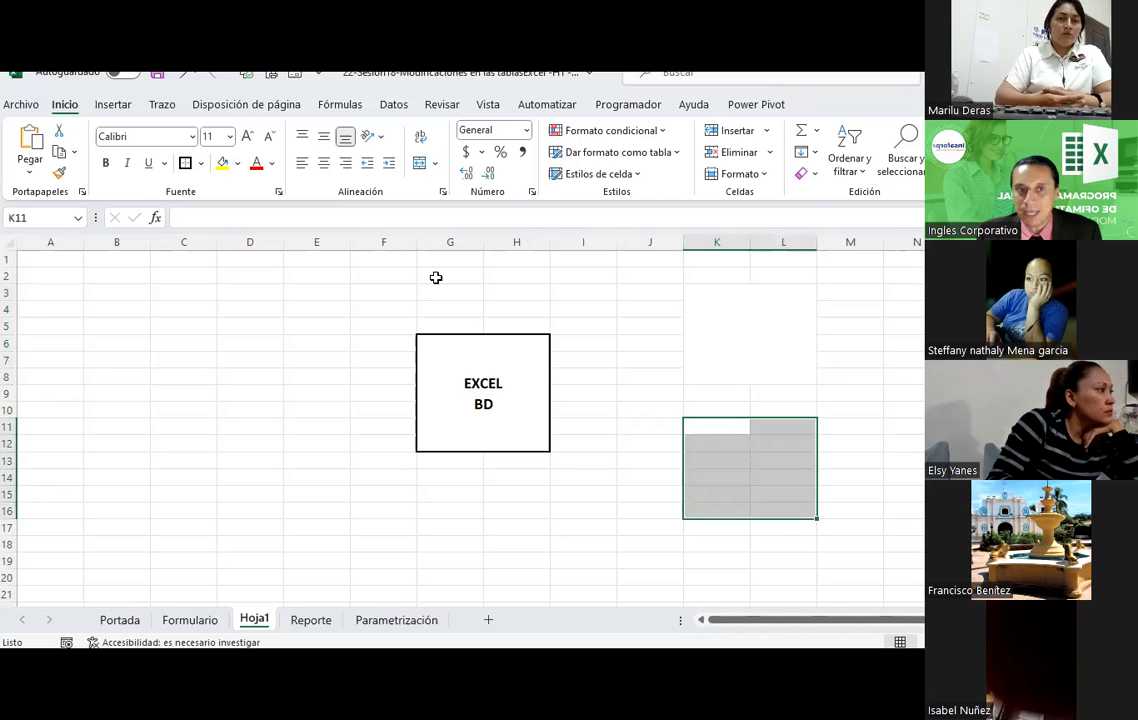
{"action": "left_click", "coordinate": [421, 164]}
{"action": "scroll", "coordinate": [666, 452], "scroll_direction": "down", "scroll_amount": 1}
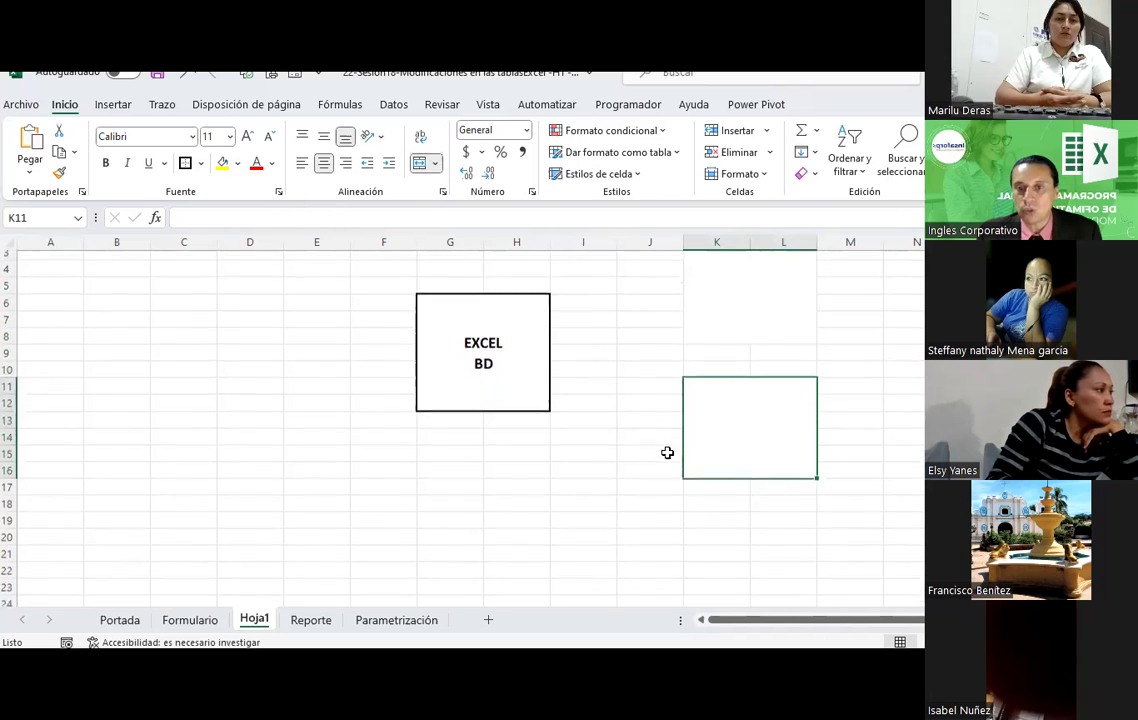
{"action": "left_click_drag", "start_coordinate": [722, 519], "coordinate": [799, 602]}
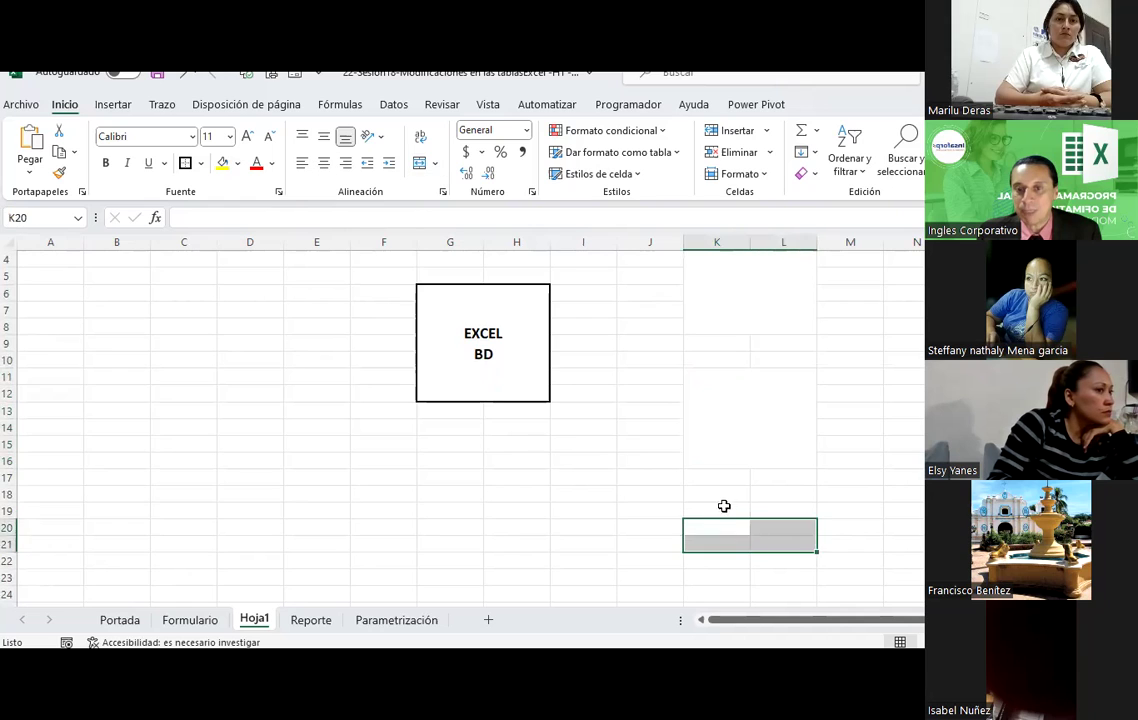
{"action": "left_click_drag", "start_coordinate": [799, 602], "coordinate": [799, 602]}
{"action": "left_click", "coordinate": [185, 165]}
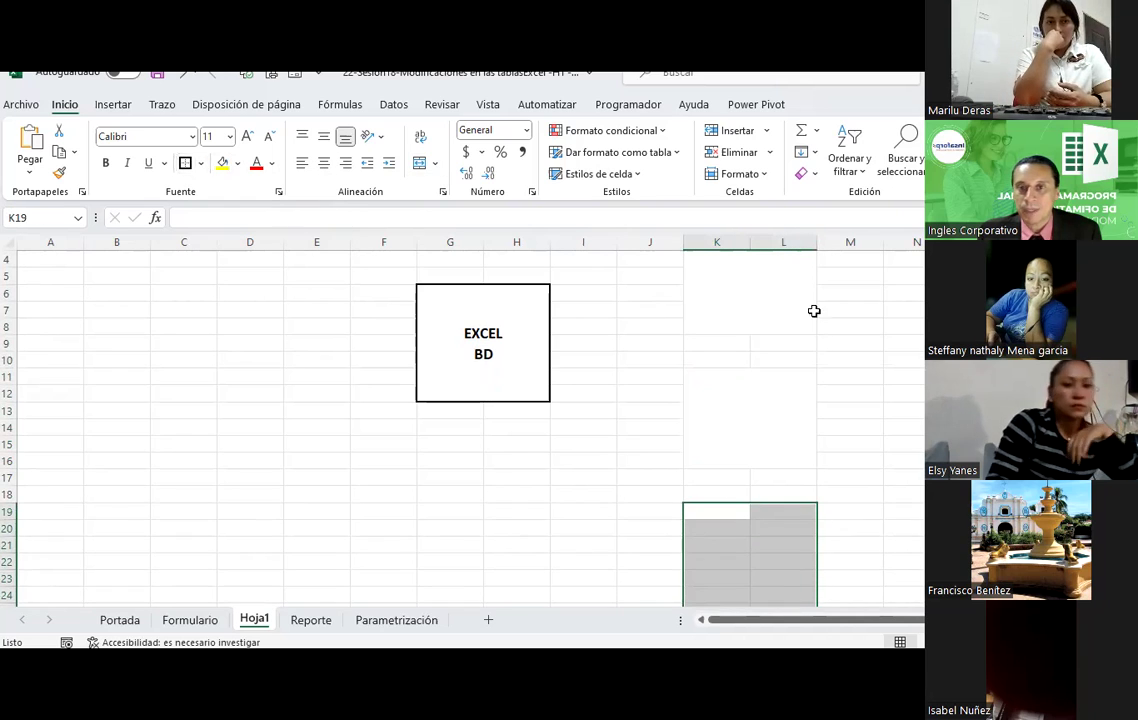
Step: Border the K3 box and merge K19:L25 into the third box
{"action": "left_click", "coordinate": [765, 290]}
{"action": "left_click", "coordinate": [185, 165]}
{"action": "scroll", "coordinate": [785, 442], "scroll_direction": "up", "scroll_amount": 1}
{"action": "left_click", "coordinate": [785, 442]}
{"action": "left_click", "coordinate": [730, 566]}
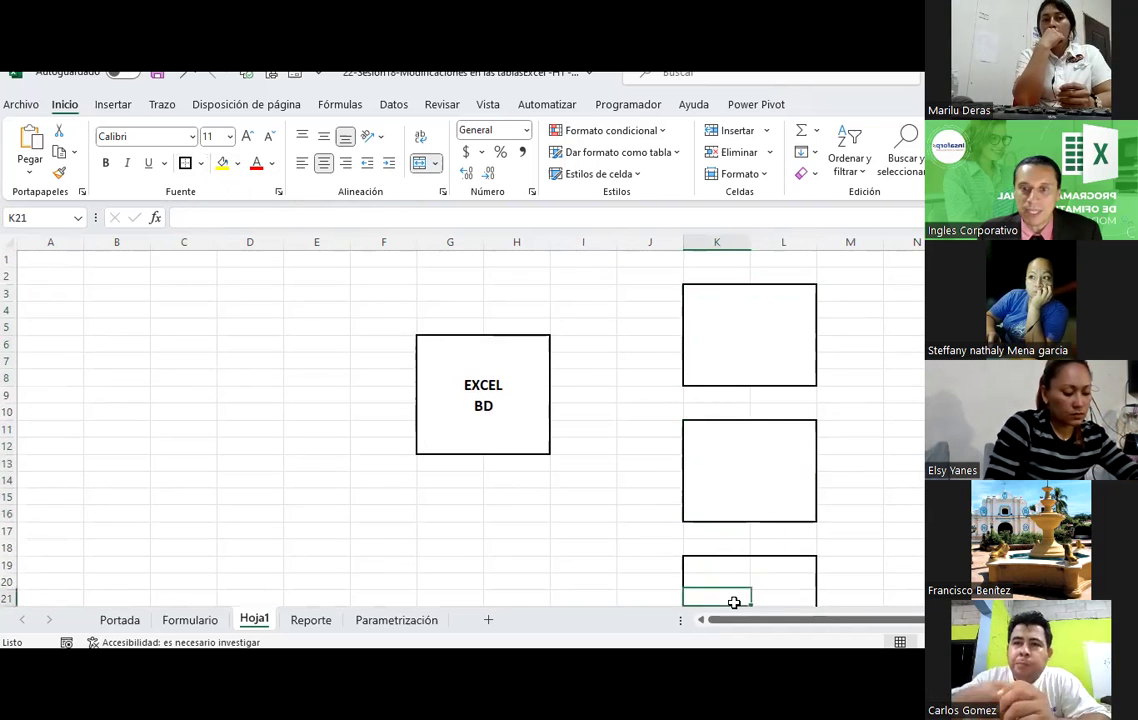
{"action": "scroll", "coordinate": [709, 478], "scroll_direction": "down", "scroll_amount": 3}
{"action": "left_click_drag", "start_coordinate": [725, 415], "coordinate": [787, 516]}
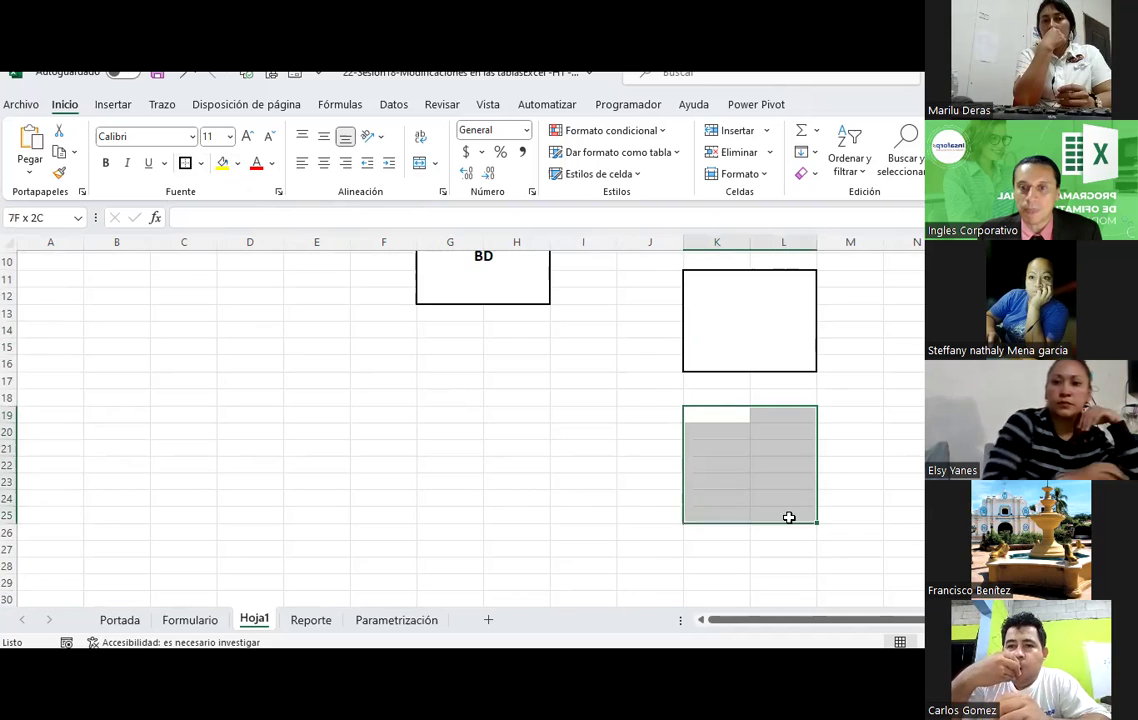
{"action": "left_click", "coordinate": [419, 165]}
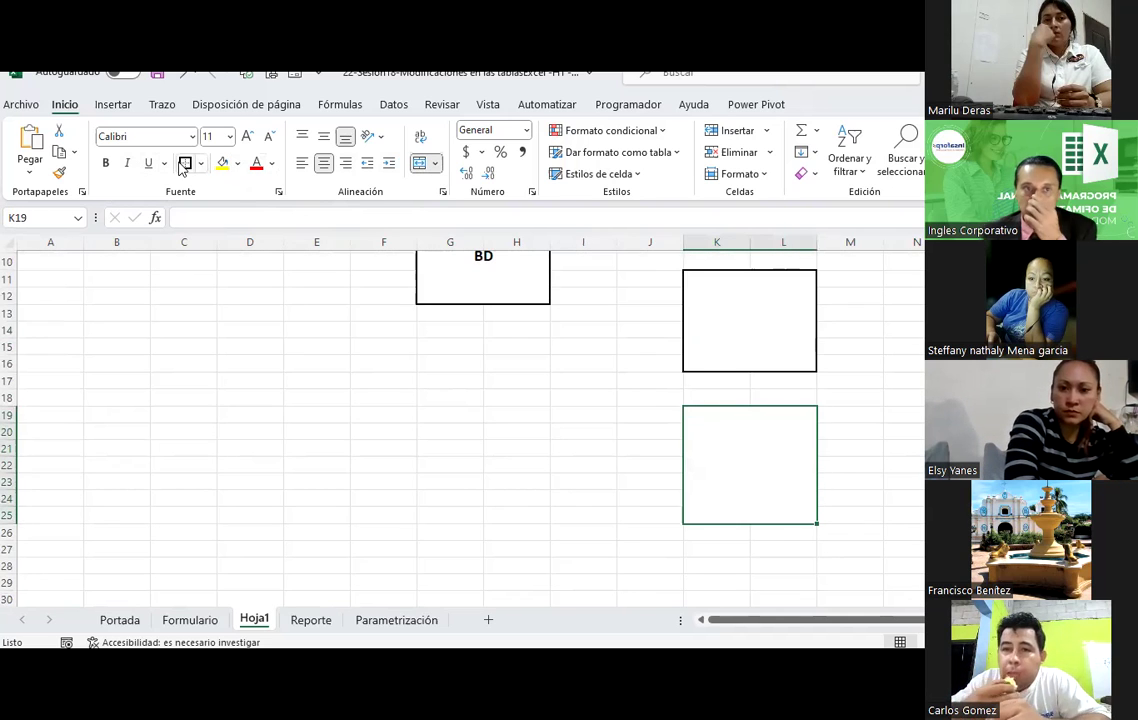
{"action": "scroll", "coordinate": [560, 389], "scroll_direction": "up", "scroll_amount": 2}
{"action": "scroll", "coordinate": [560, 389], "scroll_direction": "up", "scroll_amount": 1}
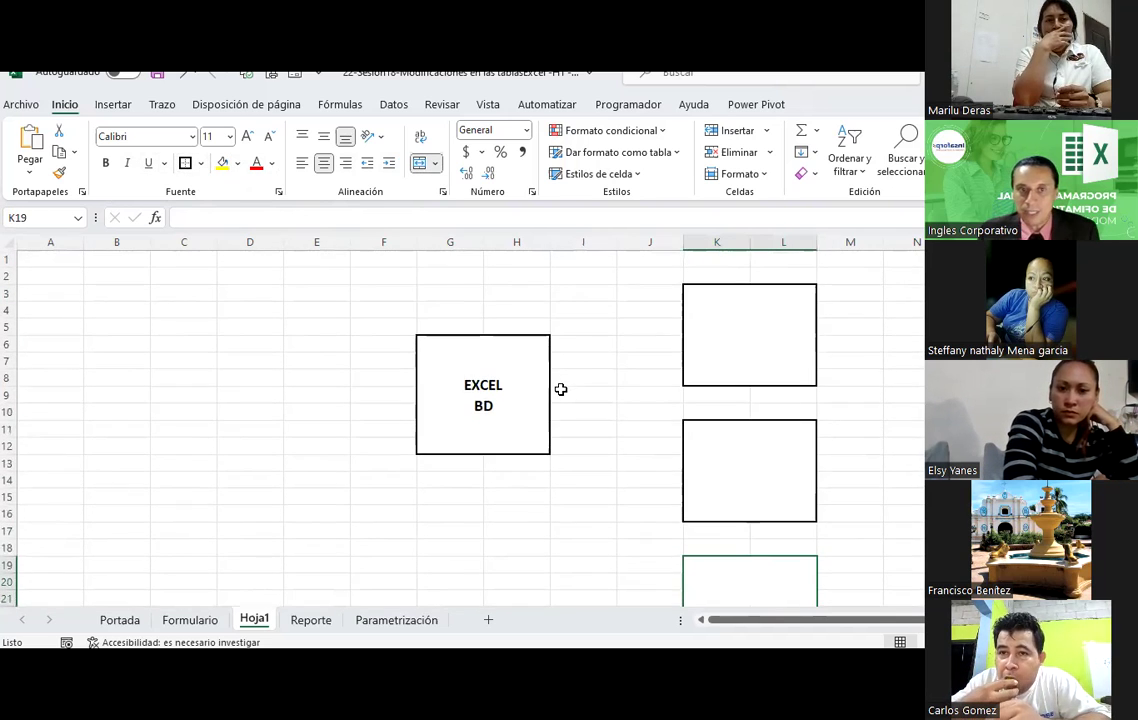
{"action": "left_click", "coordinate": [161, 105]}
Step: Draw a black arrow connector from EXCEL BD to the top Reportes box
{"action": "left_click", "coordinate": [114, 105]}
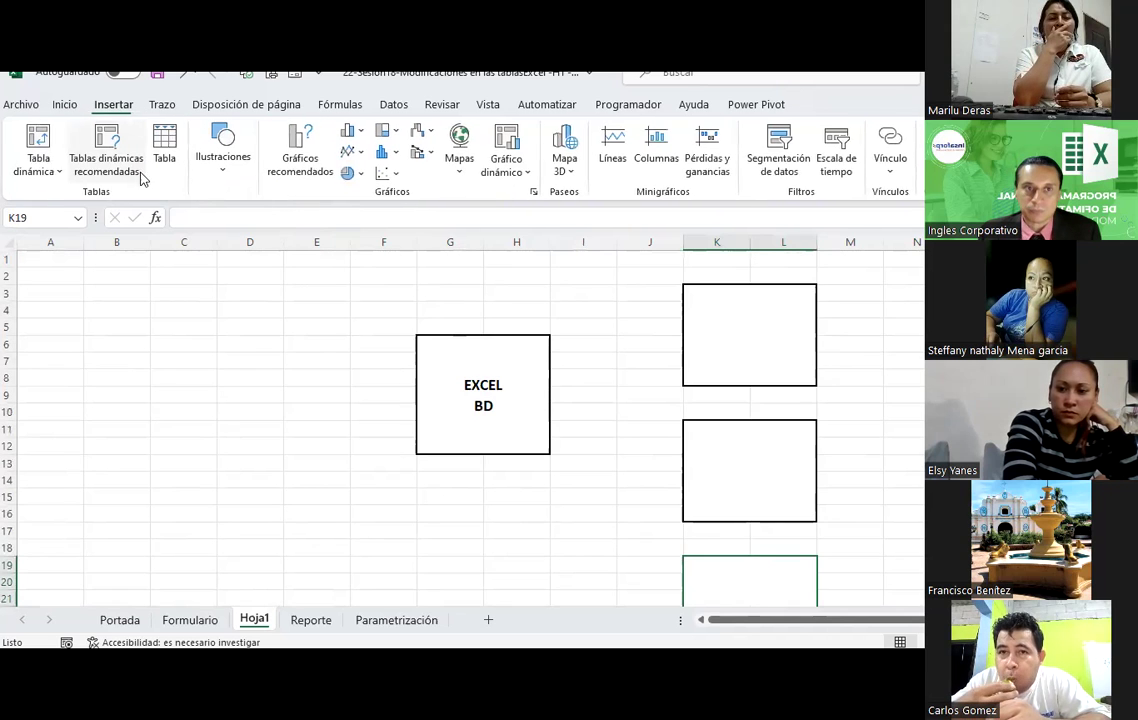
{"action": "left_click", "coordinate": [224, 172]}
{"action": "left_click", "coordinate": [264, 250]}
{"action": "left_click", "coordinate": [254, 298]}
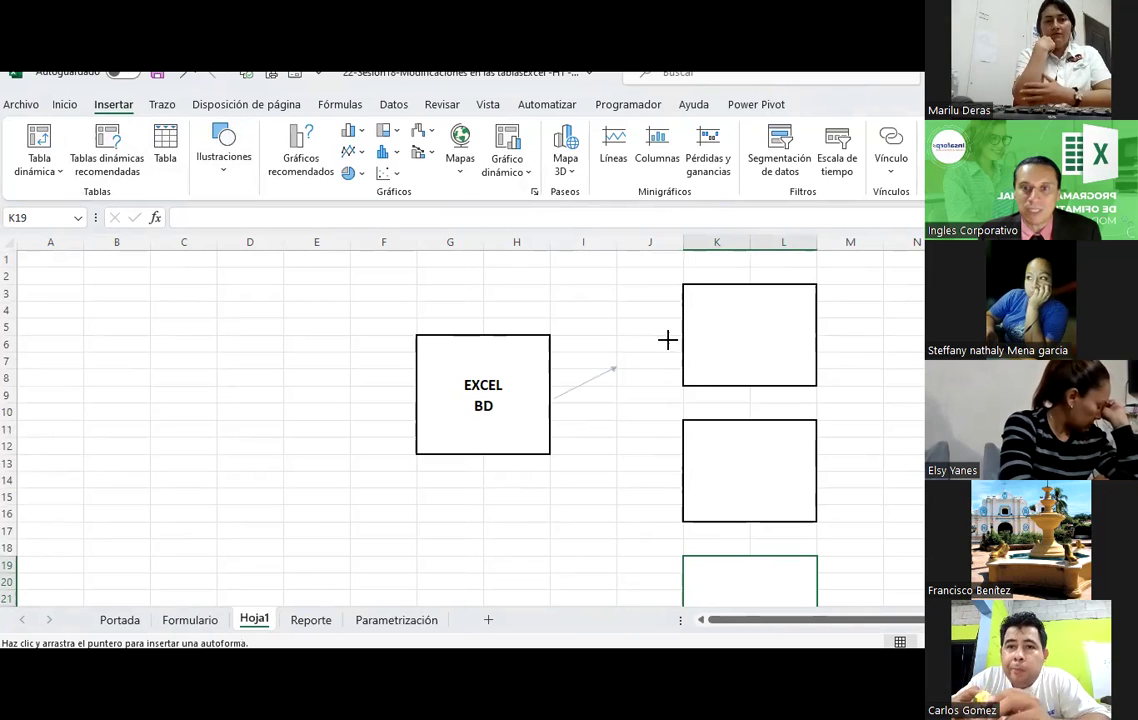
{"action": "left_click_drag", "start_coordinate": [551, 398], "coordinate": [684, 336]}
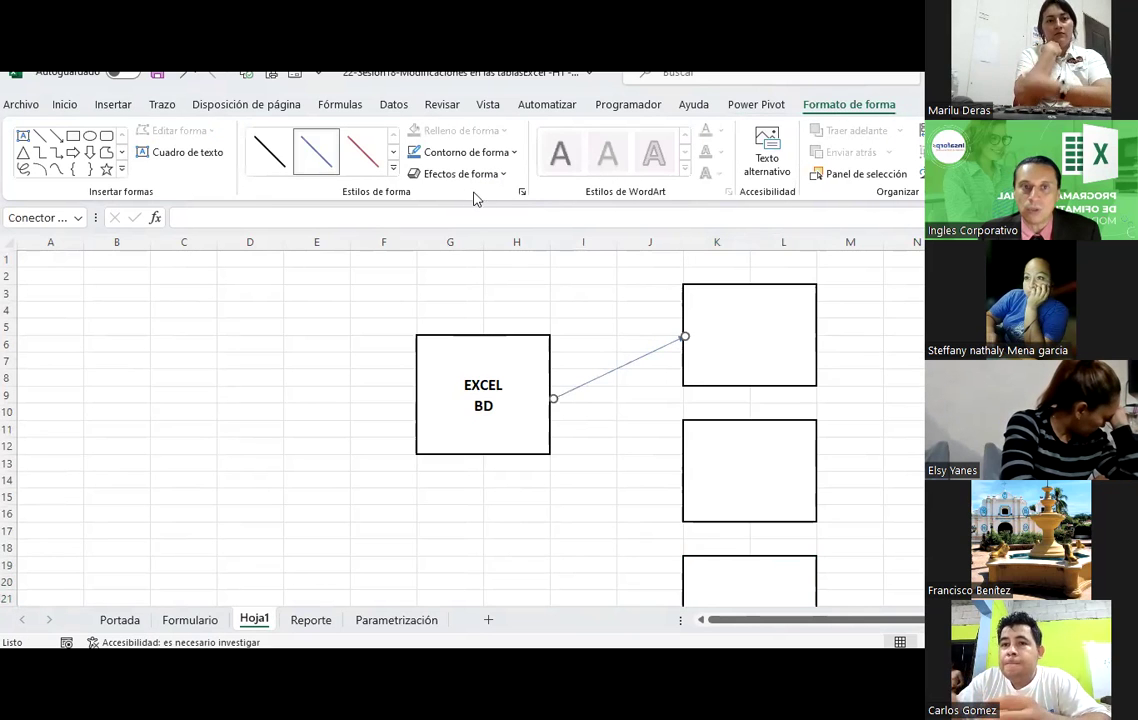
{"action": "left_click", "coordinate": [269, 152]}
{"action": "key", "text": "ctrl+c"}
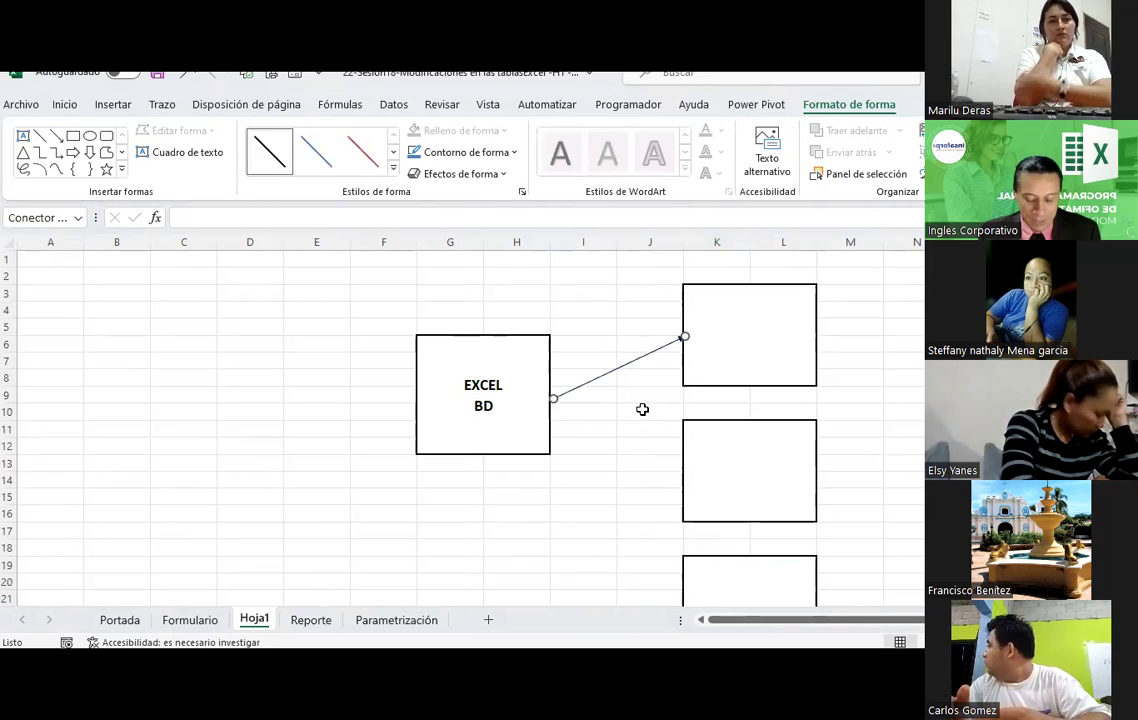
Step: Paste a copy of the arrow and connect it from EXCEL BD to the middle box
{"action": "left_click", "coordinate": [678, 440]}
{"action": "key", "text": "ctrl+v"}
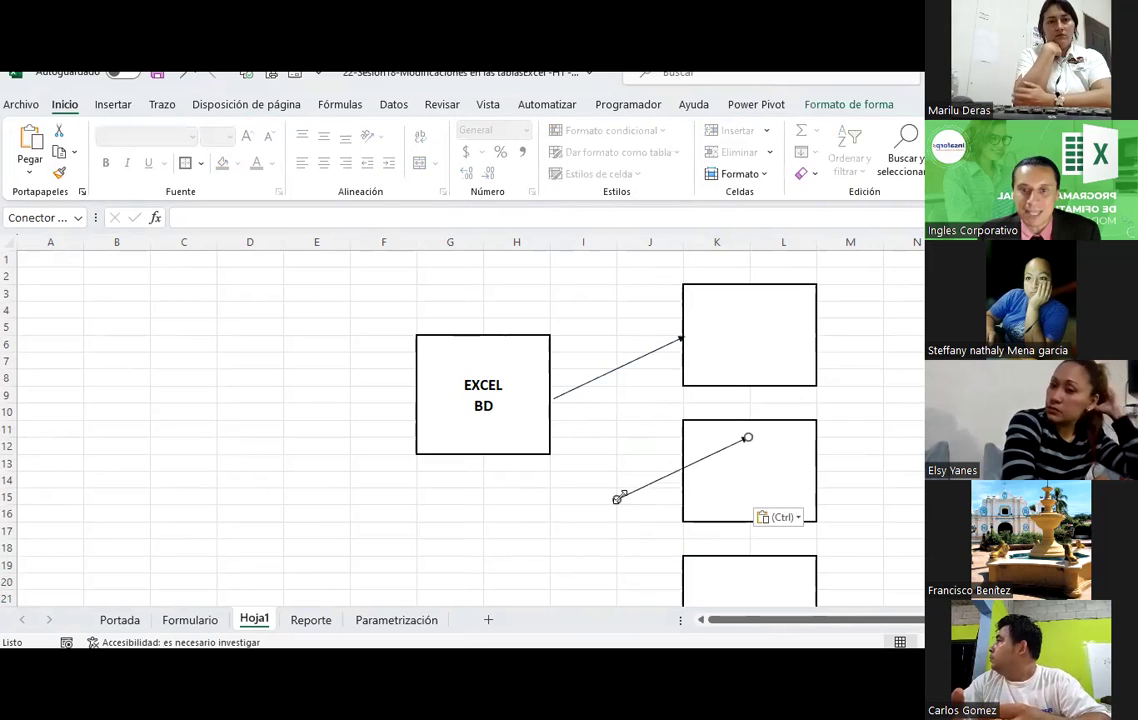
{"action": "left_click_drag", "start_coordinate": [618, 498], "coordinate": [551, 396]}
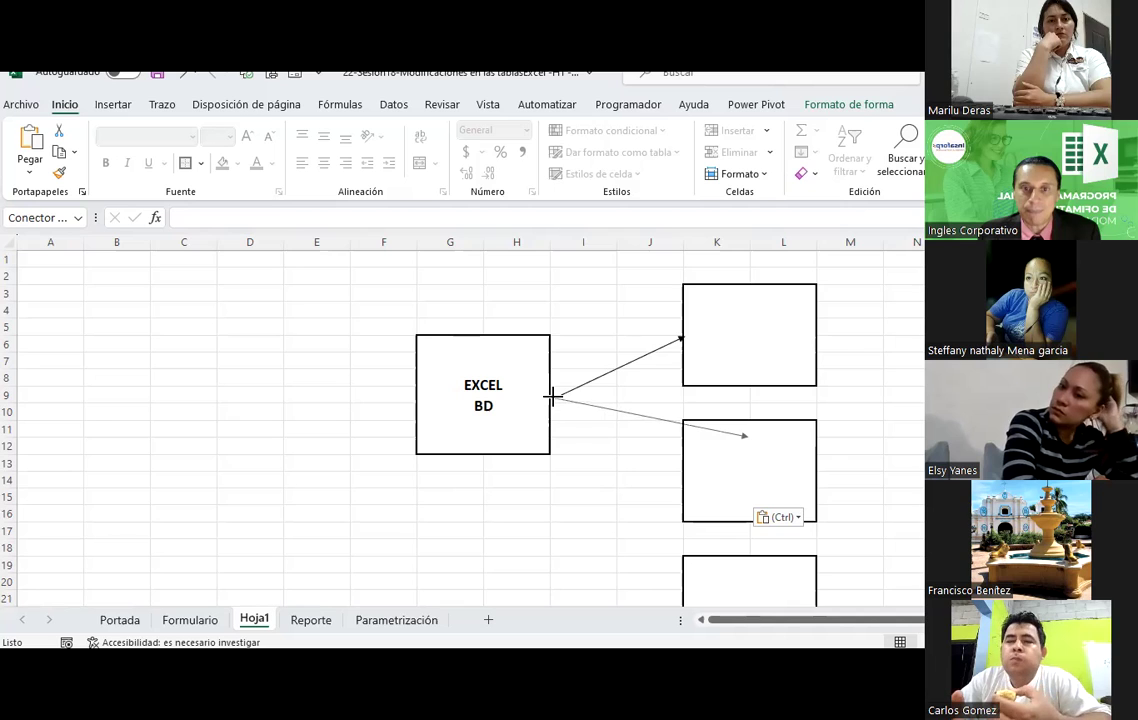
{"action": "left_click", "coordinate": [745, 437]}
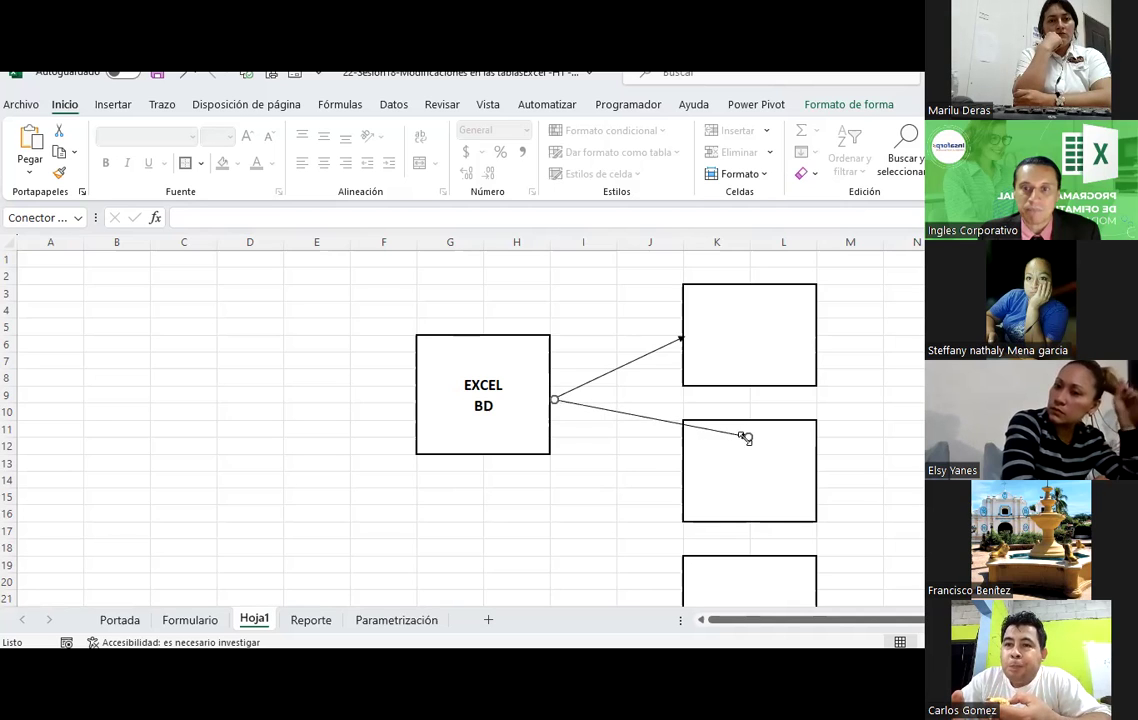
{"action": "left_click_drag", "start_coordinate": [716, 462], "coordinate": [680, 472]}
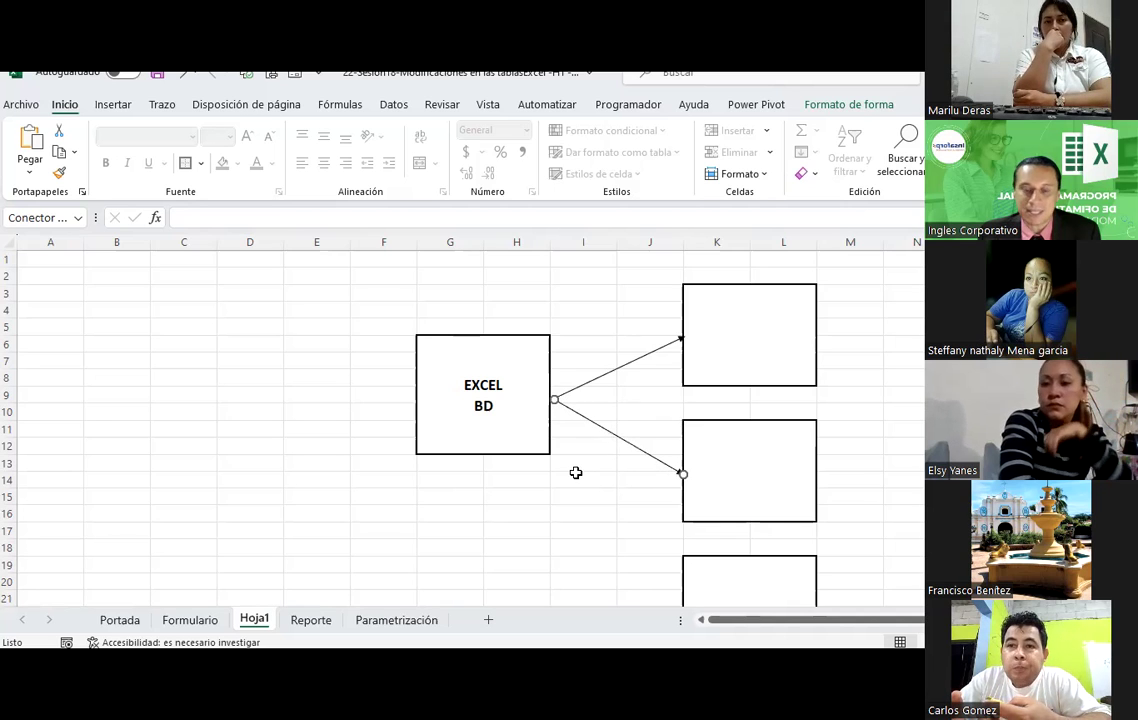
Step: Paste a third arrow and connect it from EXCEL BD to the bottom box
{"action": "left_click", "coordinate": [580, 507]}
{"action": "key", "text": "ctrl+v"}
{"action": "scroll", "coordinate": [592, 419], "scroll_direction": "down", "scroll_amount": 3}
{"action": "scroll", "coordinate": [548, 401], "scroll_direction": "up", "scroll_amount": 1}
{"action": "left_click_drag", "start_coordinate": [548, 401], "coordinate": [553, 300]}
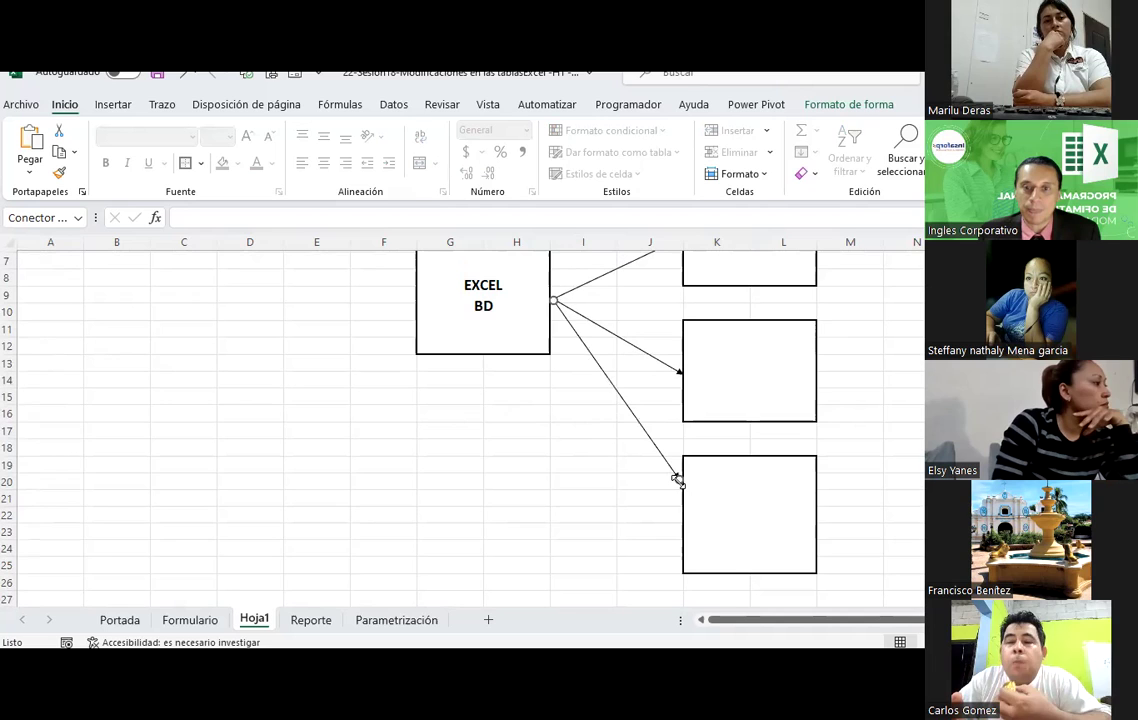
{"action": "left_click_drag", "start_coordinate": [678, 480], "coordinate": [678, 522]}
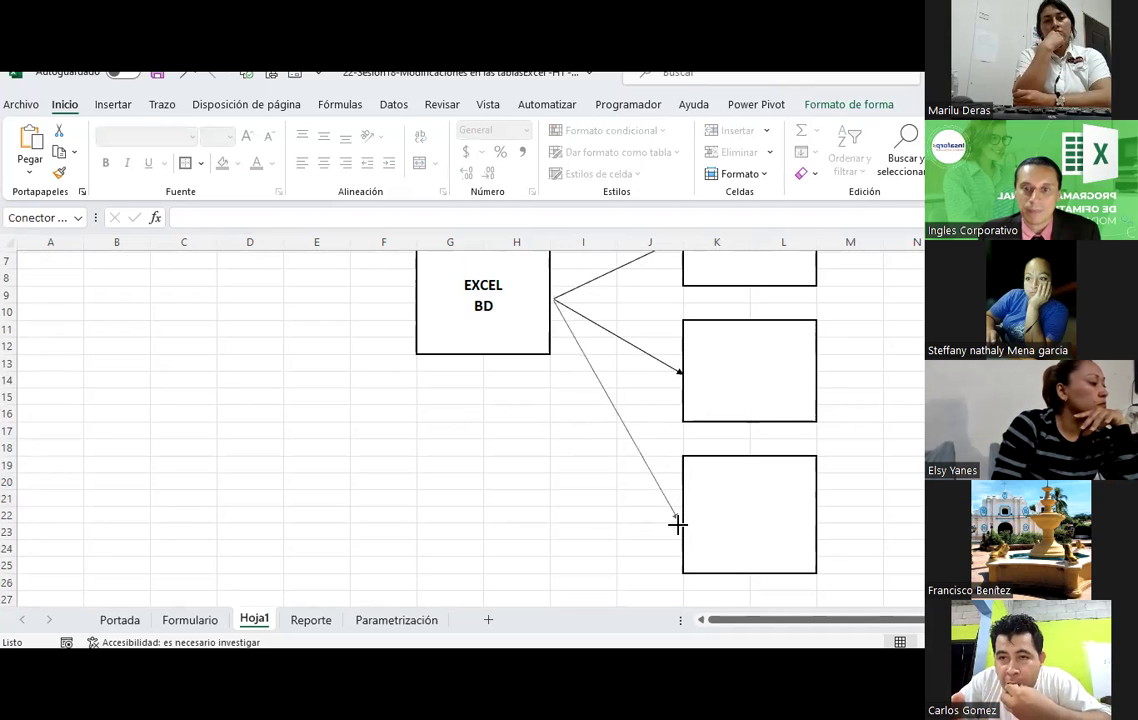
{"action": "scroll", "coordinate": [534, 508], "scroll_direction": "up", "scroll_amount": 1}
{"action": "scroll", "coordinate": [536, 509], "scroll_direction": "up", "scroll_amount": 1}
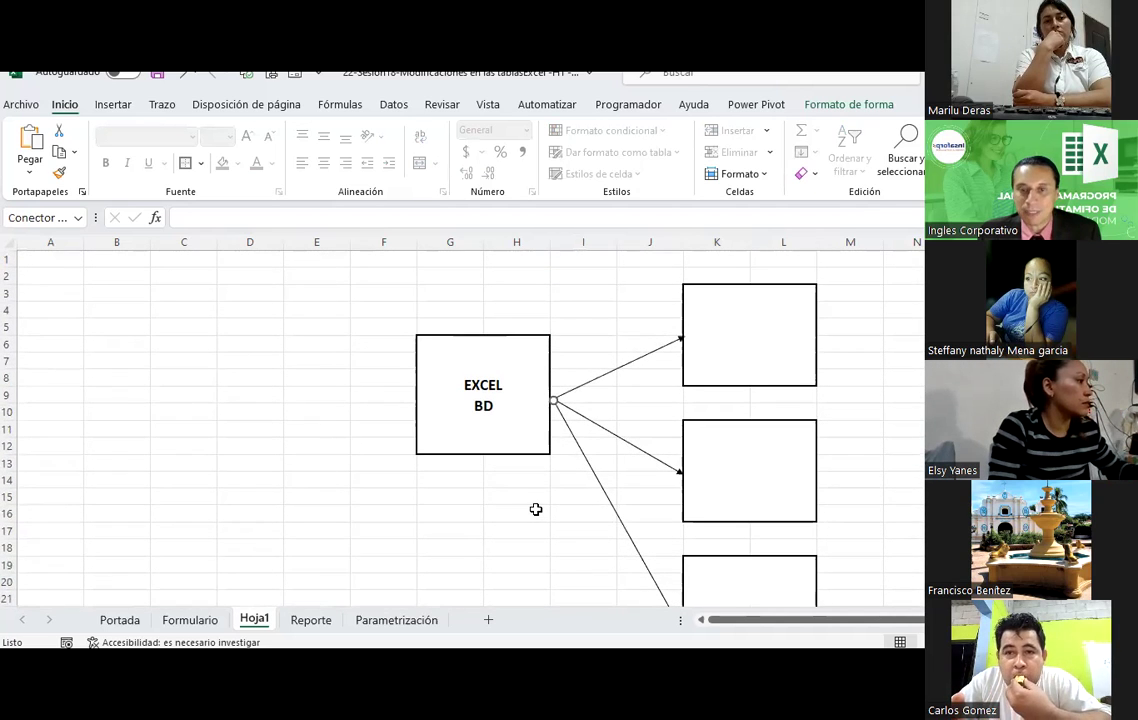
Step: Label the top and middle boxes 'Reportes' and 'Consultas'
{"action": "left_click", "coordinate": [739, 379]}
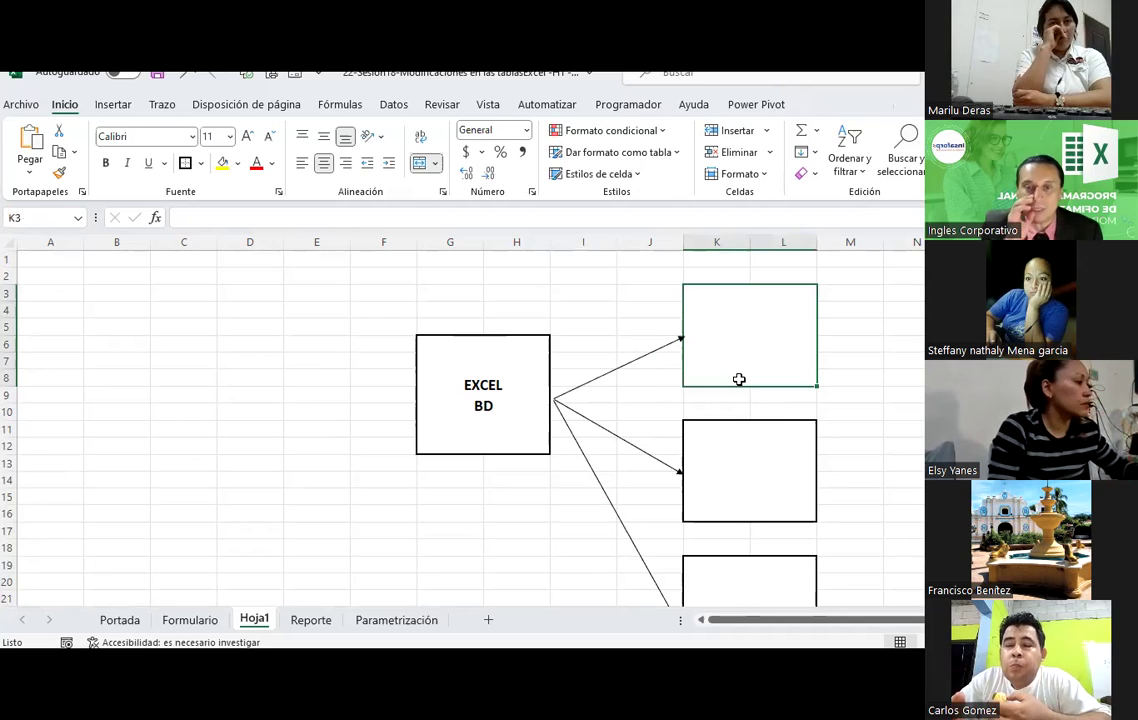
{"action": "type", "text": "Reportes"}
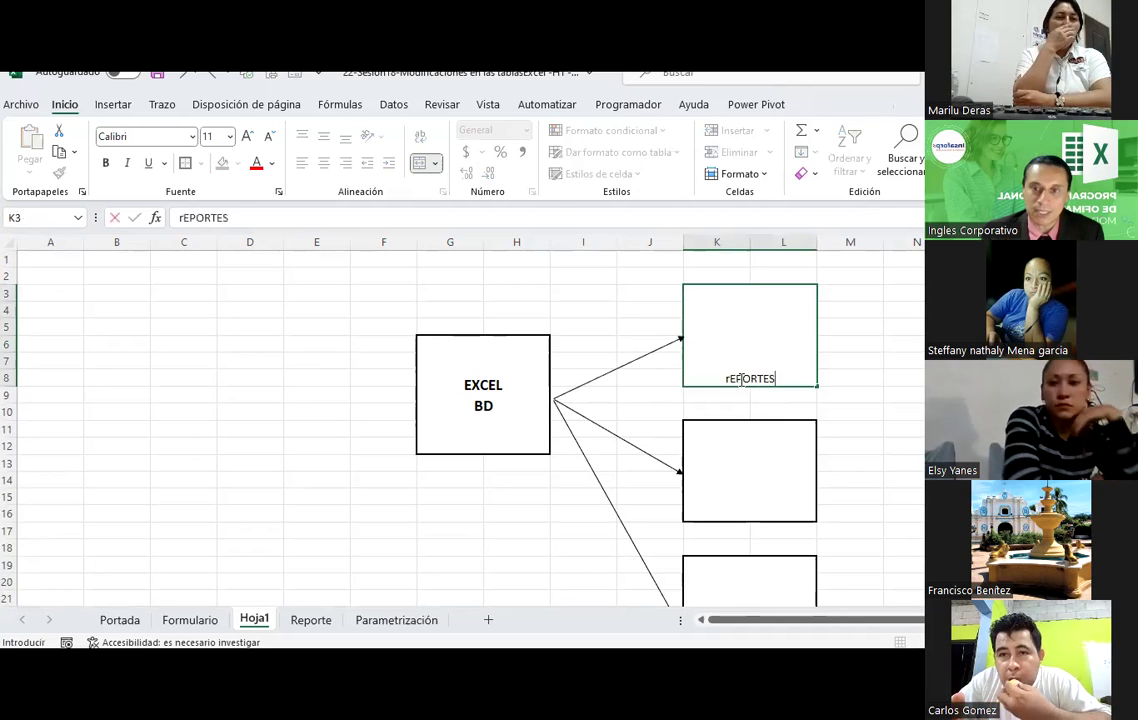
{"action": "key", "text": "Return"}
{"action": "left_click", "coordinate": [777, 459]}
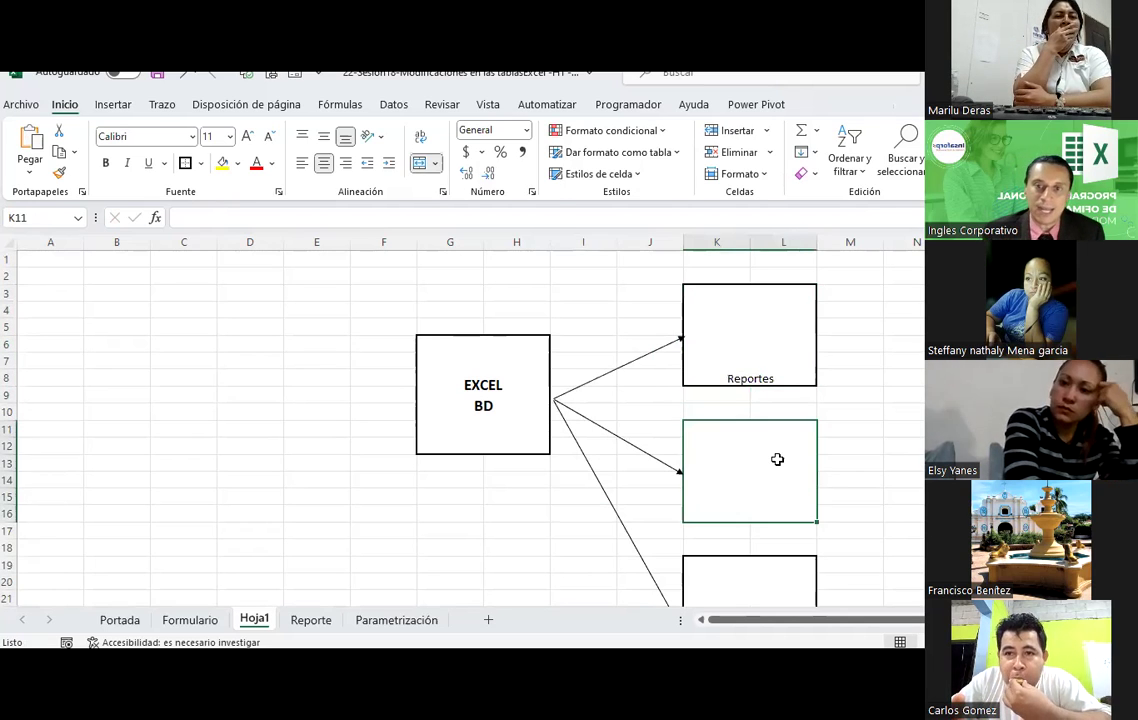
{"action": "type", "text": "Consul"}
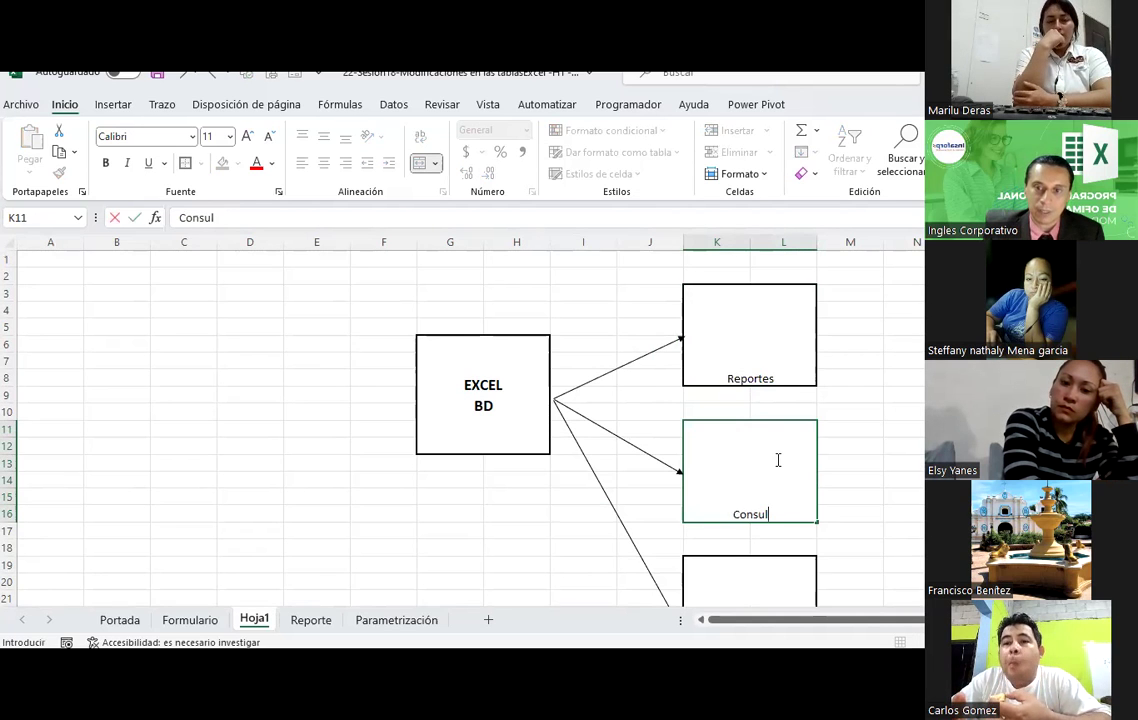
{"action": "type", "text": "tas"}
{"action": "key", "text": "Return"}
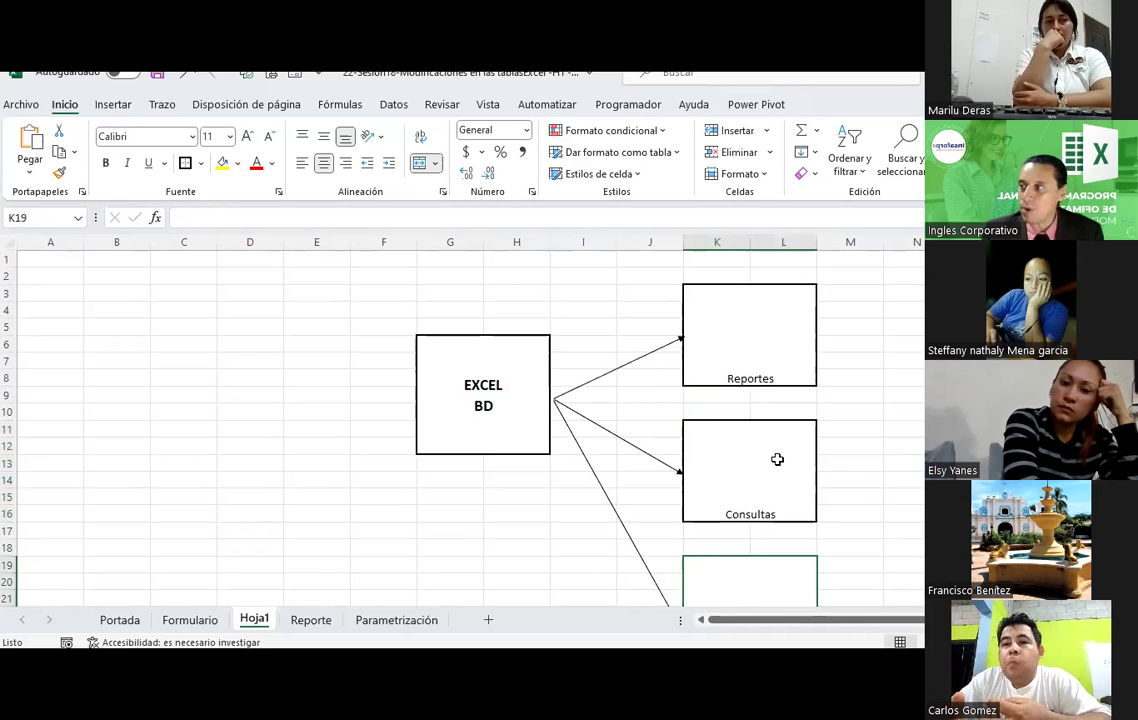
Step: Enter 'Gráficos o contenidos de medición' in the bottom box and wrap its text
{"action": "type", "text": "Gr"}
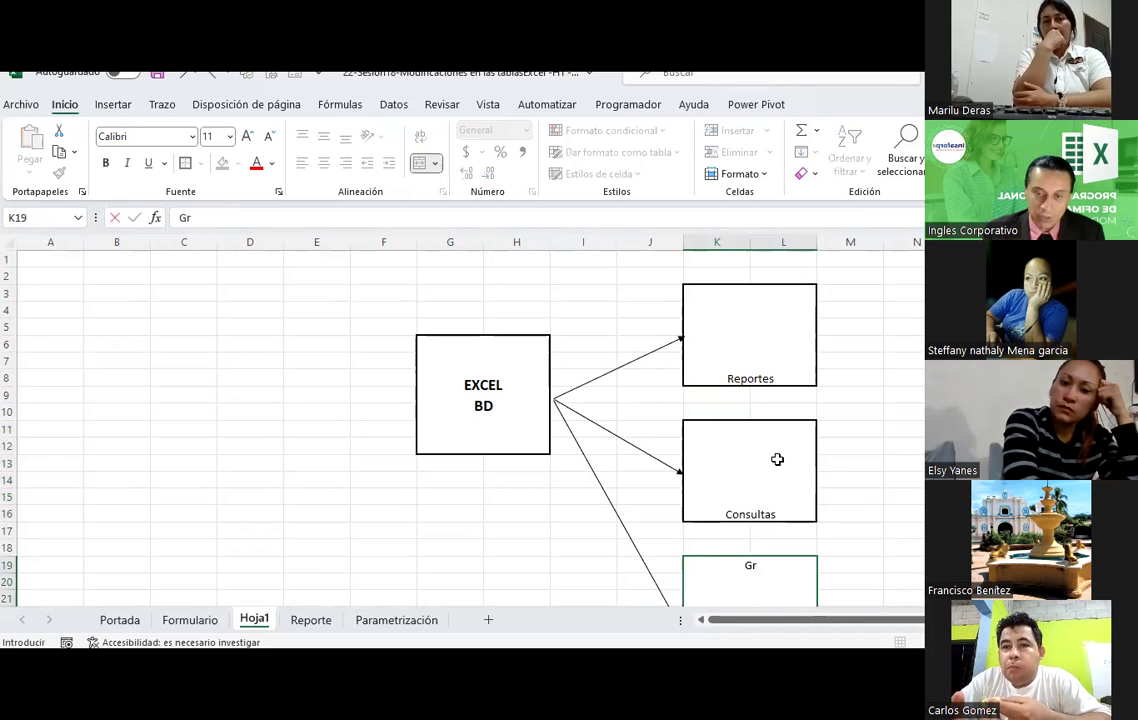
{"action": "type", "text": "áficos o conte"}
{"action": "key", "text": "BackSpace"}
{"action": "type", "text": "enidos de medicac"}
{"action": "key", "text": "BackSpace"}
{"action": "key", "text": "BackSpace"}
{"action": "type", "text": "ión"}
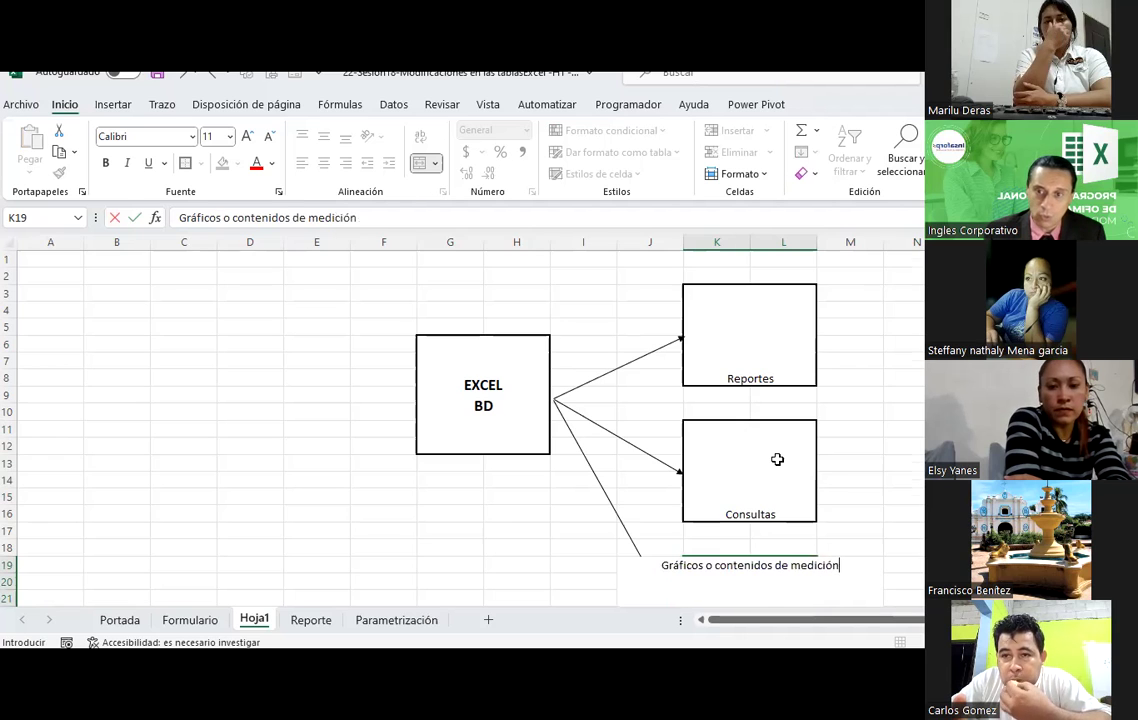
{"action": "key", "text": "ctrl+Return"}
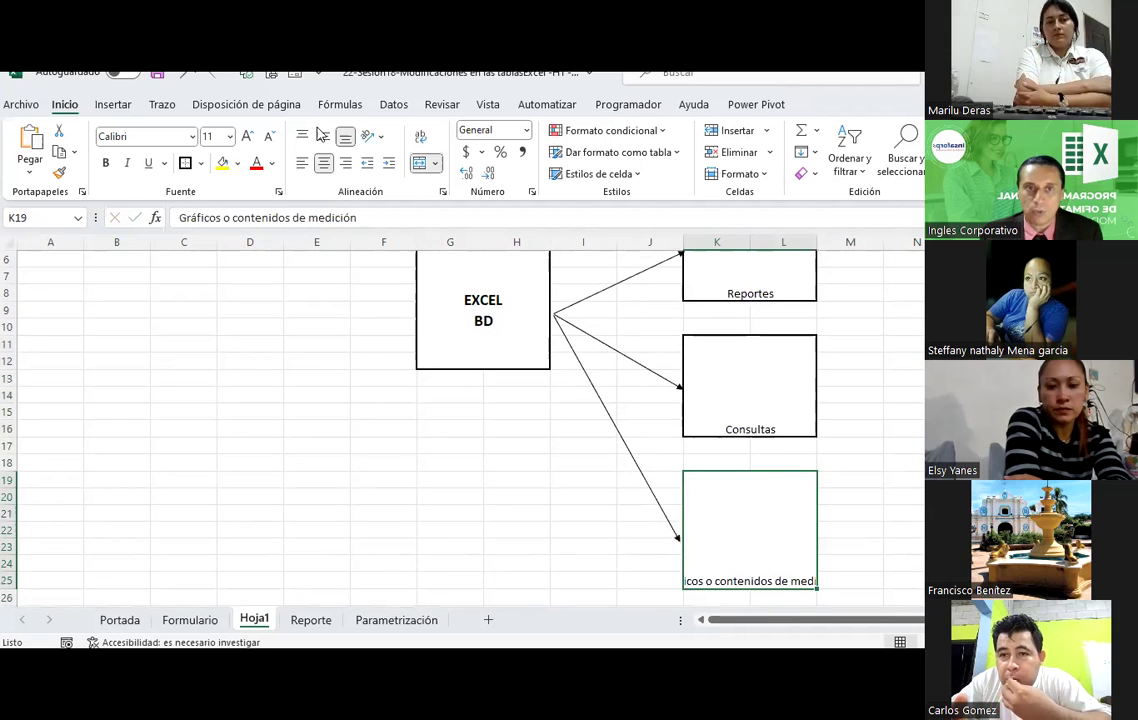
{"action": "left_click", "coordinate": [420, 136]}
{"action": "left_click", "coordinate": [724, 361]}
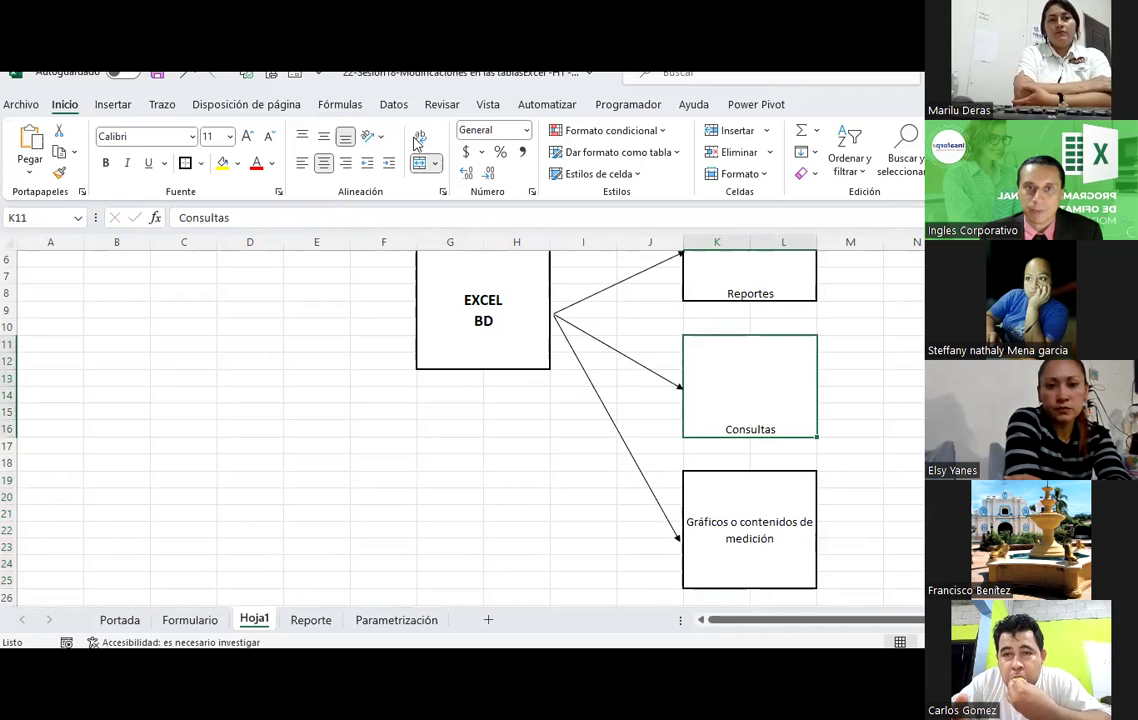
{"action": "left_click", "coordinate": [749, 296]}
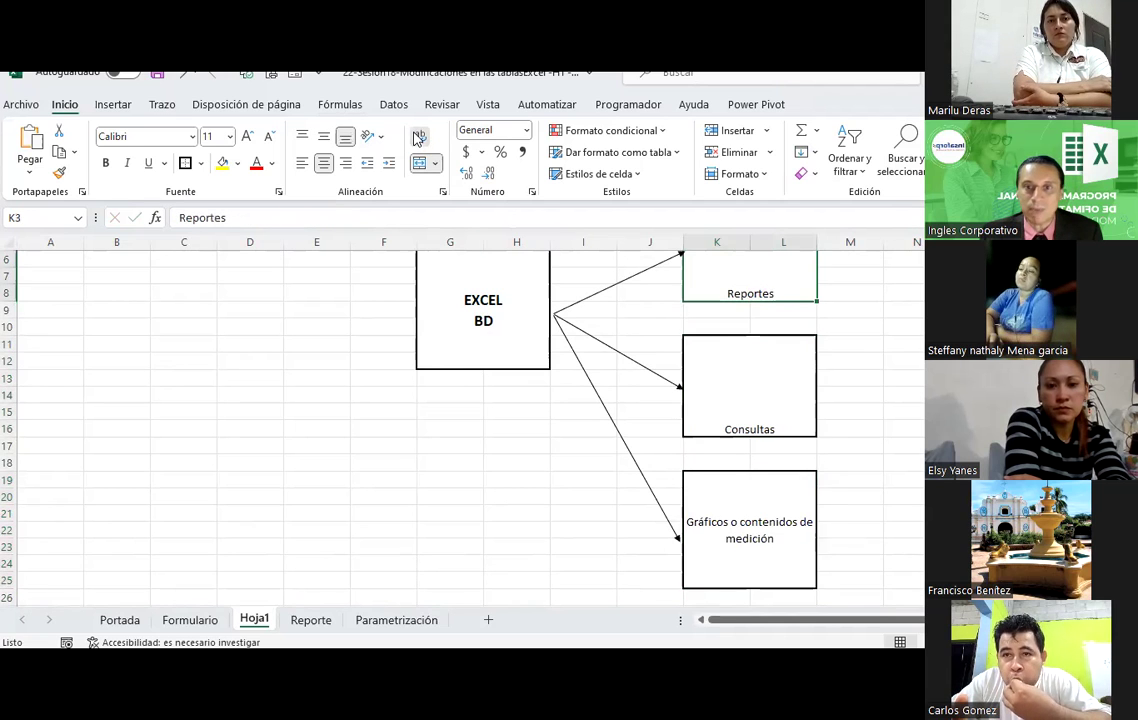
{"action": "scroll", "coordinate": [755, 472], "scroll_direction": "up", "scroll_amount": 2}
{"action": "left_click", "coordinate": [716, 242]}
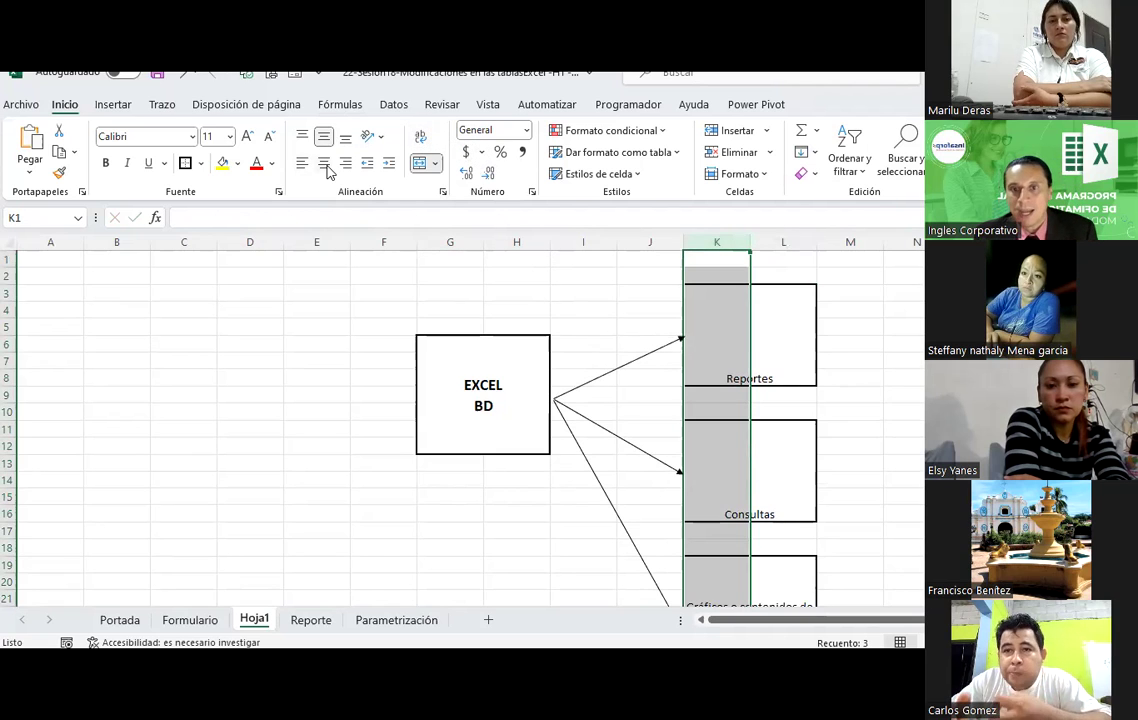
Step: Vertically centre the Reportes and Consultas labels in their boxes
{"action": "left_click", "coordinate": [767, 328]}
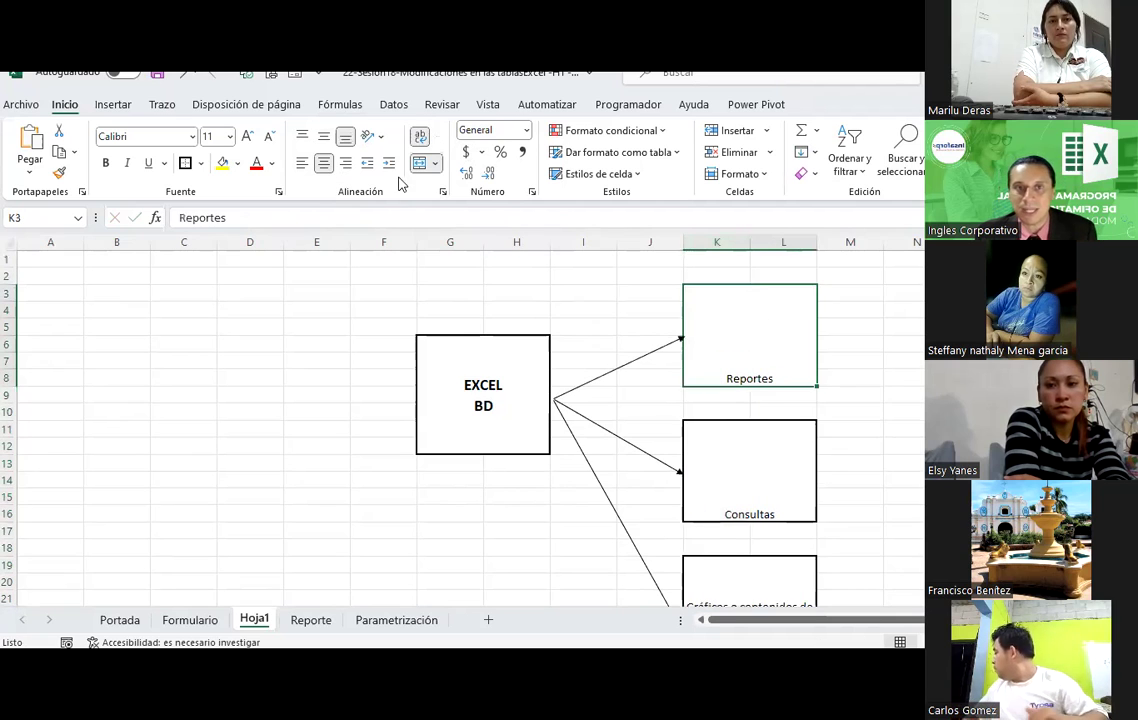
{"action": "left_click", "coordinate": [324, 137]}
{"action": "left_click", "coordinate": [765, 481]}
{"action": "left_click", "coordinate": [324, 137]}
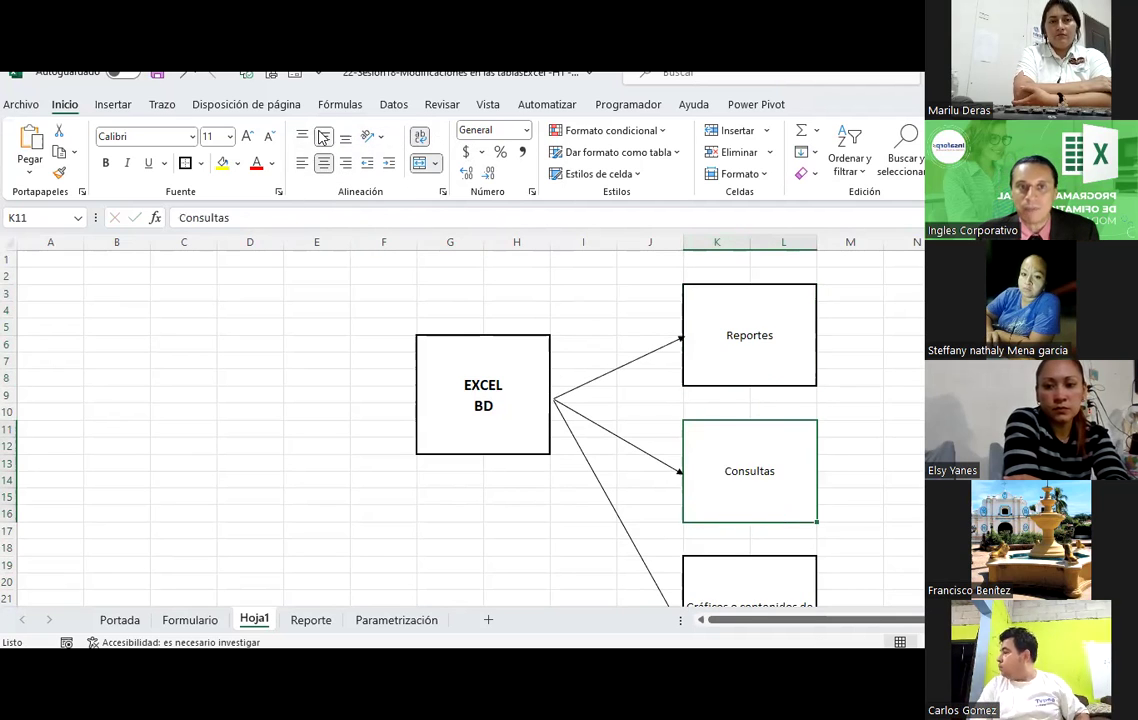
{"action": "scroll", "coordinate": [779, 529], "scroll_direction": "down", "scroll_amount": 2}
Step: Make the Gráficos o contenidos de medición and Consultas labels bold
{"action": "left_click", "coordinate": [779, 529]}
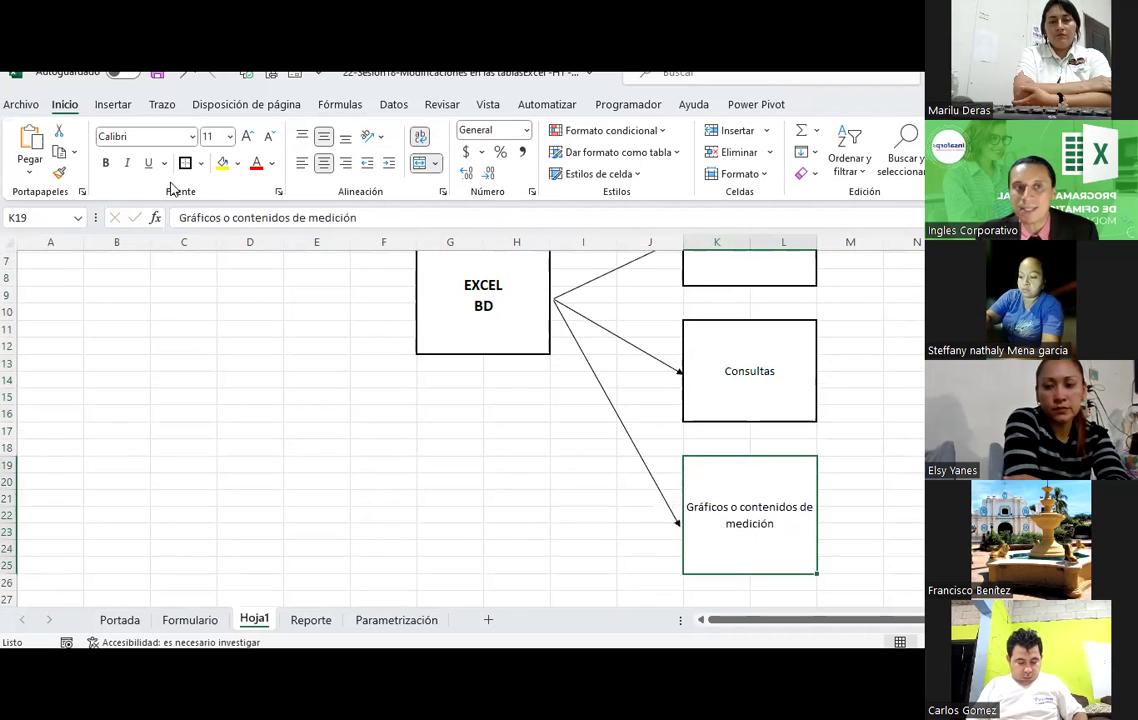
{"action": "left_click", "coordinate": [108, 164]}
{"action": "left_click", "coordinate": [757, 371]}
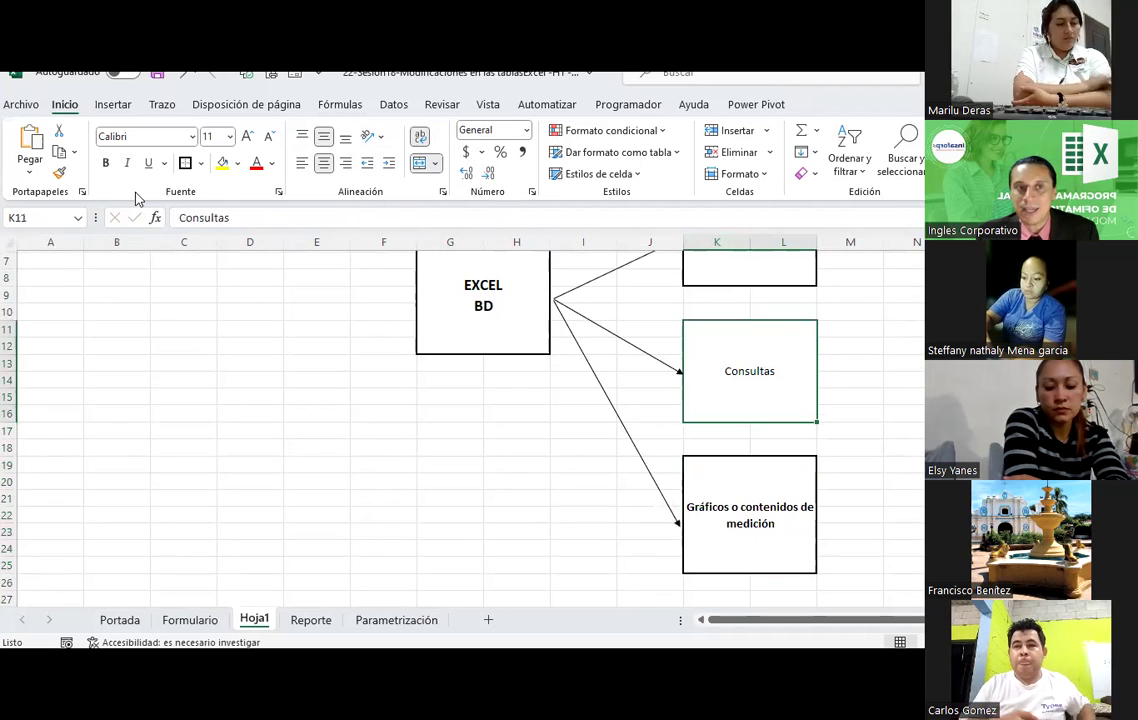
{"action": "left_click", "coordinate": [105, 163]}
{"action": "scroll", "coordinate": [673, 424], "scroll_direction": "up", "scroll_amount": 2}
{"action": "left_click", "coordinate": [779, 349]}
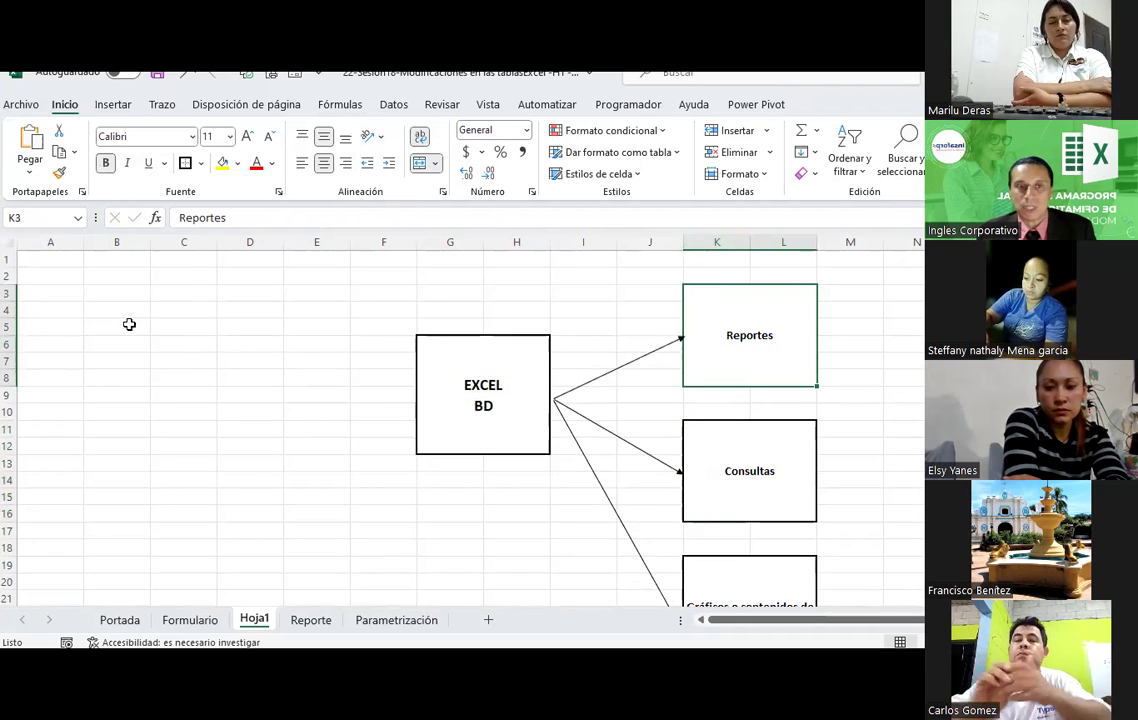
{"action": "left_click_drag", "start_coordinate": [206, 352], "coordinate": [262, 450]}
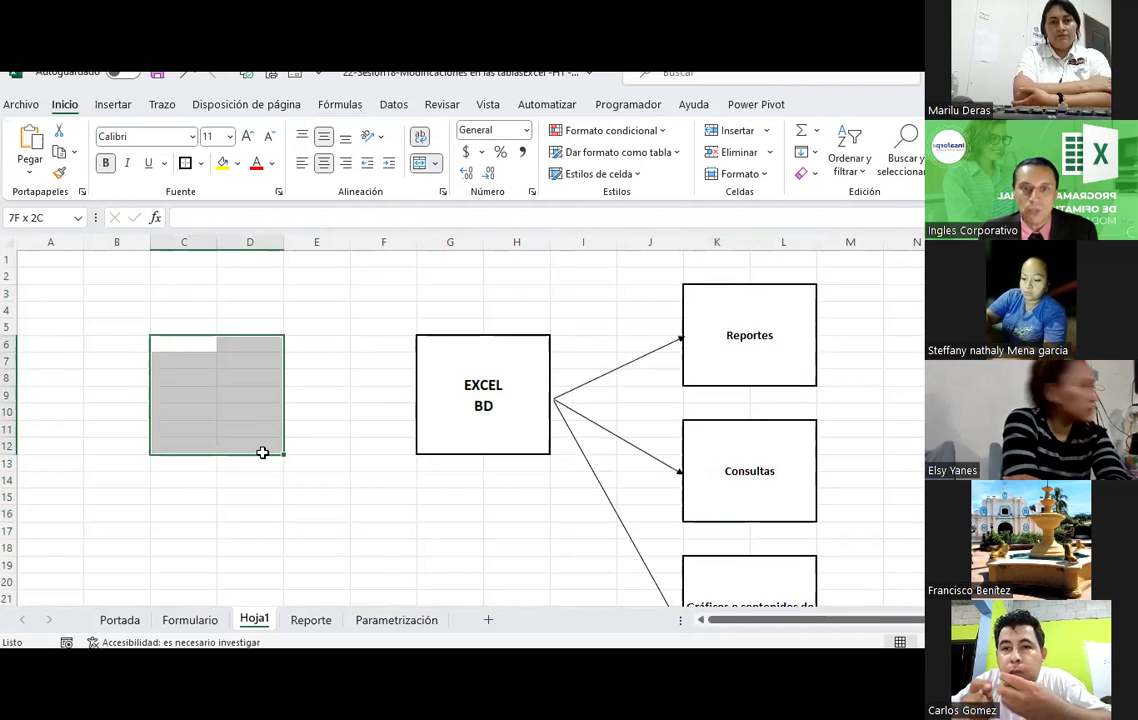
Step: Merge C6:D12 into a box labelled 'Formulario', vertically centred
{"action": "left_click", "coordinate": [419, 164]}
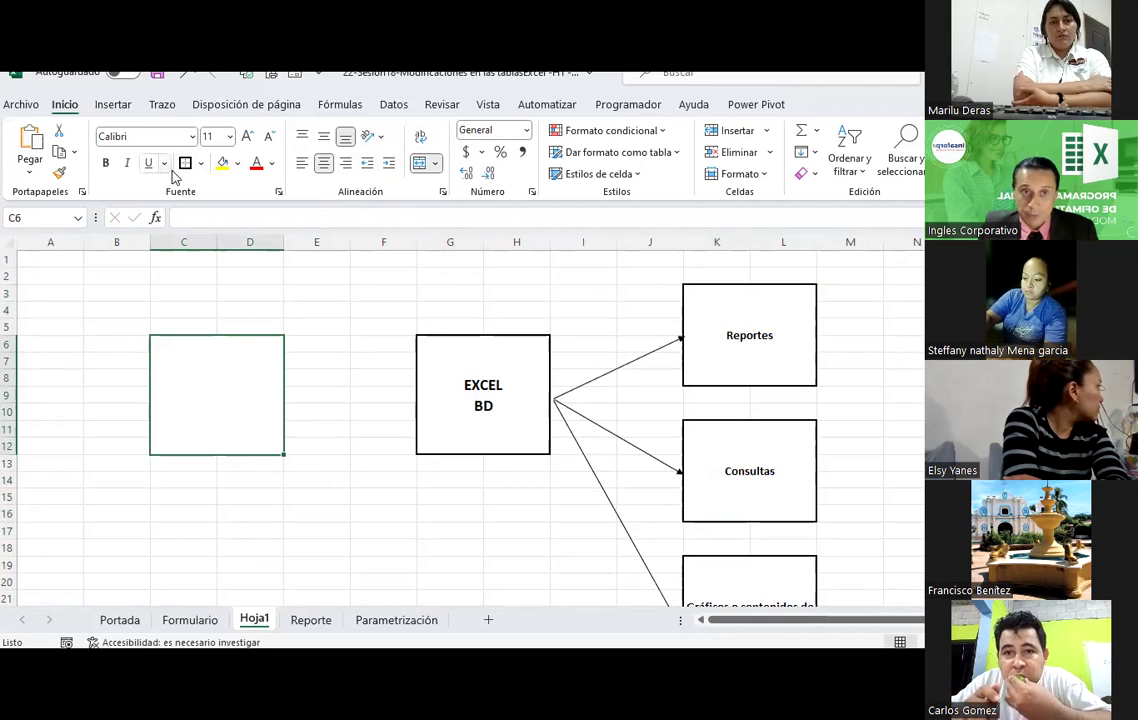
{"action": "type", "text": "Form"}
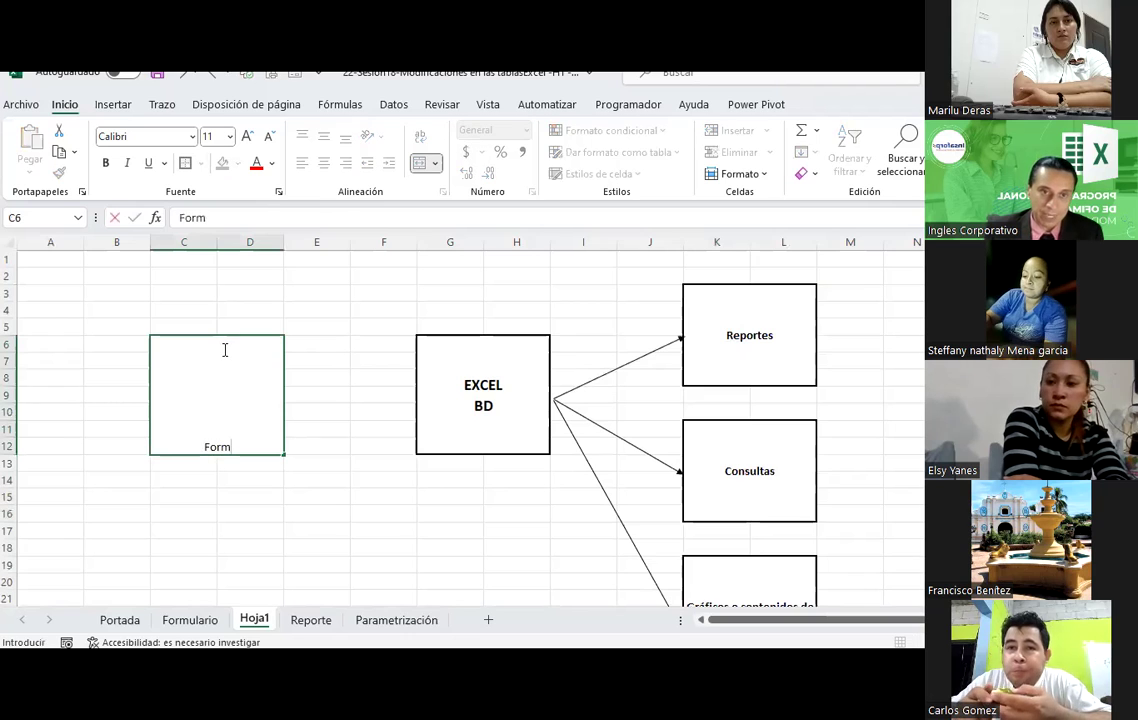
{"action": "type", "text": "ulario"}
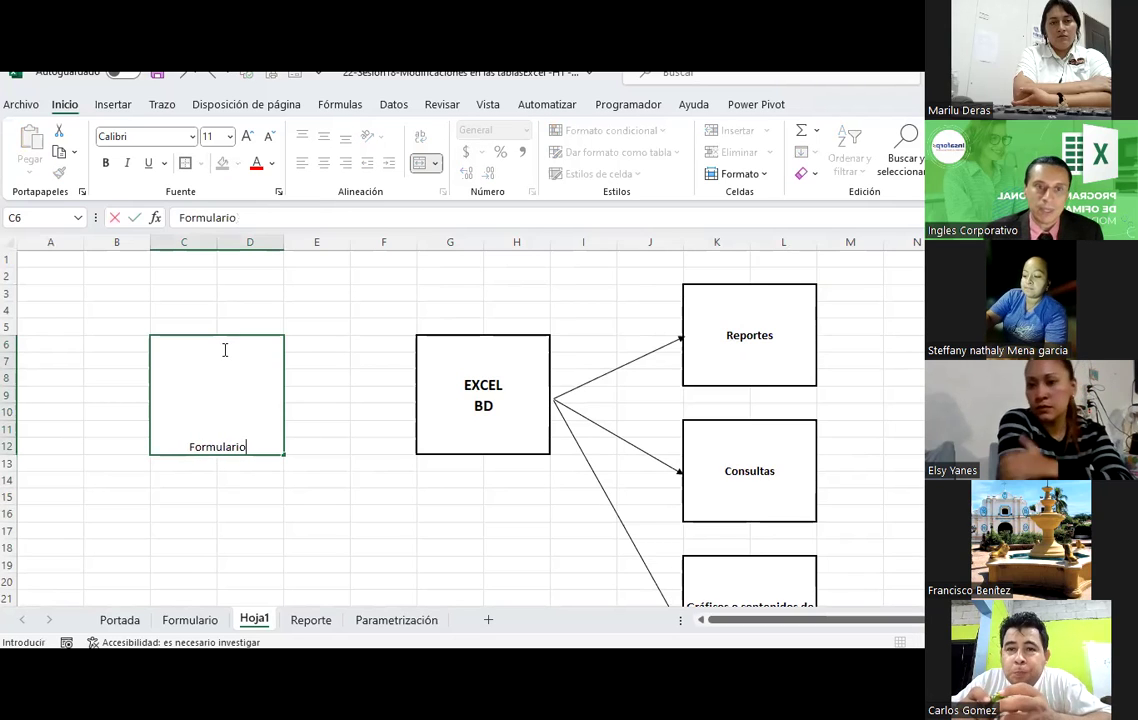
{"action": "key", "text": "Return"}
{"action": "left_click", "coordinate": [224, 349]}
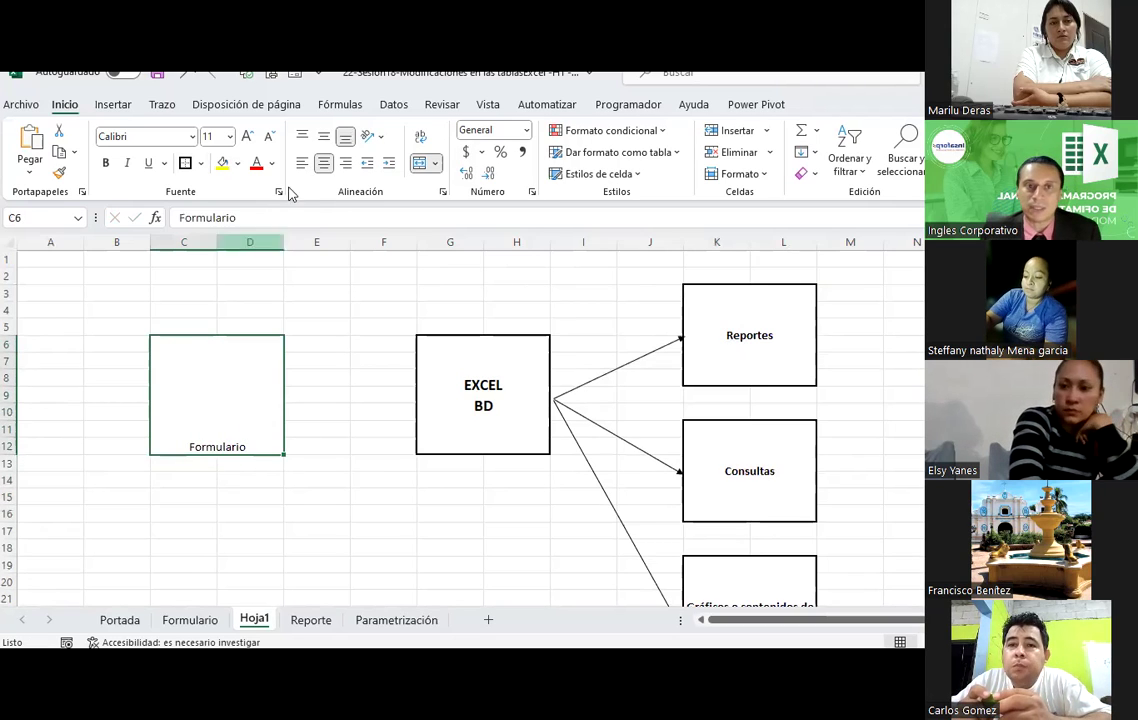
{"action": "left_click", "coordinate": [323, 137]}
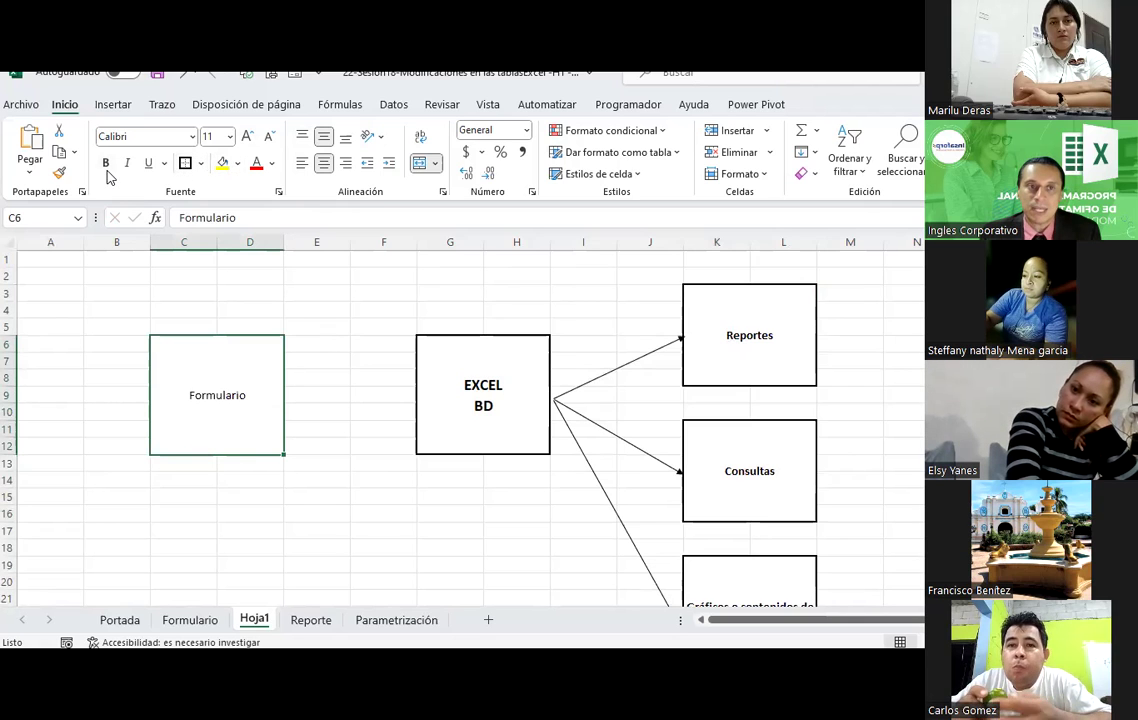
Step: Paste a copy of an arrow and connect it from Formulario to EXCEL BD's left edge
{"action": "left_click", "coordinate": [640, 357]}
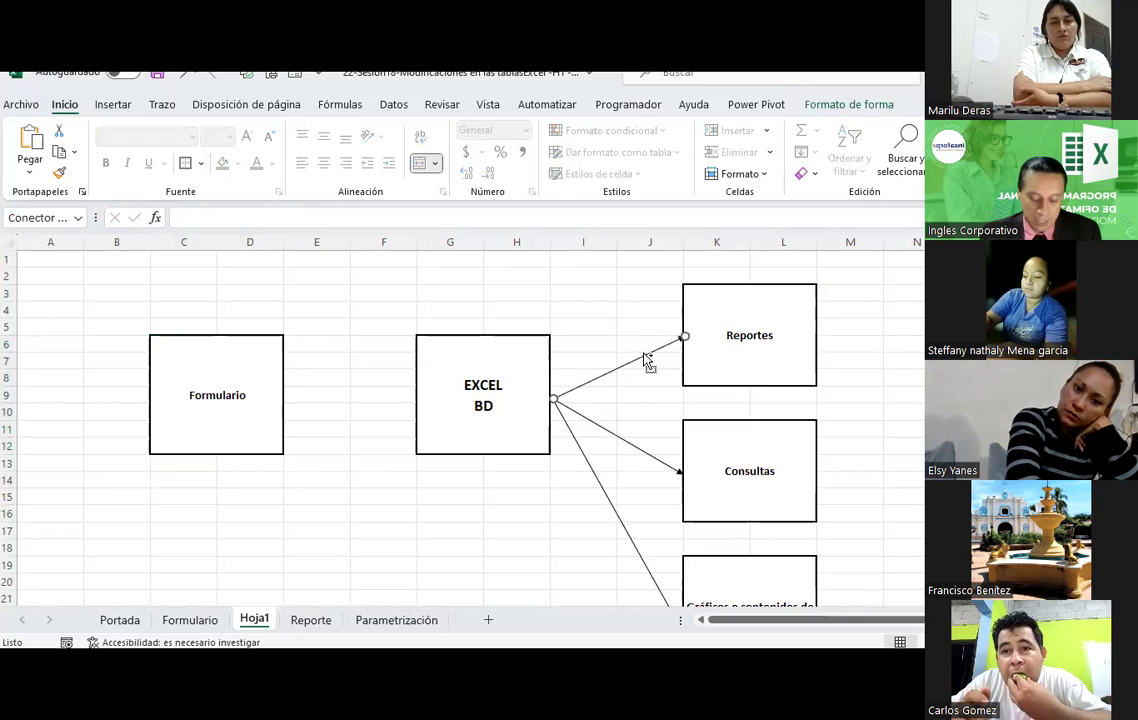
{"action": "left_click", "coordinate": [376, 326]}
{"action": "key", "text": "ctrl+v"}
{"action": "left_click_drag", "start_coordinate": [402, 358], "coordinate": [334, 380]}
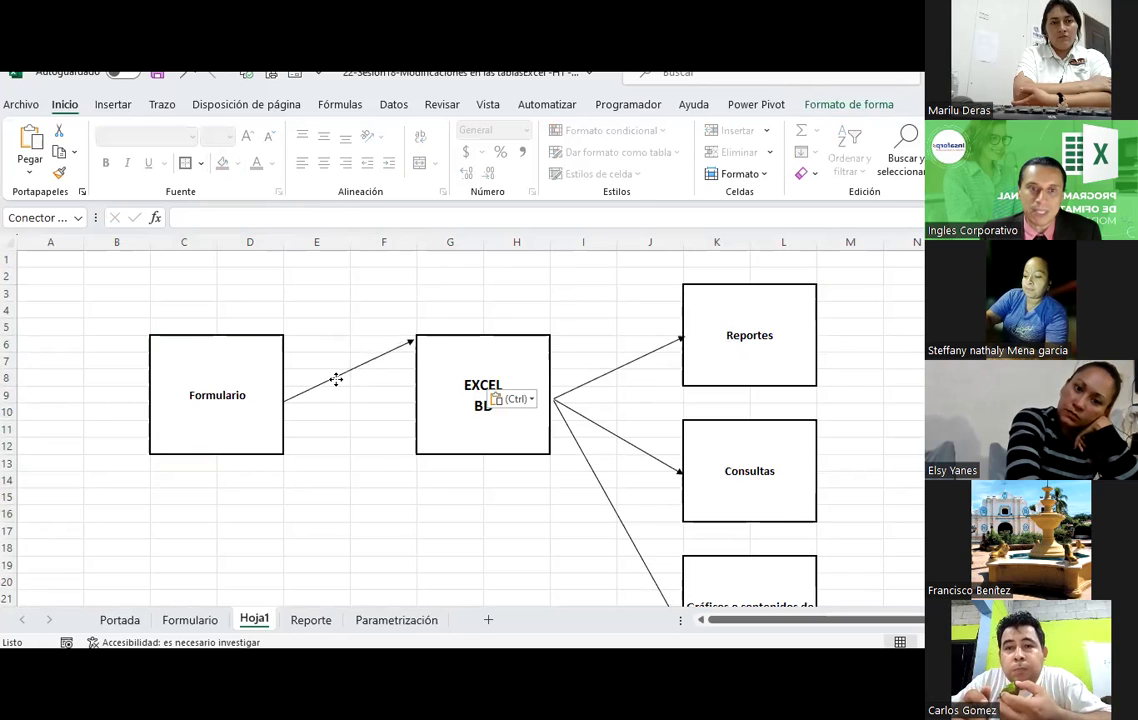
{"action": "left_click_drag", "start_coordinate": [413, 343], "coordinate": [420, 364]}
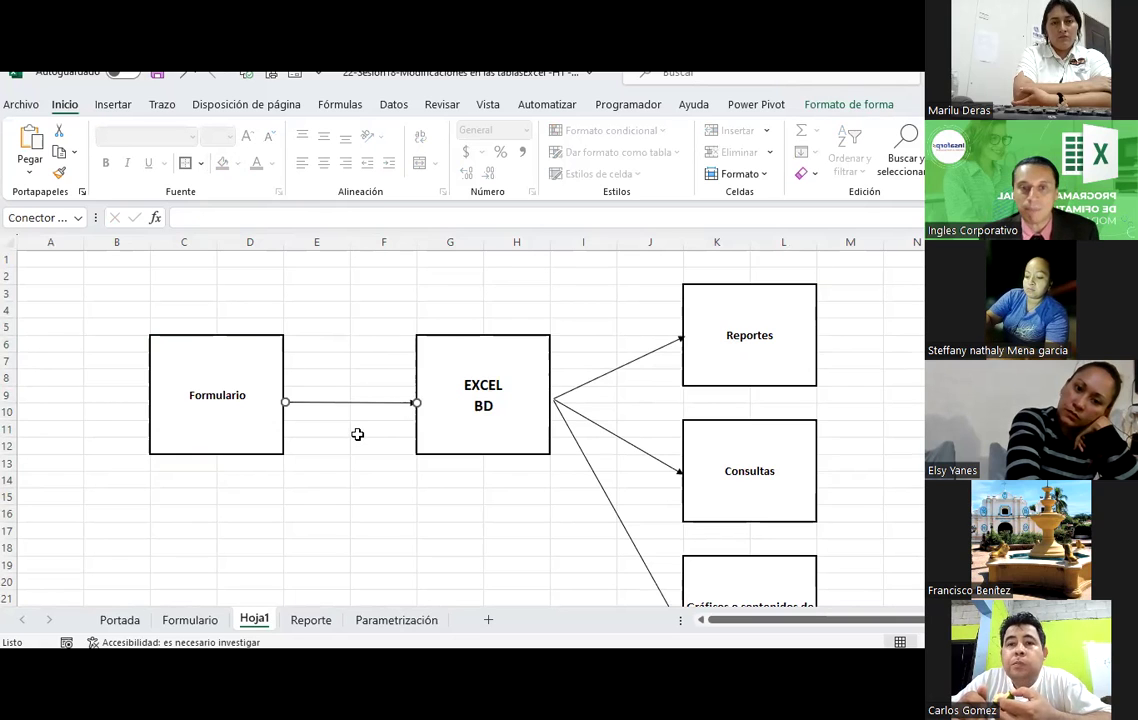
{"action": "scroll", "coordinate": [357, 434], "scroll_direction": "down", "scroll_amount": 4}
{"action": "scroll", "coordinate": [357, 434], "scroll_direction": "up", "scroll_amount": 2}
{"action": "mouse_move", "coordinate": [174, 412]}
{"action": "left_mouse_down"}
{"action": "mouse_move", "coordinate": [279, 524]}
{"action": "mouse_move", "coordinate": [270, 512]}
{"action": "left_mouse_up"}
Step: Merge C16:D22 into a bold, vertically centred box labelled 'Parametrización'
{"action": "left_click", "coordinate": [418, 163]}
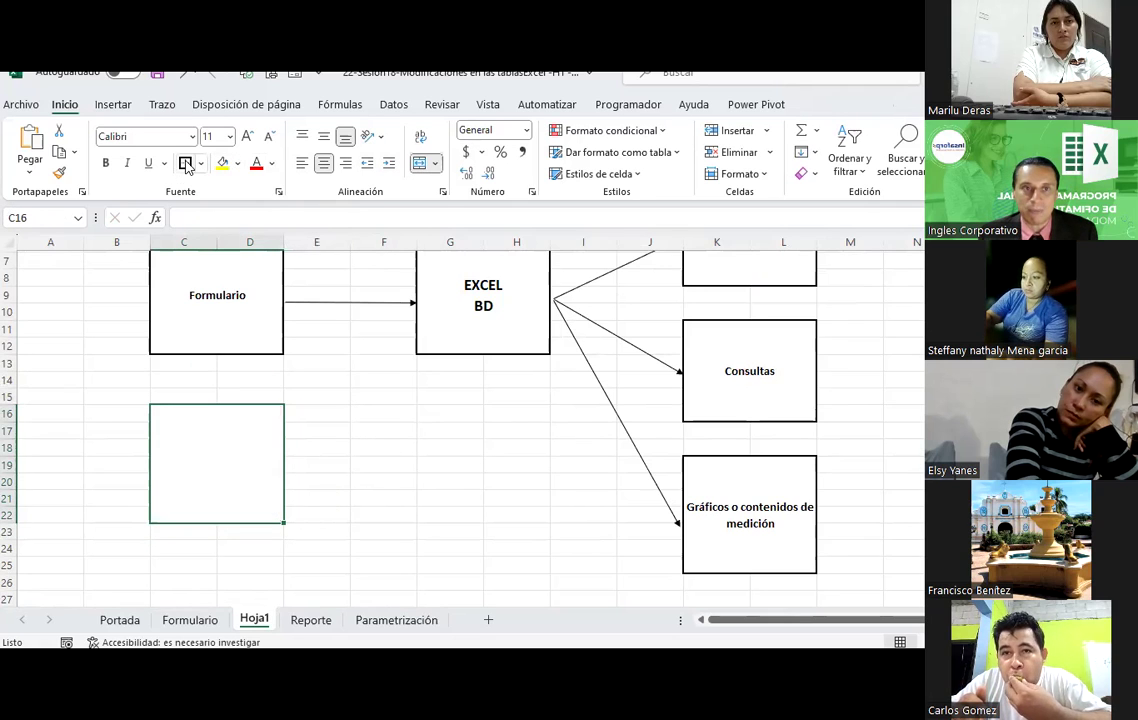
{"action": "type", "text": "Param"}
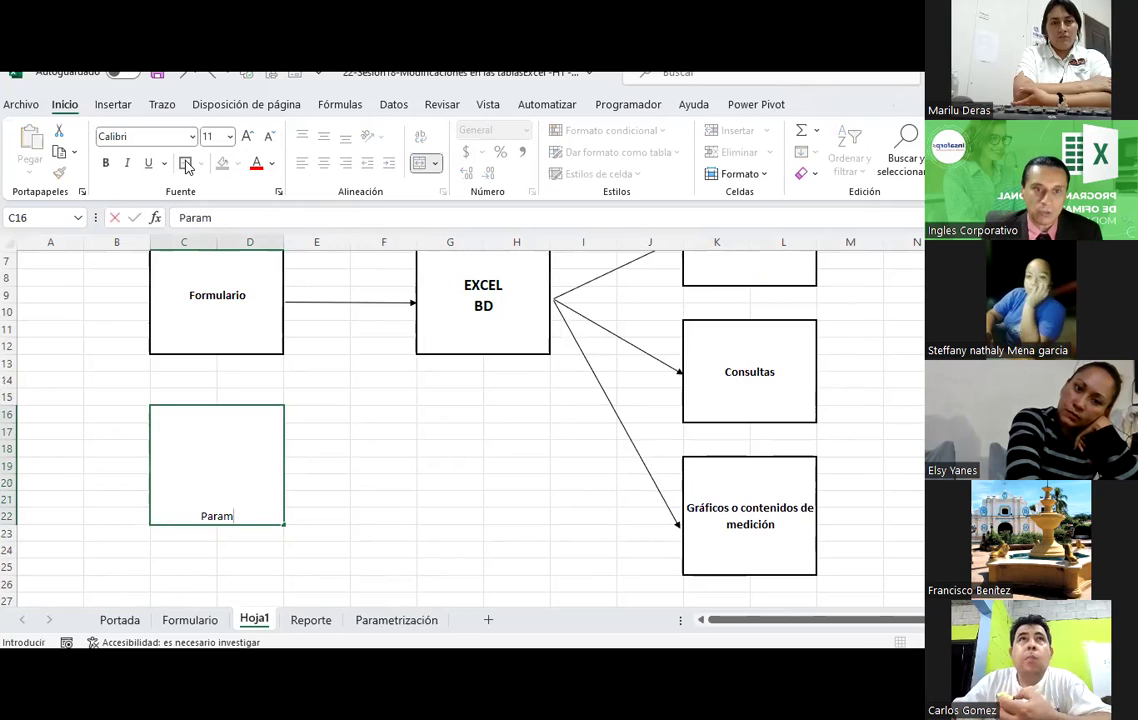
{"action": "type", "text": "etrizaci"}
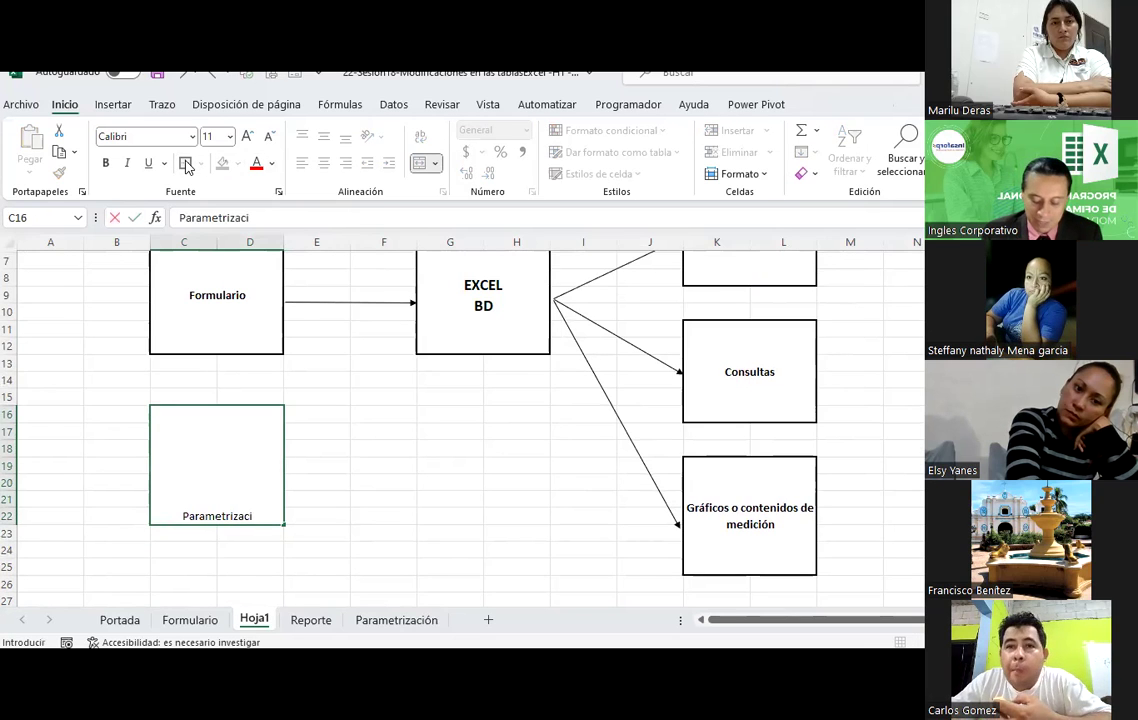
{"action": "type", "text": "ón"}
{"action": "key", "text": "Return"}
{"action": "left_click", "coordinate": [216, 448]}
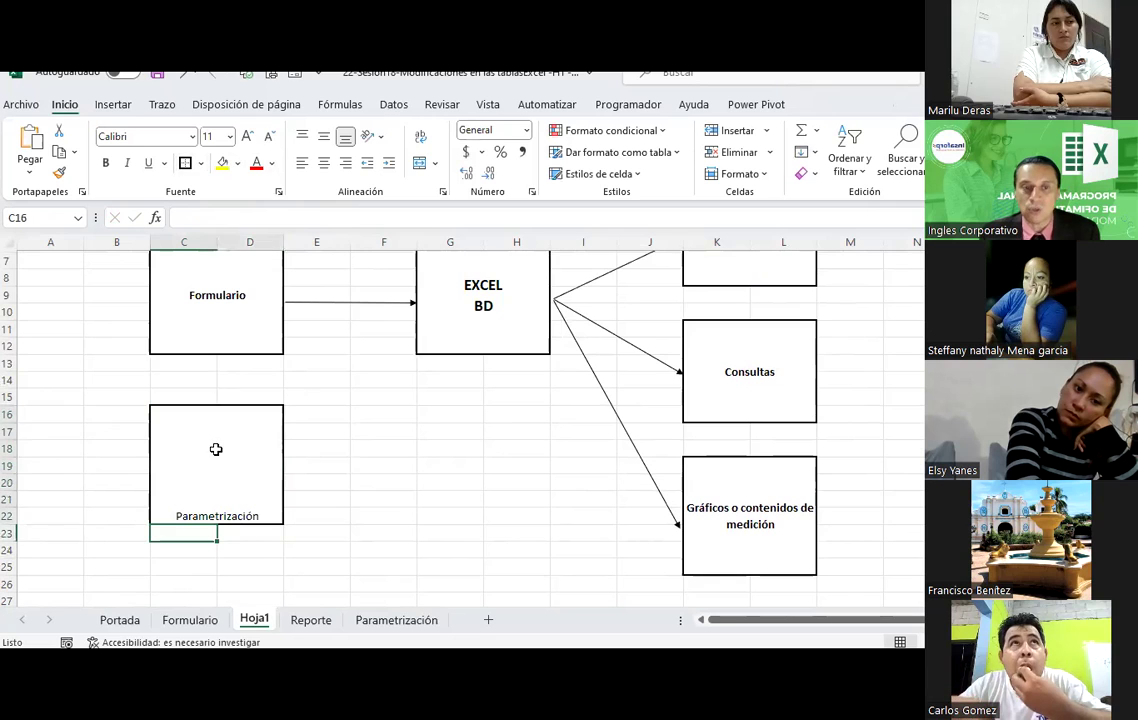
{"action": "left_click", "coordinate": [325, 139]}
{"action": "left_click", "coordinate": [104, 164]}
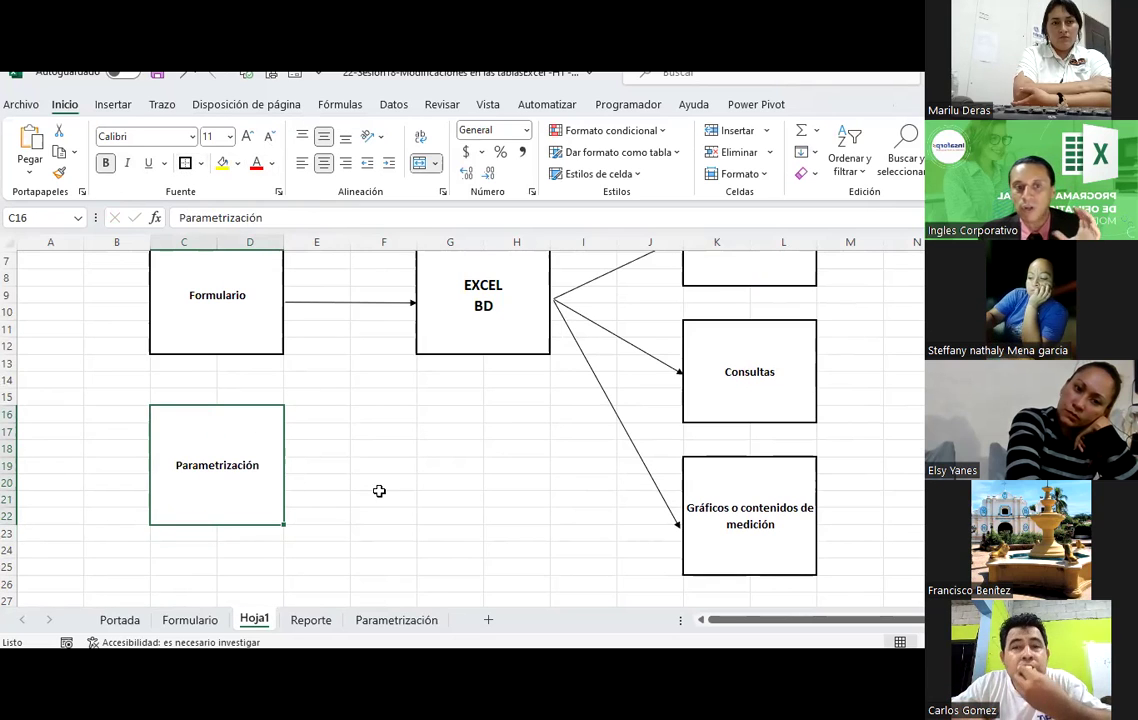
Step: Copy the Formulario arrow and connect the copy from Parametrización to EXCEL BD
{"action": "left_click", "coordinate": [356, 303]}
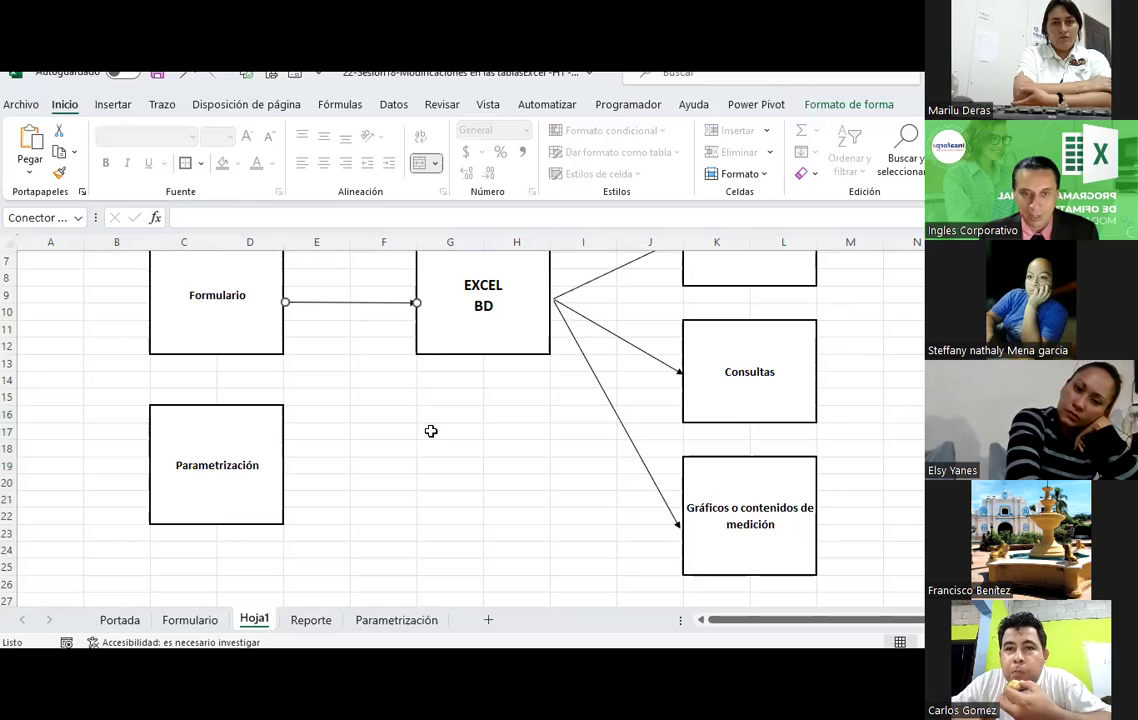
{"action": "key", "text": "ctrl+c"}
{"action": "key", "text": "ctrl+v"}
{"action": "left_click_drag", "start_coordinate": [397, 454], "coordinate": [322, 476]}
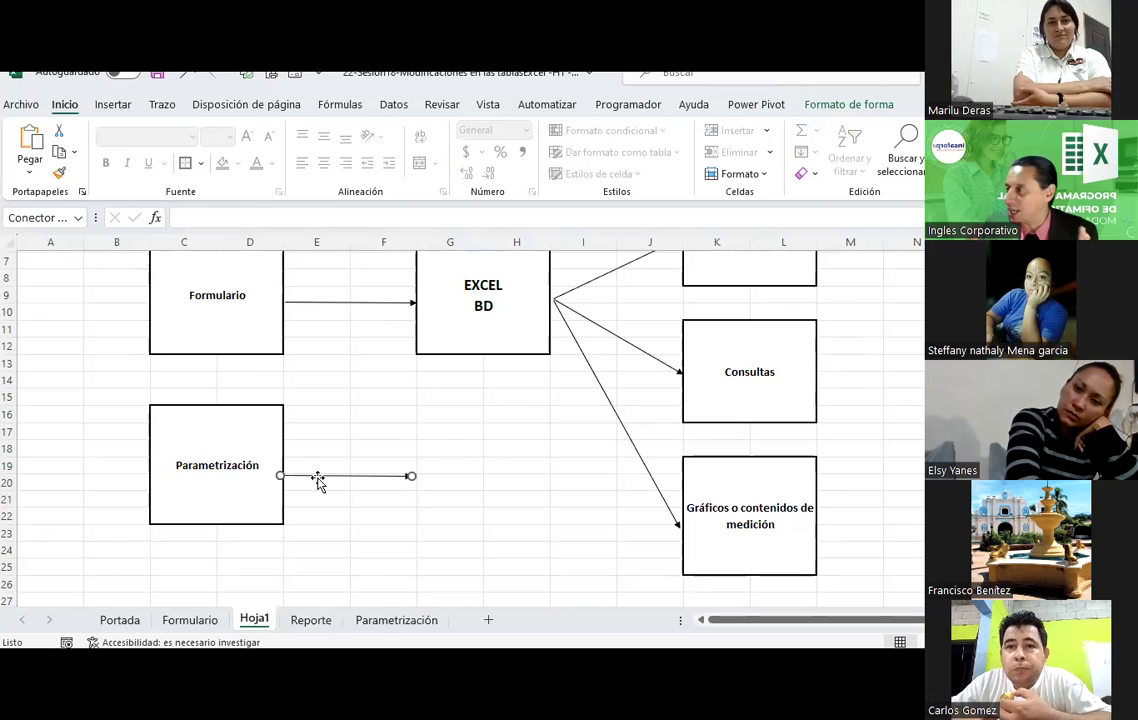
{"action": "left_click_drag", "start_coordinate": [412, 477], "coordinate": [412, 302]}
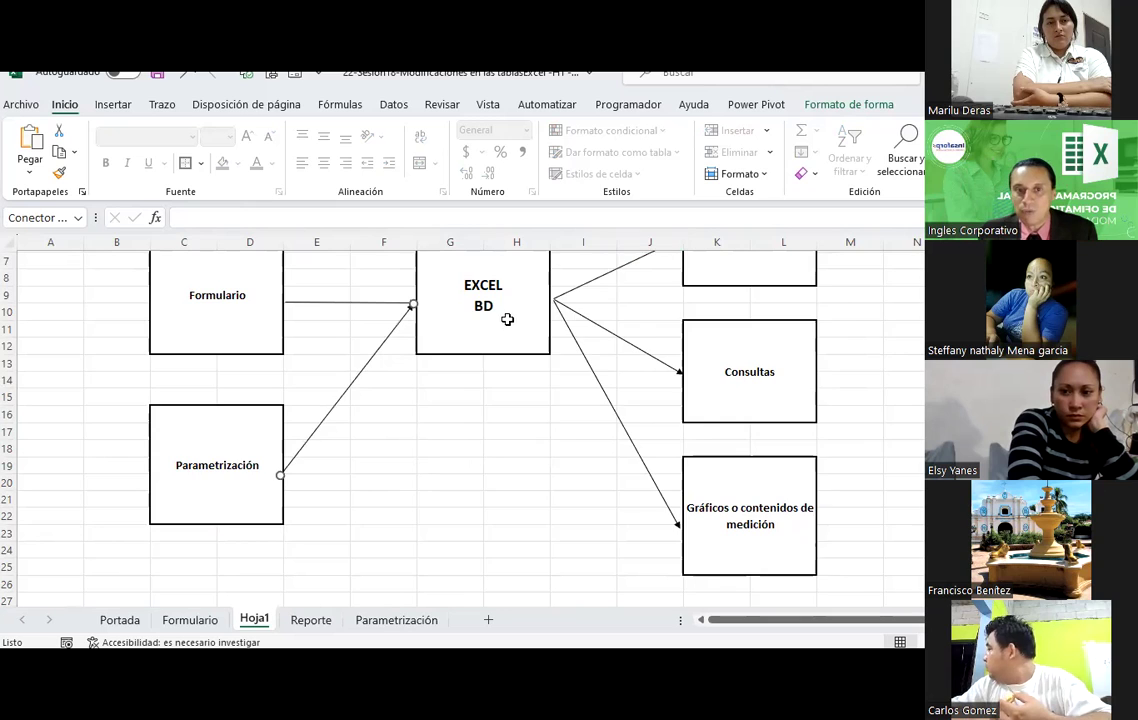
Step: Point out the Reportes, Consultas, Gráficos and Formulario boxes in the diagram
{"action": "scroll", "coordinate": [505, 320], "scroll_direction": "up", "scroll_amount": 2}
{"action": "left_click", "coordinate": [738, 343]}
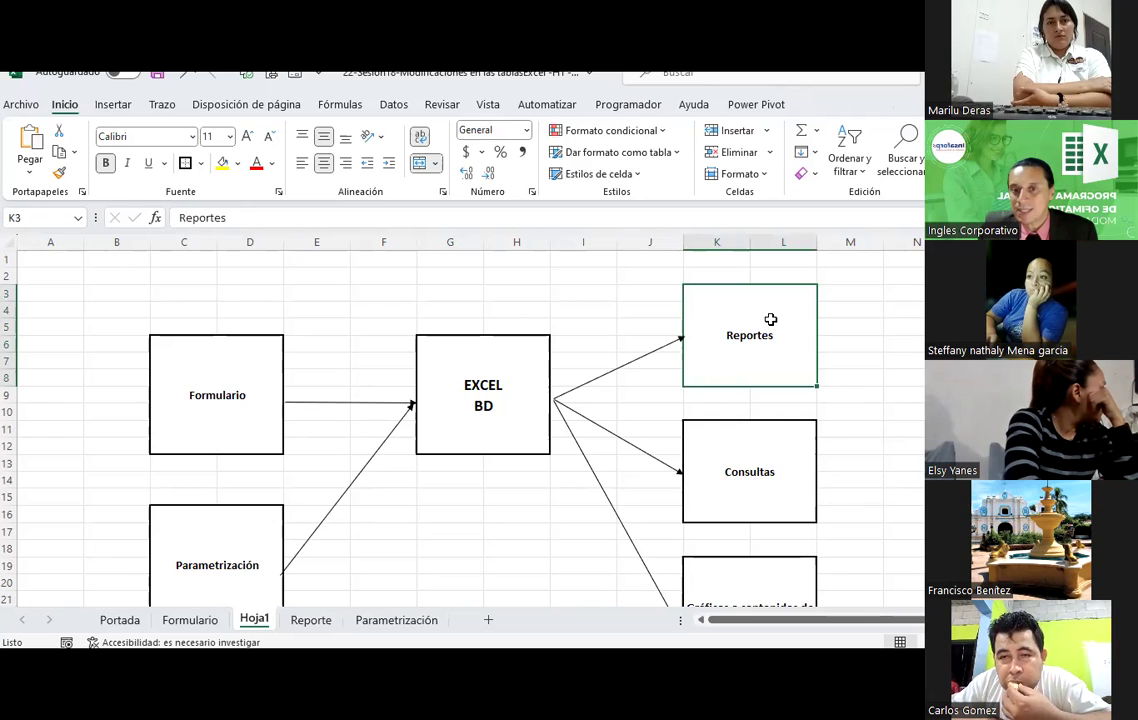
{"action": "scroll", "coordinate": [747, 437], "scroll_direction": "down", "scroll_amount": 1}
{"action": "left_click", "coordinate": [749, 437]}
{"action": "left_click", "coordinate": [752, 515]}
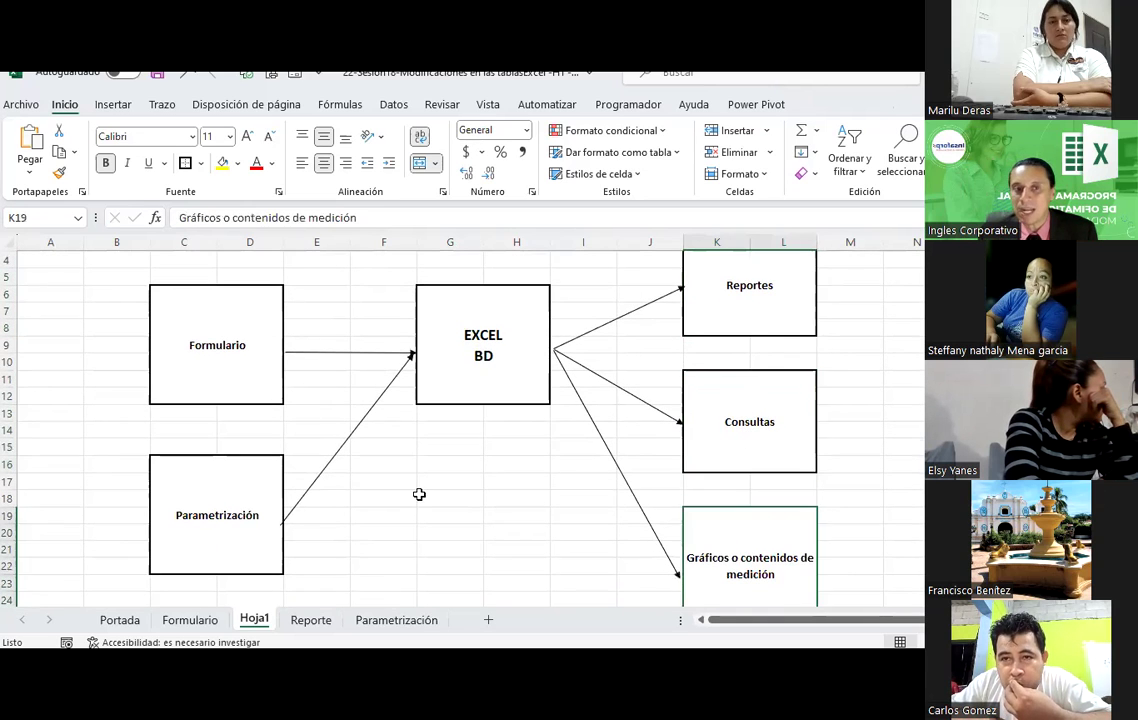
{"action": "left_click", "coordinate": [420, 498]}
{"action": "left_click", "coordinate": [241, 333]}
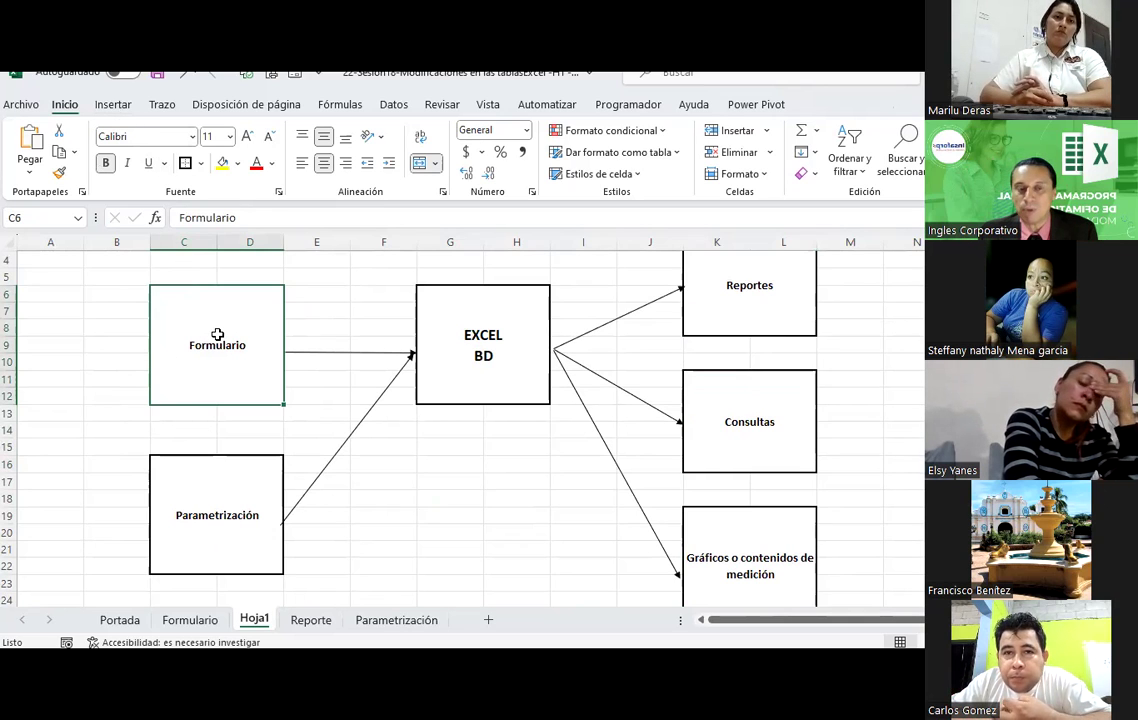
{"action": "left_click", "coordinate": [421, 494]}
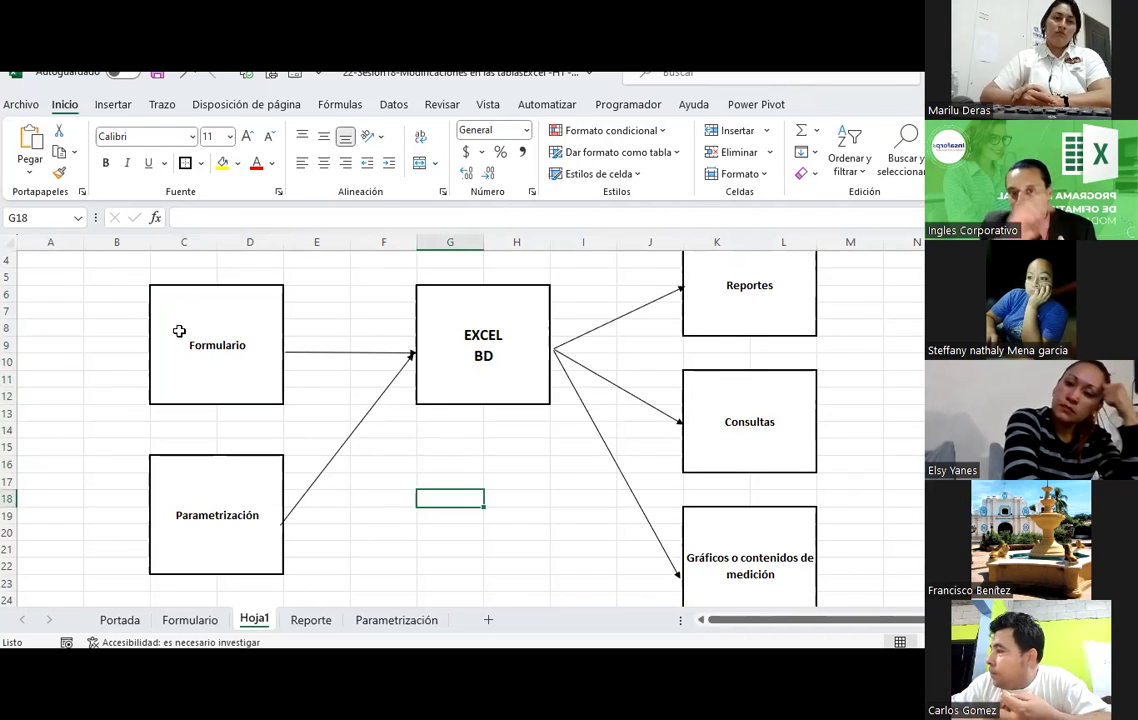
Step: Ink an arrow into EXCEL BD, a plus sign, a Reportes tick and an arrow to Gráficos
{"action": "left_click", "coordinate": [163, 106]}
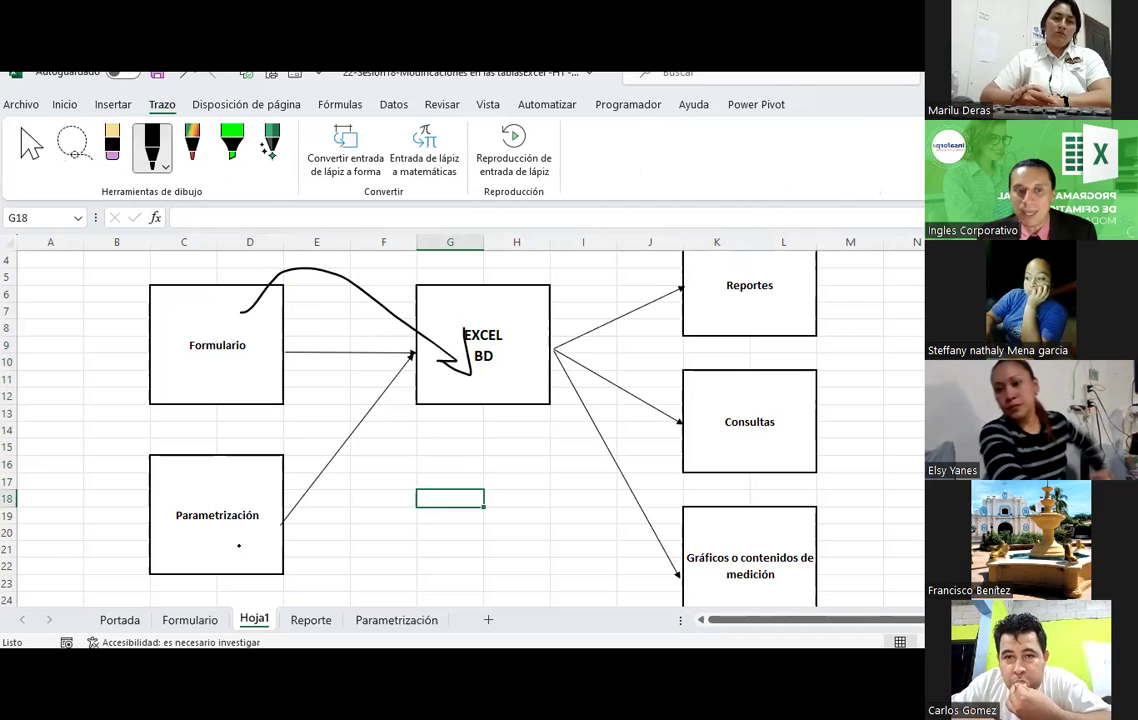
{"action": "left_click_drag", "start_coordinate": [240, 546], "coordinate": [515, 375]}
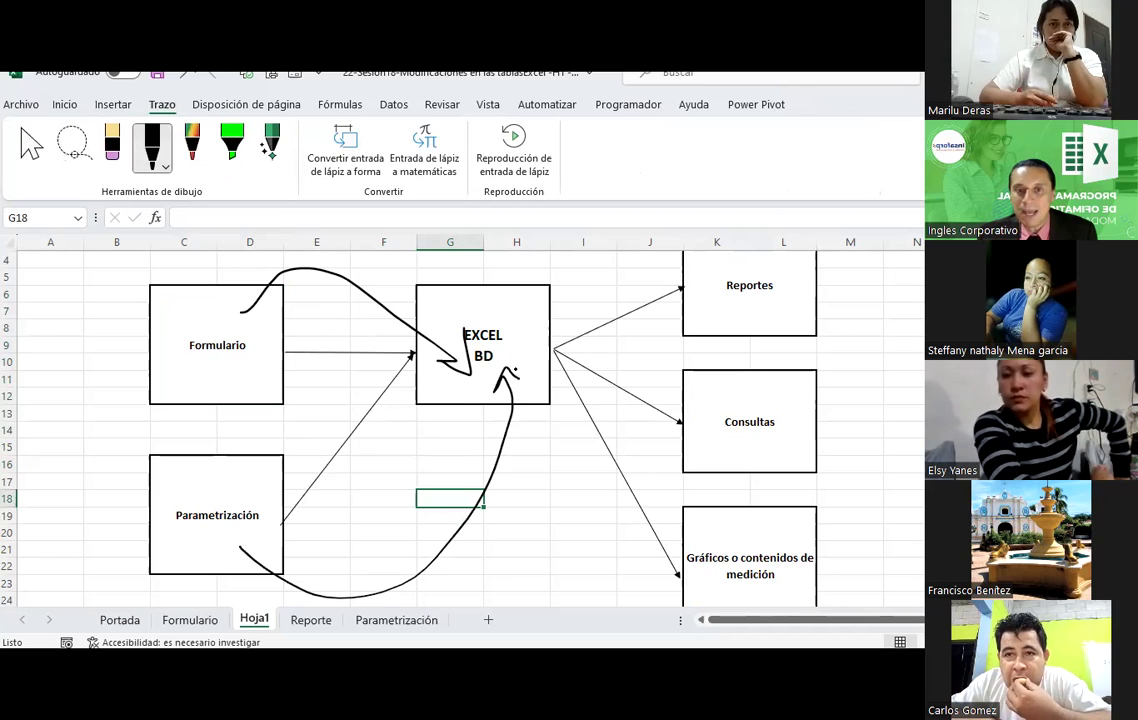
{"action": "left_click_drag", "start_coordinate": [489, 356], "coordinate": [517, 355]}
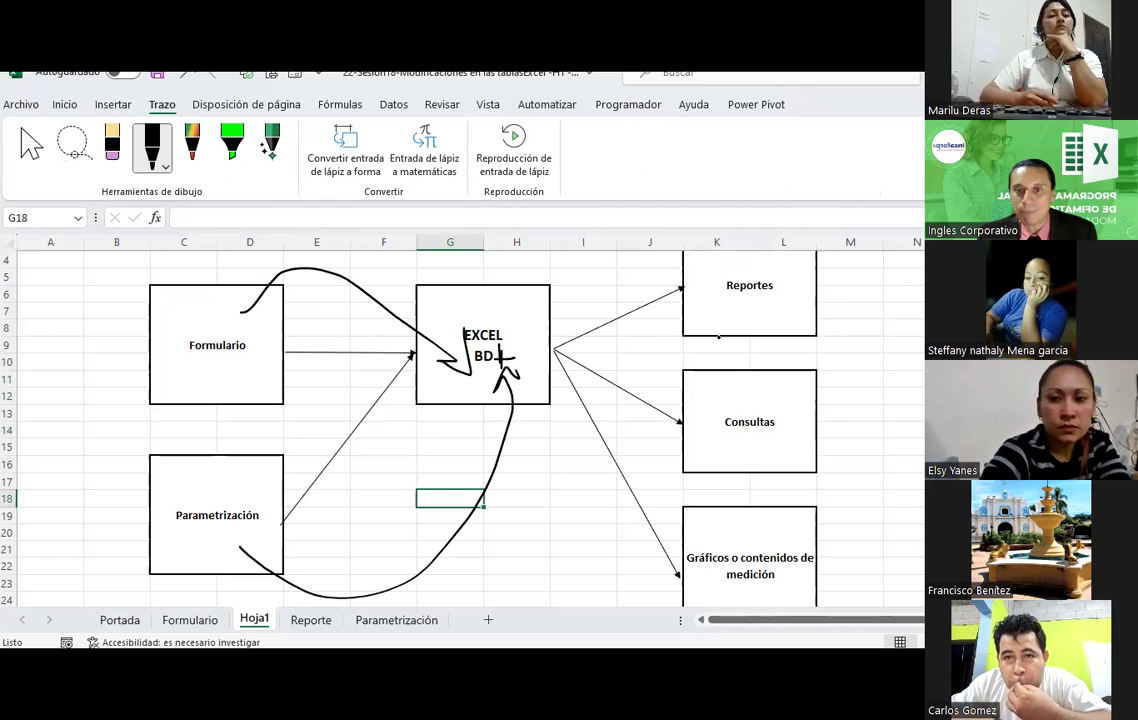
{"action": "left_click_drag", "start_coordinate": [728, 308], "coordinate": [796, 289]}
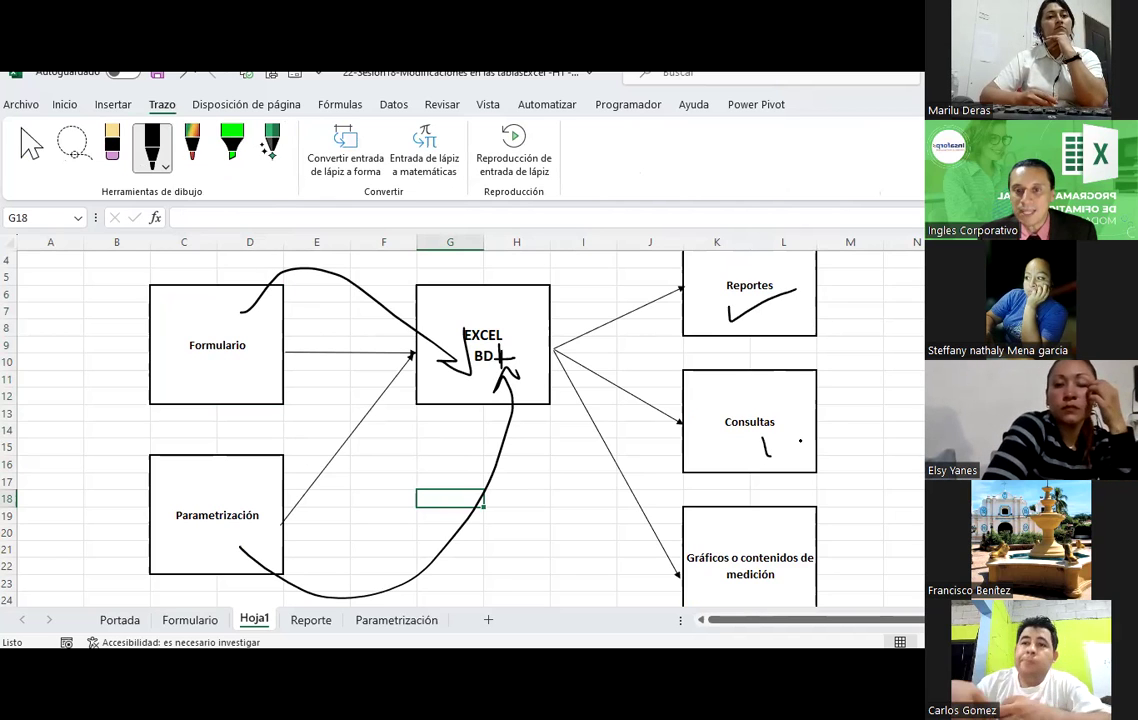
{"action": "left_click_drag", "start_coordinate": [876, 492], "coordinate": [762, 557]}
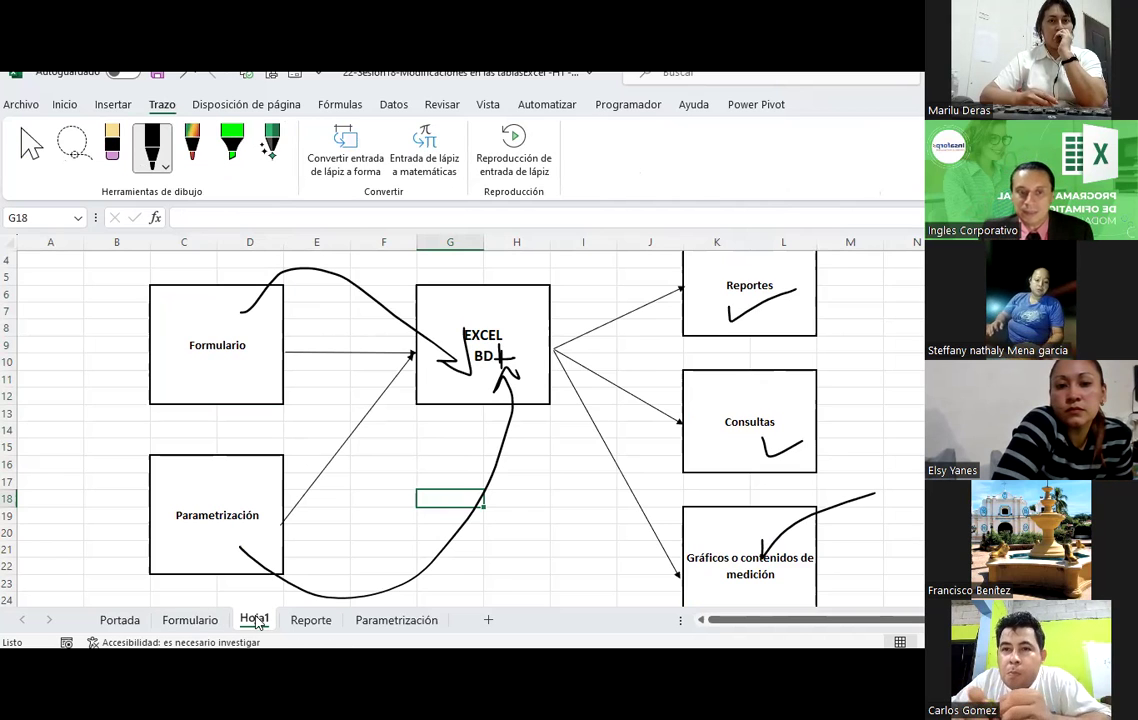
Step: On the Formulario sheet, clear all data validation from Producto cells E19:E28
{"action": "left_click", "coordinate": [190, 619]}
{"action": "scroll", "coordinate": [364, 451], "scroll_direction": "down", "scroll_amount": 3}
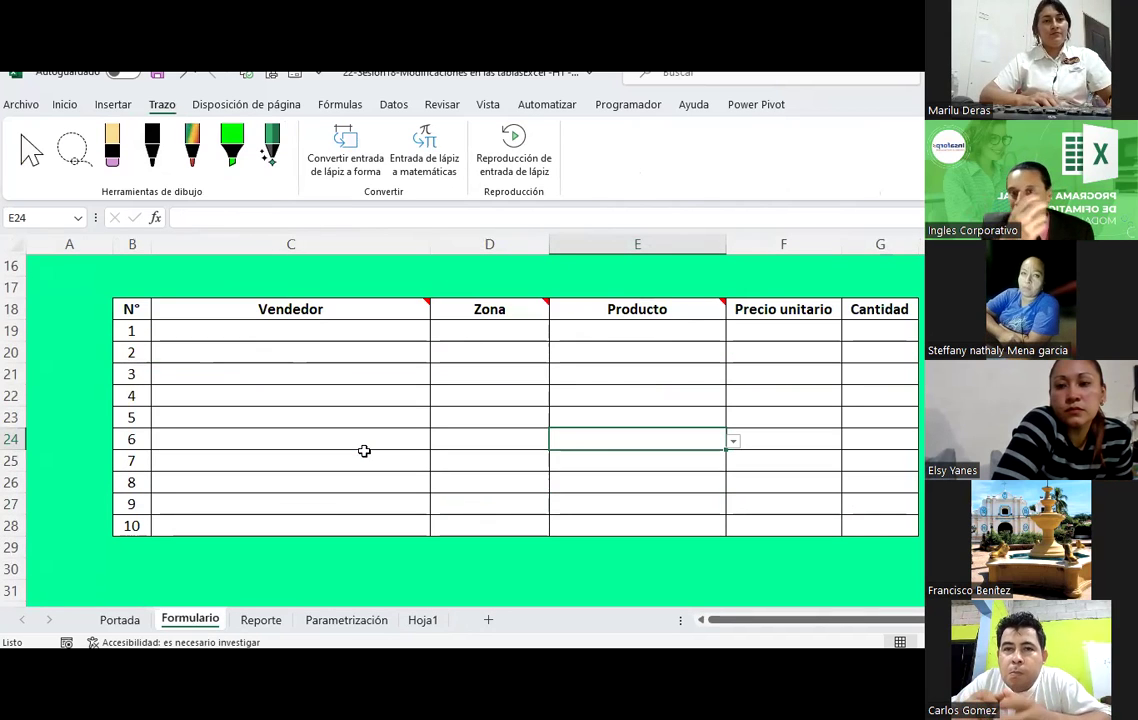
{"action": "left_click", "coordinate": [636, 332]}
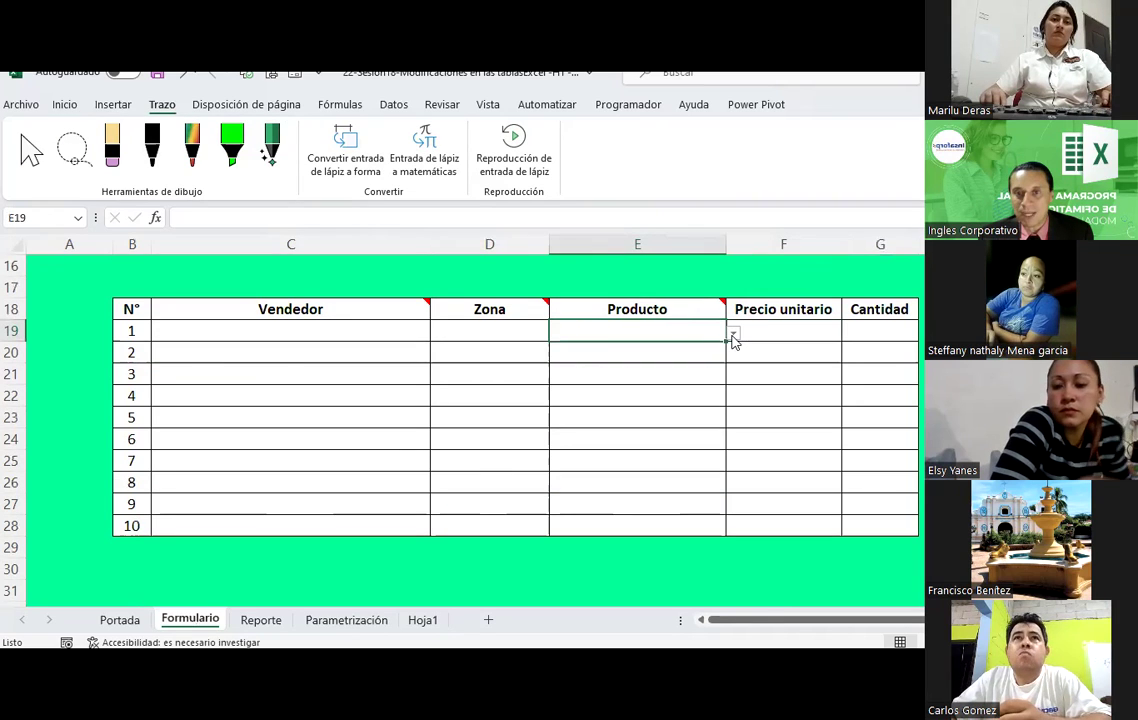
{"action": "left_click_drag", "start_coordinate": [653, 331], "coordinate": [663, 520]}
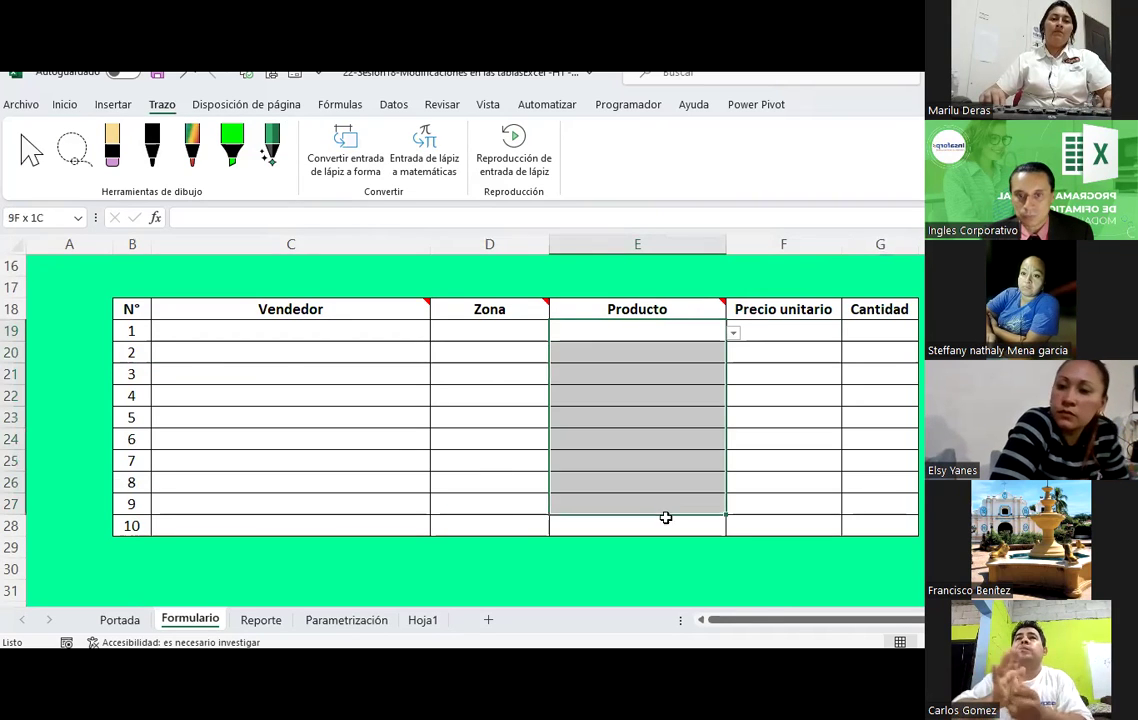
{"action": "left_click", "coordinate": [394, 104]}
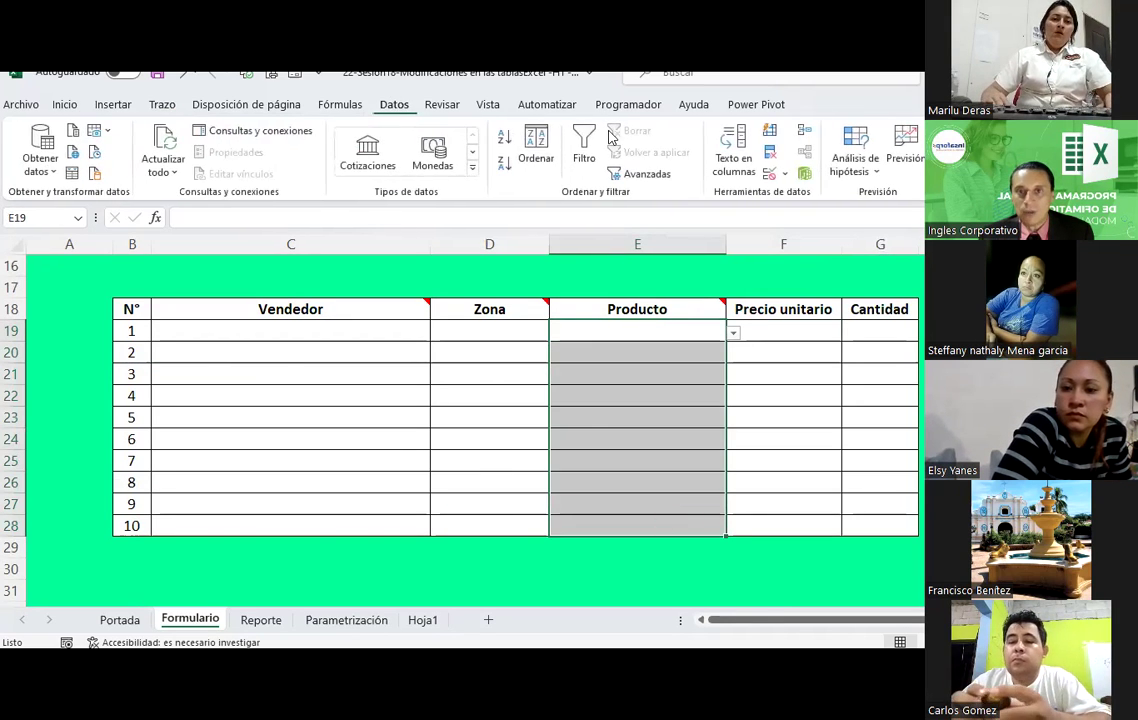
{"action": "left_click", "coordinate": [783, 175]}
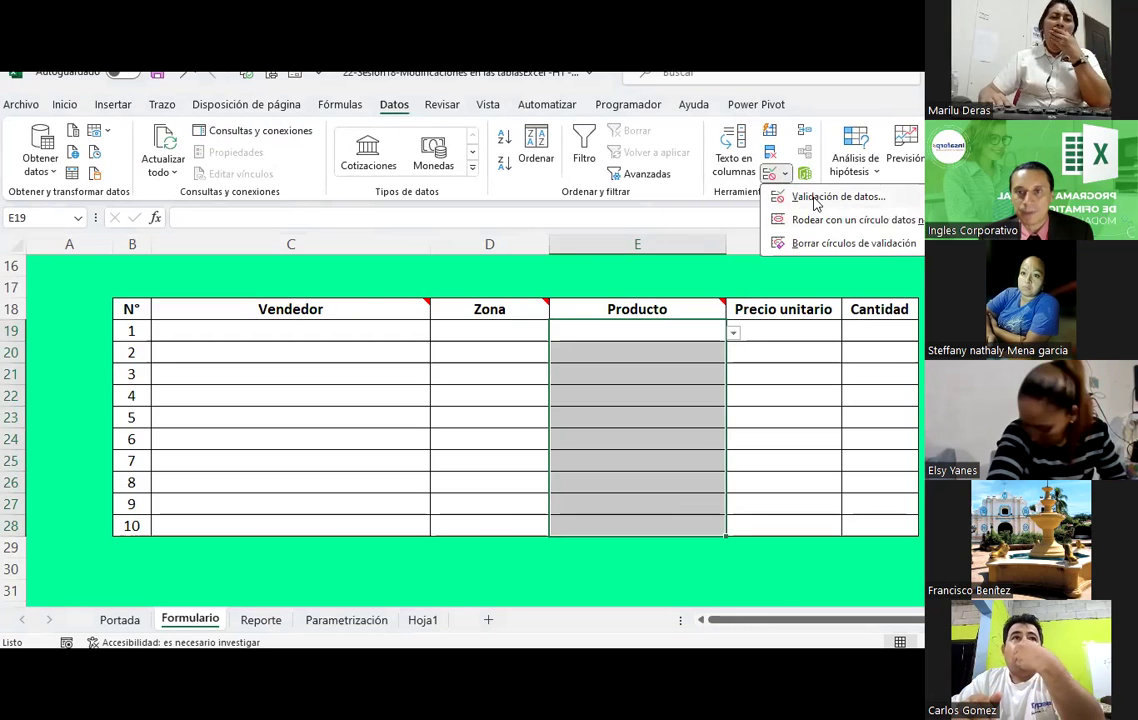
{"action": "left_click", "coordinate": [818, 199]}
{"action": "left_click", "coordinate": [125, 527]}
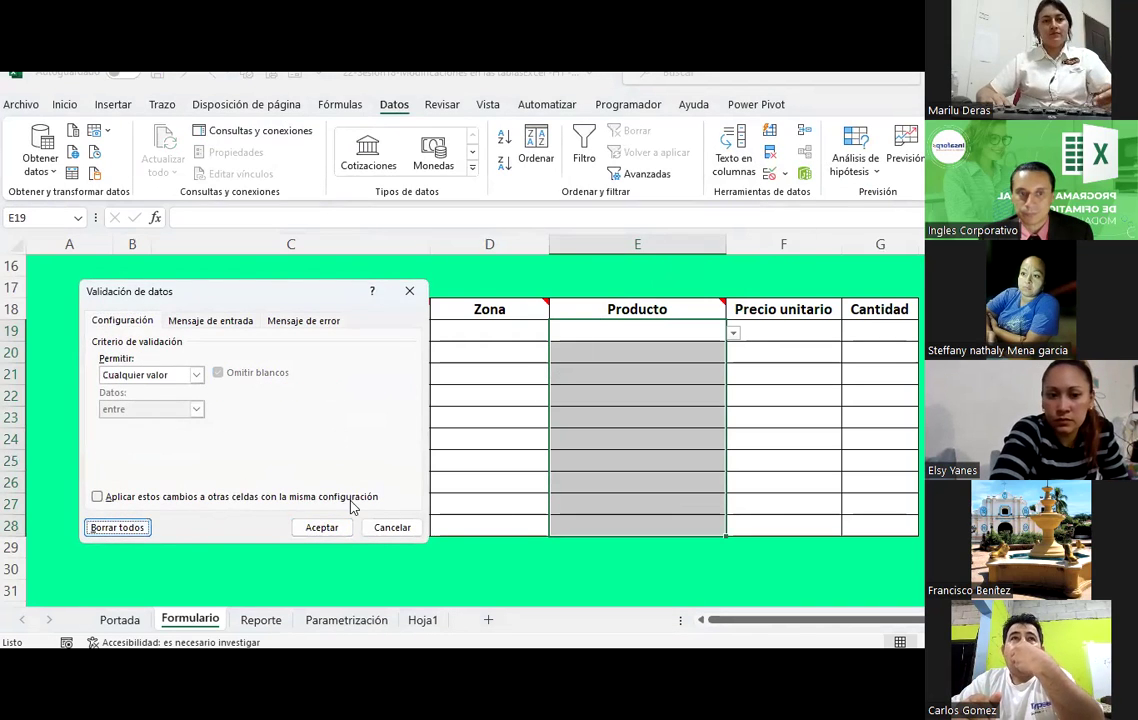
{"action": "left_click", "coordinate": [339, 527]}
{"action": "left_click", "coordinate": [660, 396]}
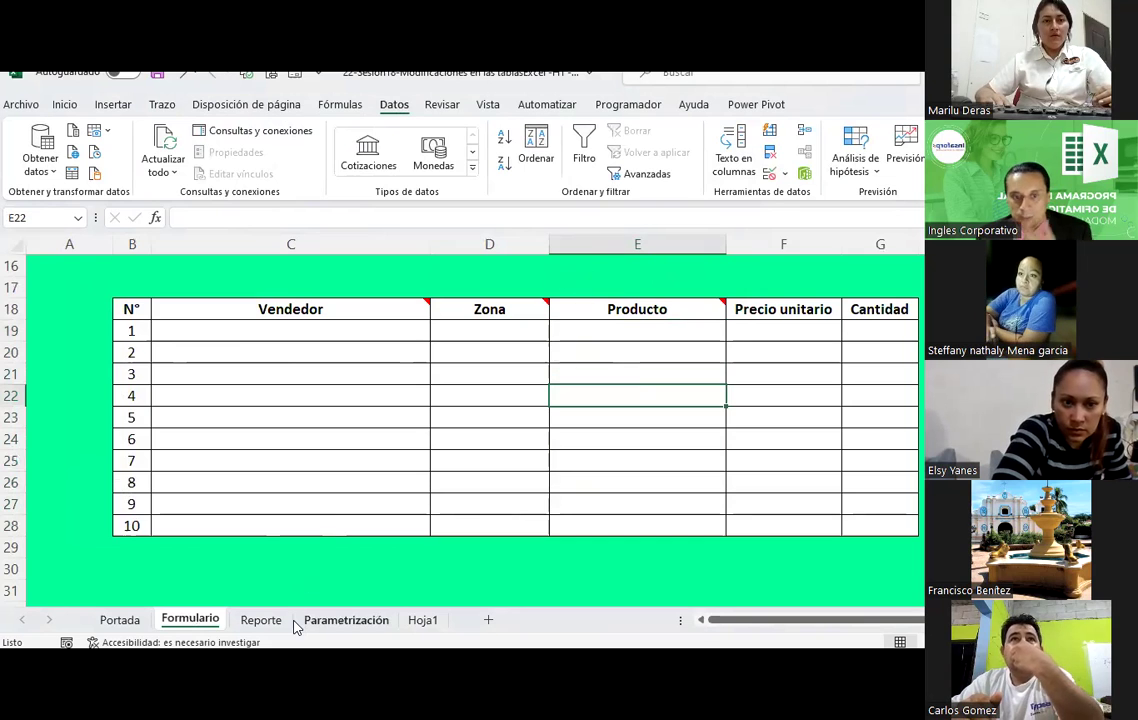
{"action": "left_click", "coordinate": [262, 620]}
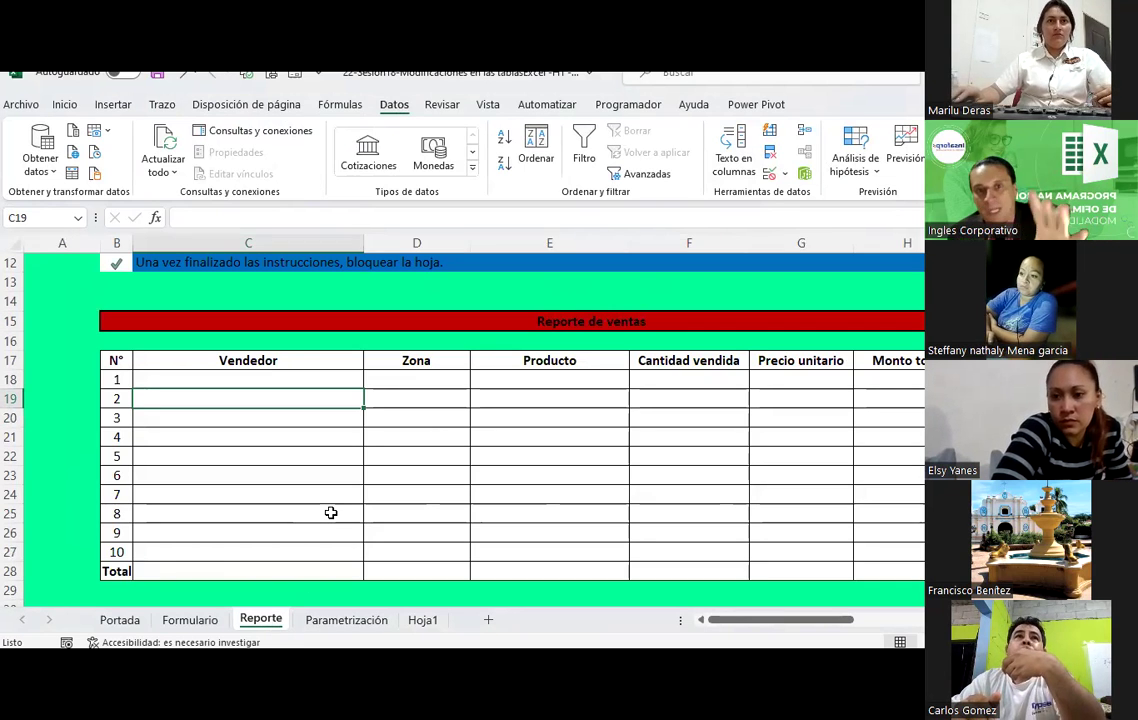
{"action": "scroll", "coordinate": [331, 513], "scroll_direction": "up", "scroll_amount": 1}
{"action": "scroll", "coordinate": [331, 513], "scroll_direction": "up", "scroll_amount": 3}
{"action": "scroll", "coordinate": [331, 513], "scroll_direction": "down", "scroll_amount": 5}
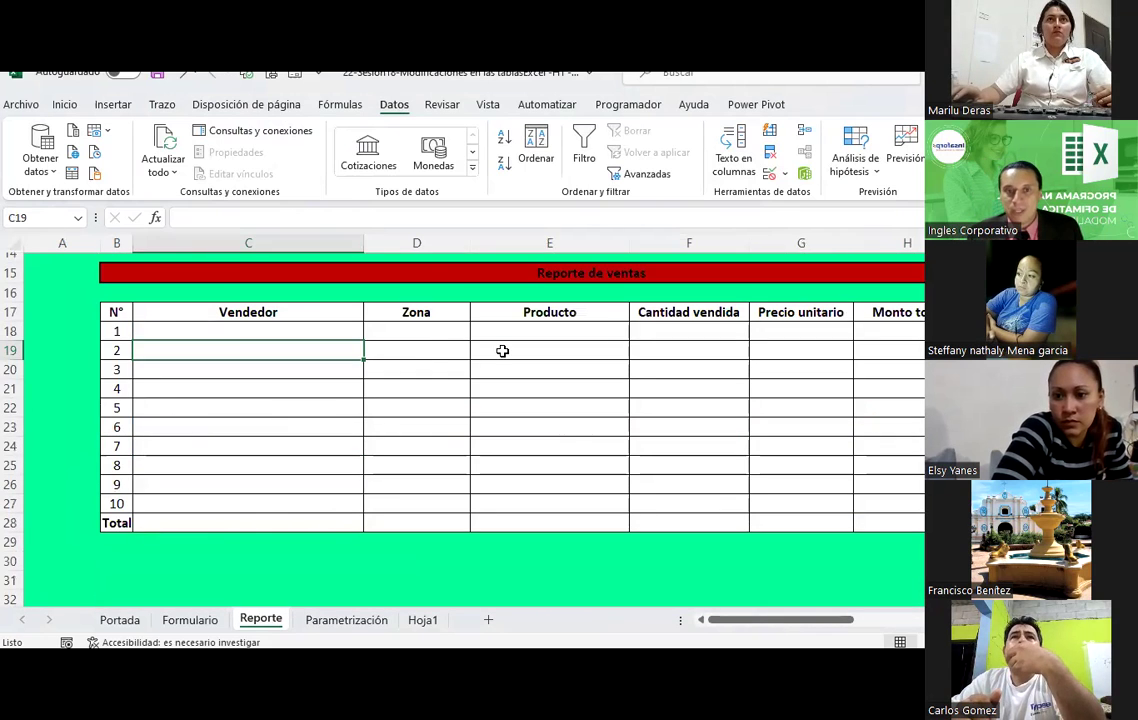
{"action": "left_click", "coordinate": [643, 365]}
{"action": "left_click", "coordinate": [820, 374]}
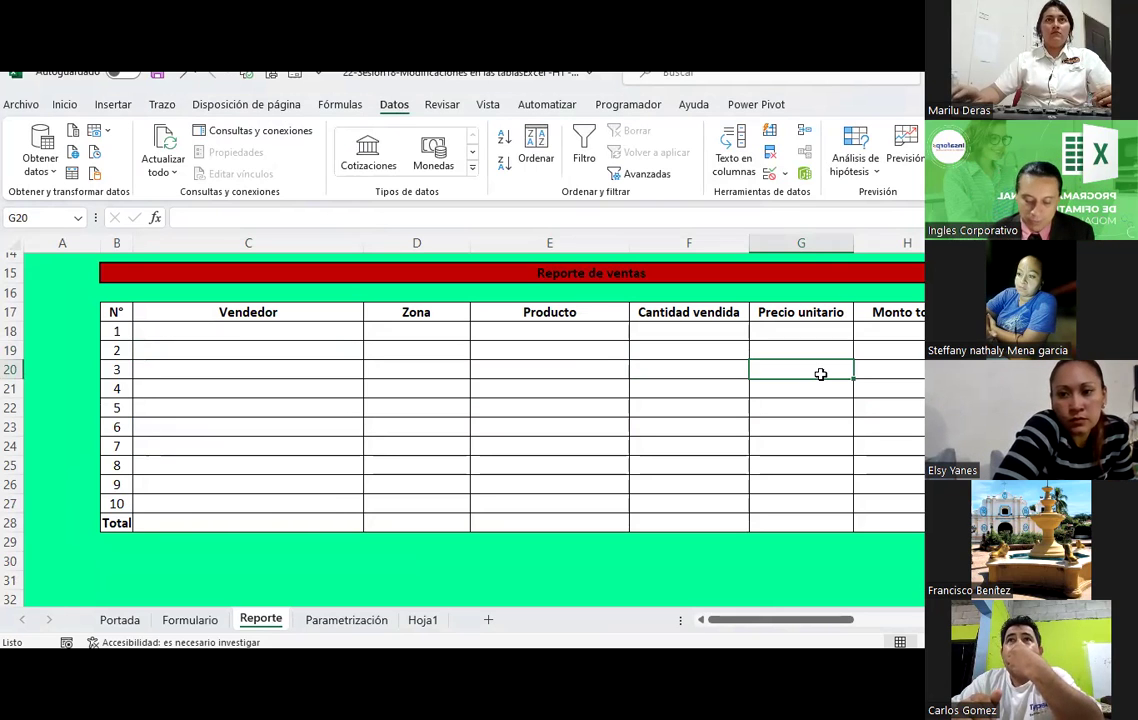
{"action": "left_click", "coordinate": [364, 620]}
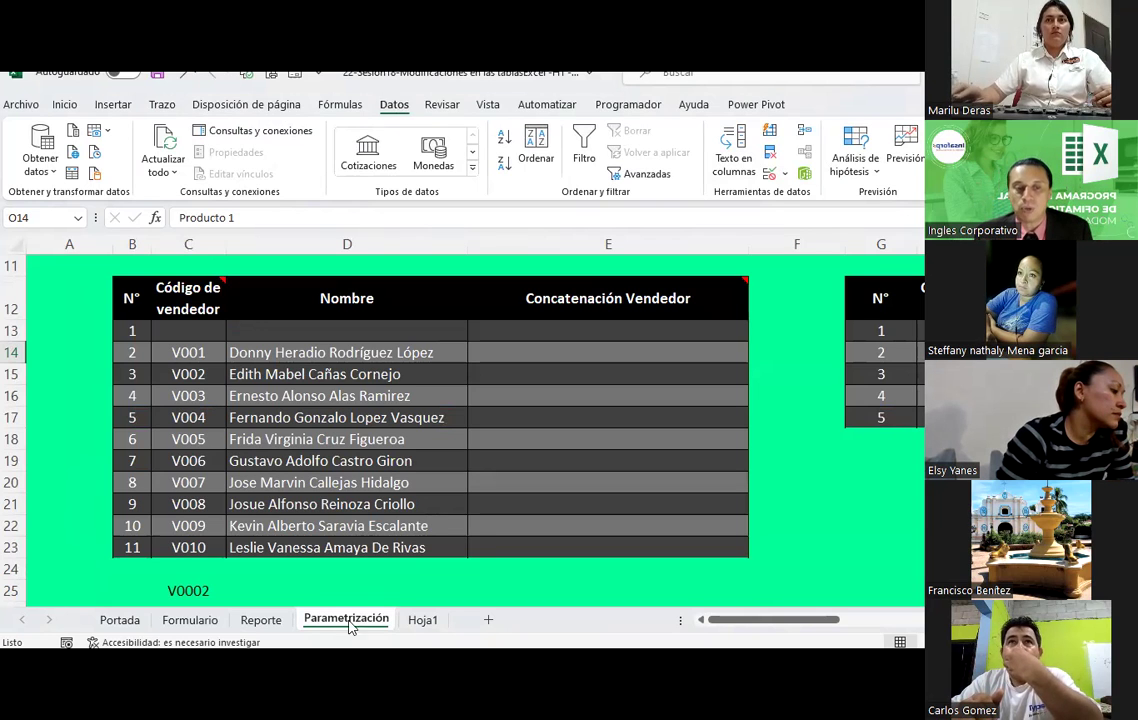
{"action": "left_click", "coordinate": [192, 621]}
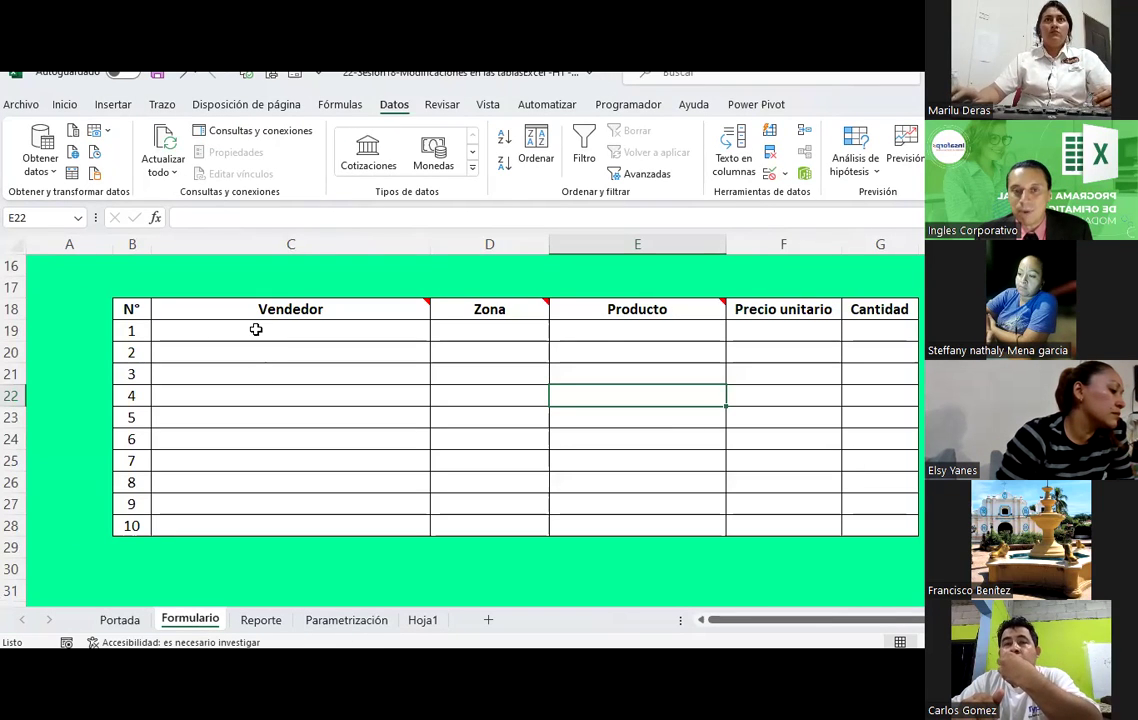
{"action": "scroll", "coordinate": [256, 329], "scroll_direction": "up", "scroll_amount": 1}
{"action": "scroll", "coordinate": [256, 329], "scroll_direction": "down", "scroll_amount": 1}
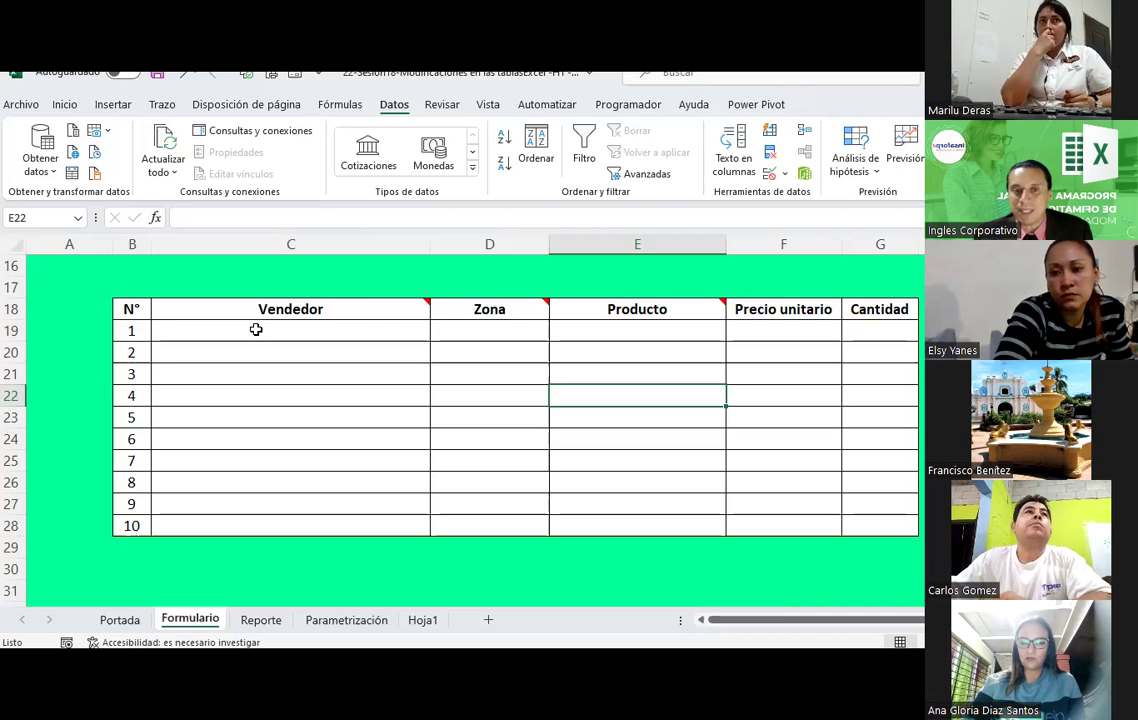
Step: Autofit column C to the Vendedor heading and check its header note
{"action": "double_click", "coordinate": [430, 244]}
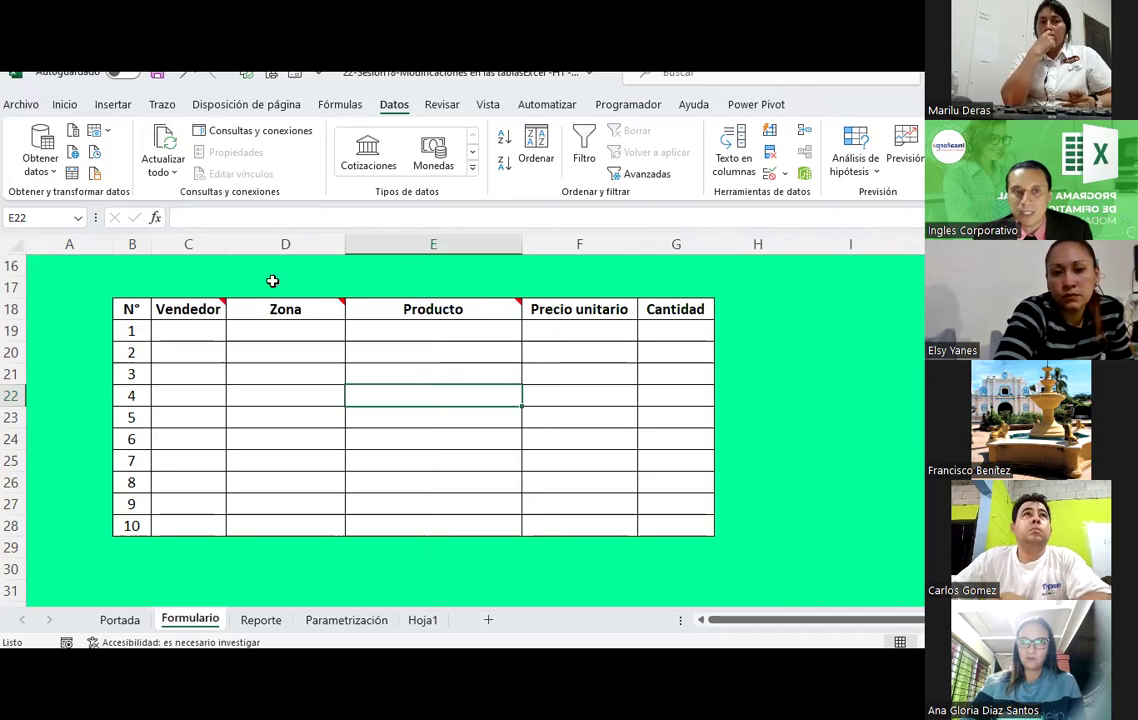
{"action": "left_click", "coordinate": [196, 312]}
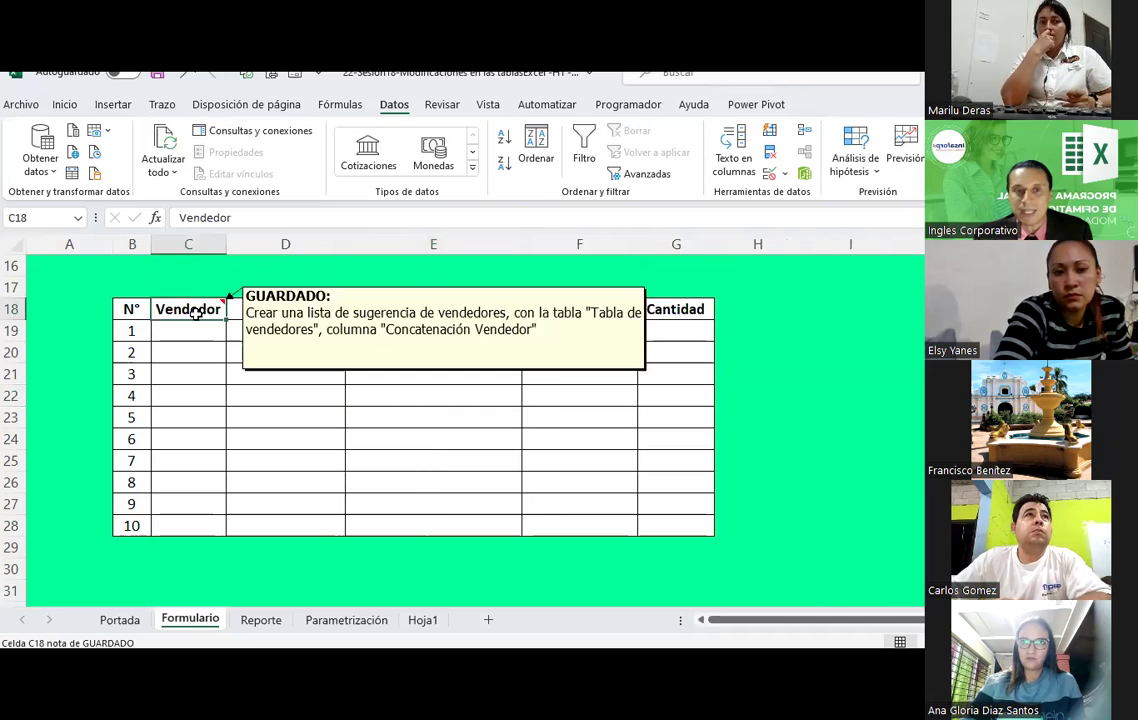
{"action": "left_click", "coordinate": [297, 387]}
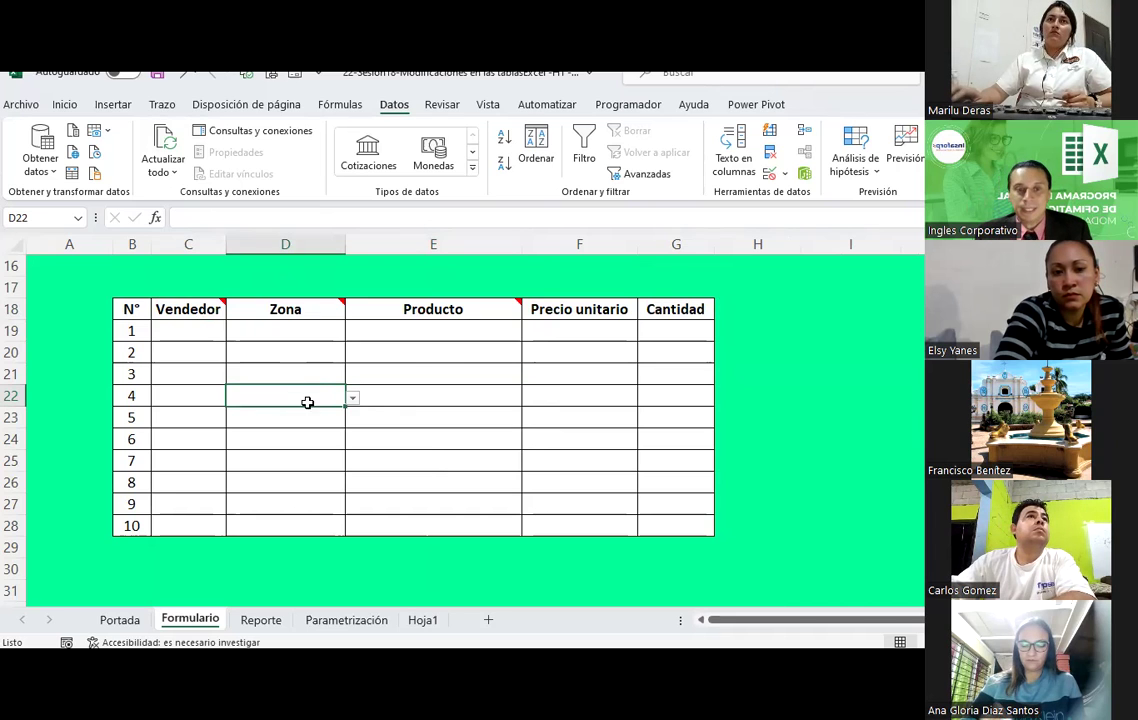
Step: Remove all data validation from the entry cells C19:G28
{"action": "left_click_drag", "start_coordinate": [185, 330], "coordinate": [669, 521]}
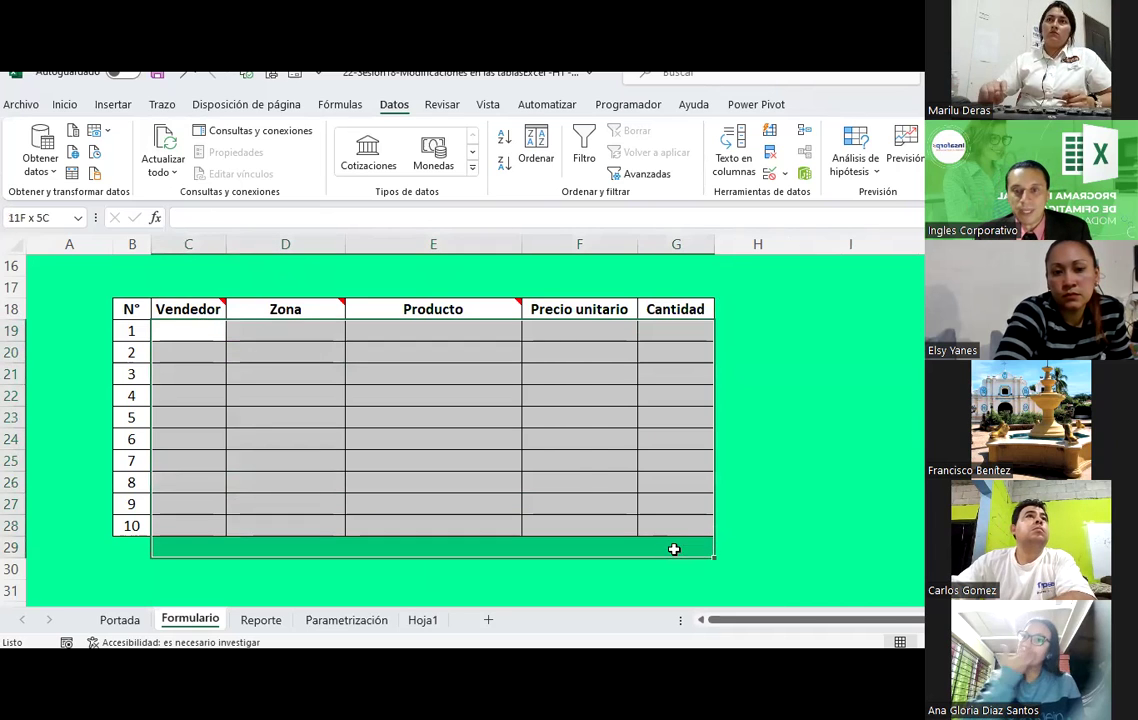
{"action": "left_click", "coordinate": [786, 172]}
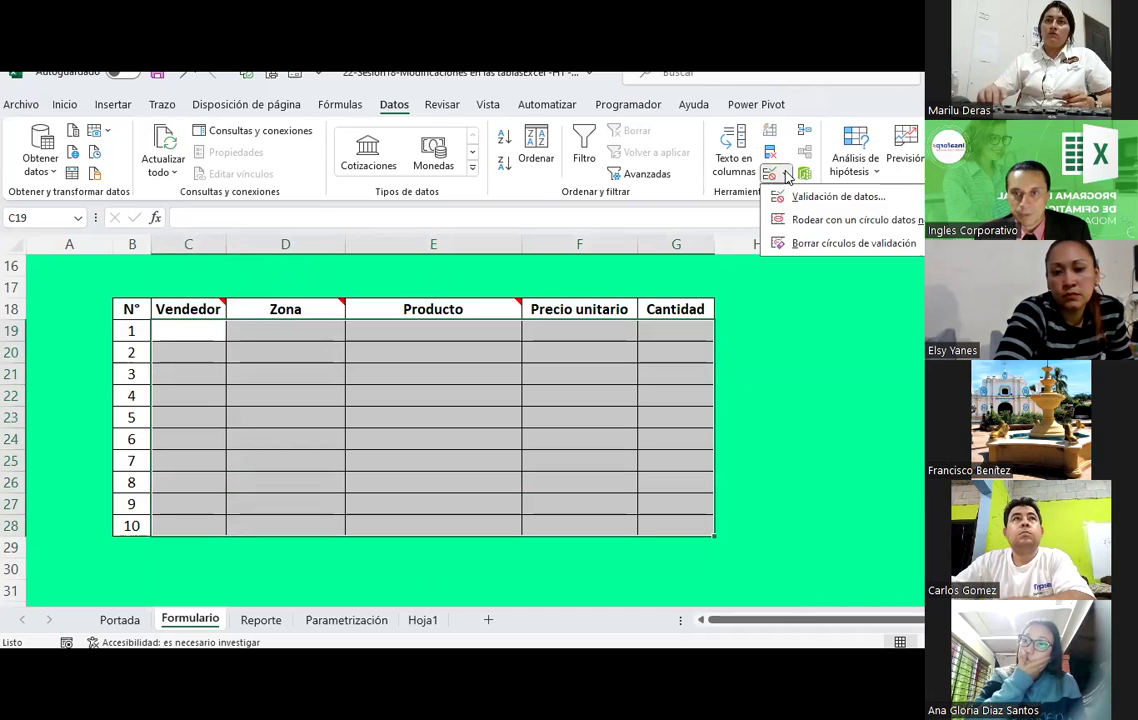
{"action": "left_click", "coordinate": [792, 192]}
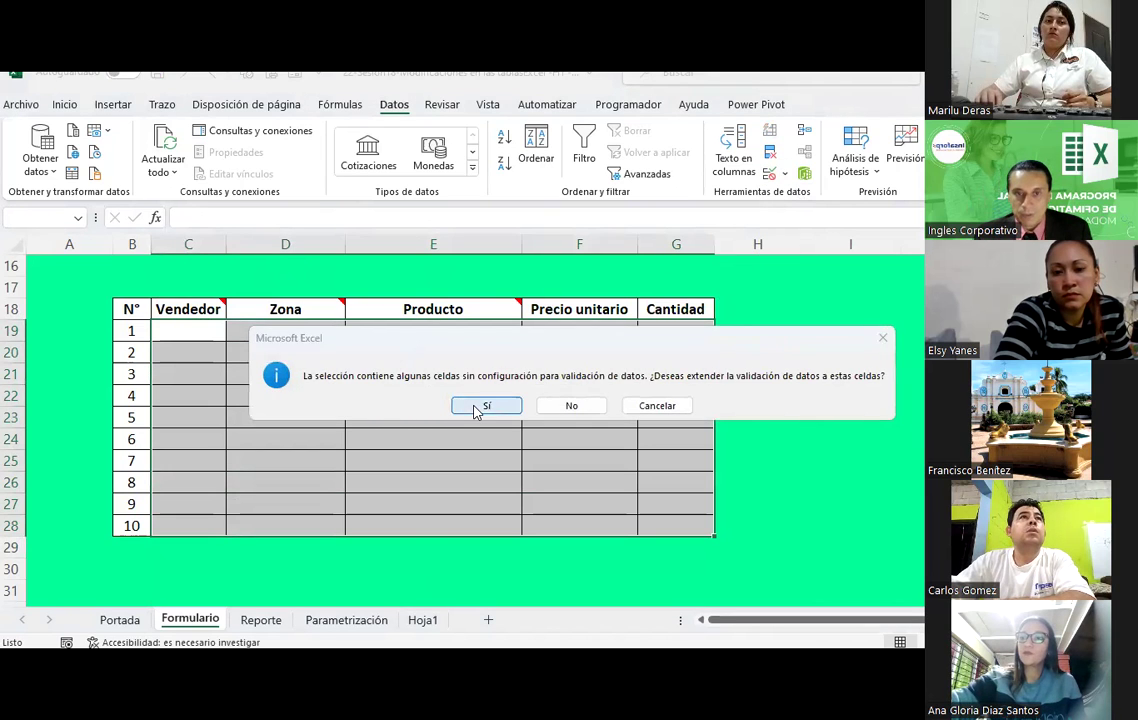
{"action": "left_click", "coordinate": [487, 406]}
{"action": "left_click", "coordinate": [140, 527]}
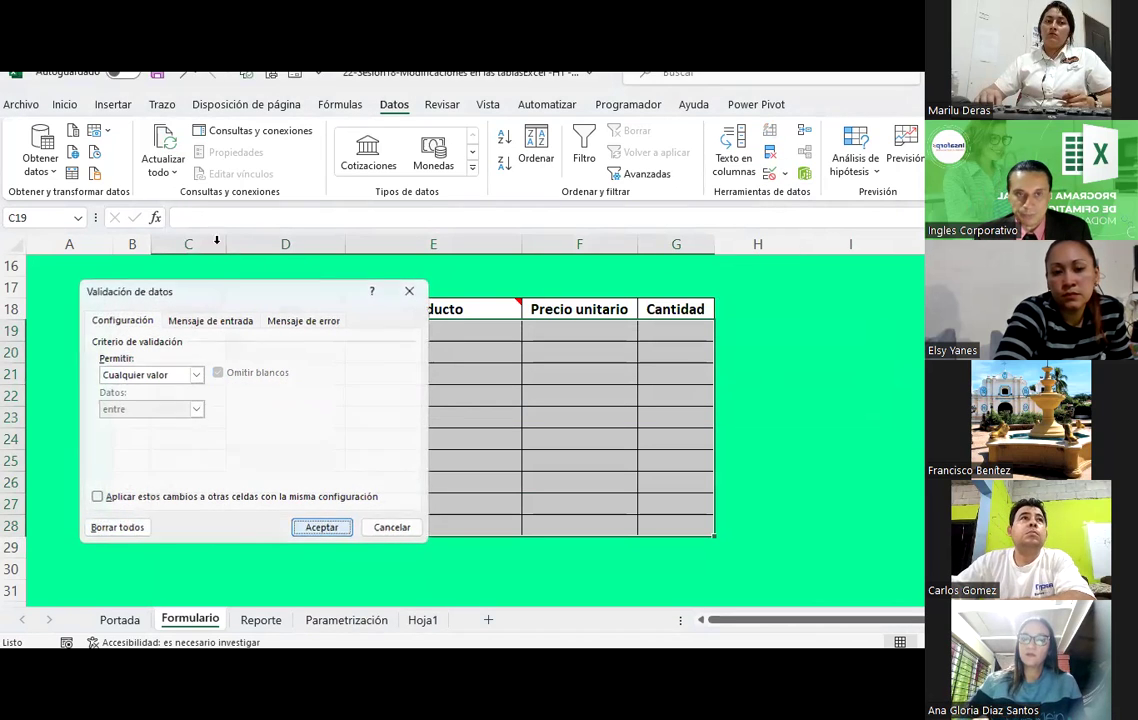
{"action": "left_click", "coordinate": [318, 528]}
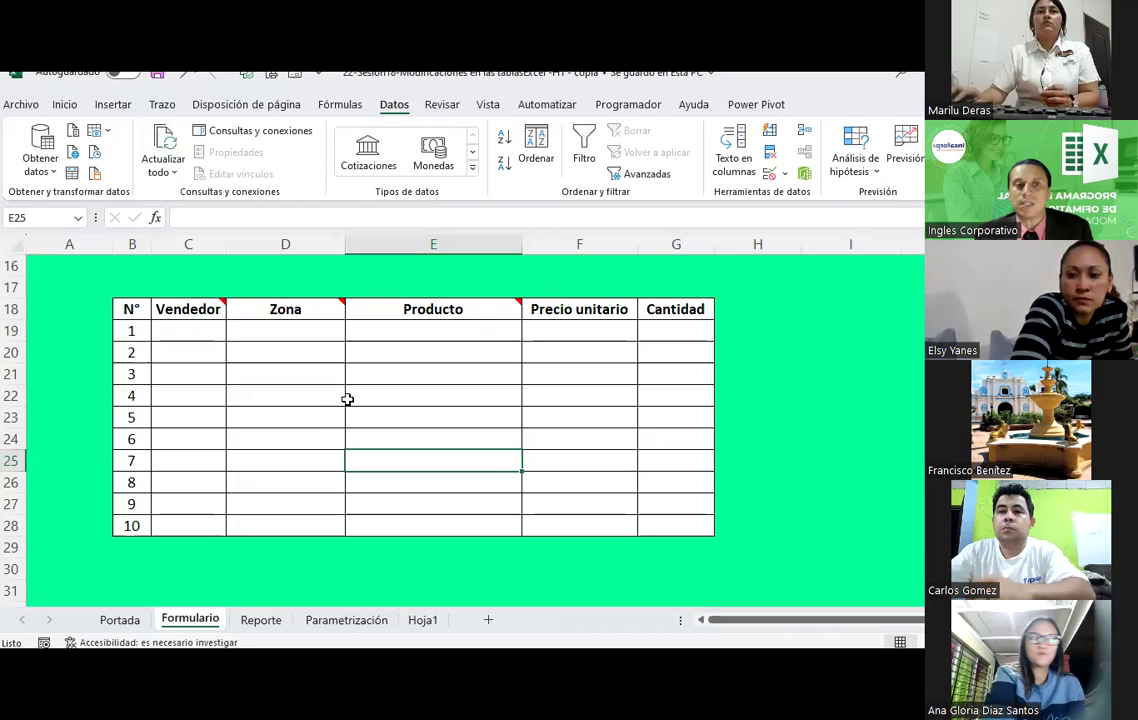
{"action": "left_click", "coordinate": [346, 620]}
{"action": "scroll", "coordinate": [408, 462], "scroll_direction": "up", "scroll_amount": 1}
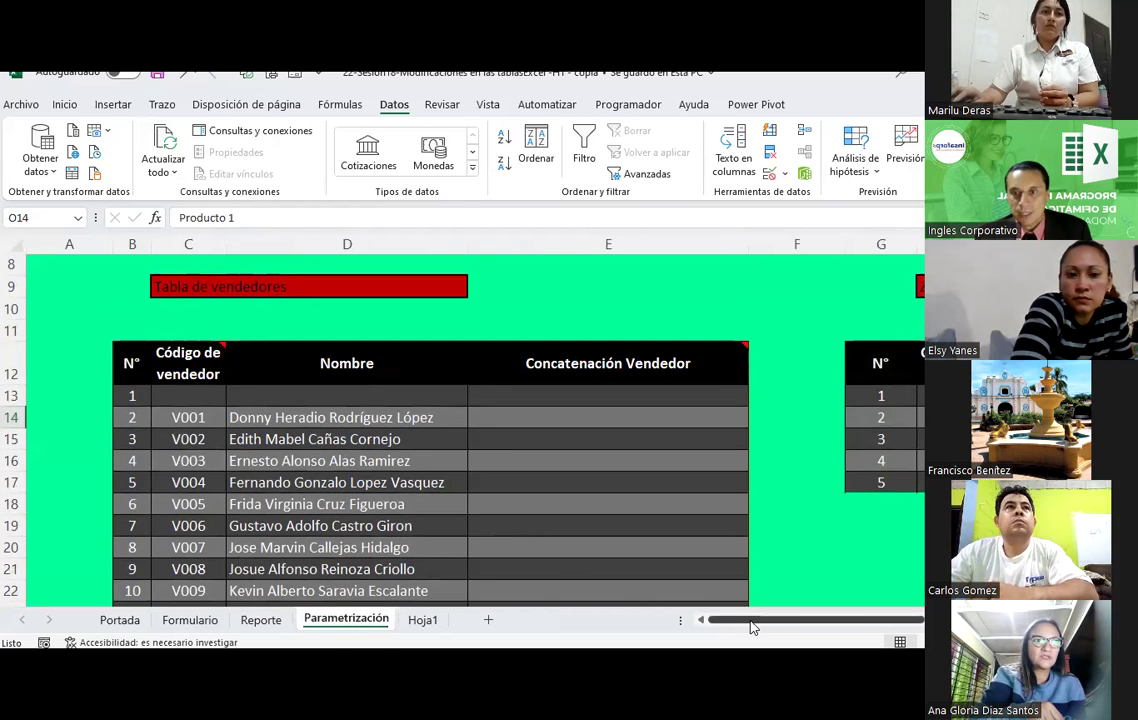
{"action": "left_click_drag", "start_coordinate": [753, 627], "coordinate": [813, 627]}
{"action": "left_click", "coordinate": [744, 417]}
{"action": "left_click", "coordinate": [744, 440]}
{"action": "left_click", "coordinate": [740, 482]}
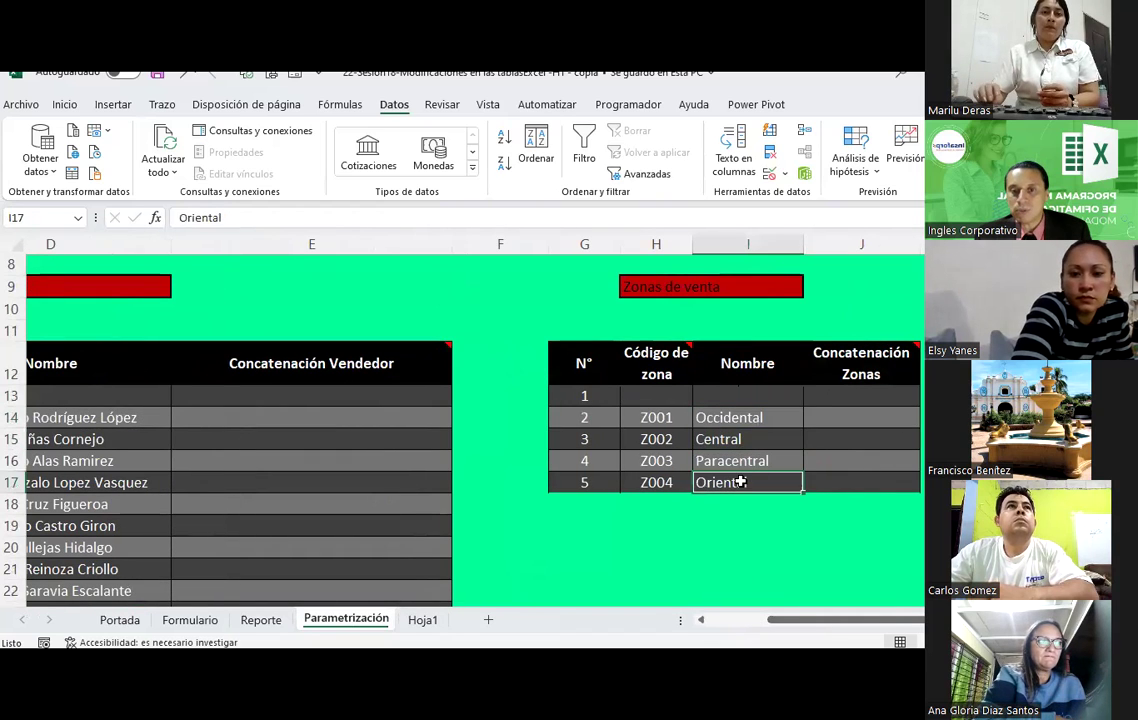
{"action": "left_click", "coordinate": [713, 419]}
{"action": "left_click", "coordinate": [728, 462]}
{"action": "left_click", "coordinate": [726, 482]}
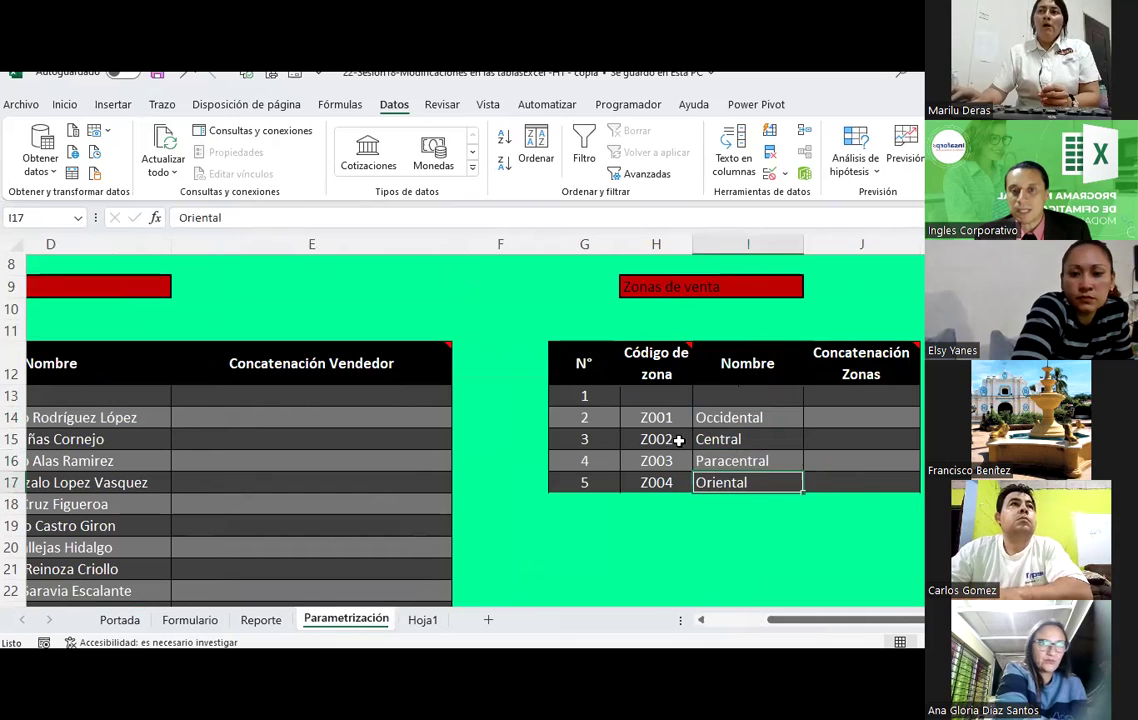
{"action": "left_click", "coordinate": [656, 417]}
{"action": "left_click_drag", "start_coordinate": [813, 627], "coordinate": [905, 620]}
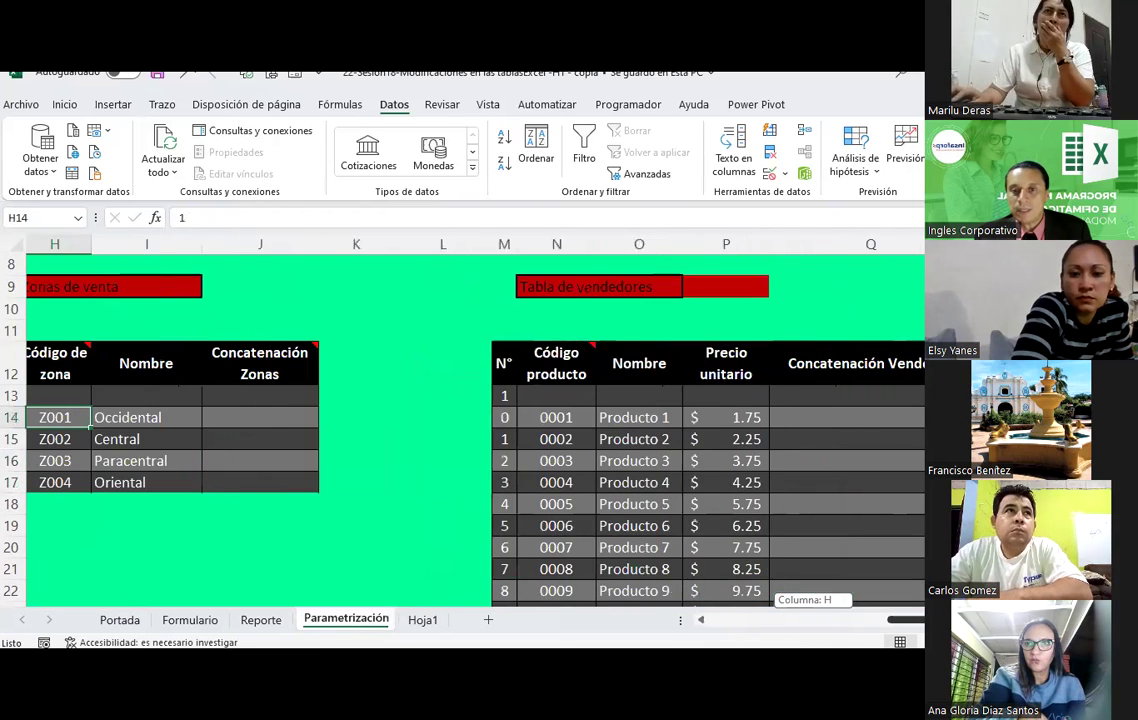
{"action": "scroll", "coordinate": [758, 358], "scroll_direction": "down", "scroll_amount": 2}
{"action": "scroll", "coordinate": [759, 358], "scroll_direction": "up", "scroll_amount": 1}
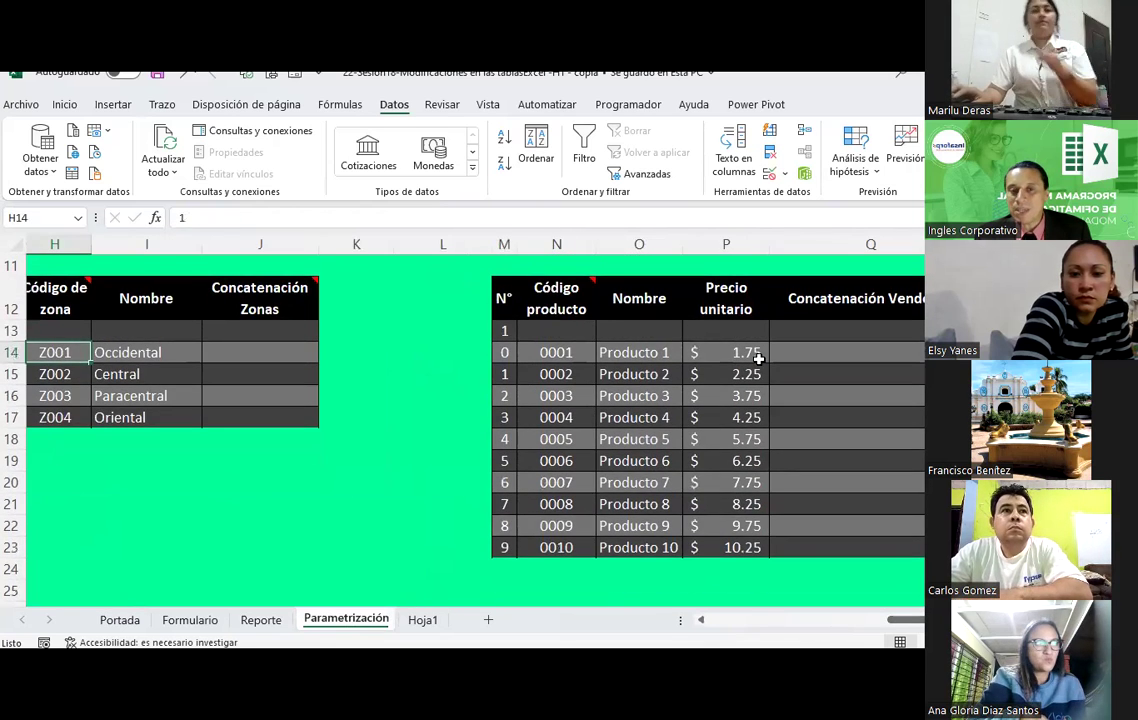
{"action": "left_click", "coordinate": [543, 344]}
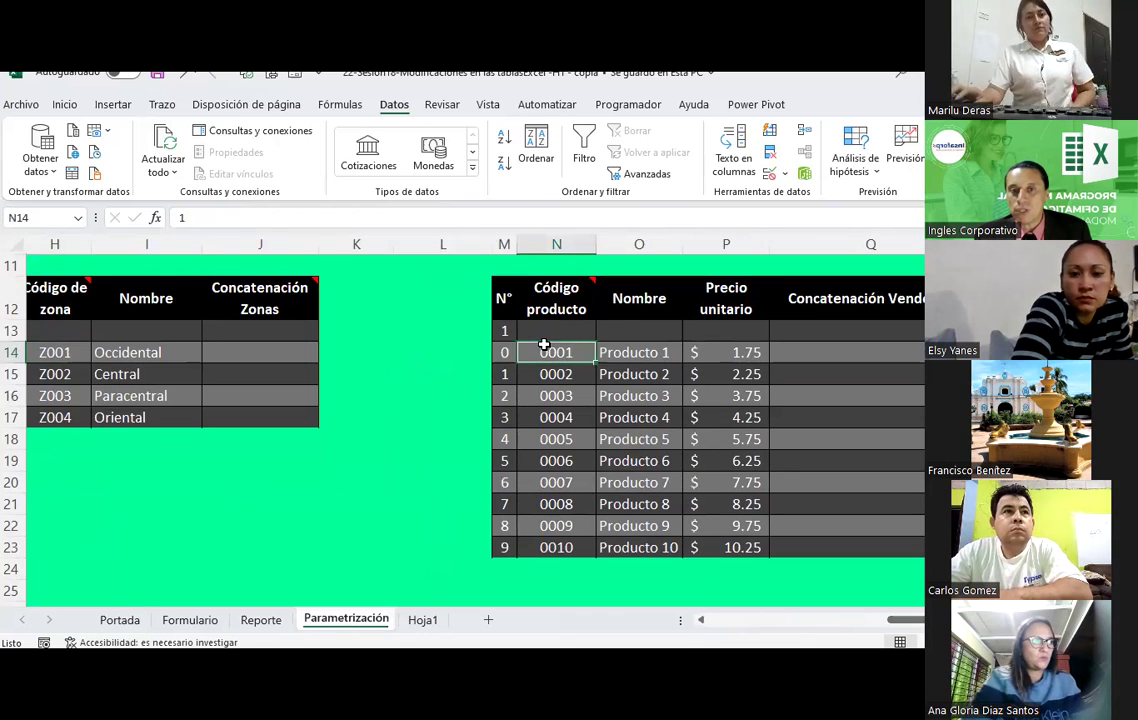
{"action": "left_click", "coordinate": [660, 351]}
{"action": "left_click", "coordinate": [729, 352]}
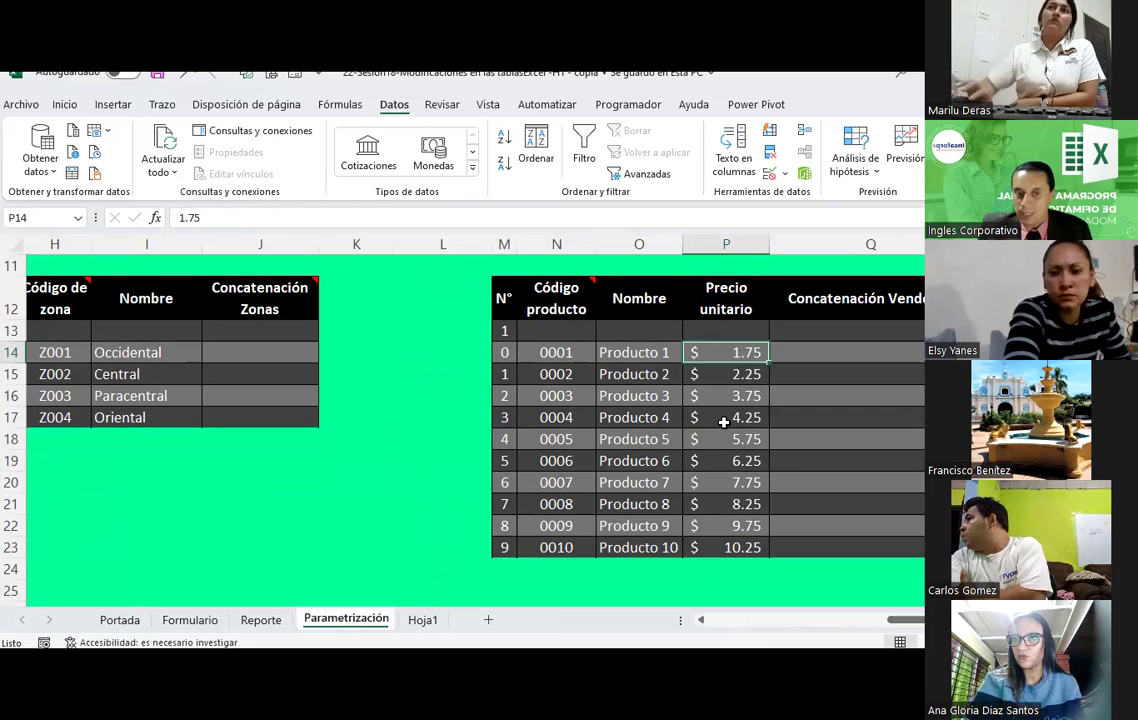
Step: On the Formulario sheet, review the Vendedor and Zona header notes and the first entry cells
{"action": "left_click", "coordinate": [205, 620]}
{"action": "mouse_move", "coordinate": [199, 312]}
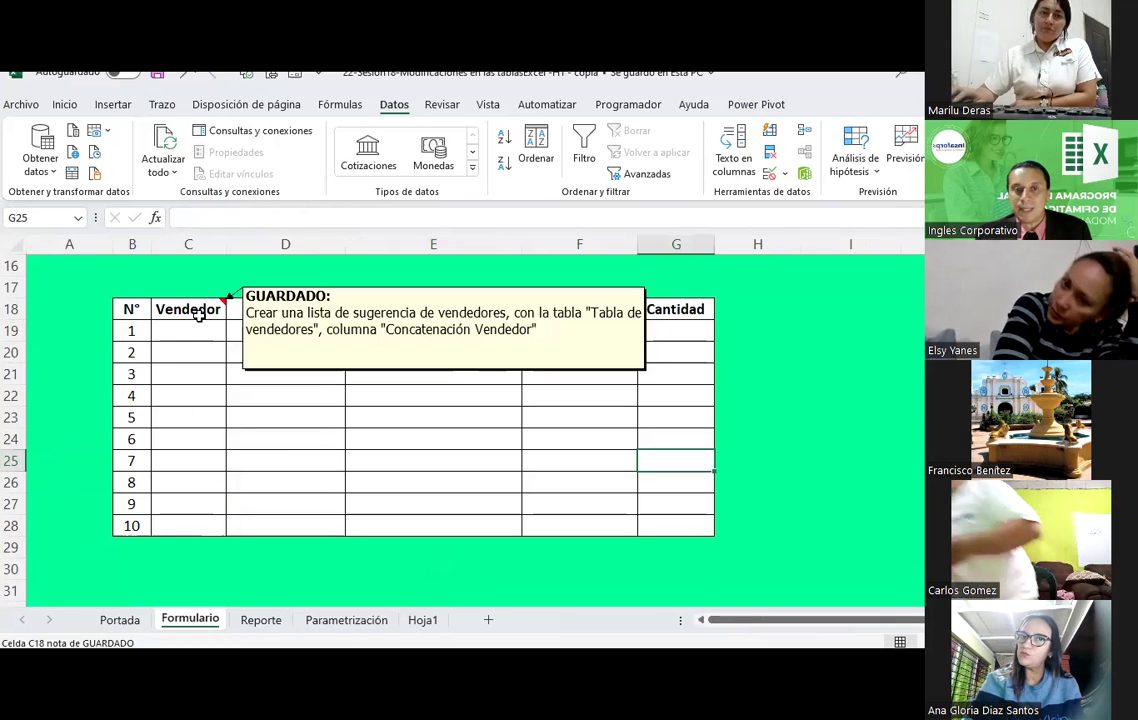
{"action": "left_click", "coordinate": [194, 332]}
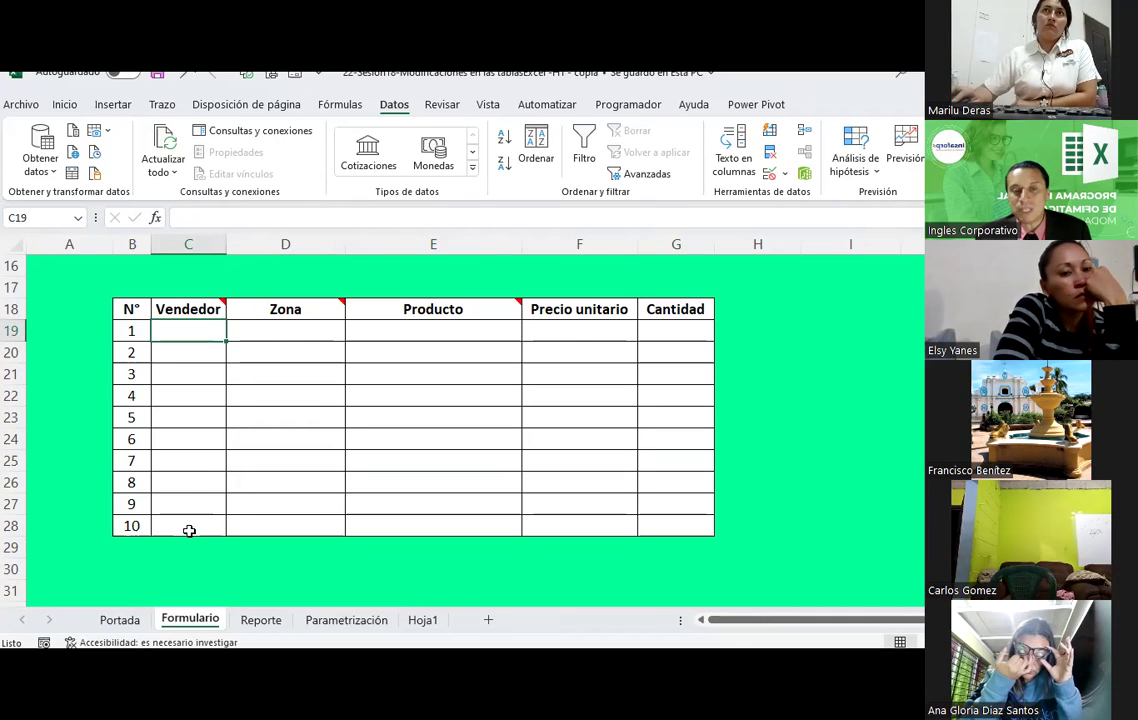
{"action": "left_click", "coordinate": [268, 309]}
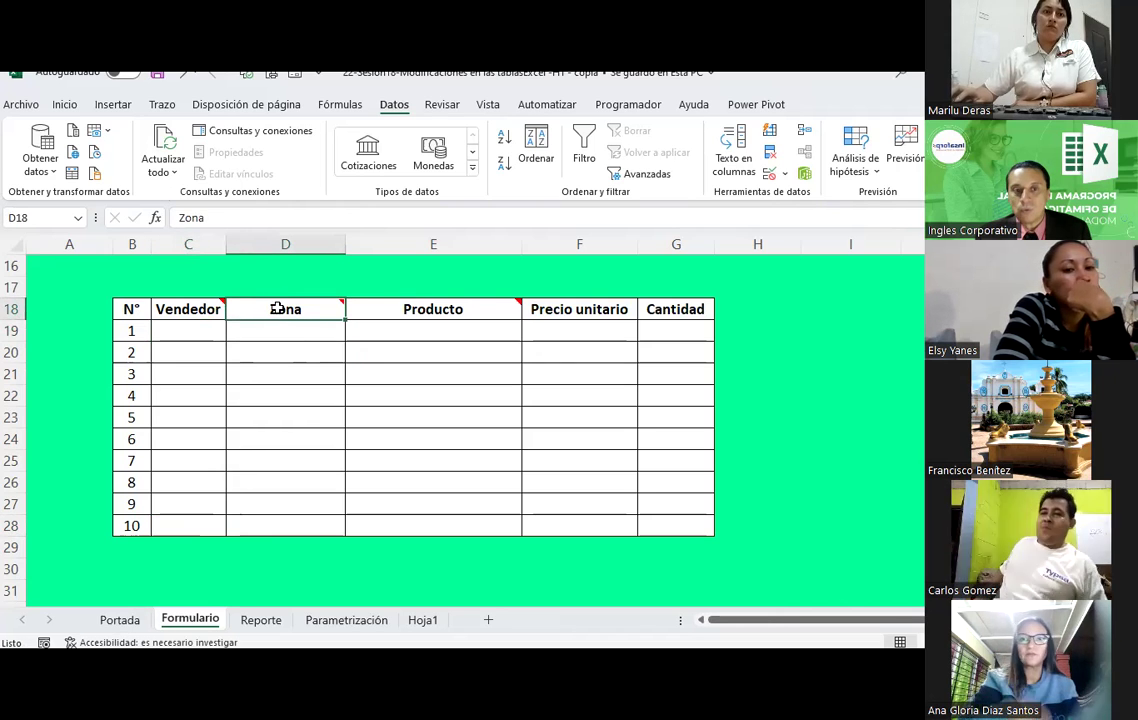
{"action": "mouse_move", "coordinate": [278, 309]}
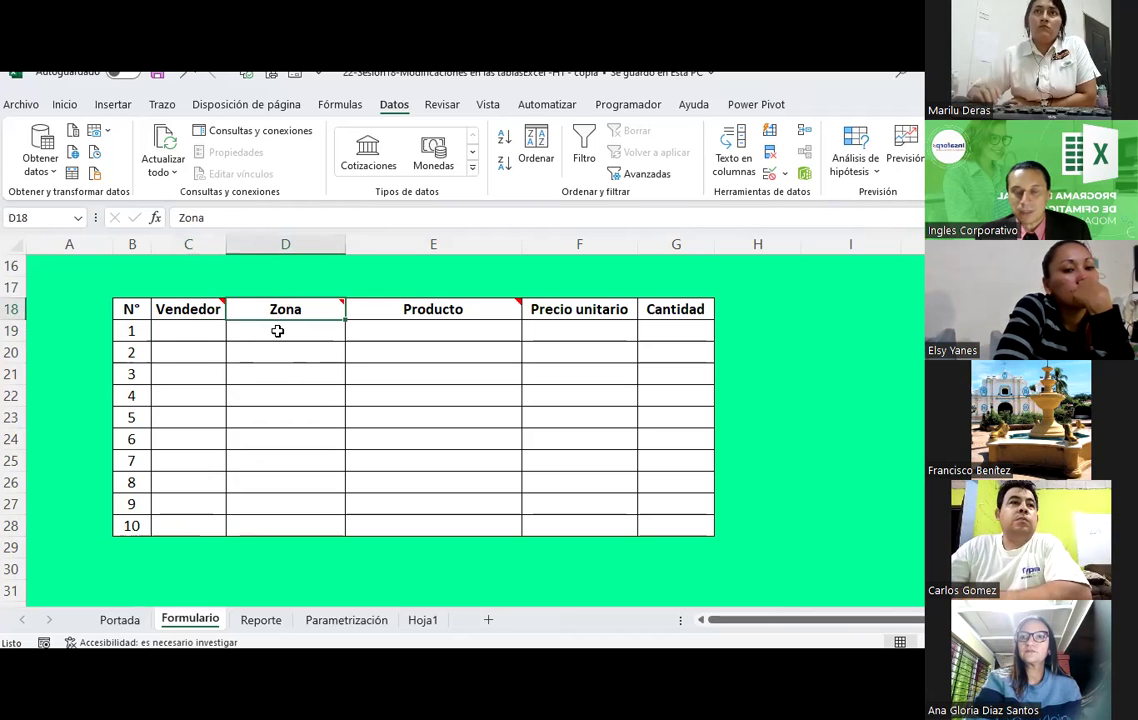
{"action": "left_click", "coordinate": [278, 331]}
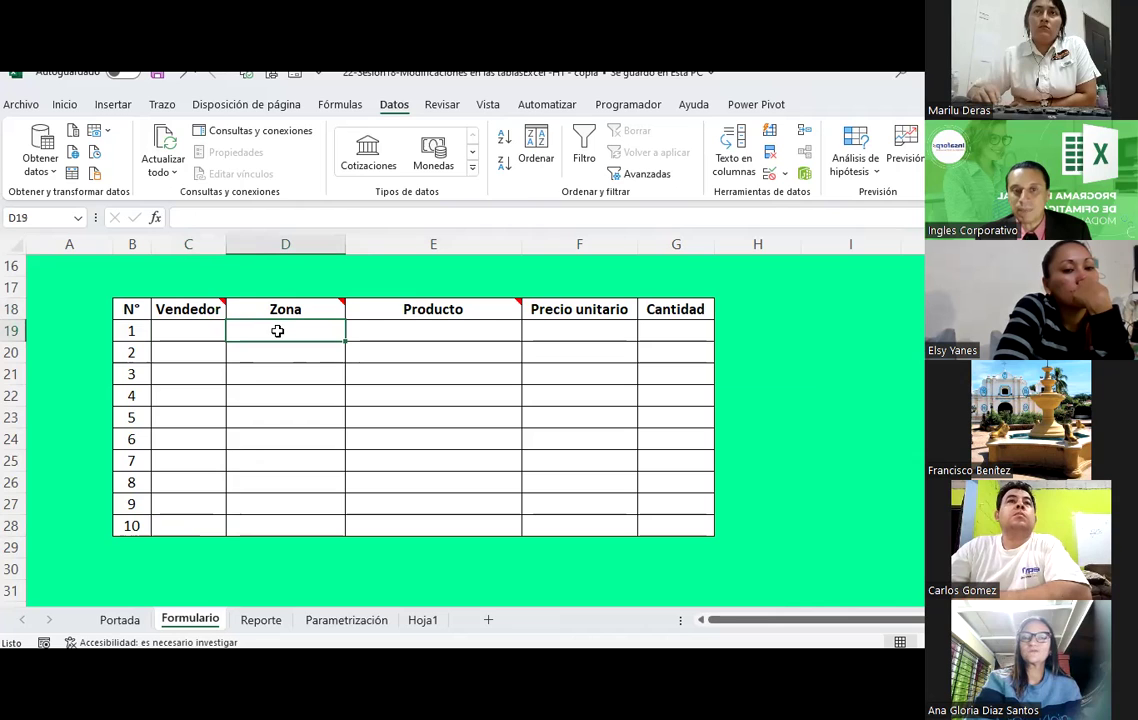
{"action": "left_click", "coordinate": [452, 336]}
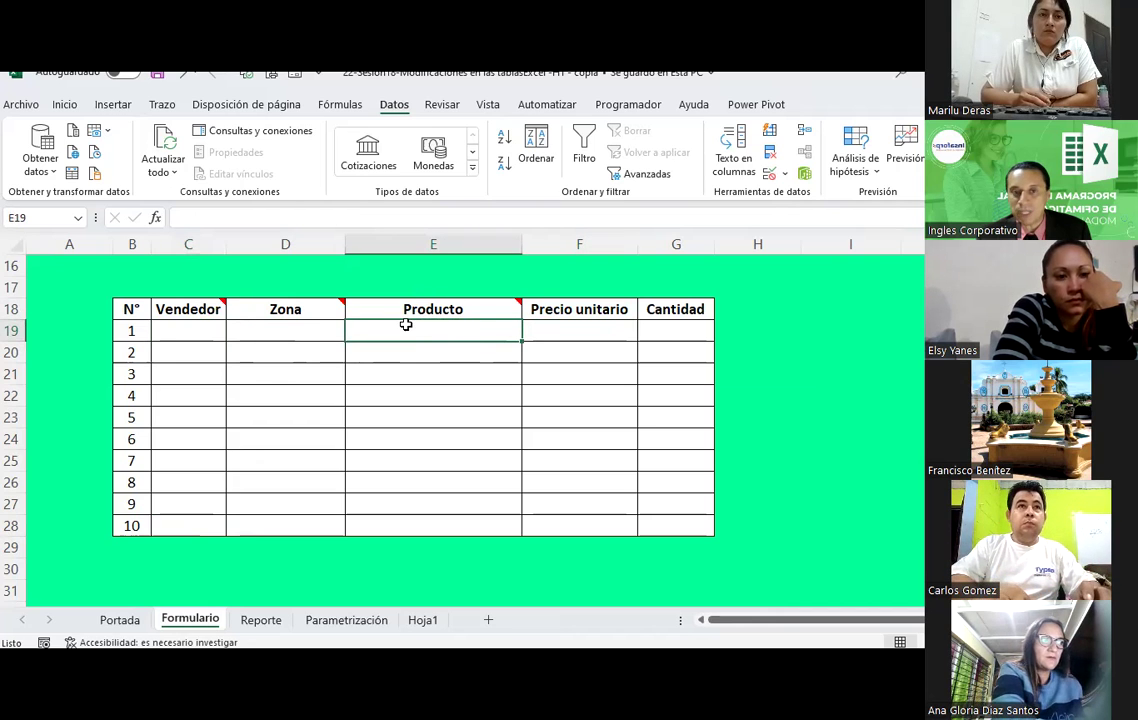
{"action": "left_click", "coordinate": [577, 334]}
Step: Compare with Producto 1's code 0001 and unit price on Parametrización, then select Precio unitario and Cantidad cells
{"action": "left_click", "coordinate": [314, 622]}
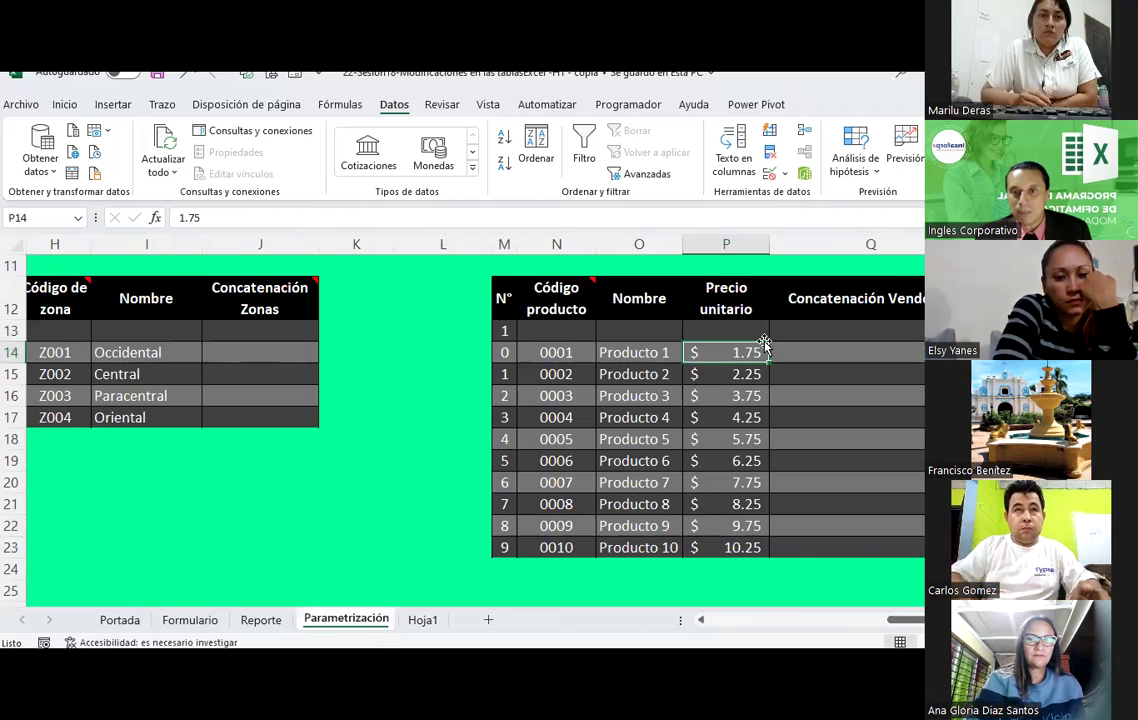
{"action": "left_click", "coordinate": [186, 622]}
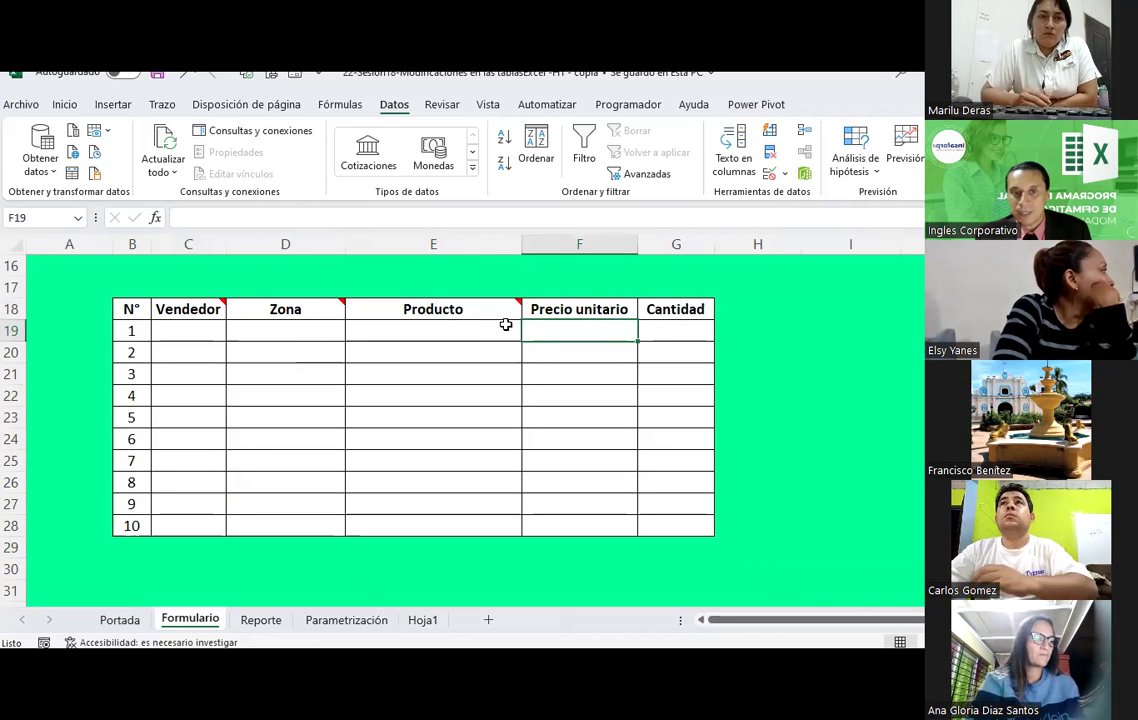
{"action": "left_click", "coordinate": [312, 622]}
{"action": "left_click", "coordinate": [560, 352]}
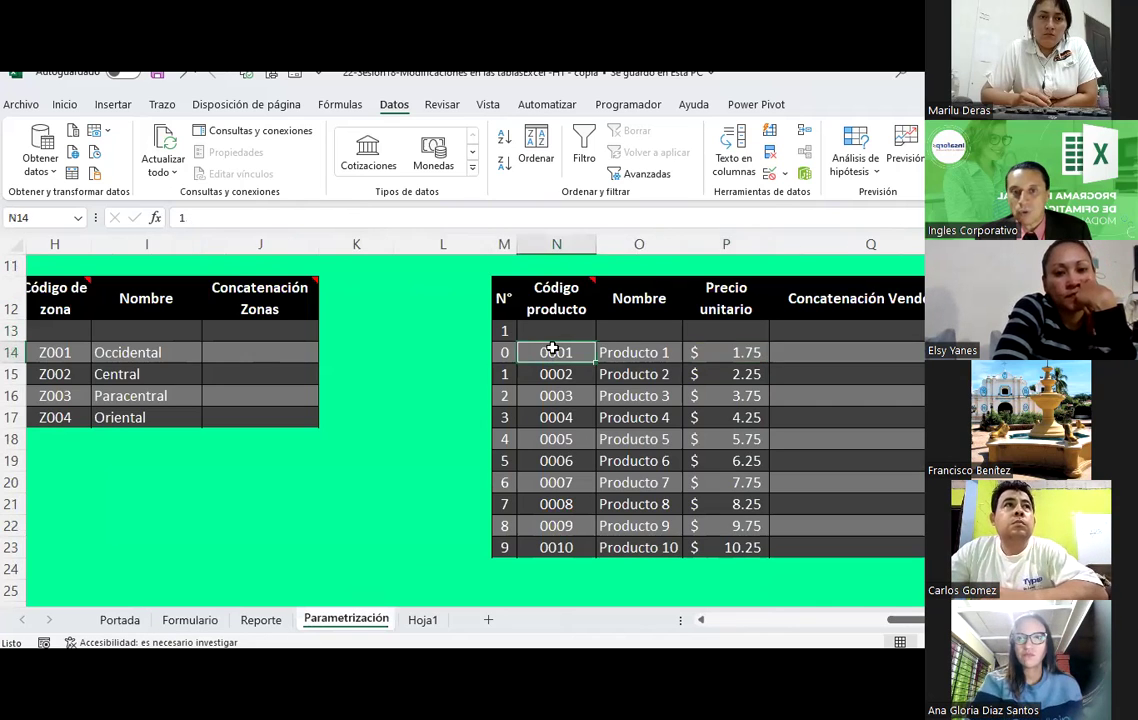
{"action": "left_click", "coordinate": [616, 350]}
{"action": "left_click", "coordinate": [731, 350]}
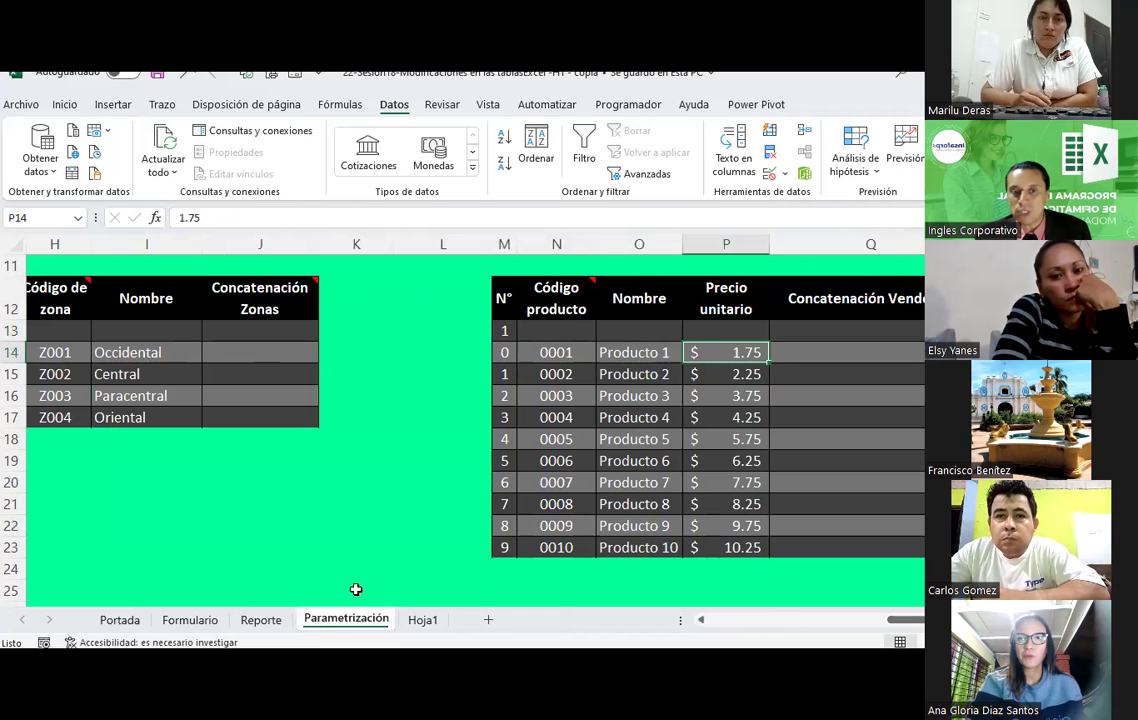
{"action": "left_click", "coordinate": [190, 620]}
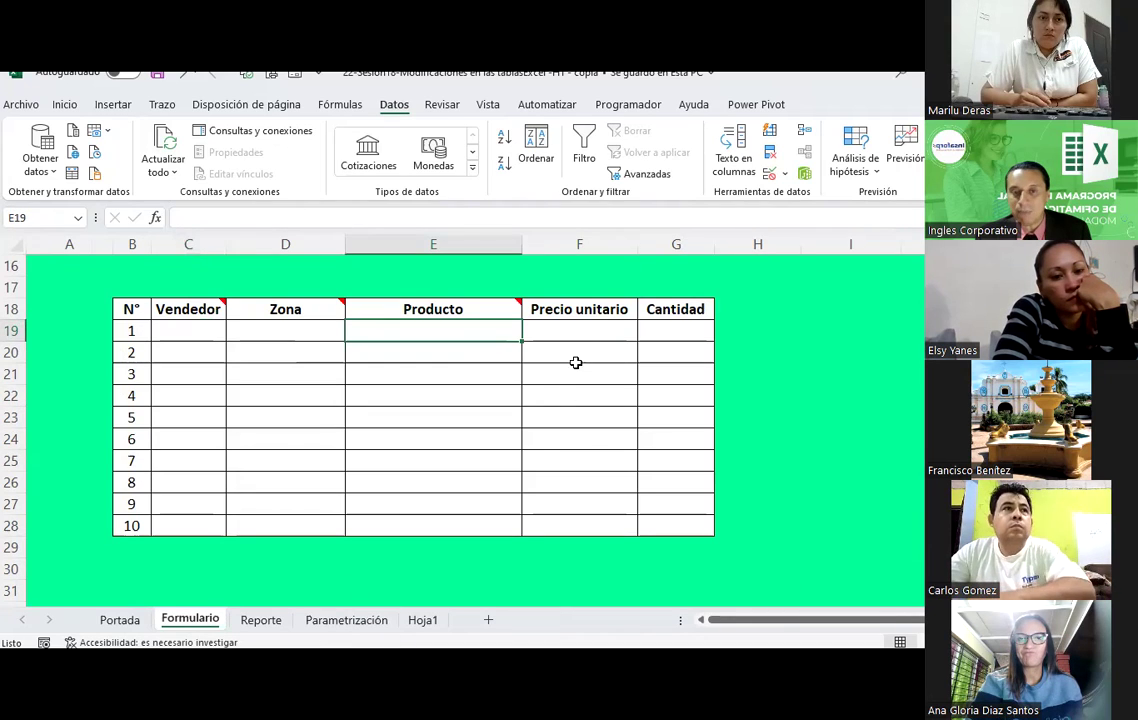
{"action": "left_click_drag", "start_coordinate": [600, 328], "coordinate": [690, 513]}
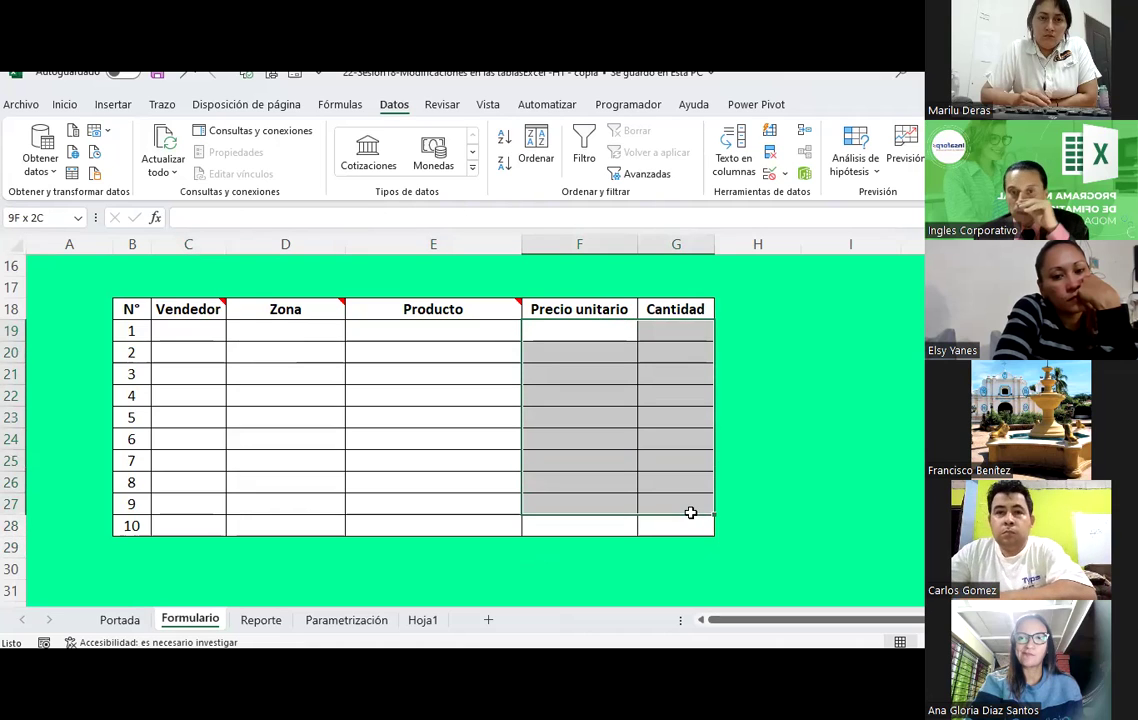
Step: Give the Precio unitario and Cantidad cells F19:G28 an orange fill
{"action": "left_click_drag", "start_coordinate": [690, 513], "coordinate": [690, 524]}
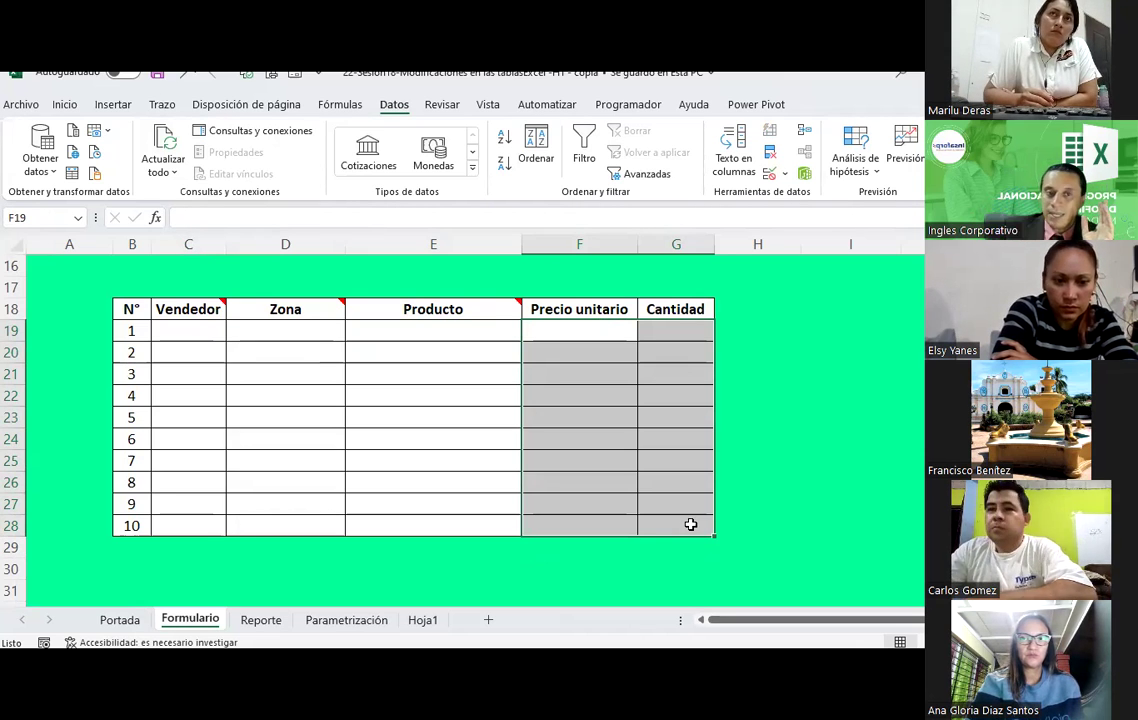
{"action": "left_click", "coordinate": [63, 105]}
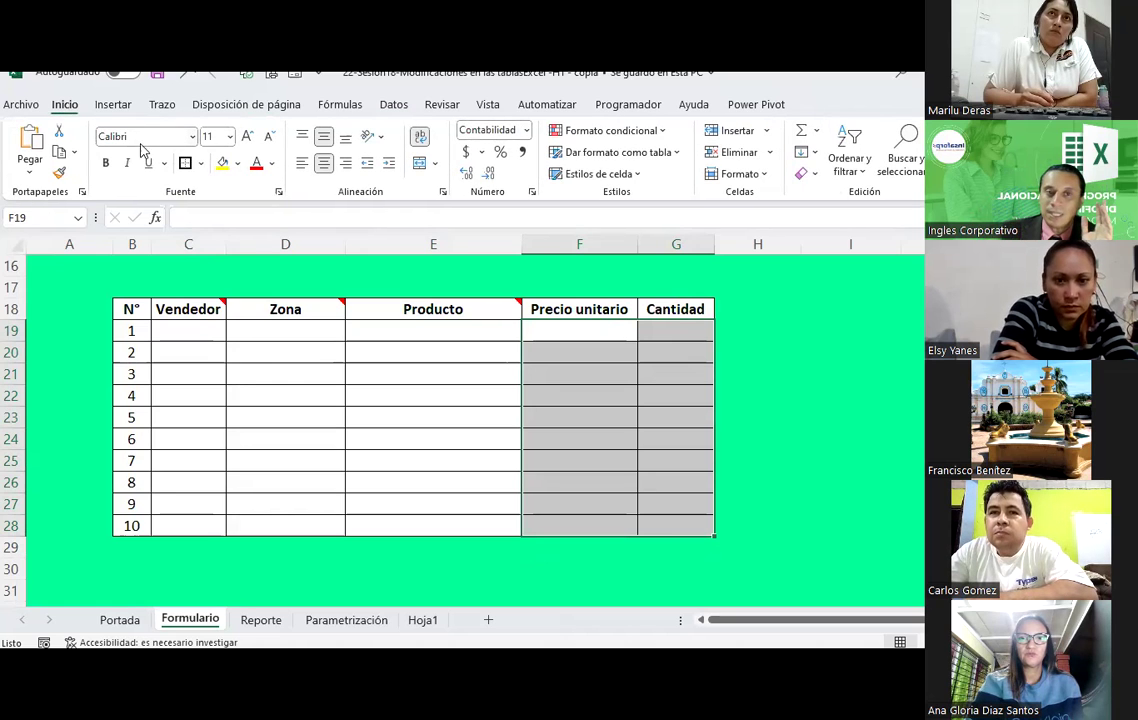
{"action": "left_click", "coordinate": [238, 164]}
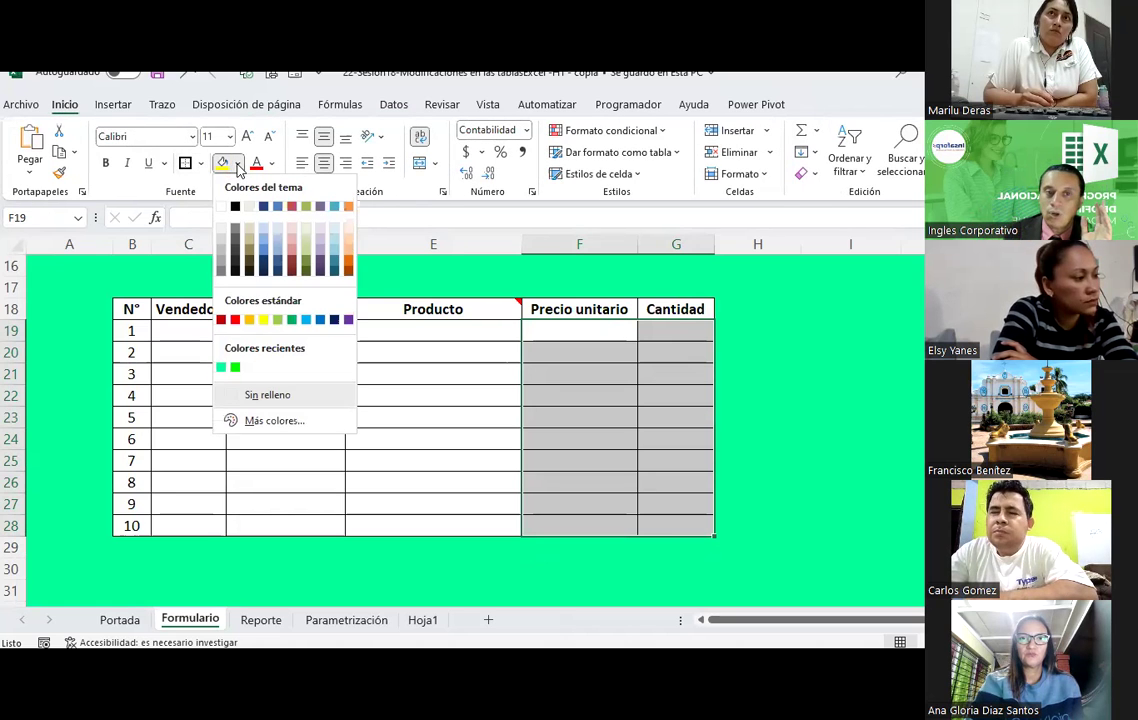
{"action": "left_click", "coordinate": [249, 320]}
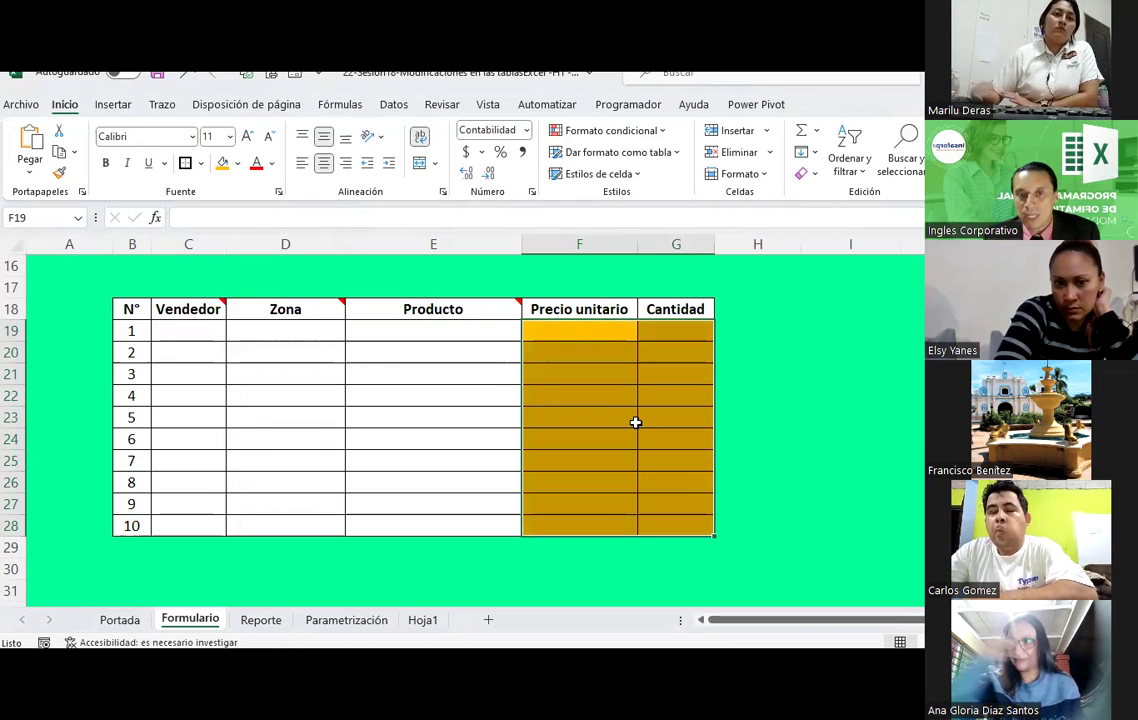
{"action": "scroll", "coordinate": [635, 422], "scroll_direction": "up", "scroll_amount": 1}
{"action": "left_click", "coordinate": [579, 330]}
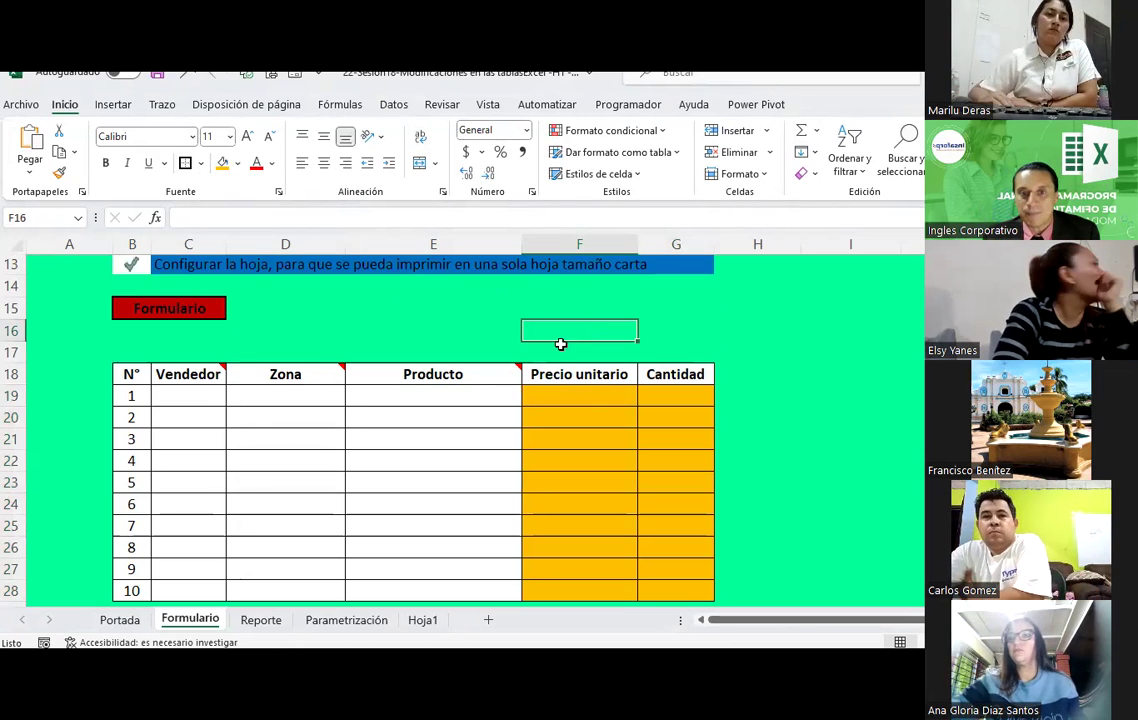
Step: Fill F16 orange and write the legend 'Espacio para digitar.' in G16
{"action": "left_click", "coordinate": [222, 164]}
{"action": "left_click", "coordinate": [689, 334]}
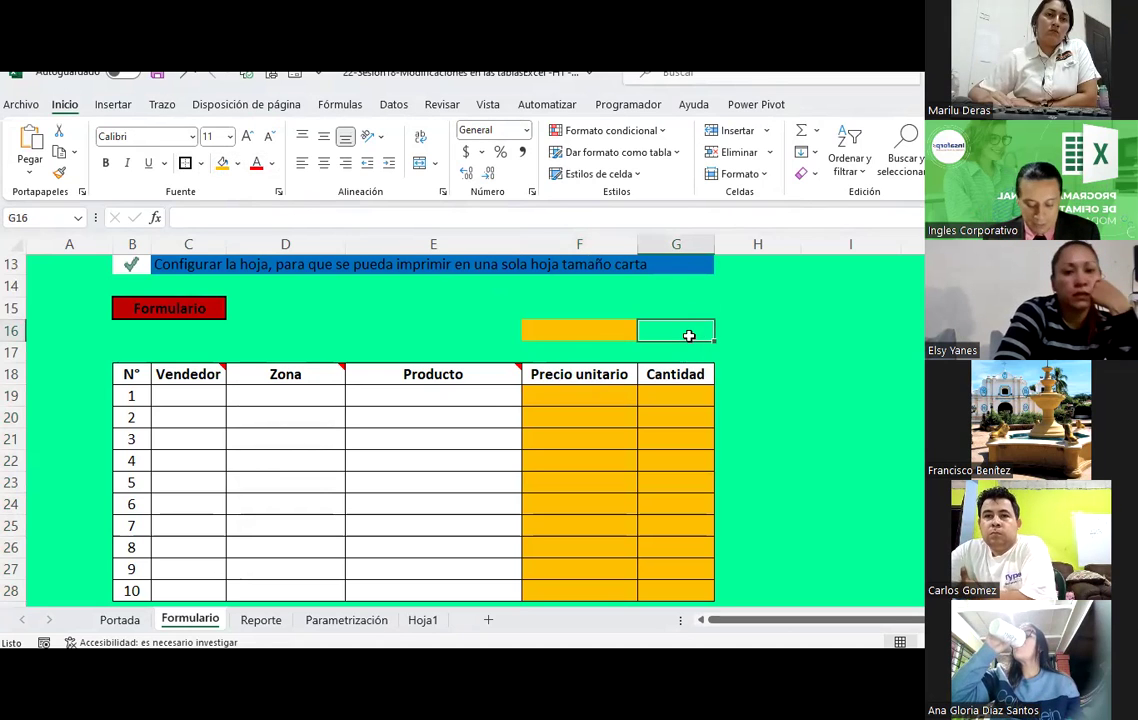
{"action": "type", "text": "Celdase"}
{"action": "key", "text": "BackSpace"}
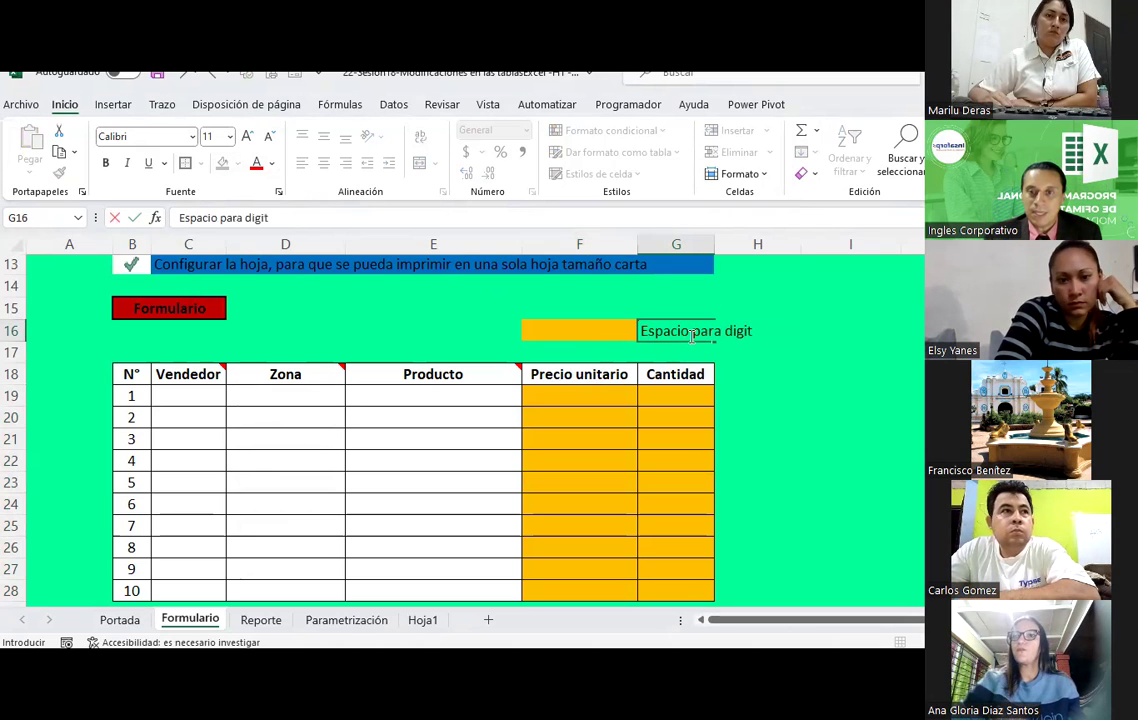
{"action": "type", "text": "ar"}
{"action": "key", "text": "ctrl+Return"}
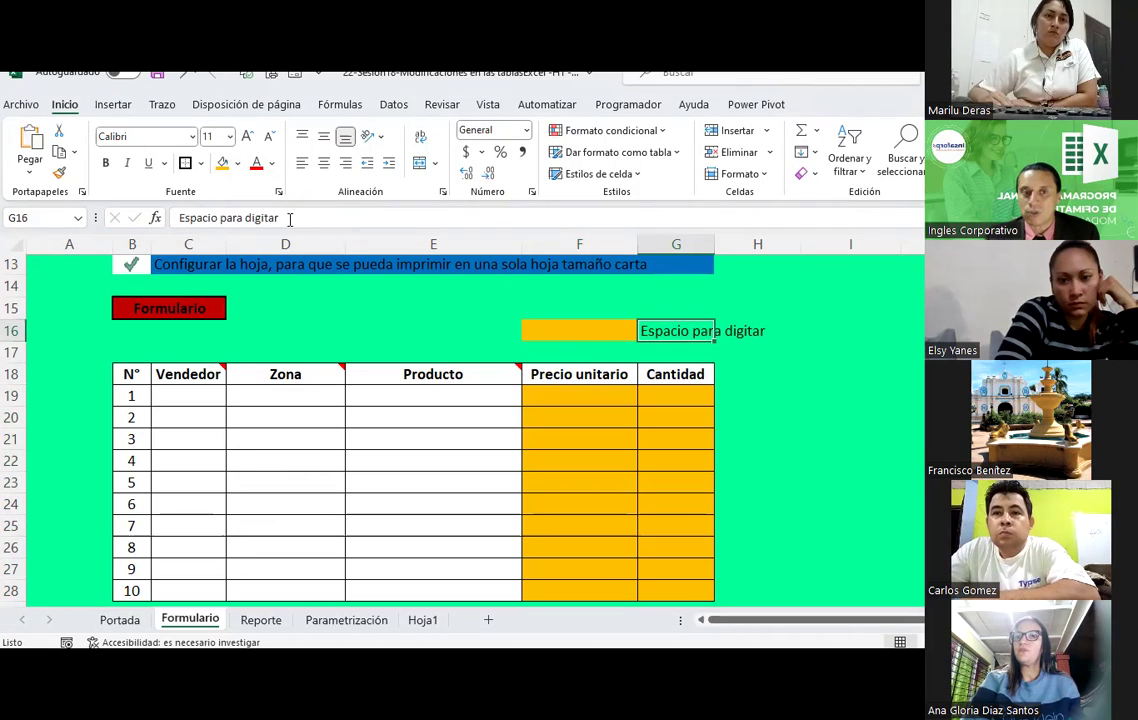
{"action": "left_click", "coordinate": [290, 218]}
{"action": "type", "text": "."}
{"action": "key", "text": "Return"}
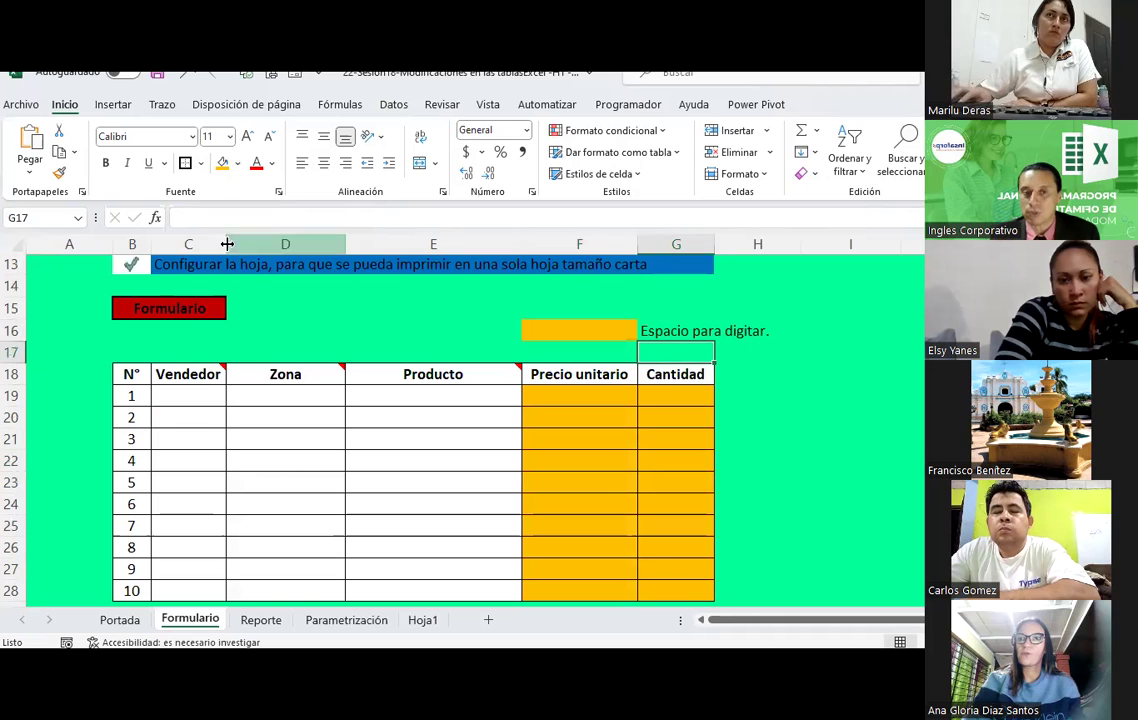
Step: Point out the form's Producto entry cell and the orange price and quantity cells
{"action": "left_click_drag", "start_coordinate": [205, 399], "coordinate": [427, 590]}
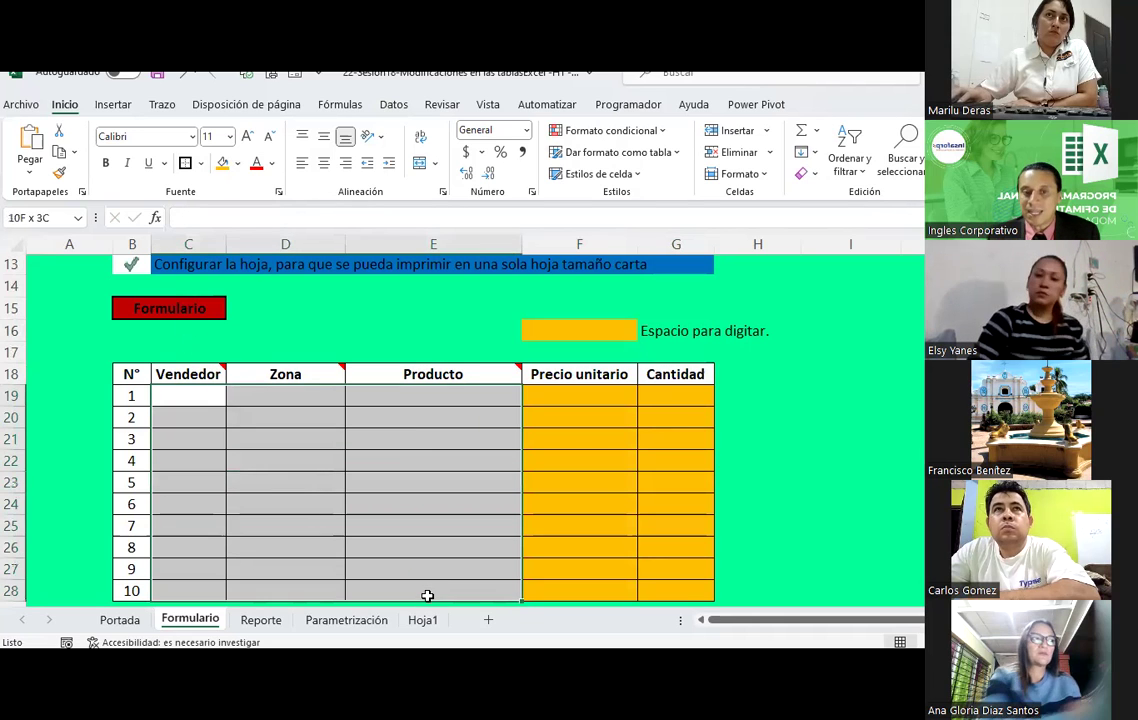
{"action": "left_click", "coordinate": [396, 503]}
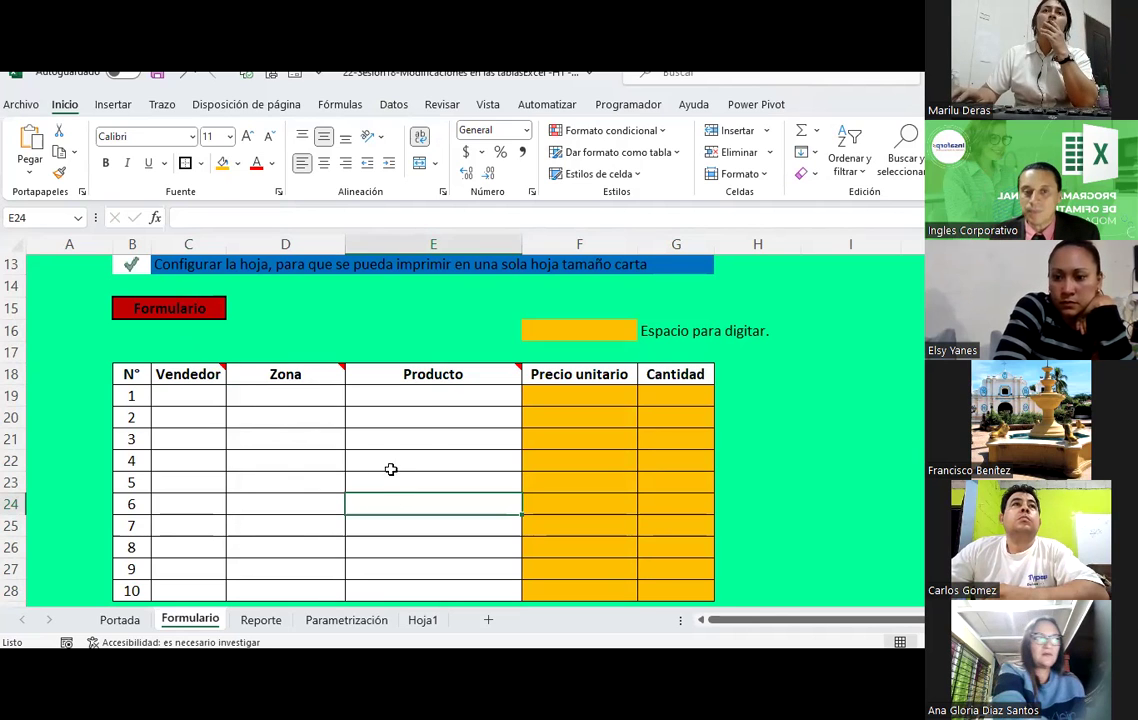
{"action": "left_click", "coordinate": [419, 393]}
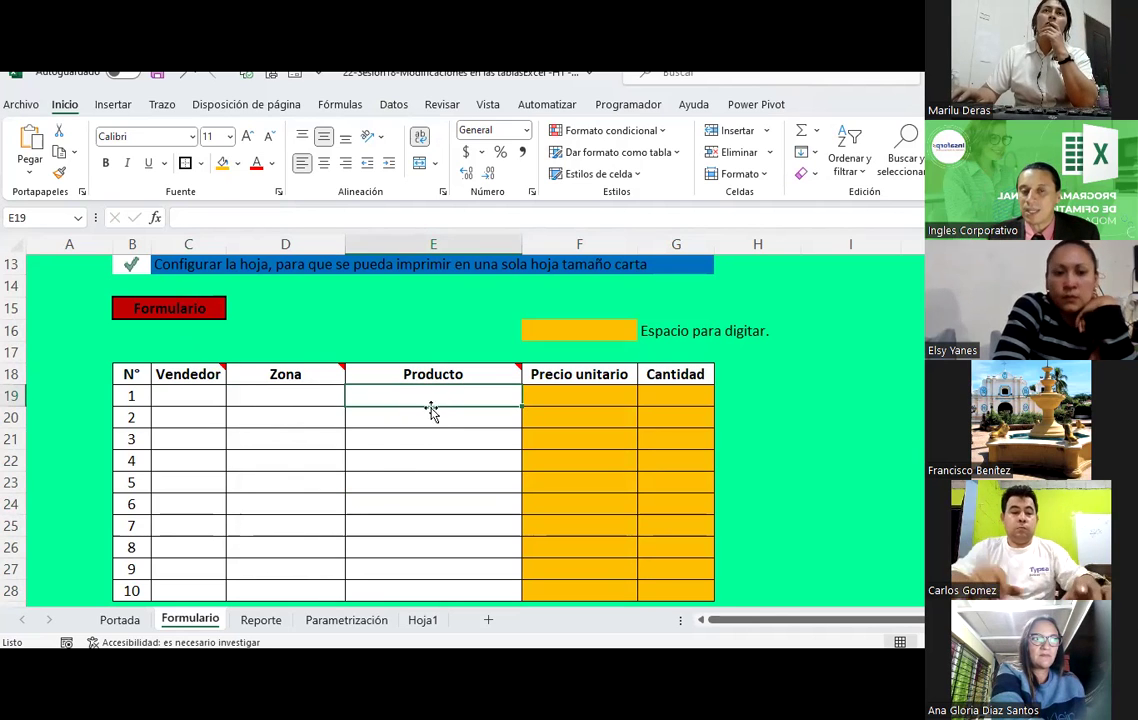
{"action": "left_click", "coordinate": [582, 397]}
{"action": "left_click", "coordinate": [666, 392]}
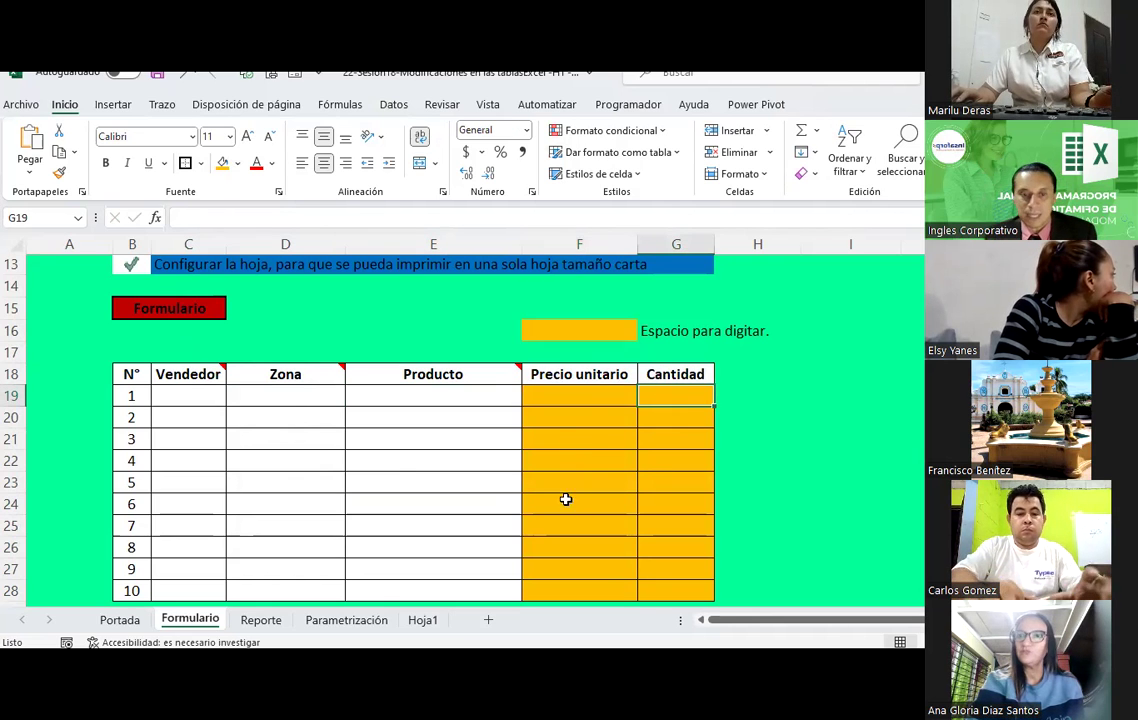
Step: Select the whole Reporte sales table, then return to the Formulario sheet
{"action": "left_click", "coordinate": [261, 621]}
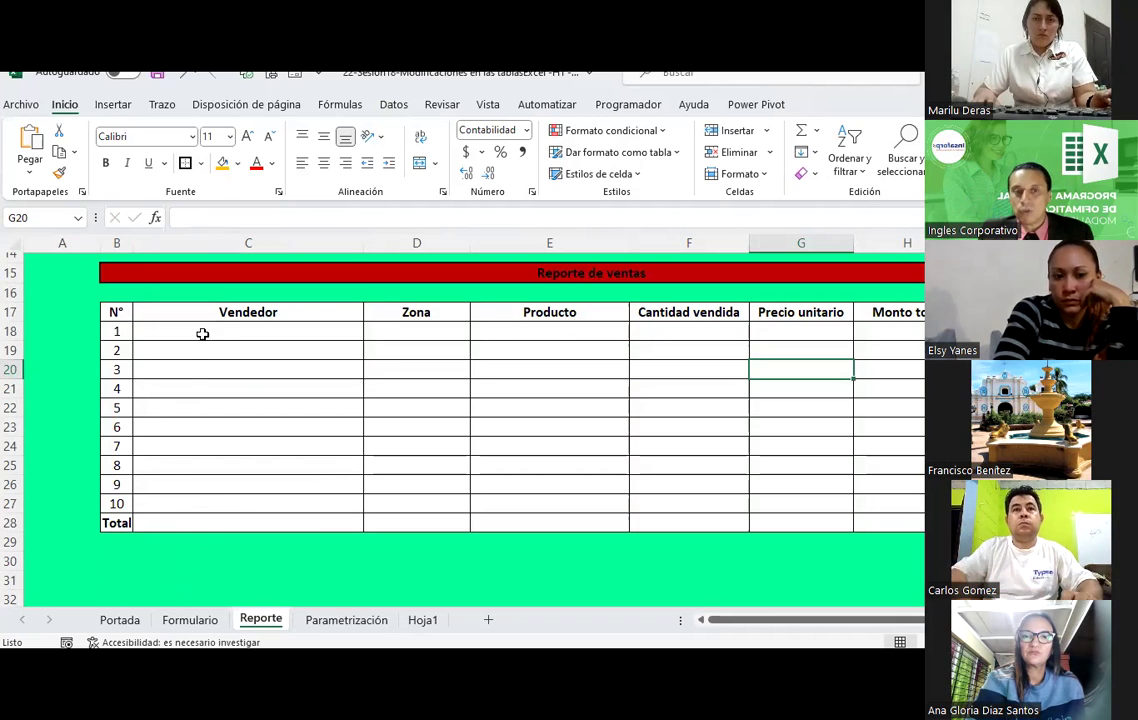
{"action": "left_click_drag", "start_coordinate": [212, 313], "coordinate": [915, 523]}
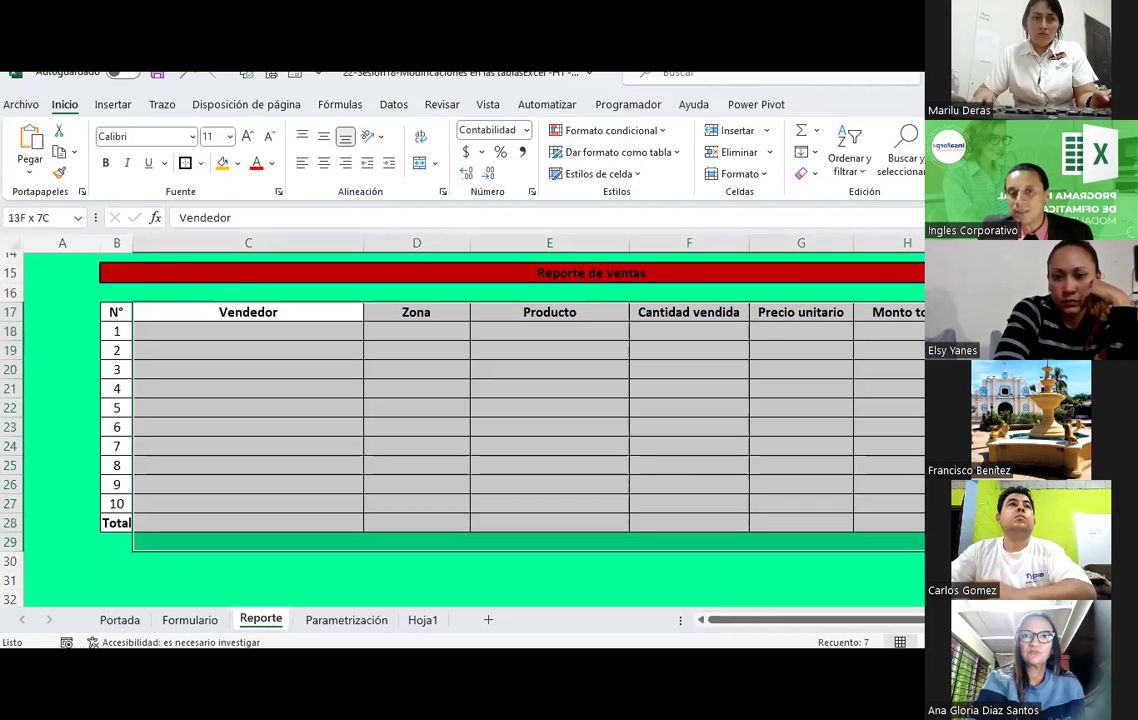
{"action": "key", "text": "ctrl+Page_Up"}
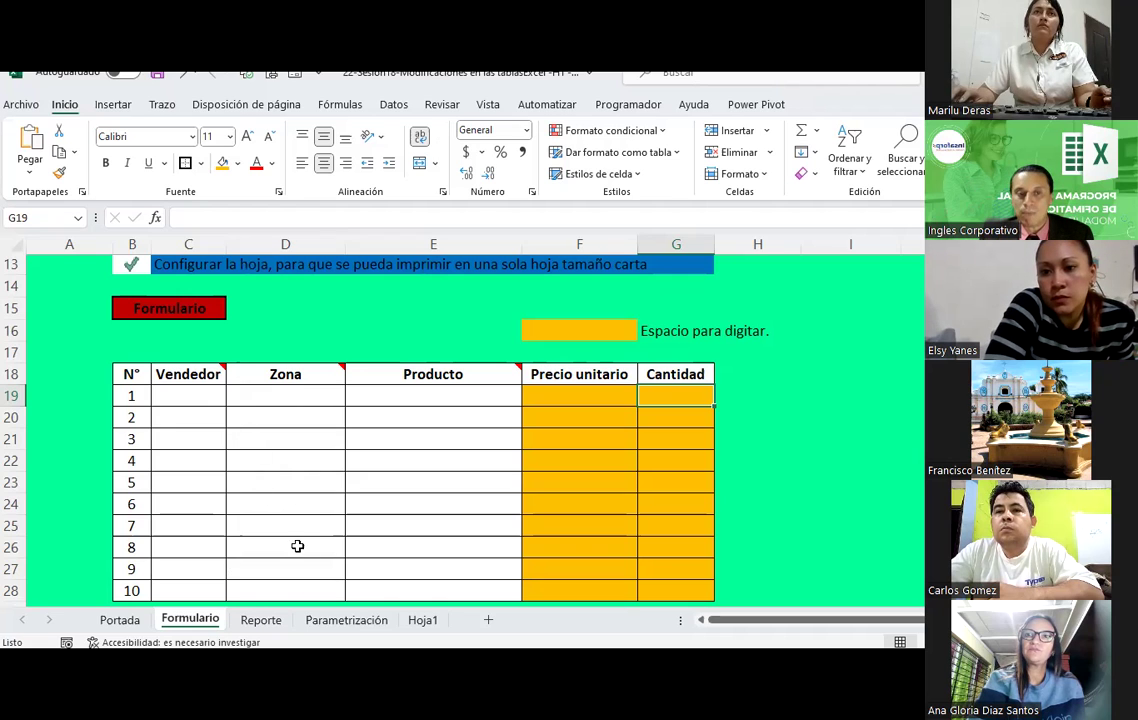
Step: Delete the Formulario and Reporte Área_de_impresión names in Name Manager, then switch to File Explorer
{"action": "left_click", "coordinate": [352, 106]}
{"action": "left_click", "coordinate": [489, 165]}
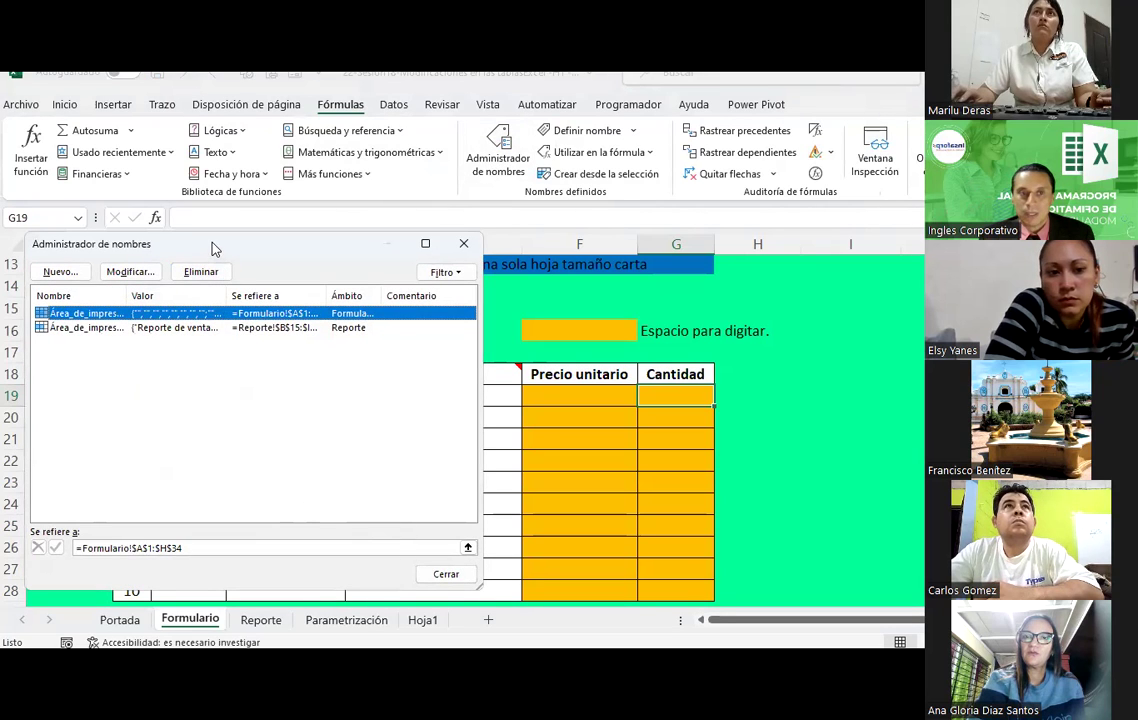
{"action": "left_click_drag", "start_coordinate": [220, 248], "coordinate": [665, 168]}
{"action": "left_click", "coordinate": [530, 247]}
{"action": "left_click", "coordinate": [533, 234]}
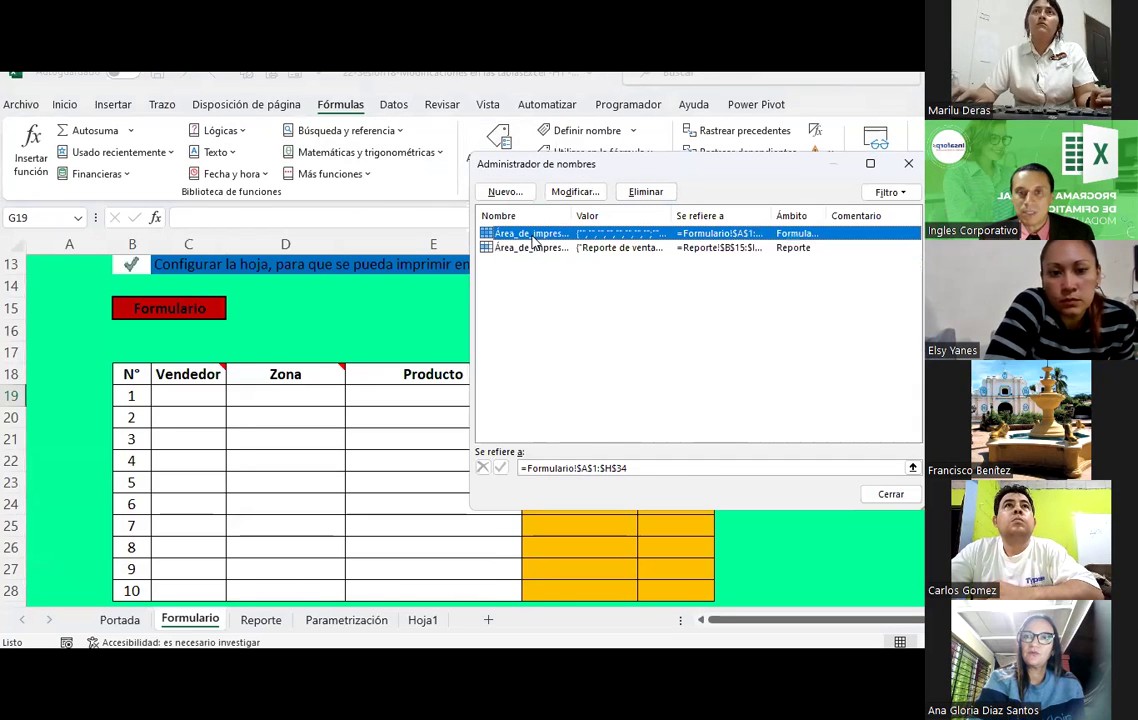
{"action": "left_click", "coordinate": [535, 243]}
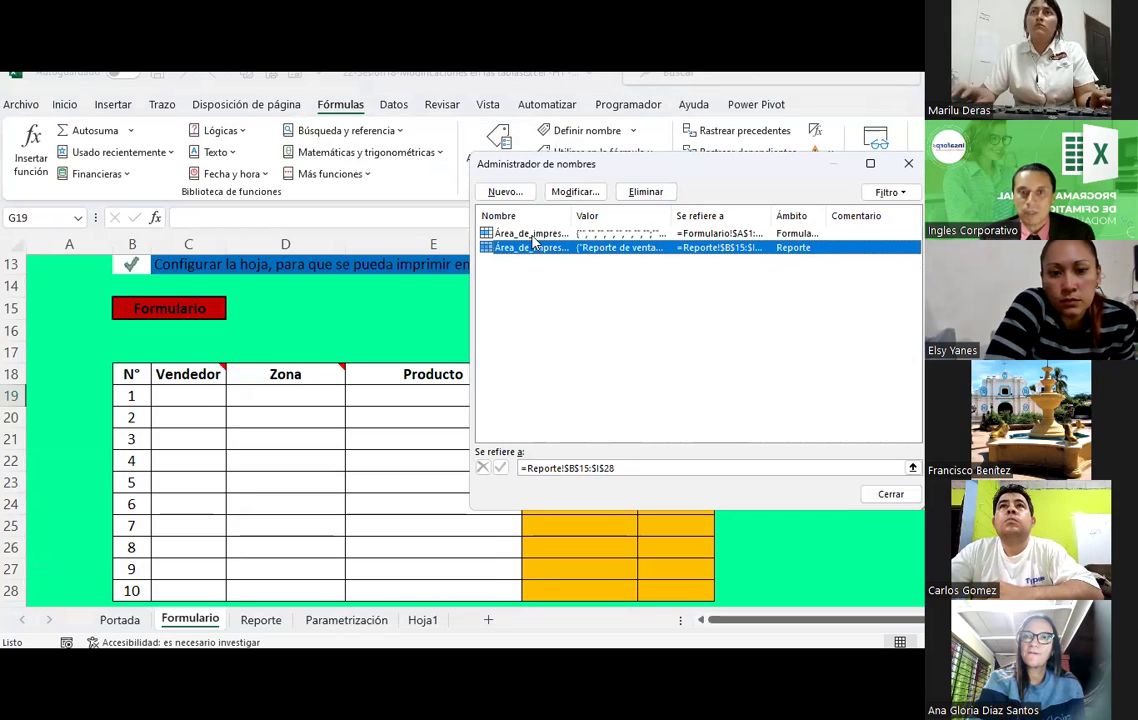
{"action": "left_click", "coordinate": [532, 236], "text": "shift"}
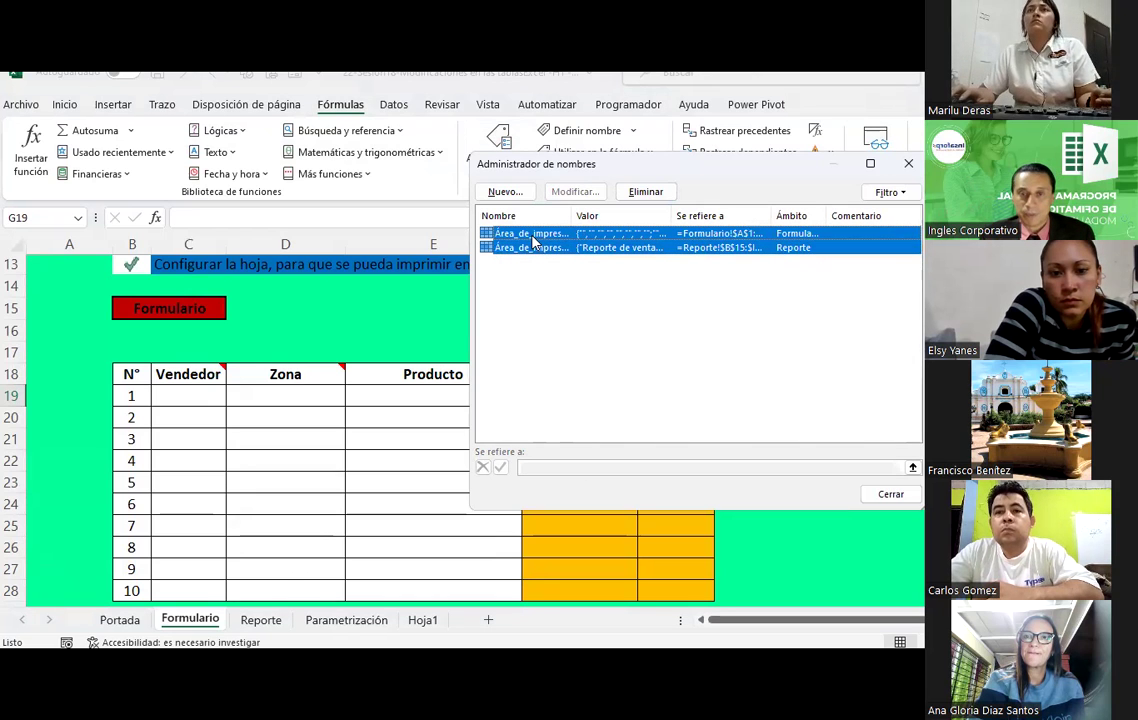
{"action": "left_click", "coordinate": [632, 194]}
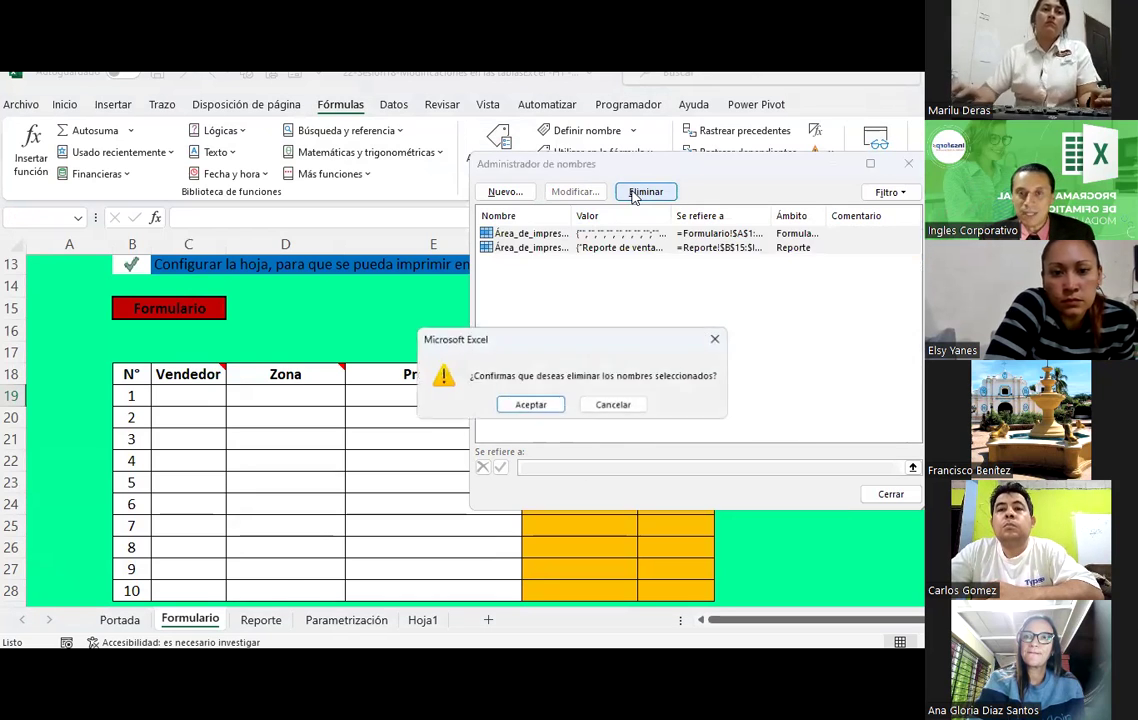
{"action": "left_click", "coordinate": [541, 403]}
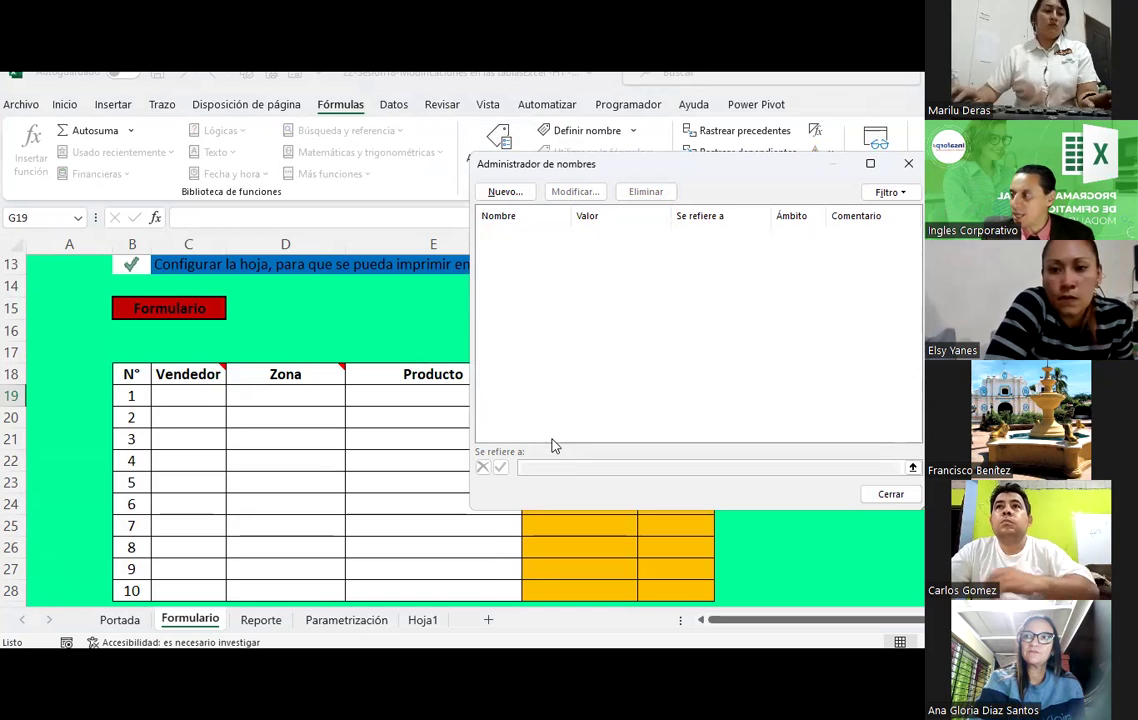
{"action": "left_click", "coordinate": [890, 494]}
{"action": "key", "text": "alt+Tab"}
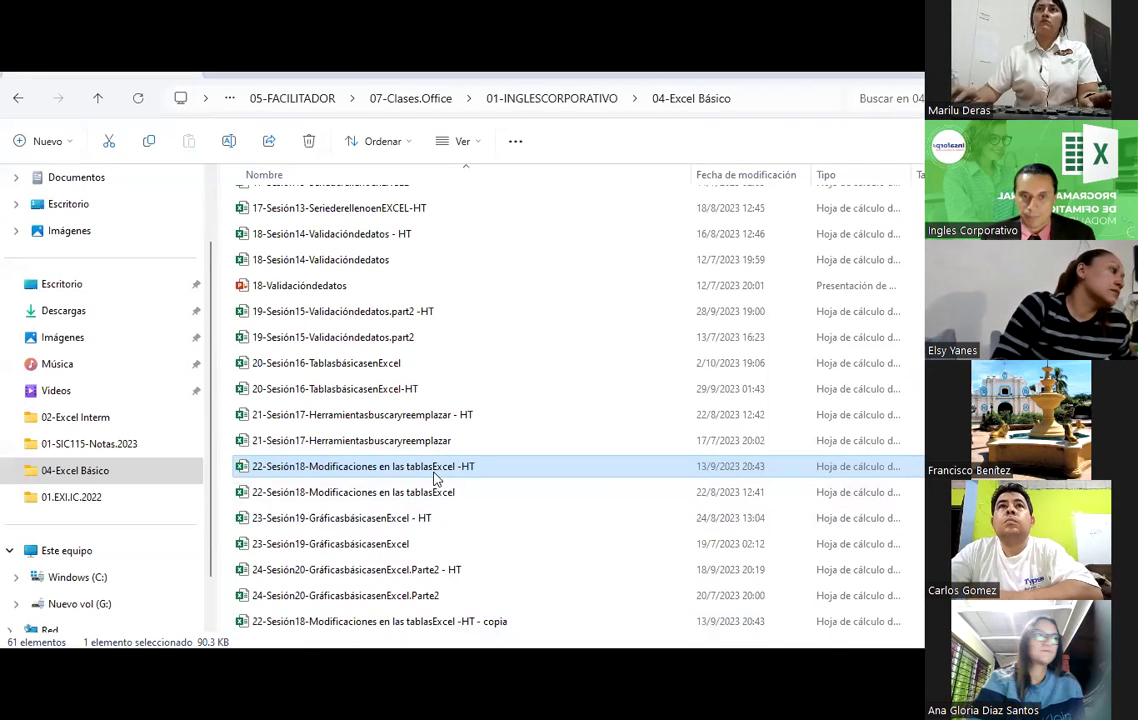
Step: Open the 22-Sesión18-Modificaciones en las tablasExcel -HT workbook, then switch to the other Excel window
{"action": "double_click", "coordinate": [437, 470]}
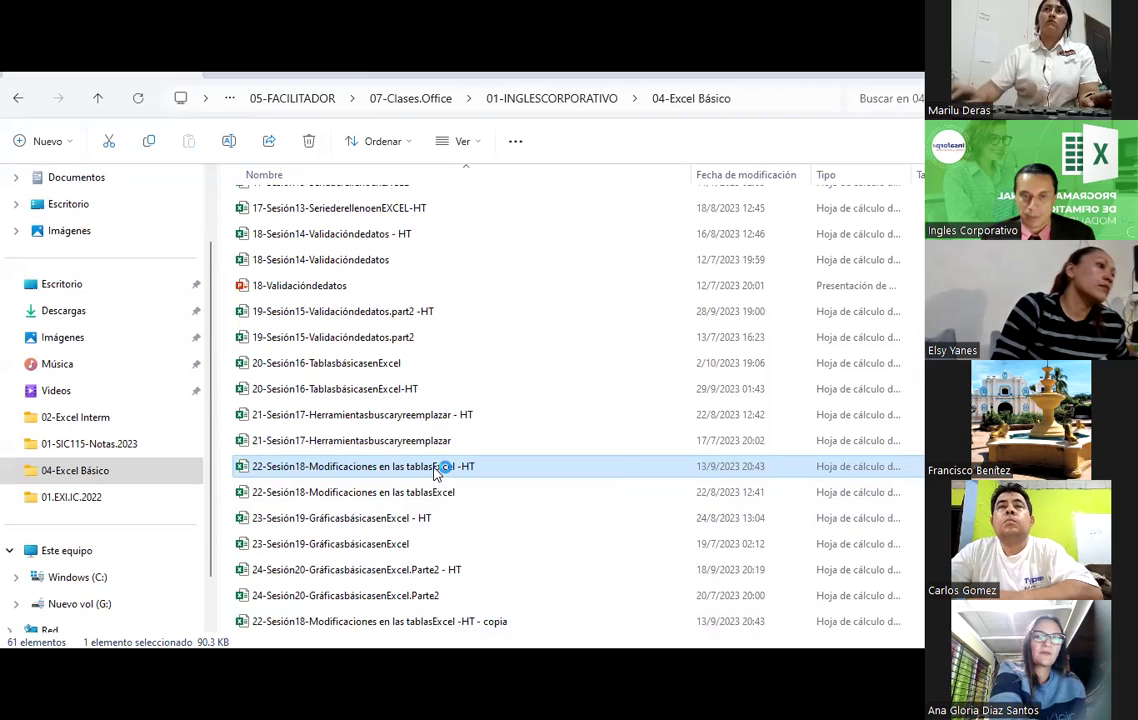
{"action": "left_click", "coordinate": [462, 335]}
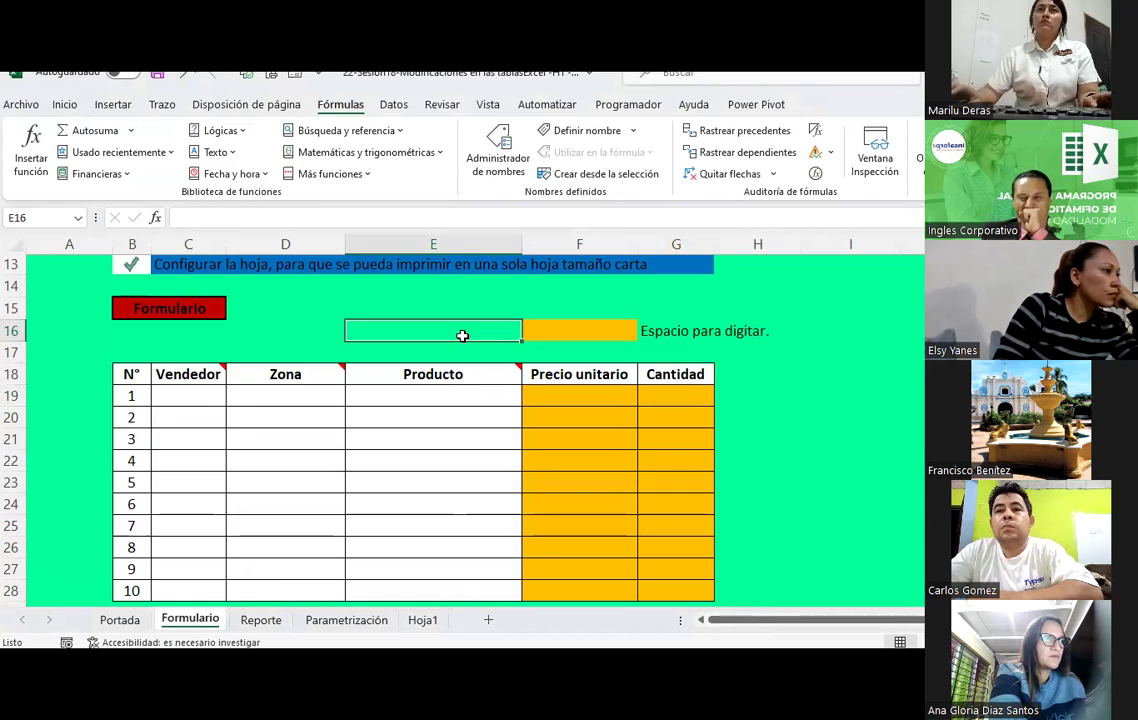
{"action": "key", "text": "alt+Tab"}
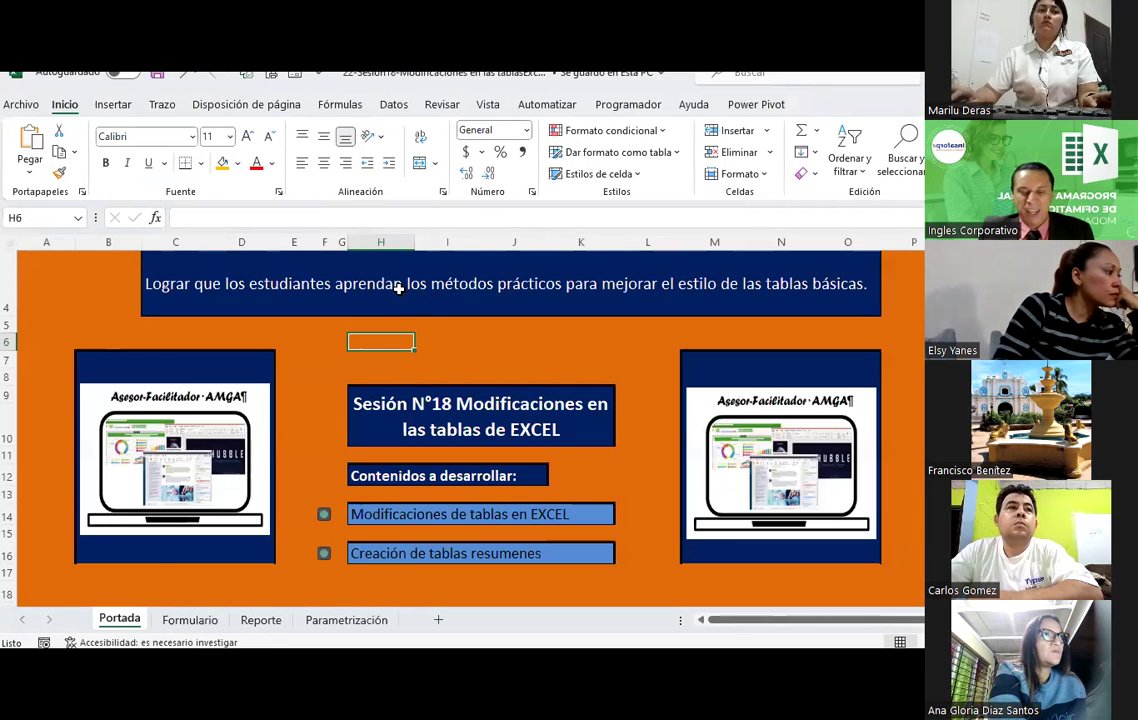
Step: From the Formulario sheet, delete both Área_de_impresión names in Name Manager
{"action": "left_click", "coordinate": [168, 624]}
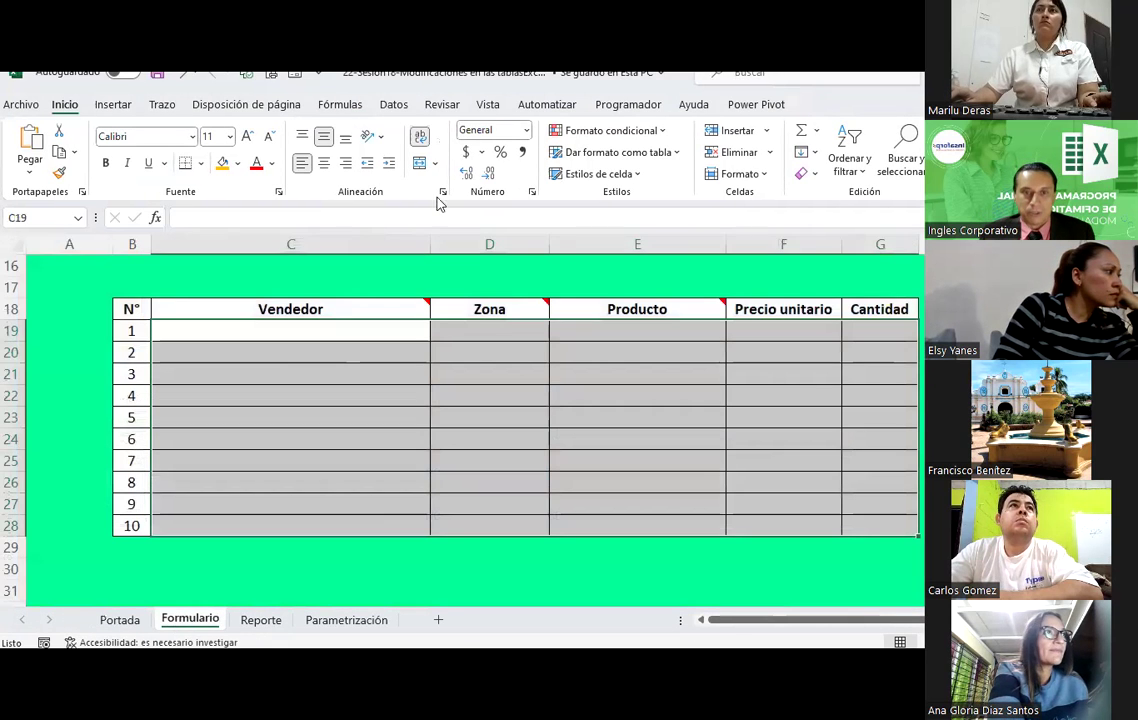
{"action": "left_click", "coordinate": [340, 104]}
{"action": "left_click", "coordinate": [394, 104]}
{"action": "left_click", "coordinate": [340, 104]}
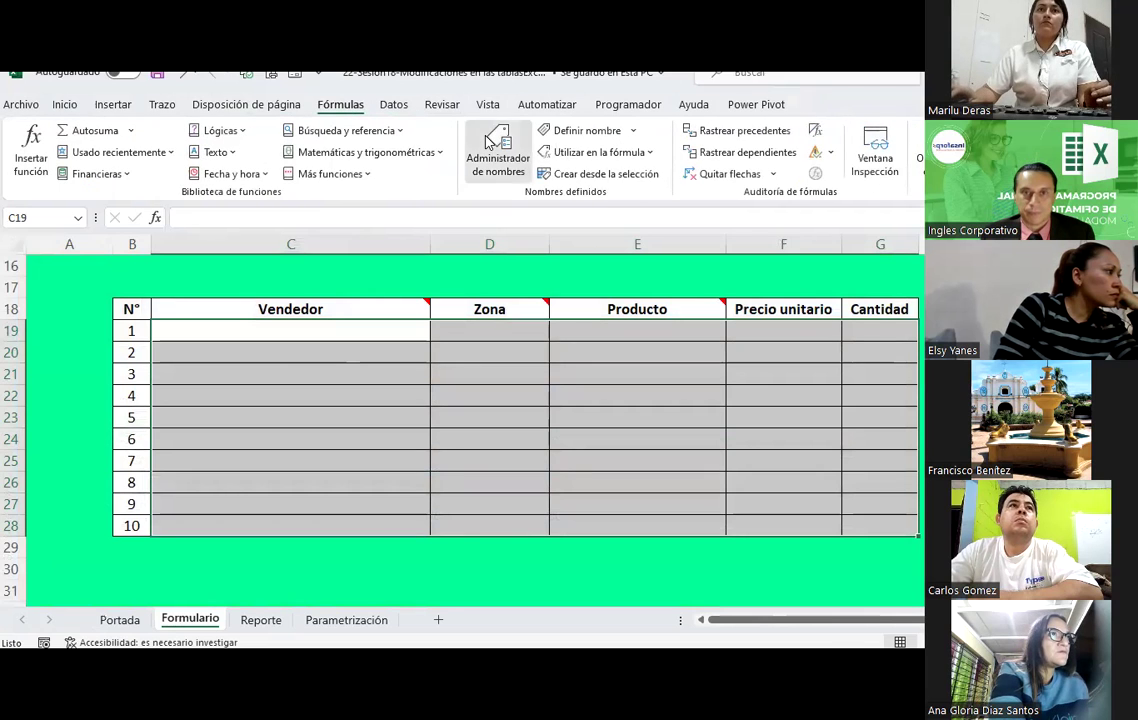
{"action": "left_click", "coordinate": [497, 145]}
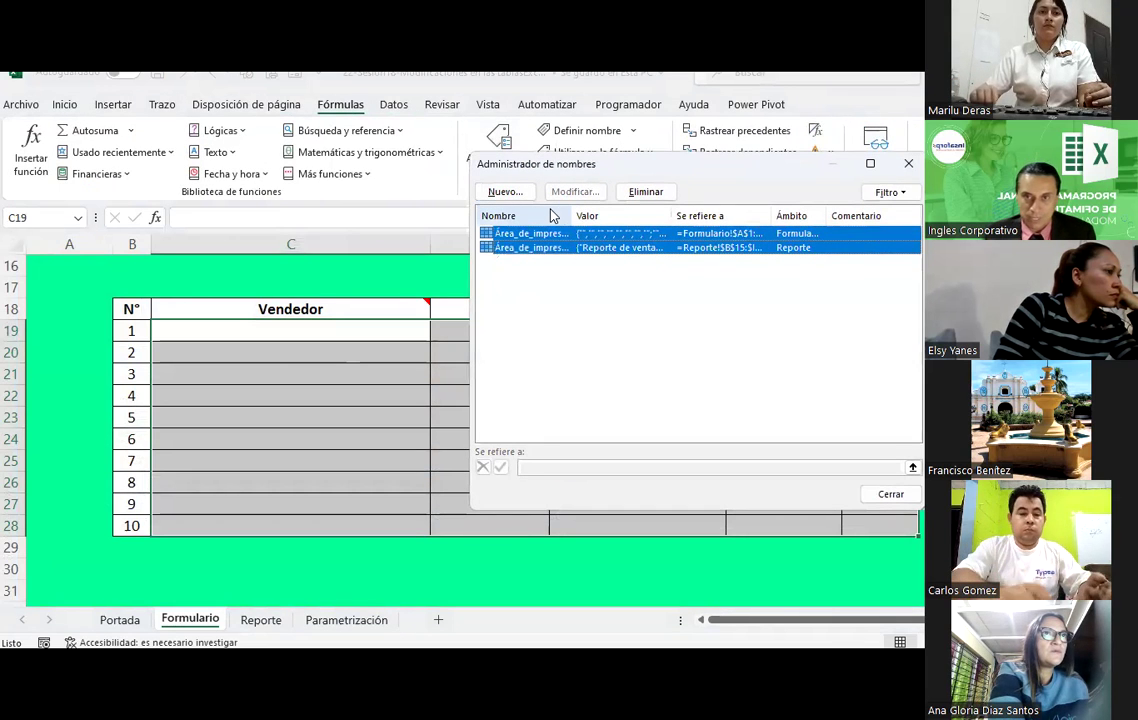
{"action": "left_click", "coordinate": [642, 194]}
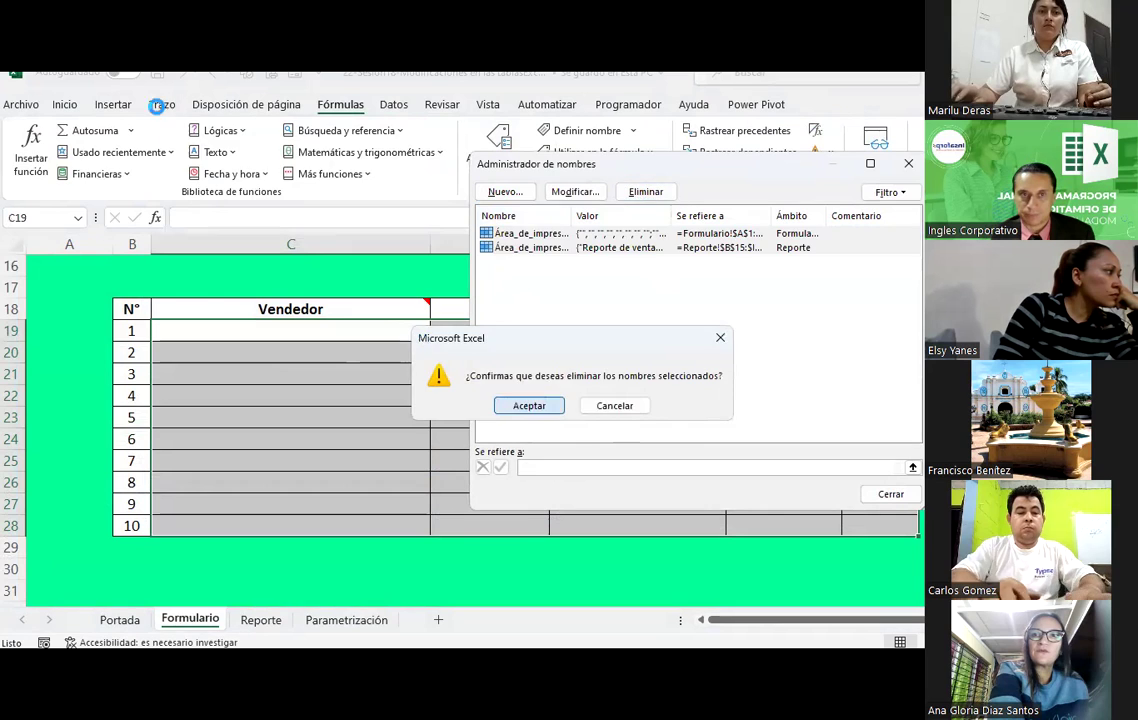
{"action": "left_click", "coordinate": [529, 406]}
{"action": "left_click", "coordinate": [908, 163]}
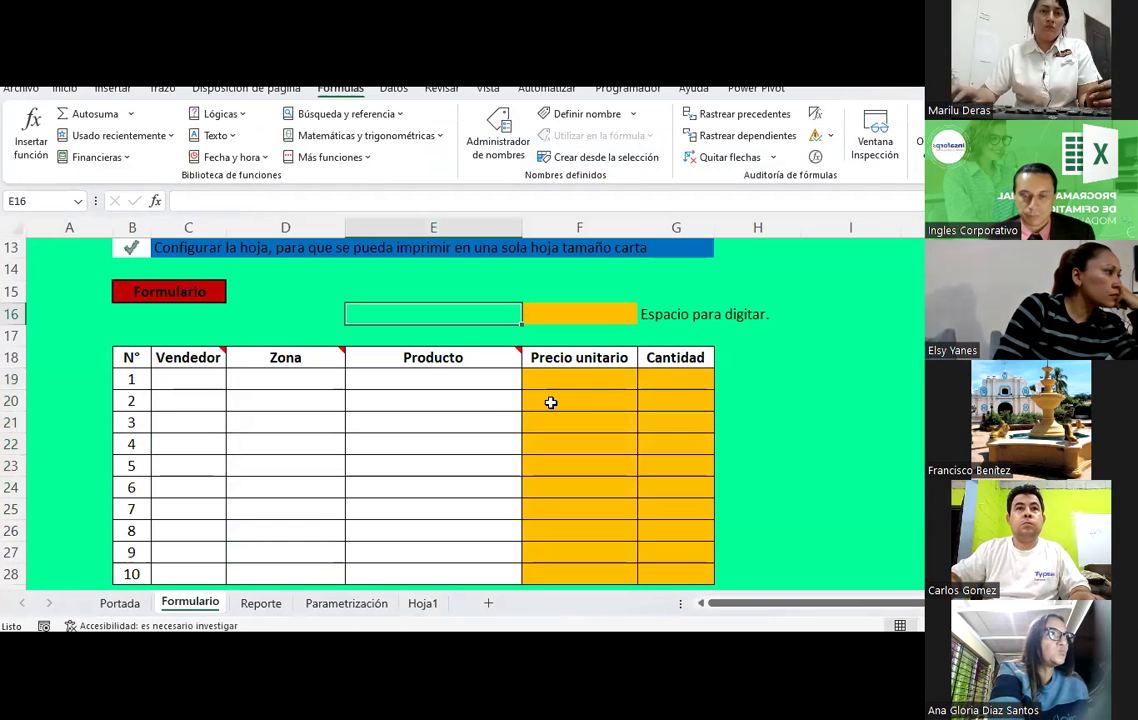
Step: Back in the first workbook, inspect the Parametrización vendor codes and names, glancing at Reporte
{"action": "left_click", "coordinate": [546, 401]}
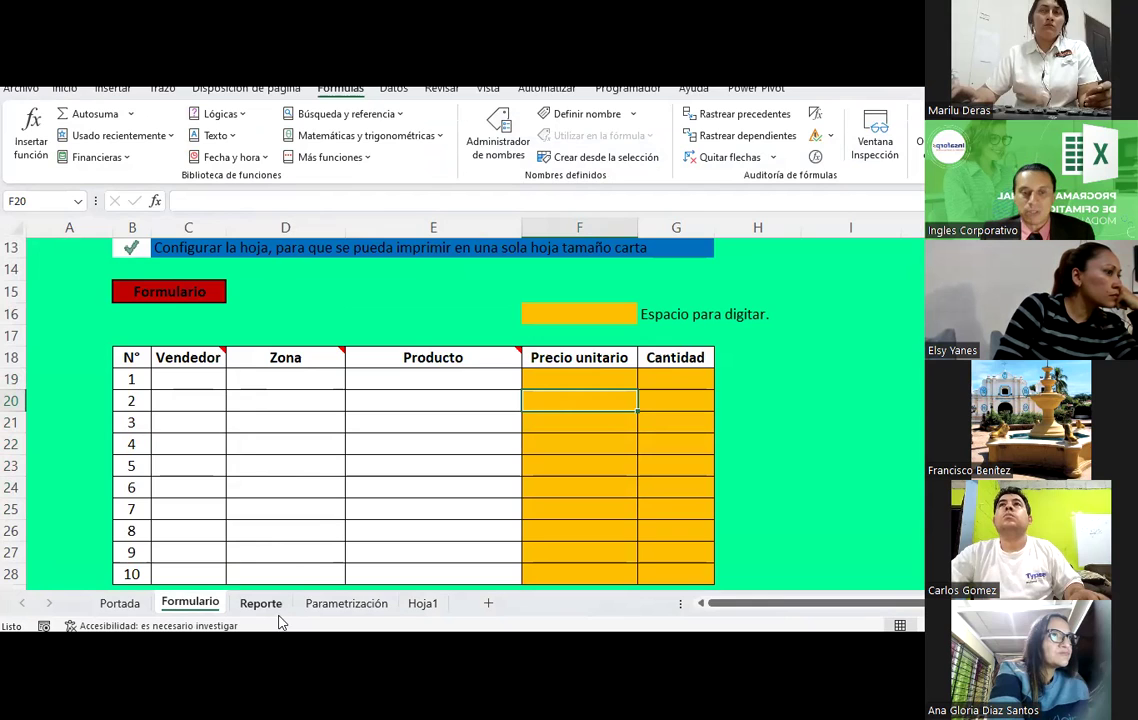
{"action": "left_click", "coordinate": [315, 605]}
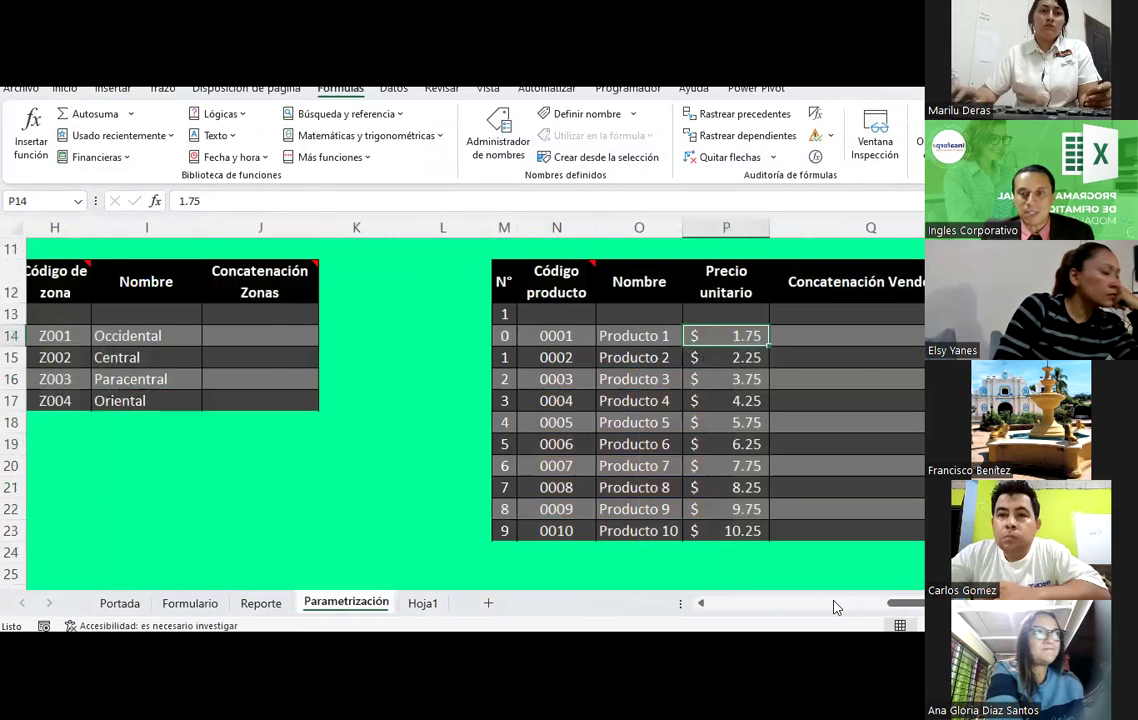
{"action": "left_click_drag", "start_coordinate": [833, 604], "coordinate": [820, 608]}
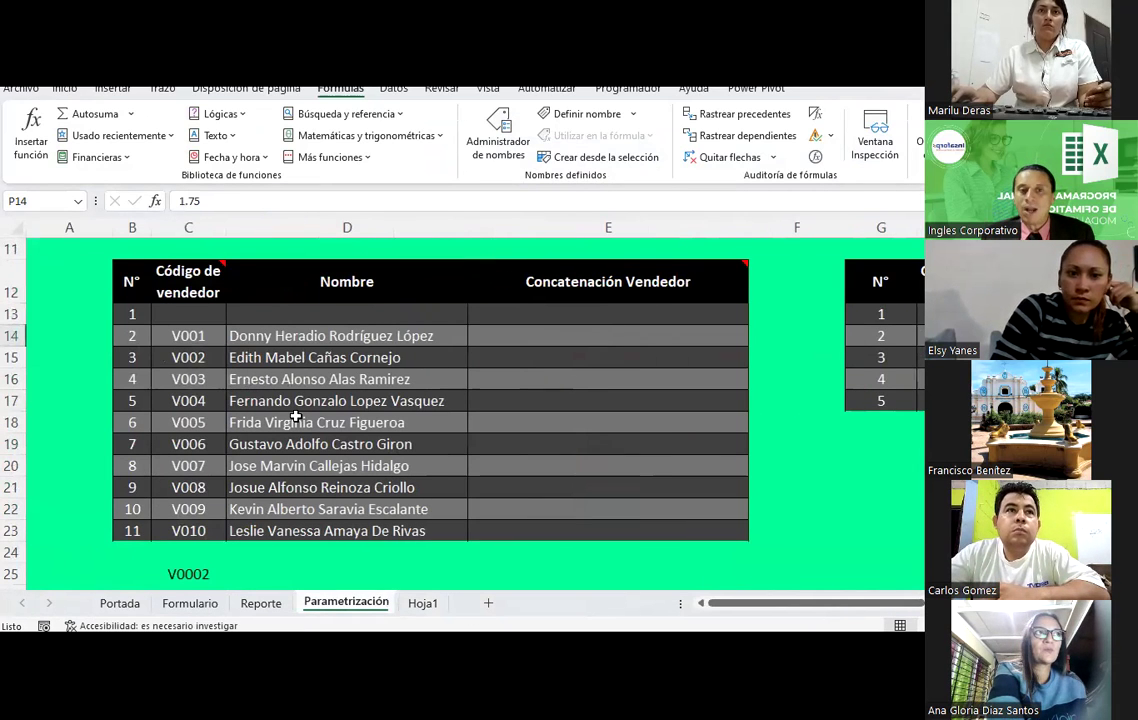
{"action": "left_click", "coordinate": [158, 336]}
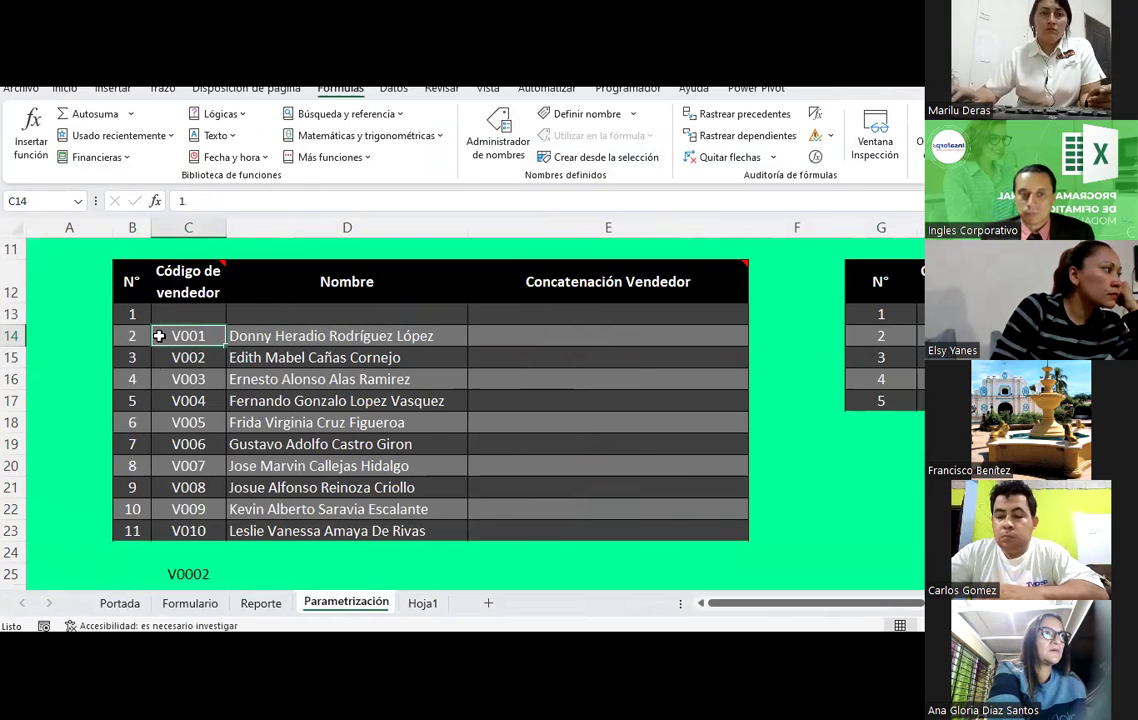
{"action": "left_click", "coordinate": [256, 605]}
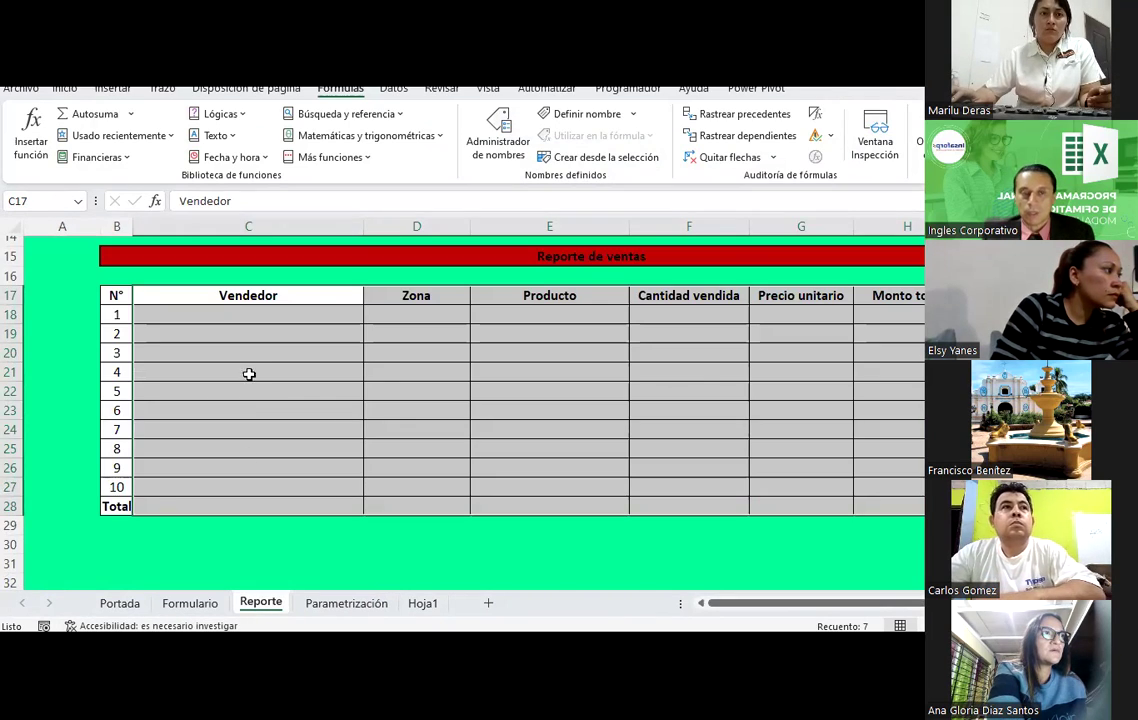
{"action": "left_click", "coordinate": [350, 603]}
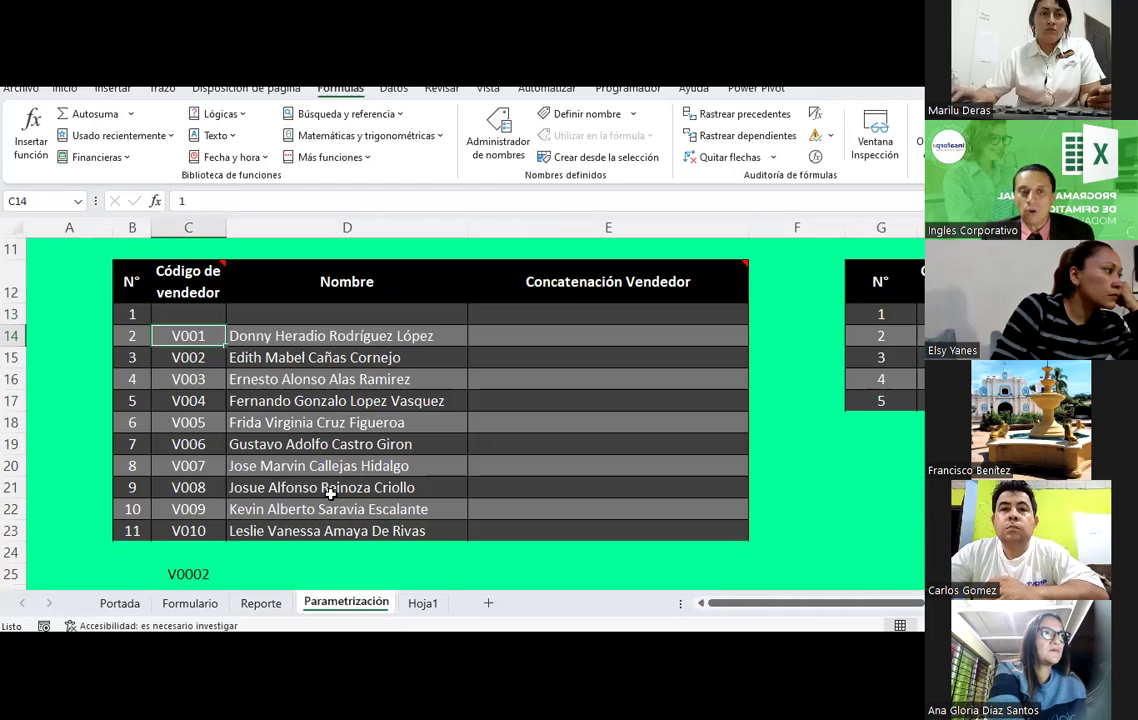
{"action": "left_click", "coordinate": [317, 328]}
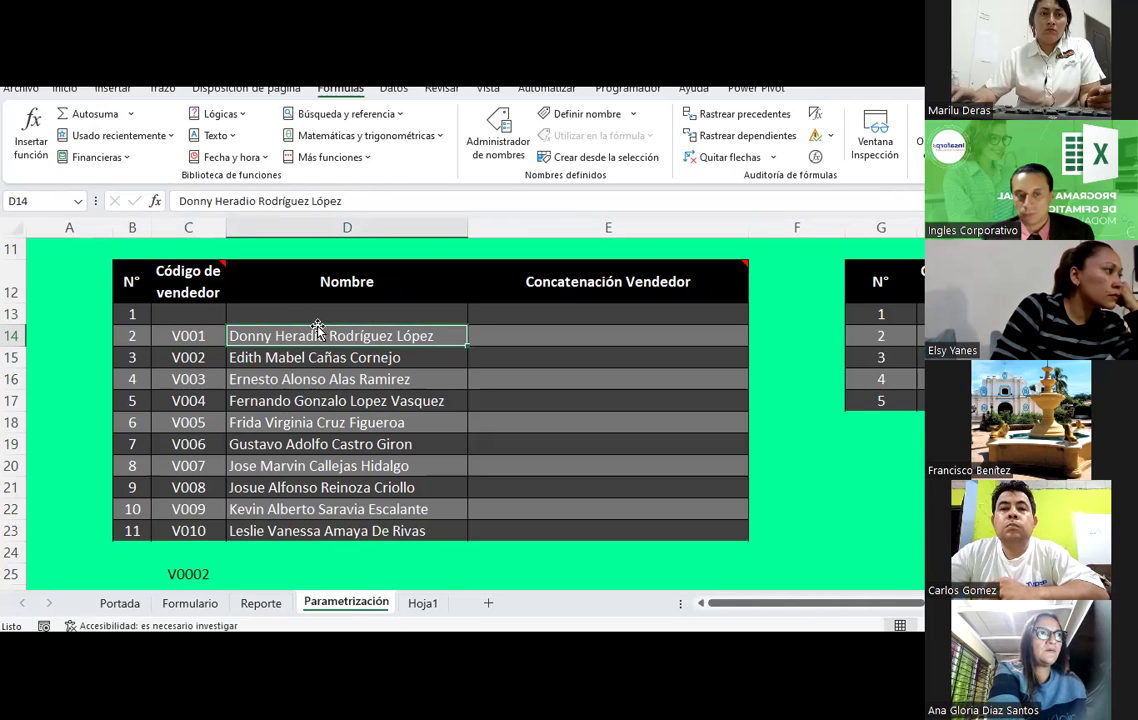
{"action": "left_click", "coordinate": [178, 573]}
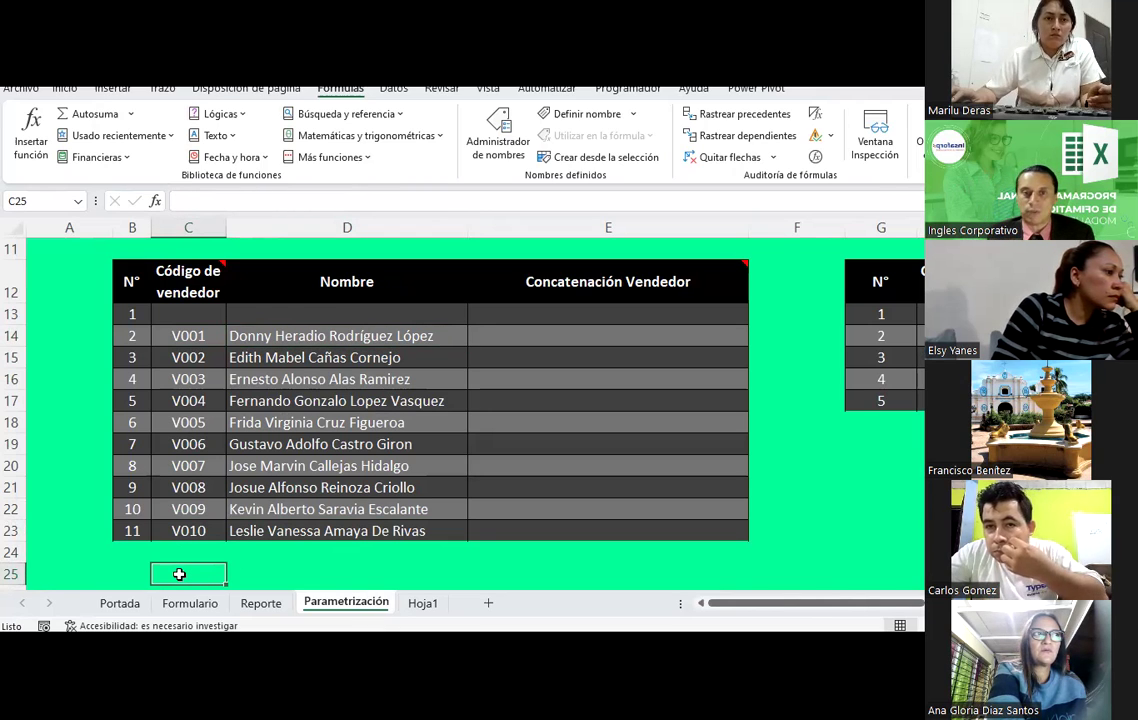
{"action": "left_click", "coordinate": [207, 336]}
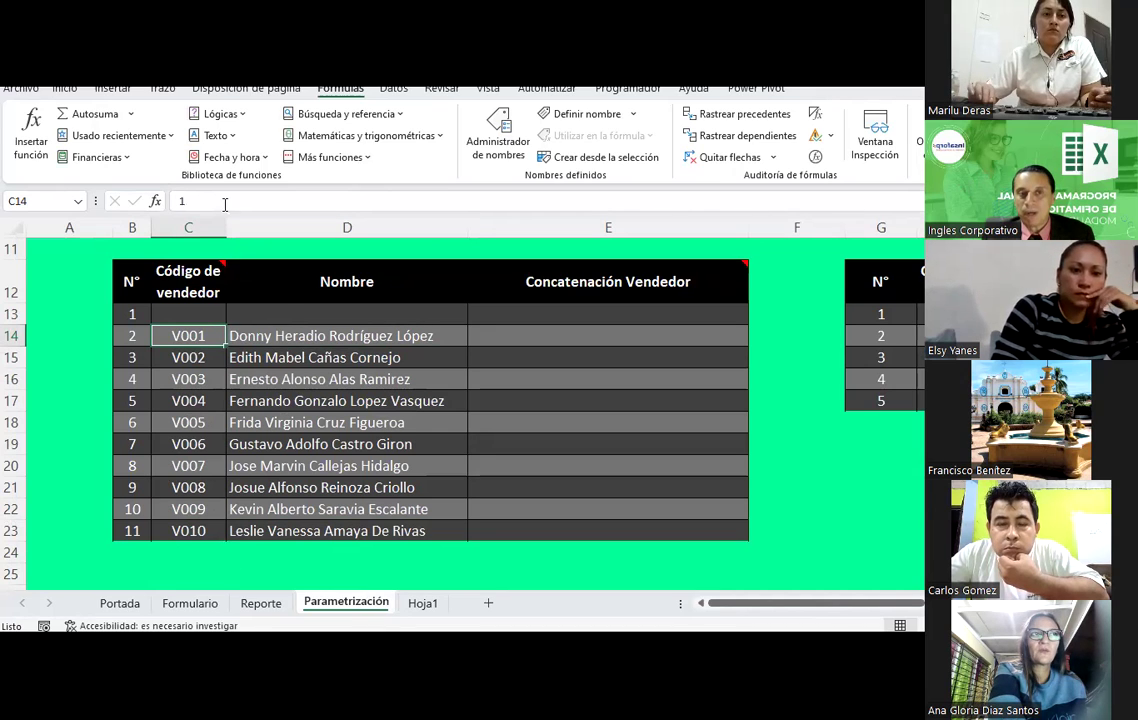
{"action": "left_click", "coordinate": [188, 200]}
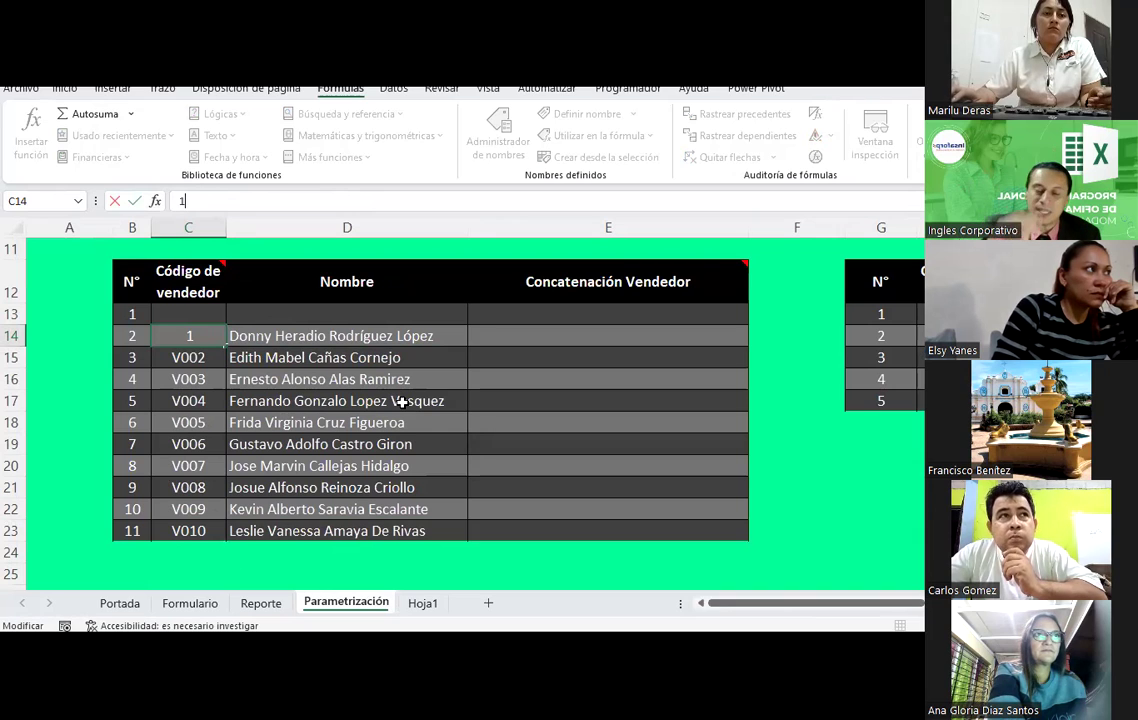
{"action": "key", "text": "ctrl+Return"}
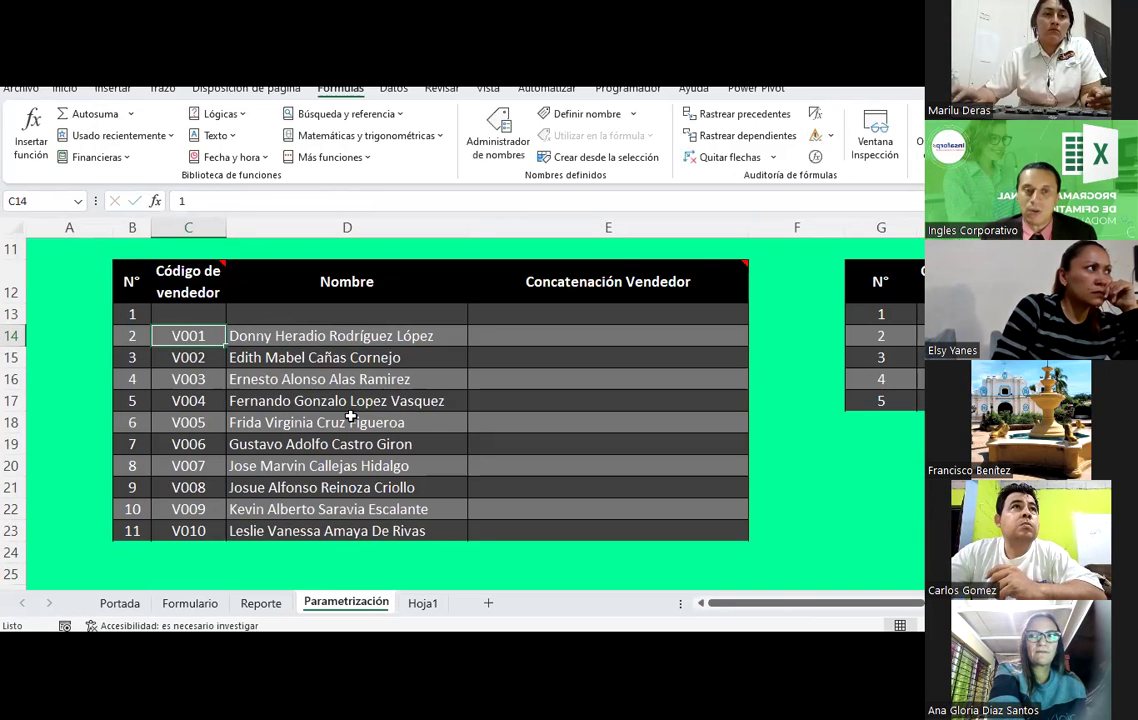
{"action": "left_click", "coordinate": [154, 366]}
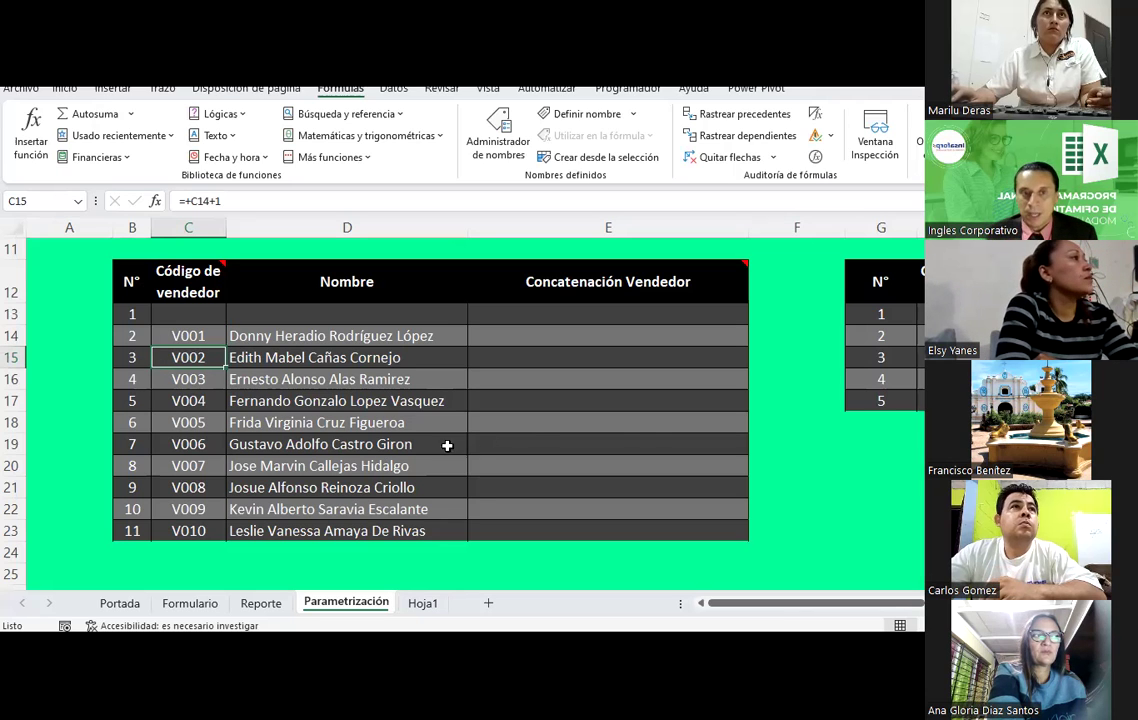
{"action": "left_click", "coordinate": [582, 337]}
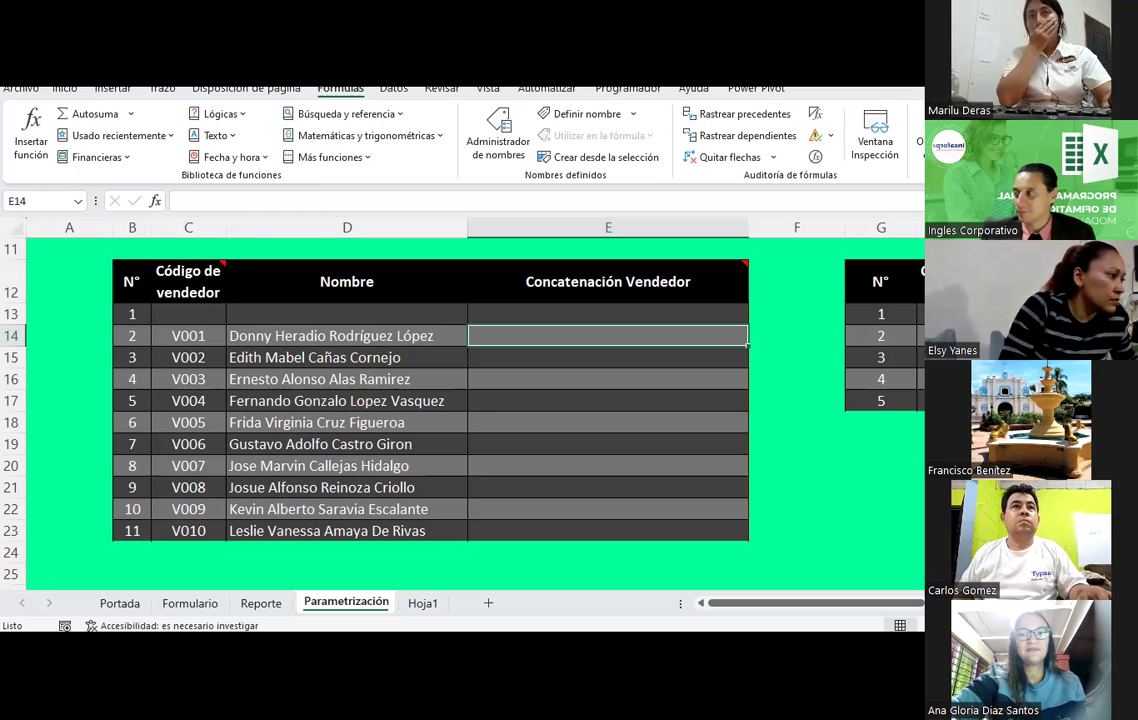
Step: Enter =CONCAT(C14;D14) in E14 to join the first vendor's code and name
{"action": "type", "text": "="}
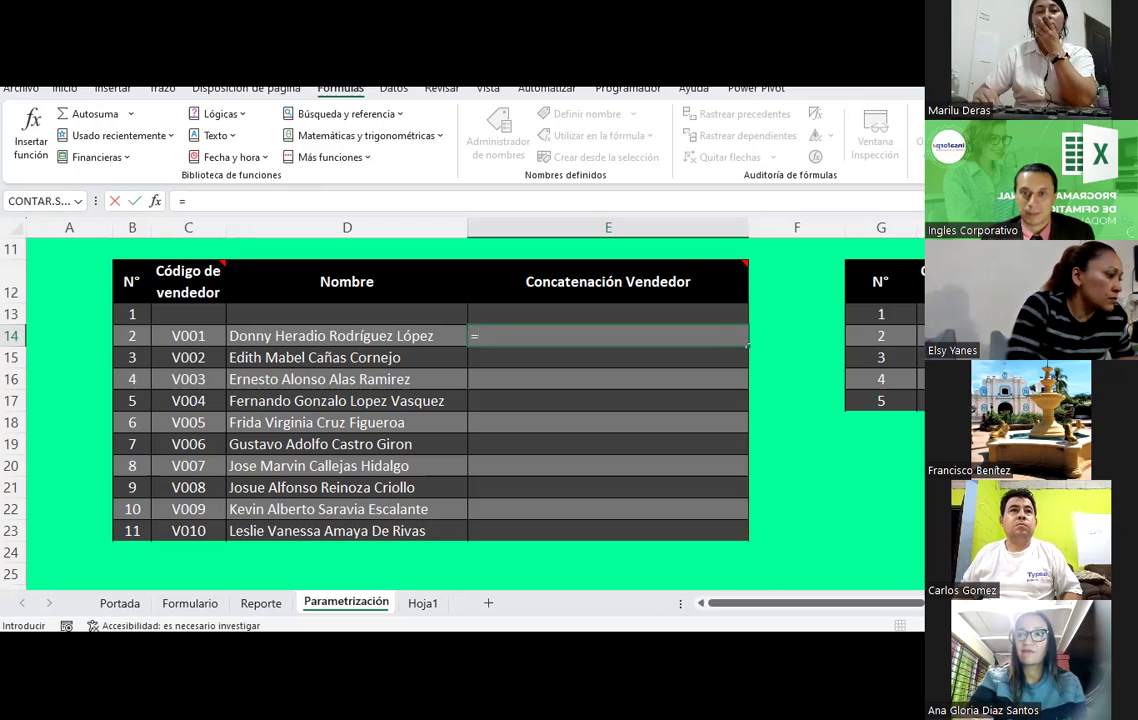
{"action": "type", "text": "CONC"}
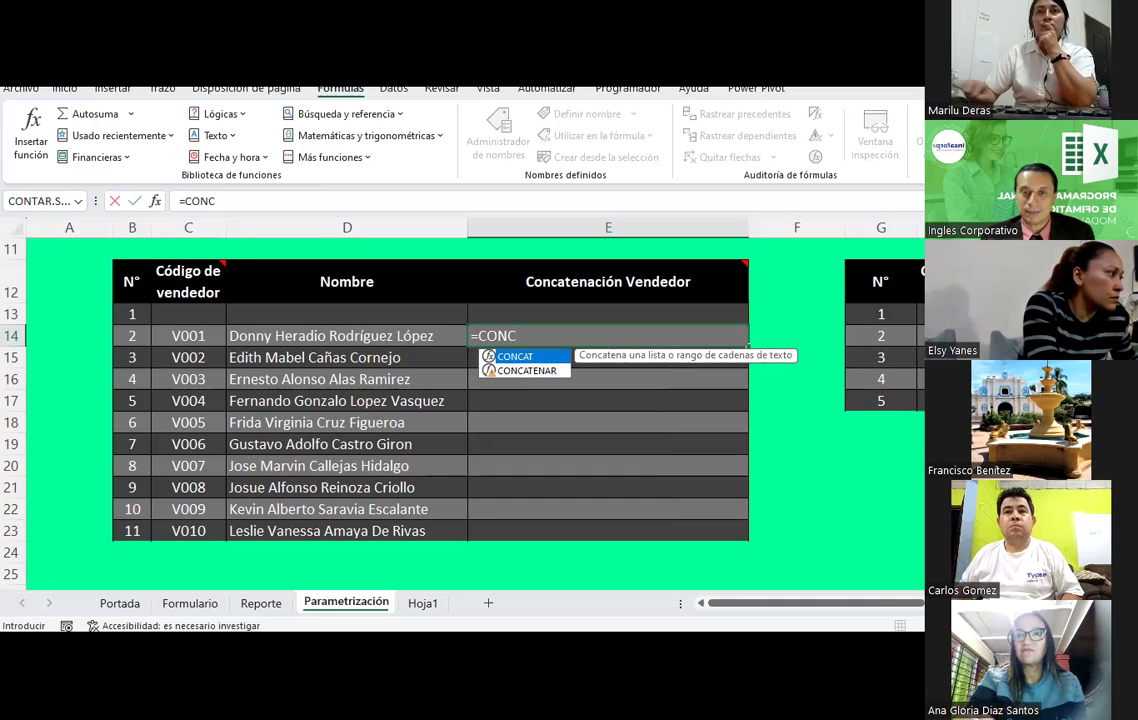
{"action": "type", "text": "AT"}
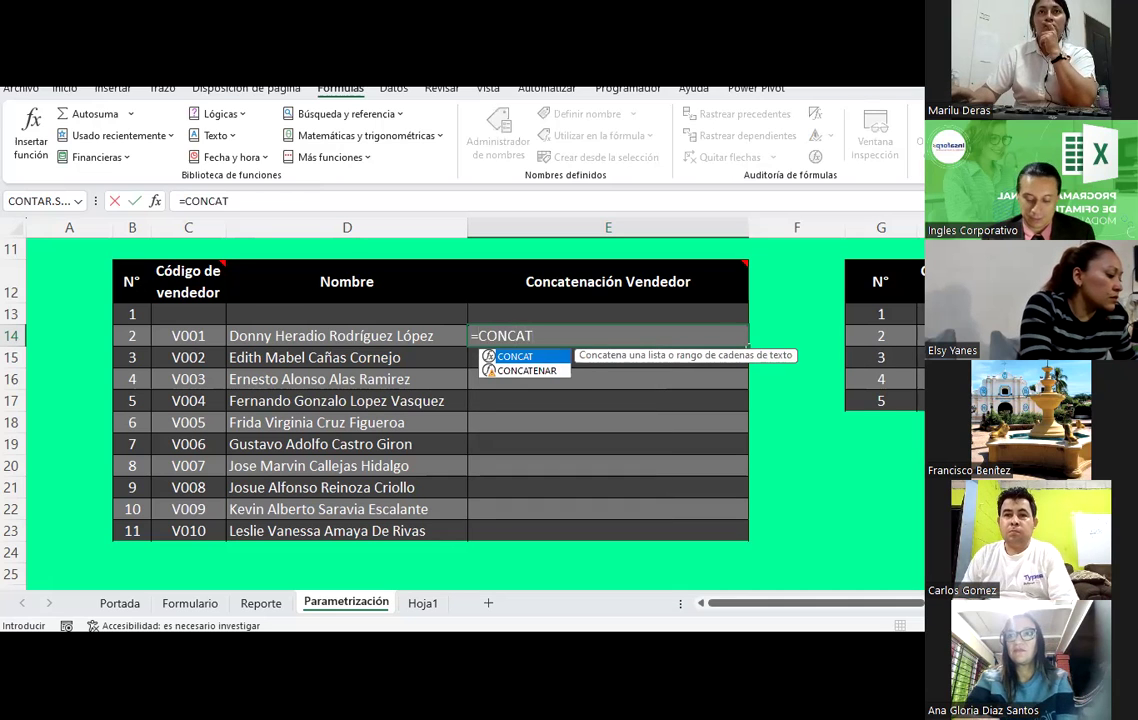
{"action": "type", "text": "("}
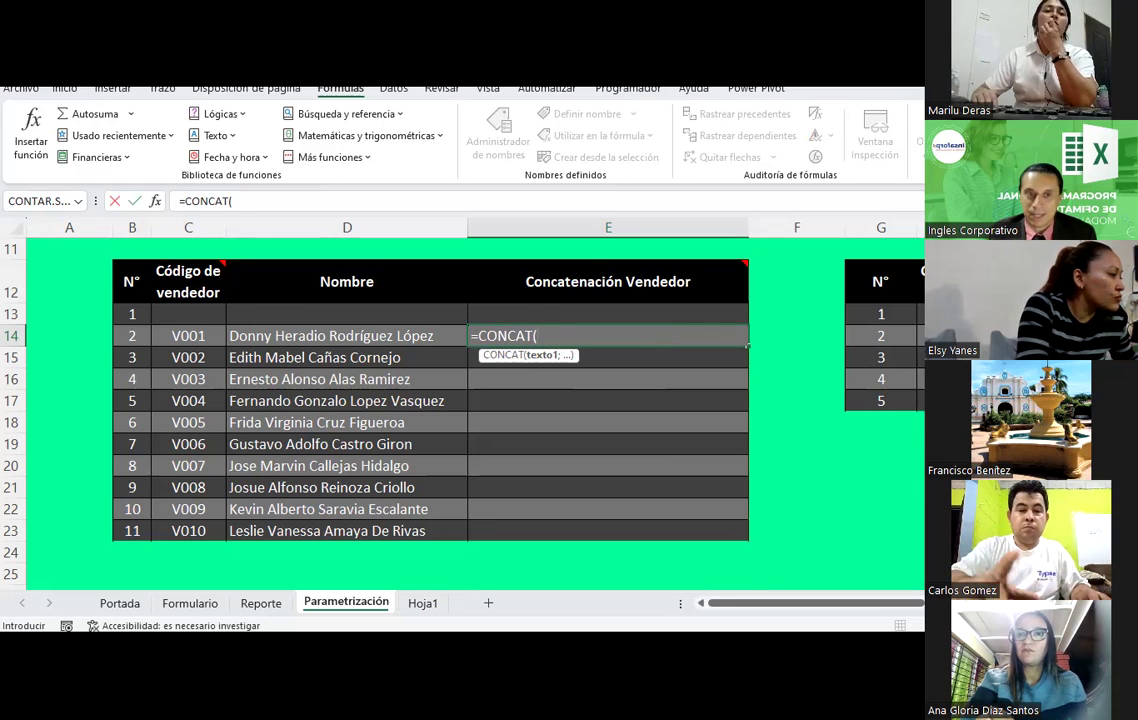
{"action": "left_click", "coordinate": [176, 338]}
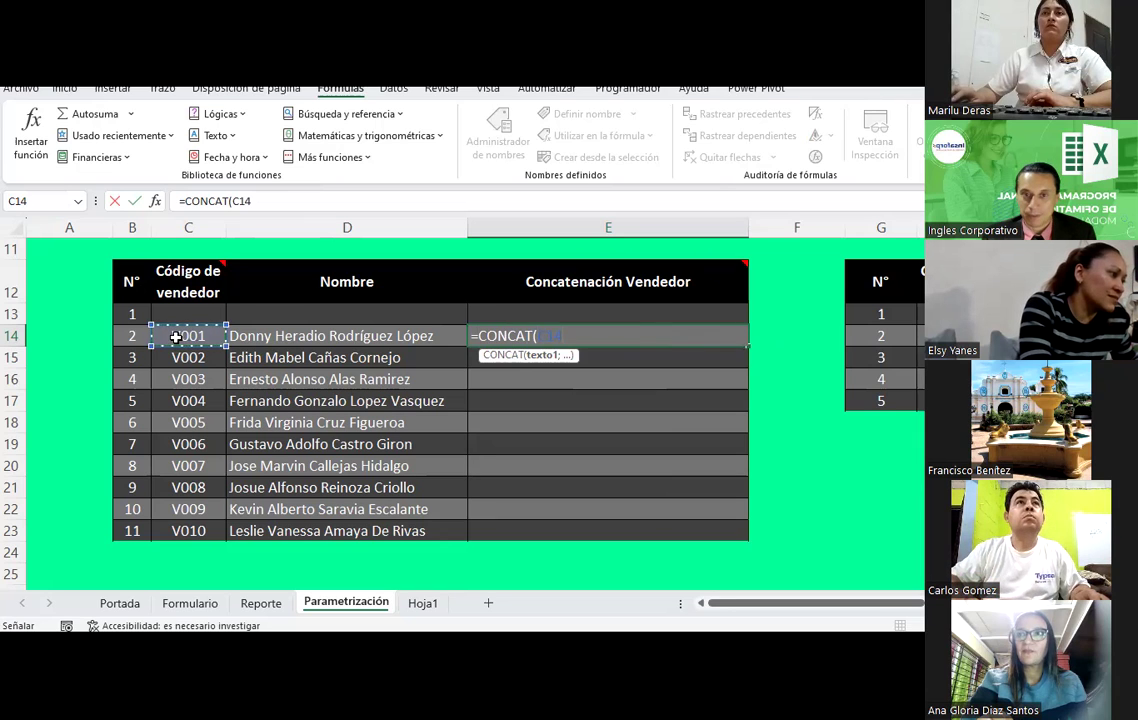
{"action": "type", "text": ";"}
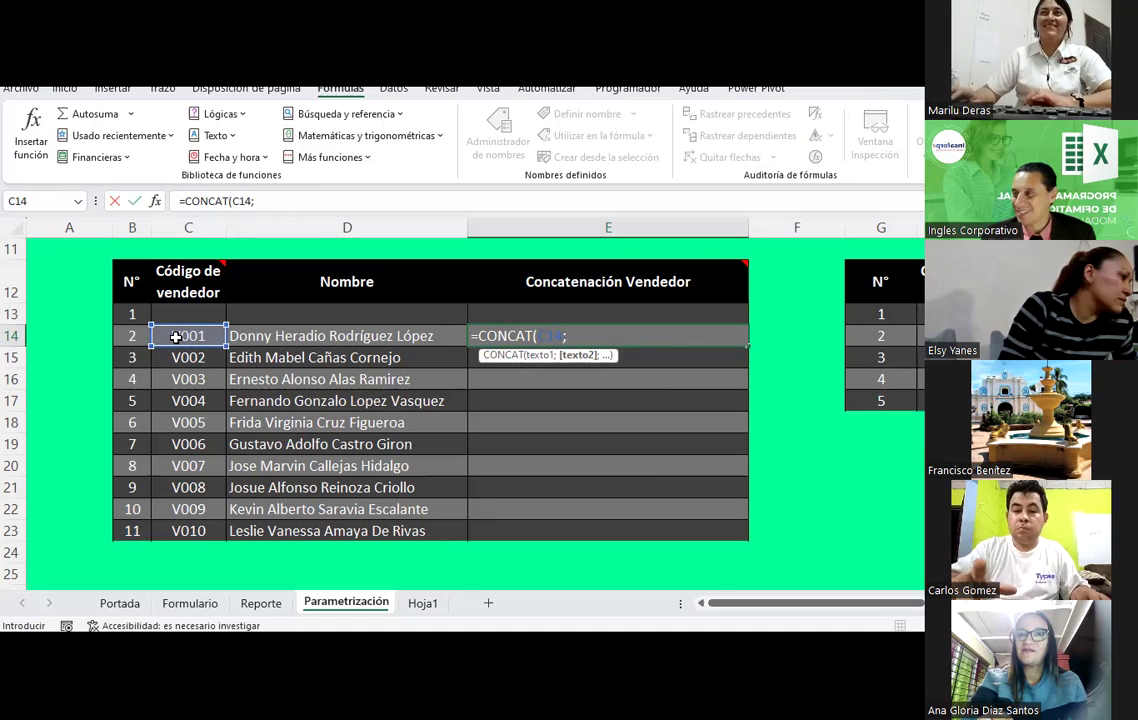
{"action": "left_click", "coordinate": [345, 337]}
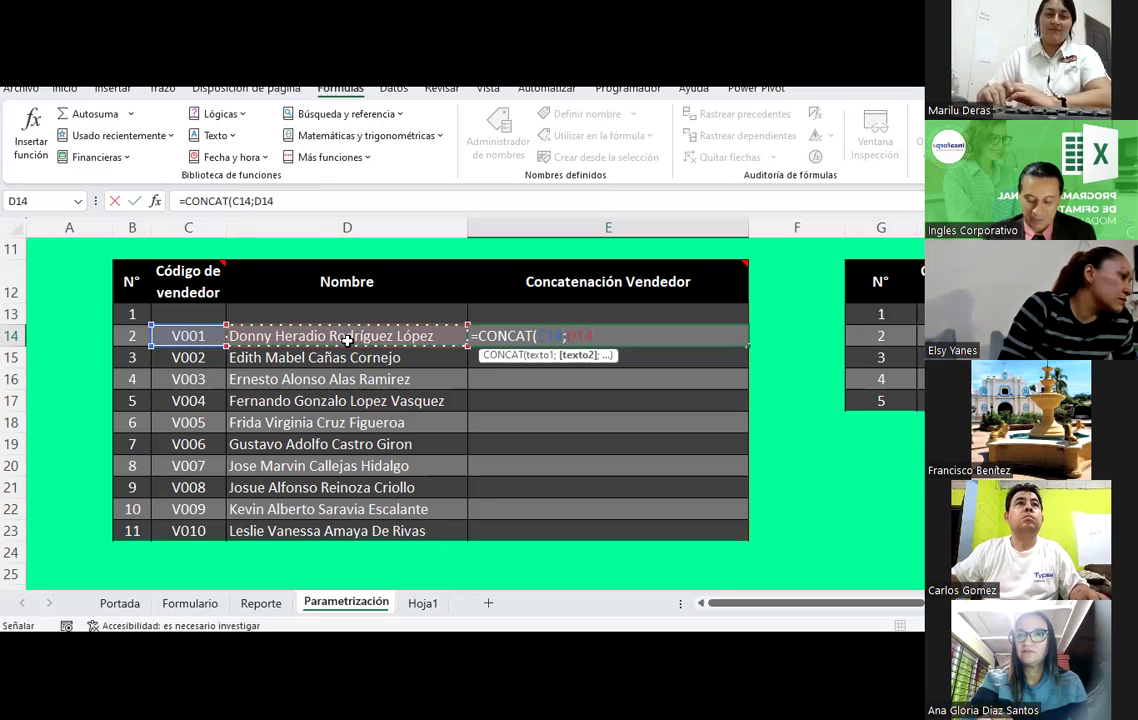
{"action": "type", "text": ")"}
{"action": "key", "text": "Return"}
{"action": "key", "text": "Up"}
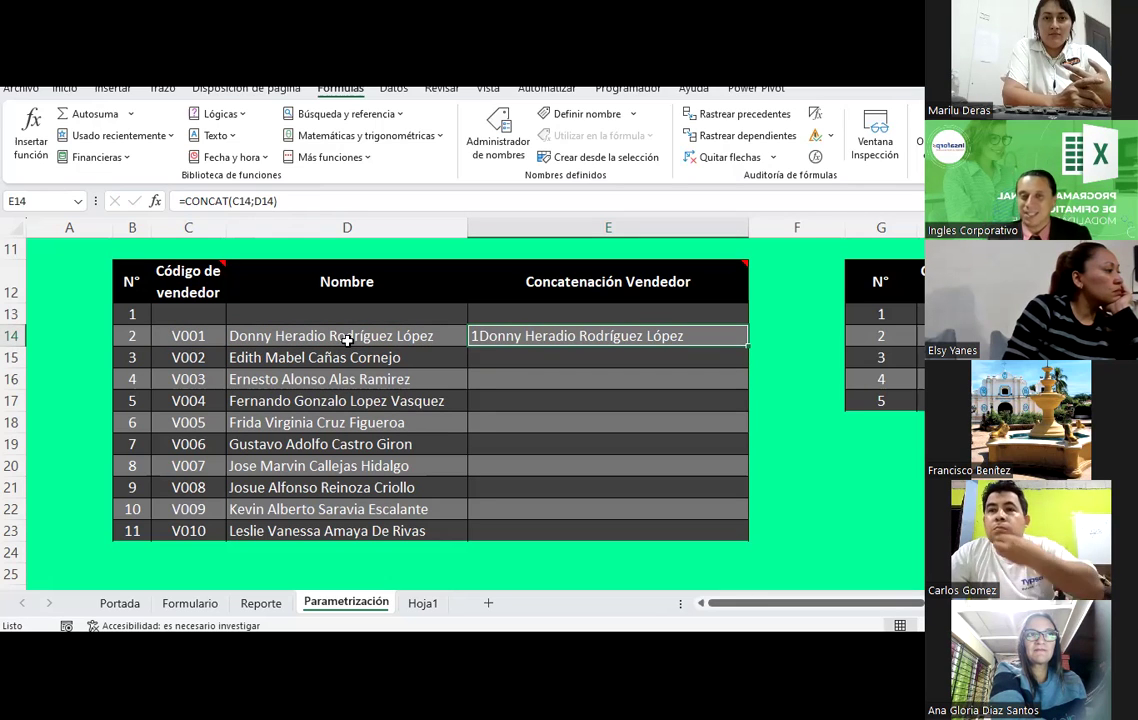
Step: Enter the target example V001-NOMBRE in cell D25 below the table
{"action": "left_click", "coordinate": [401, 572]}
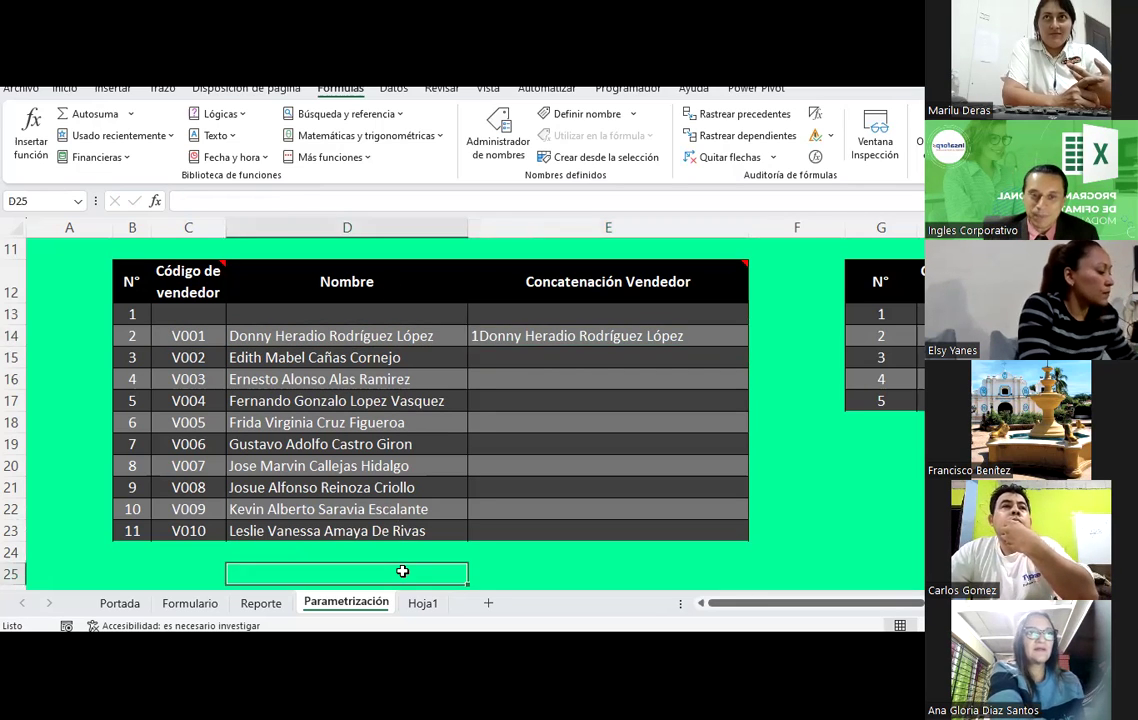
{"action": "scroll", "coordinate": [396, 506], "scroll_direction": "down", "scroll_amount": 2}
{"action": "type", "text": "v"}
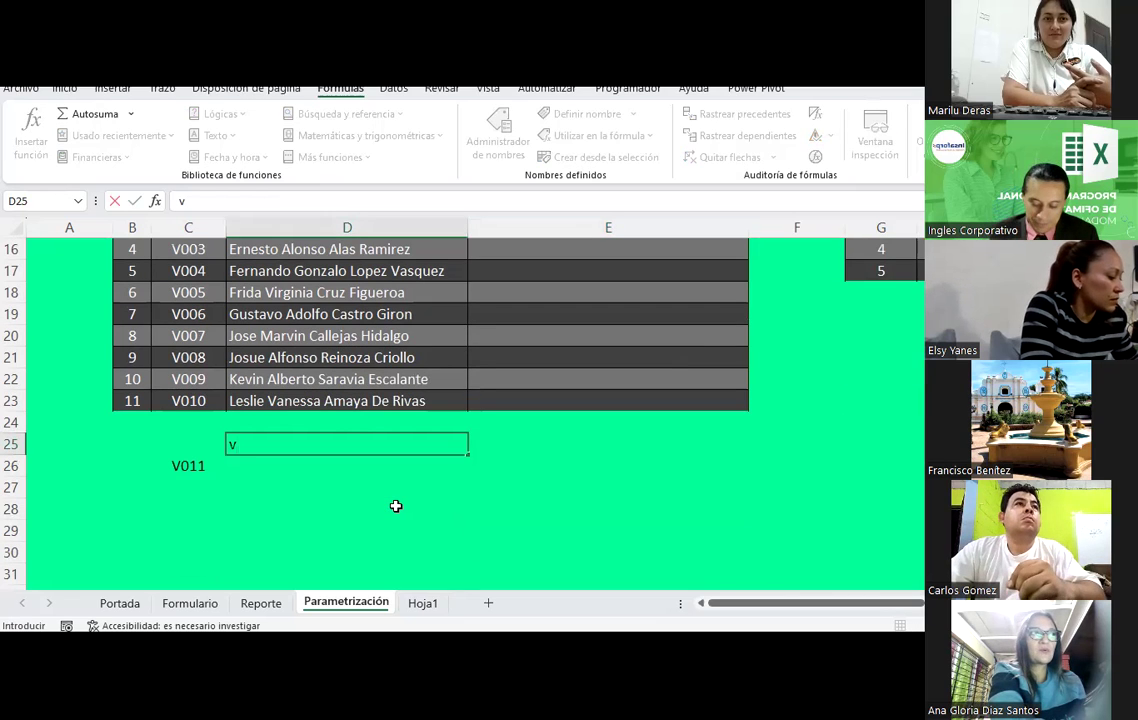
{"action": "key", "text": "BackSpace"}
{"action": "type", "text": "VOO"}
{"action": "key", "text": "BackSpace"}
{"action": "key", "text": "BackSpace"}
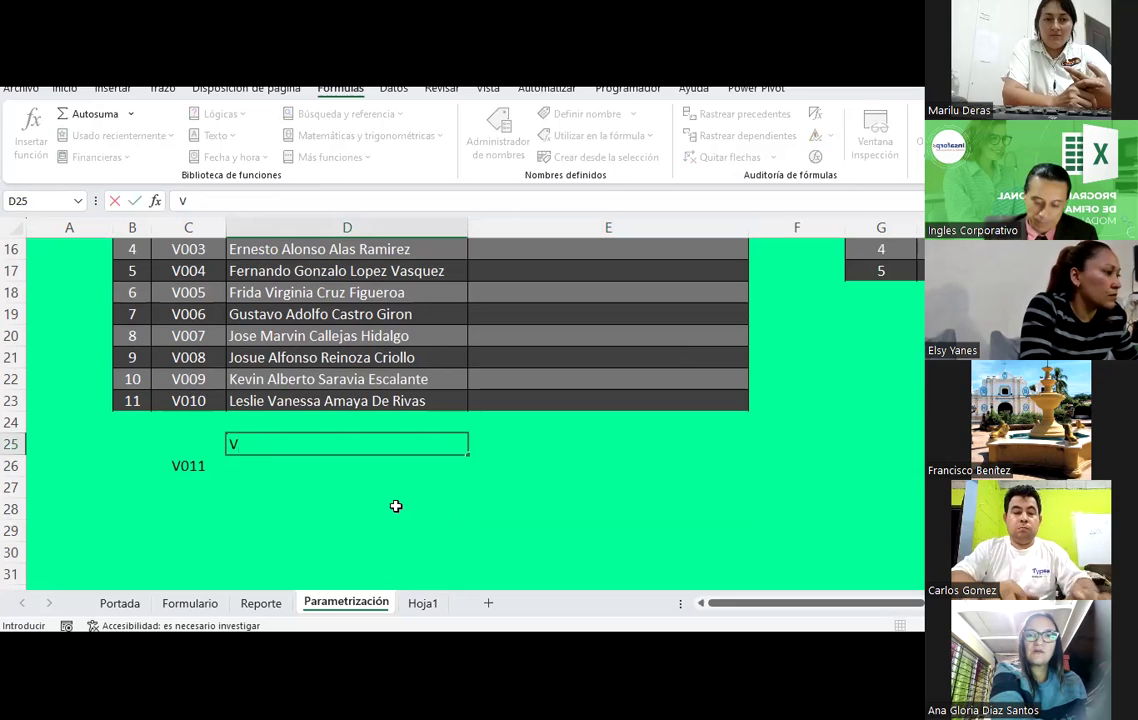
{"action": "type", "text": "001-NOMBRE"}
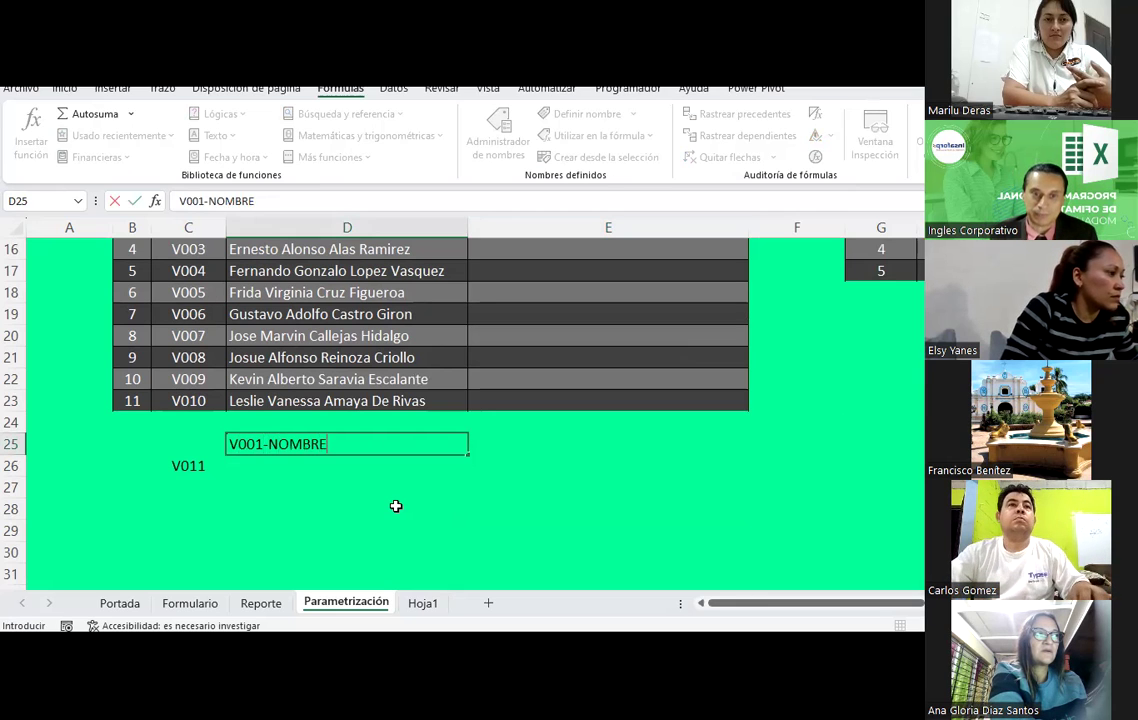
{"action": "key", "text": "Return"}
Step: Go back to E14 and start a new formula there with =
{"action": "key", "text": "Up"}
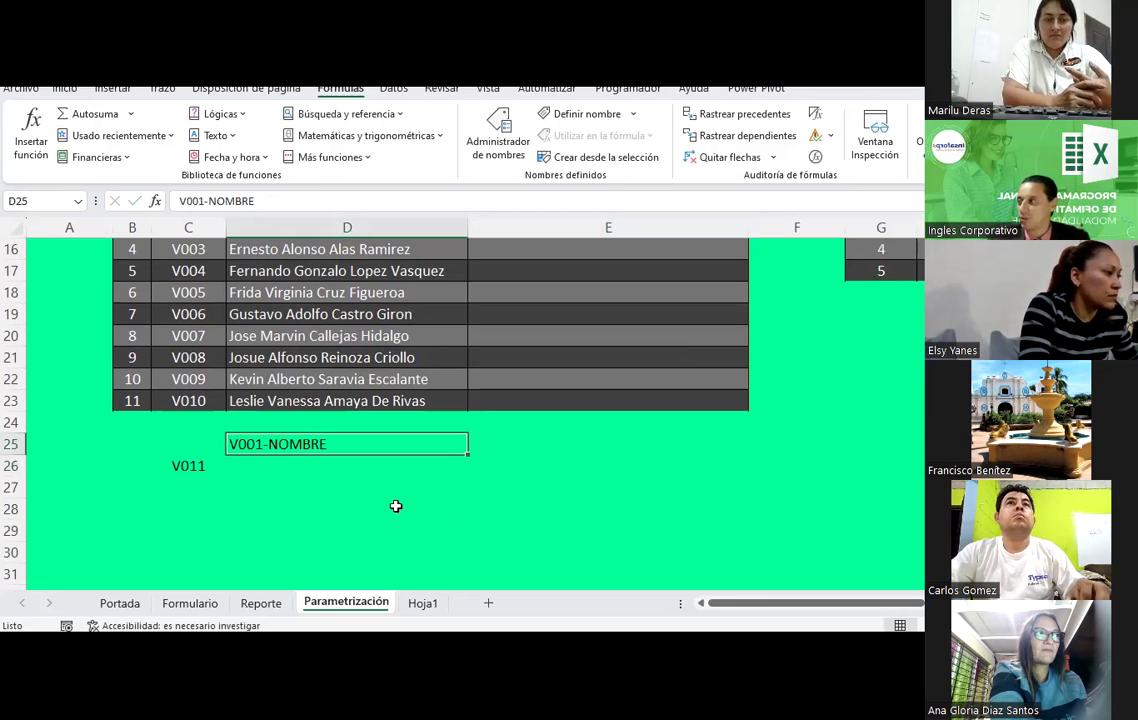
{"action": "key", "text": "Up"}
{"action": "key", "text": "Up"}
{"action": "key", "text": "Up"}
{"action": "key", "text": "Up"}
{"action": "key", "text": "Up"}
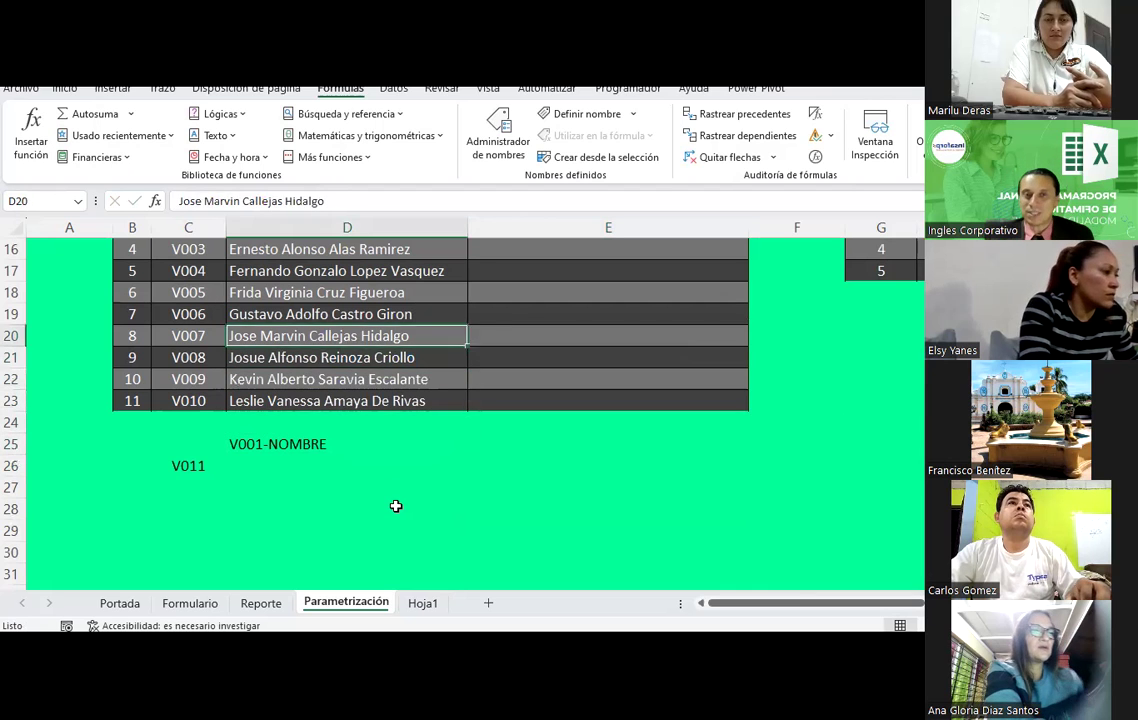
{"action": "key", "text": "Up"}
{"action": "key", "text": "Up"}
{"action": "key", "text": "Up"}
{"action": "key", "text": "Up"}
{"action": "key", "text": "Up"}
{"action": "key", "text": "Up"}
{"action": "key", "text": "Up"}
{"action": "key", "text": "Up"}
{"action": "key", "text": "Down"}
{"action": "key", "text": "Down"}
{"action": "key", "text": "Right"}
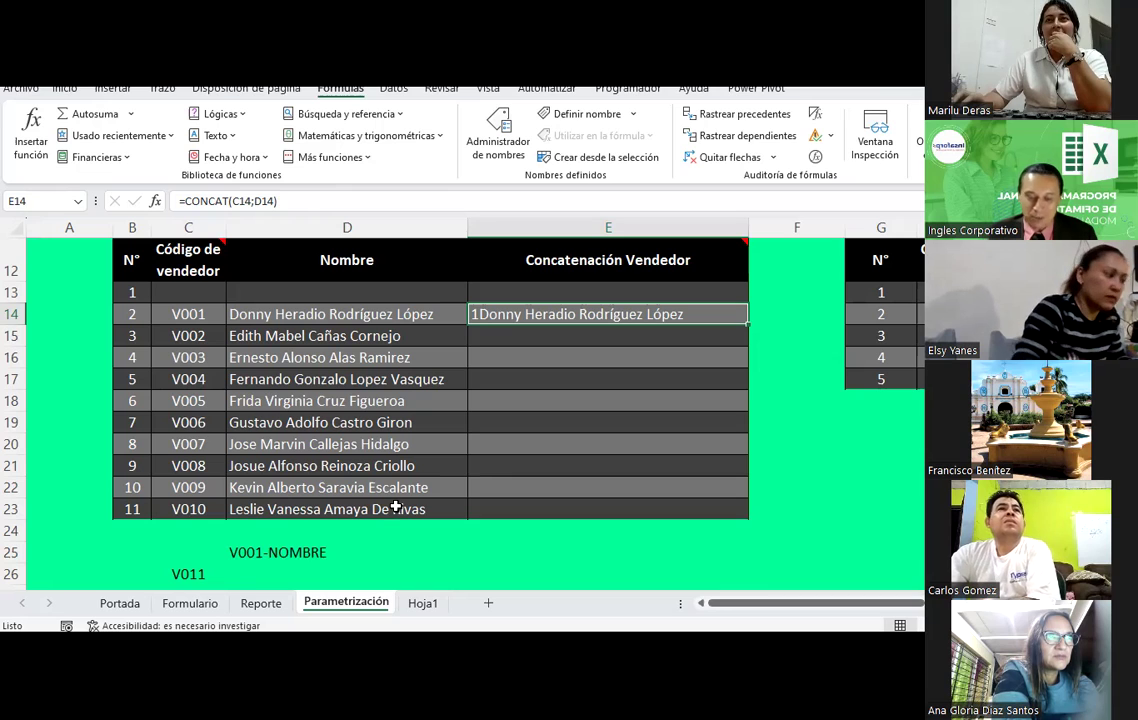
{"action": "type", "text": "="}
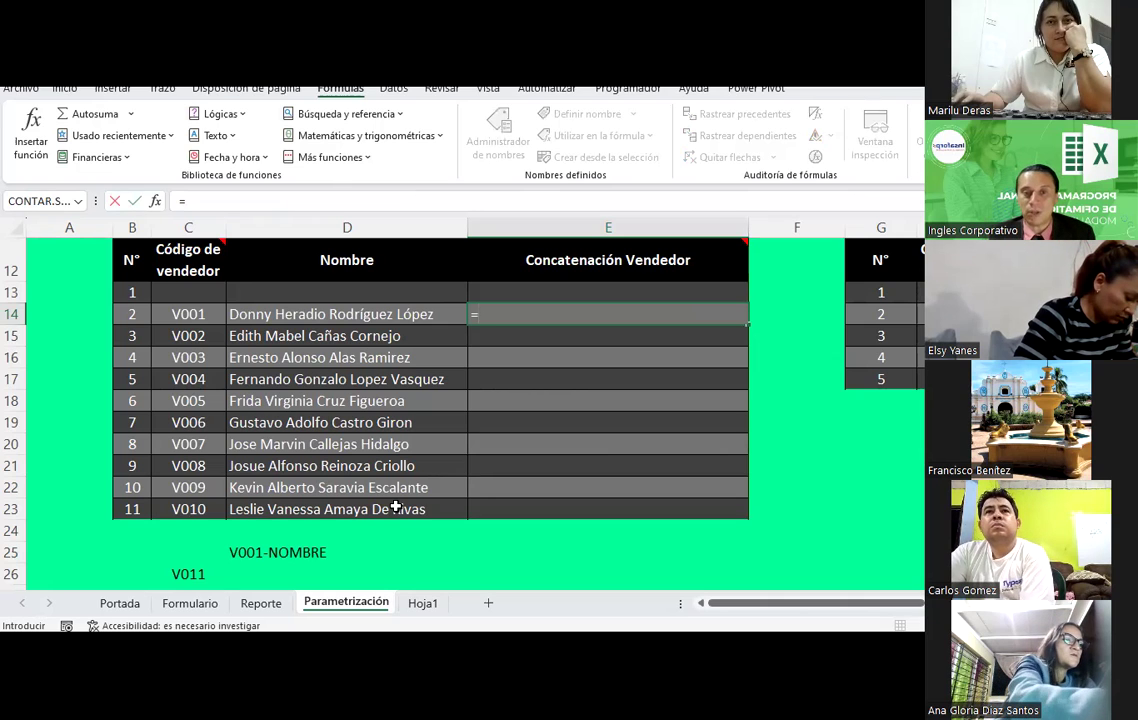
Step: Enter =TEXTO(C14;"V000") in E14 so it displays V001
{"action": "type", "text": "tEX"}
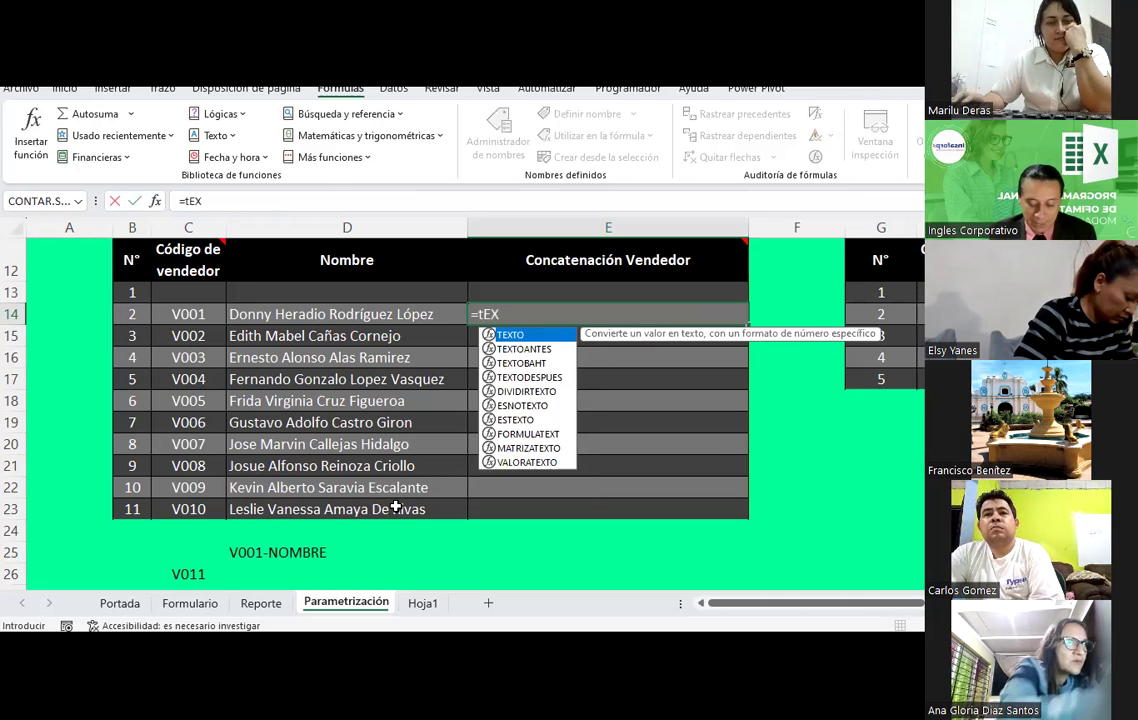
{"action": "type", "text": "TO"}
{"action": "key", "text": "Tab"}
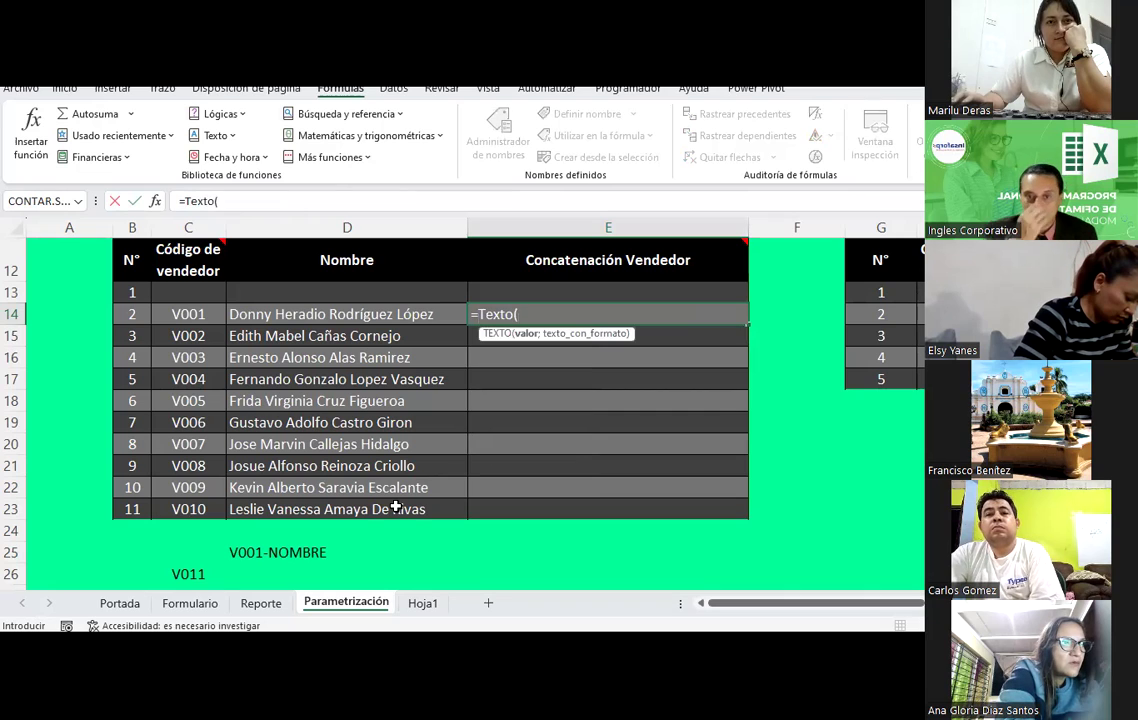
{"action": "left_click", "coordinate": [192, 313]}
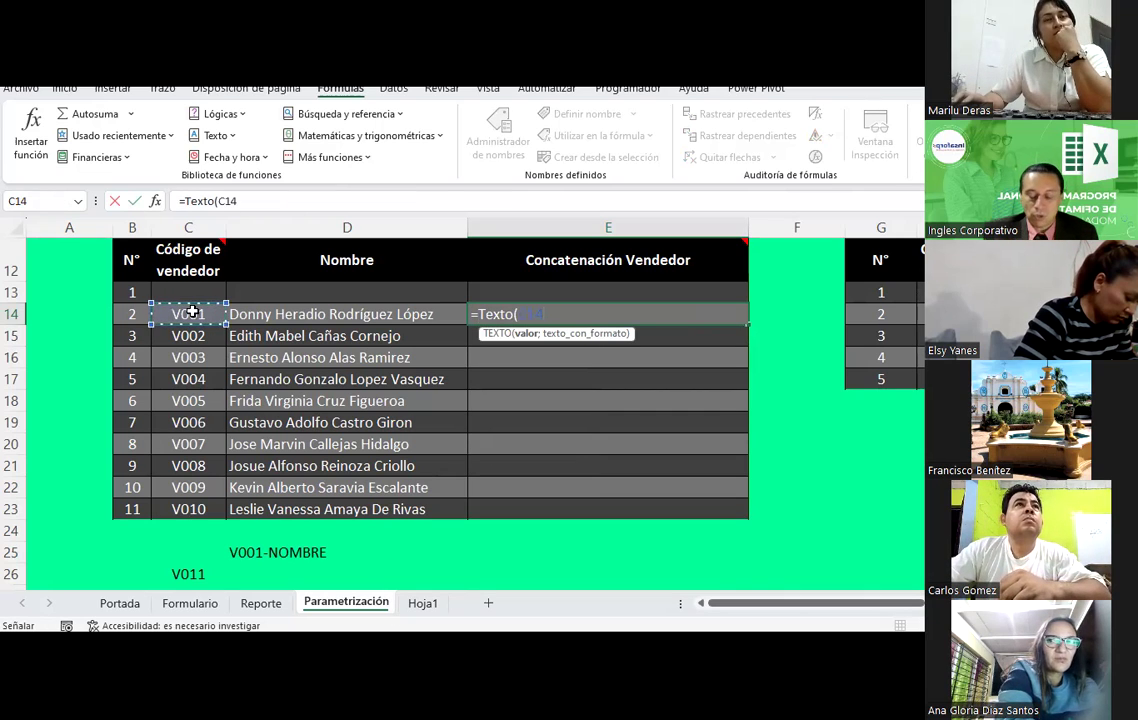
{"action": "type", "text": ";\""}
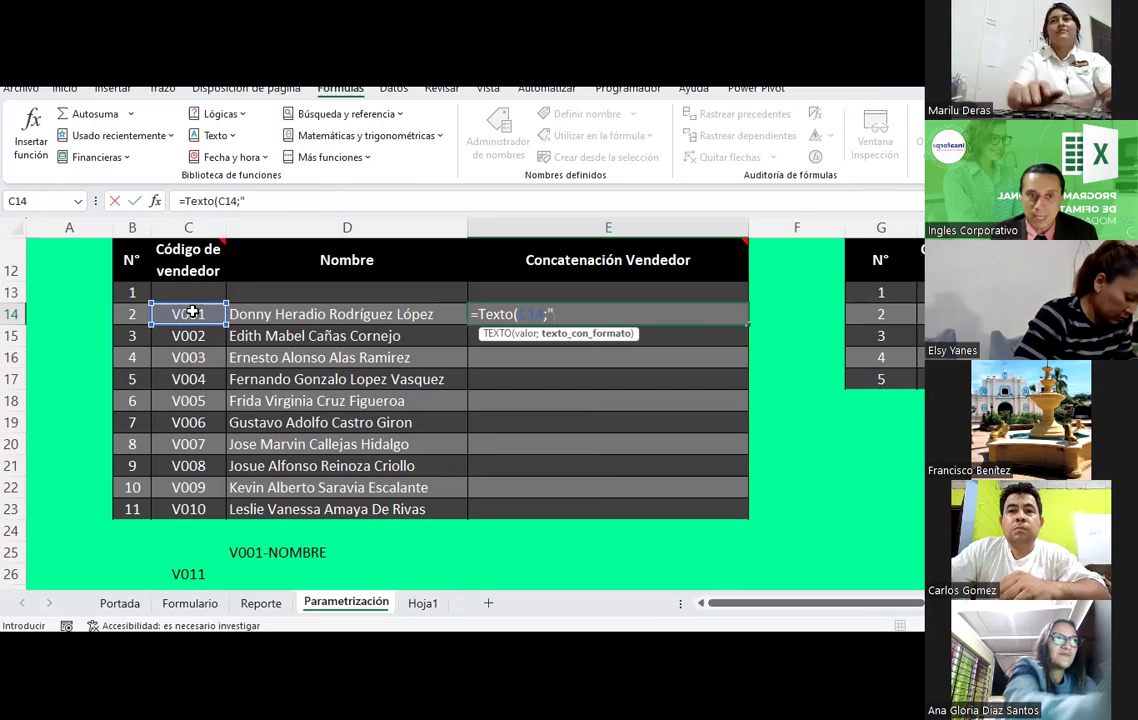
{"action": "type", "text": "v"}
{"action": "key", "text": "BackSpace"}
{"action": "type", "text": "V000\")"}
{"action": "key", "text": "Return"}
{"action": "key", "text": "Up"}
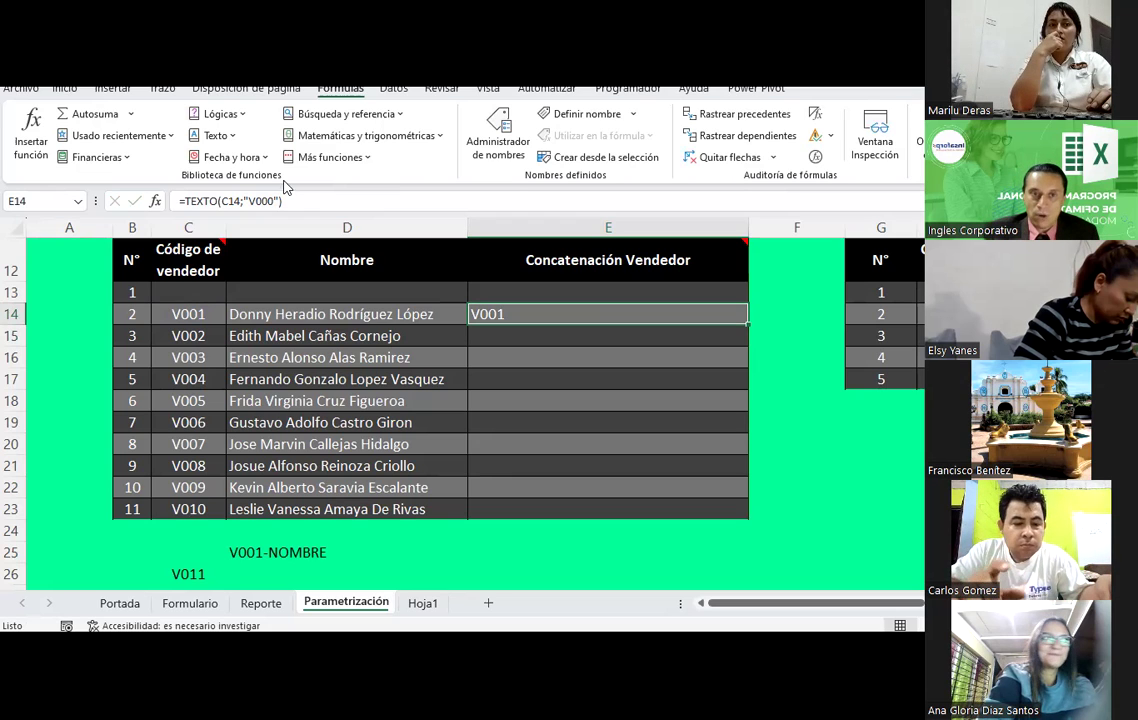
Step: Append &"-" to E14's formula so it displays V001-
{"action": "left_click", "coordinate": [313, 201]}
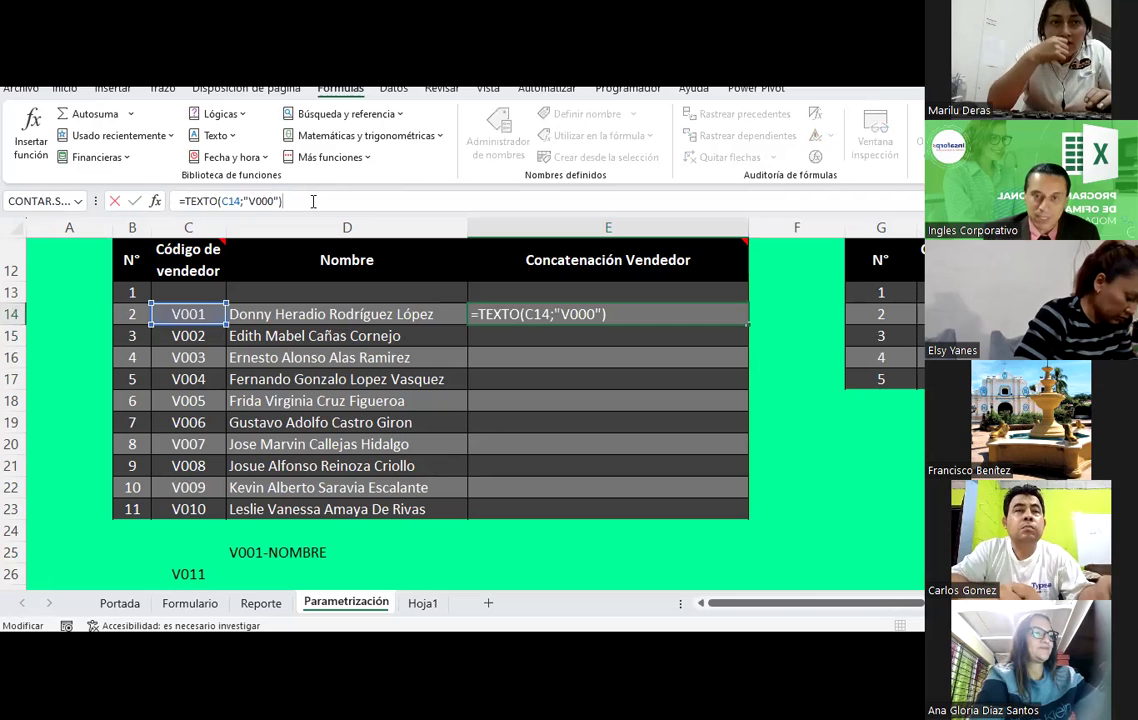
{"action": "type", "text": "&\"-\""}
{"action": "key", "text": "Return"}
{"action": "key", "text": "Up"}
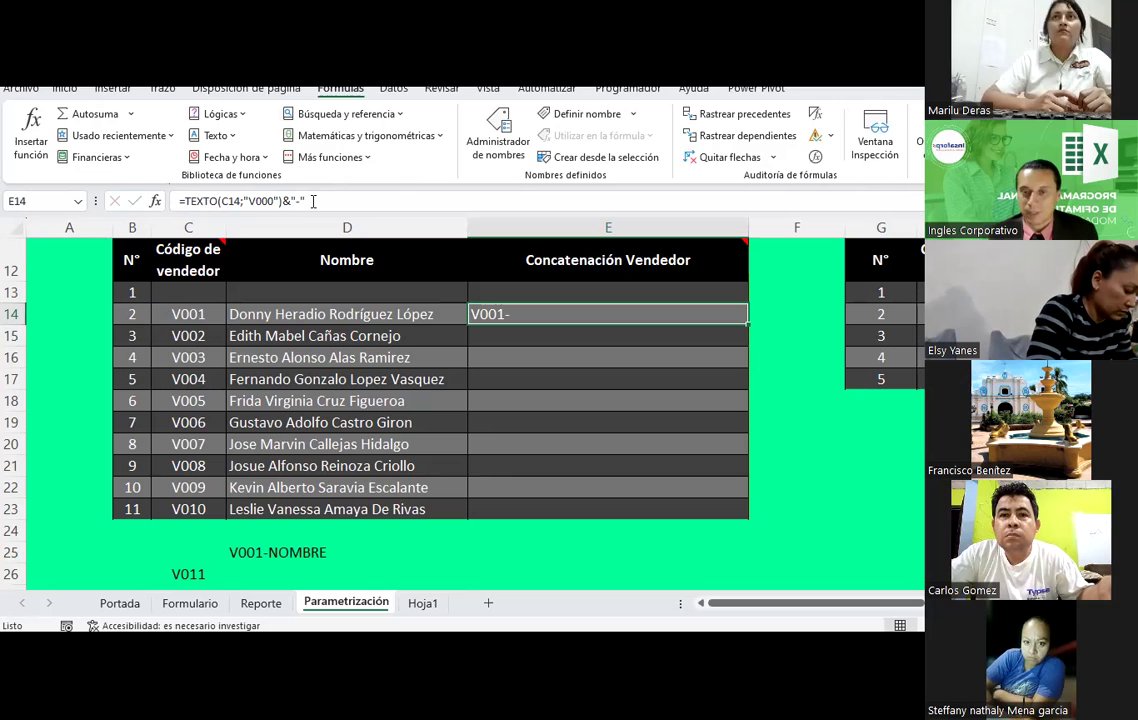
Step: Append &D14 to E14's formula so it shows V001- plus the first vendor's name
{"action": "left_click", "coordinate": [313, 201]}
{"action": "type", "text": "&"}
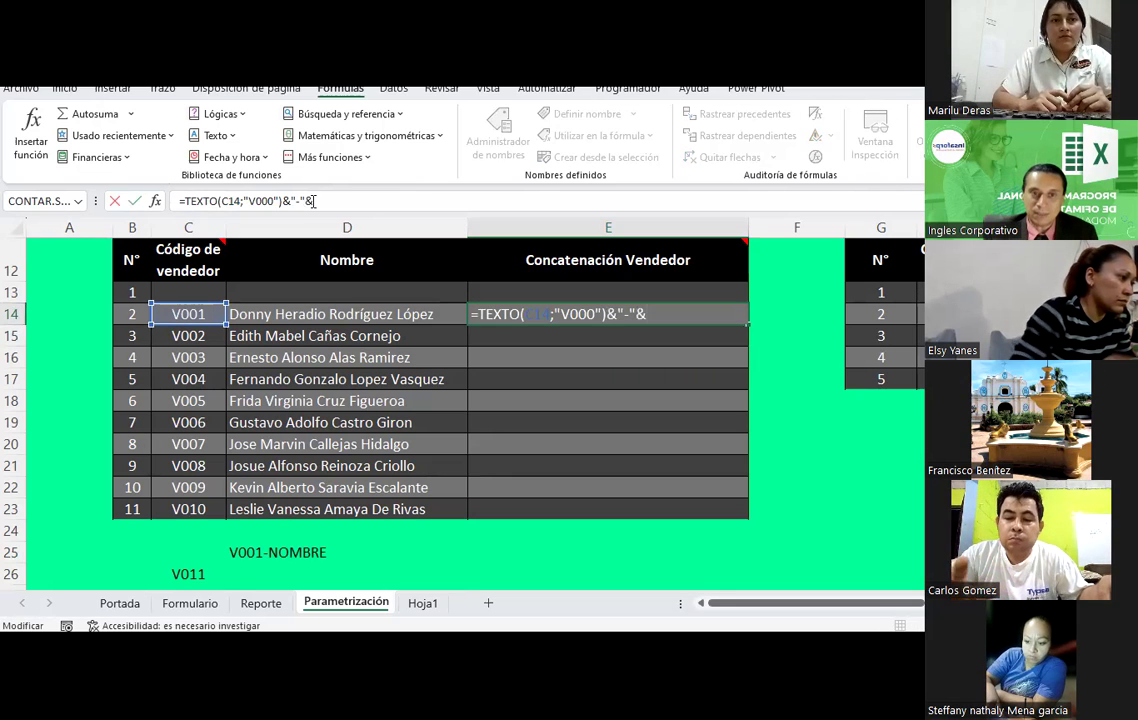
{"action": "left_click", "coordinate": [322, 316]}
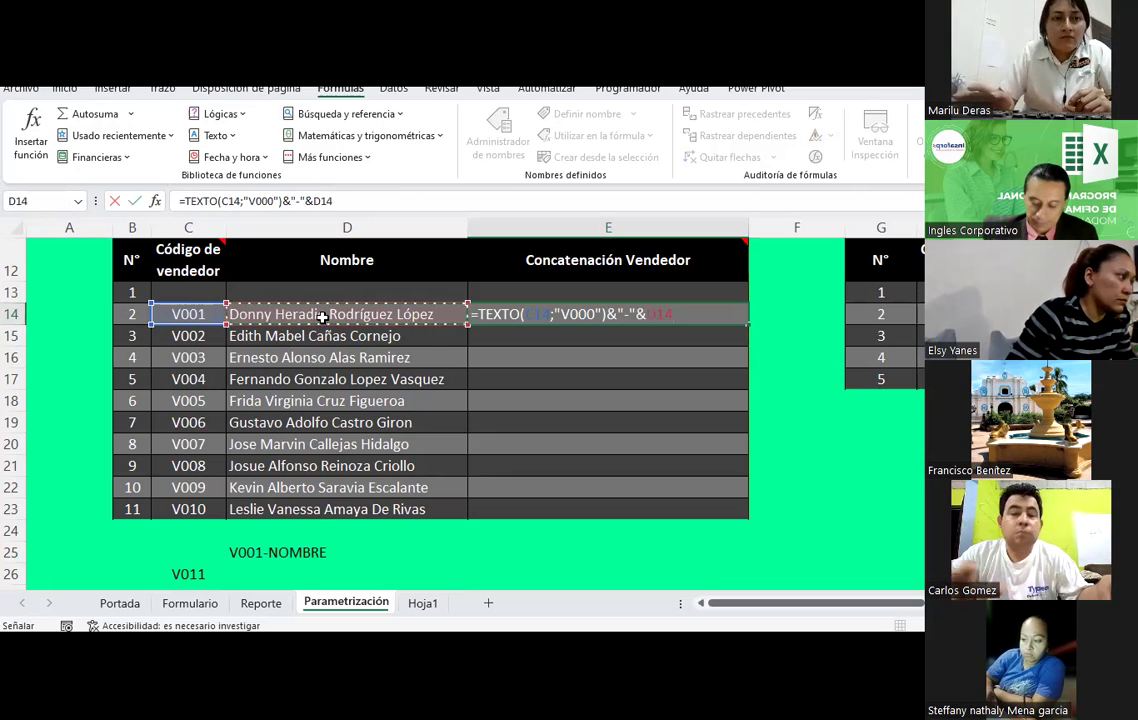
{"action": "key", "text": "Return"}
{"action": "key", "text": "Up"}
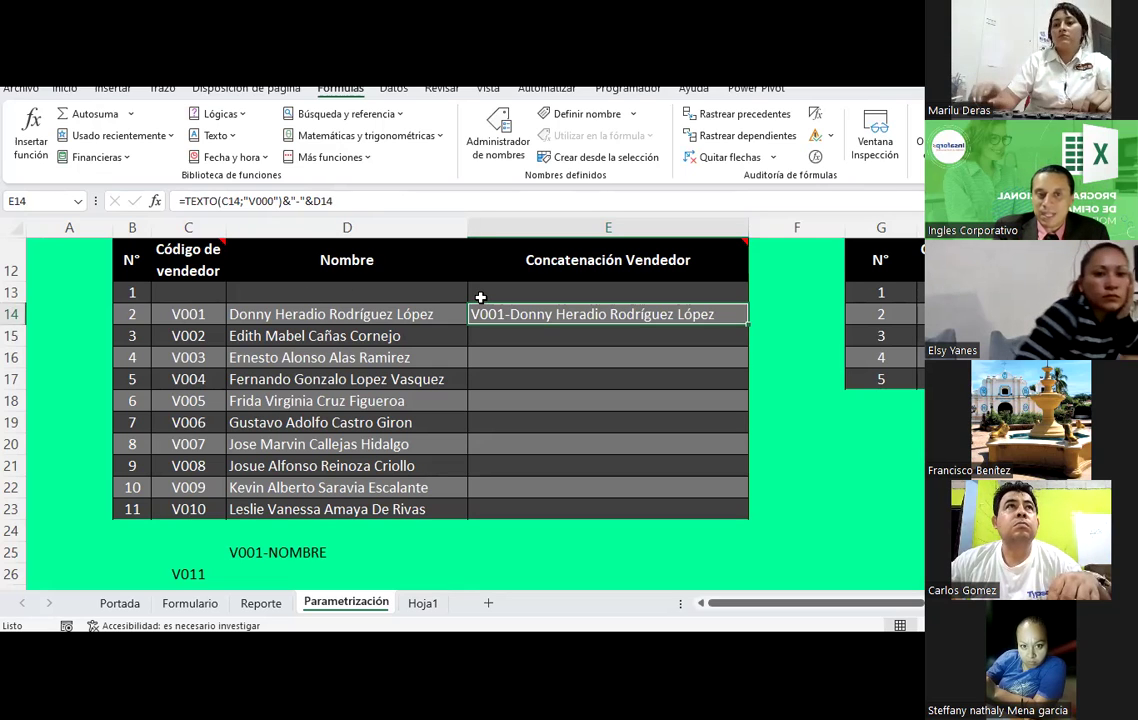
Step: Copy E14's formula into E15:E23 so every vendor shows its V001–V010 code and name
{"action": "key", "text": "ctrl+c"}
{"action": "left_click", "coordinate": [517, 334]}
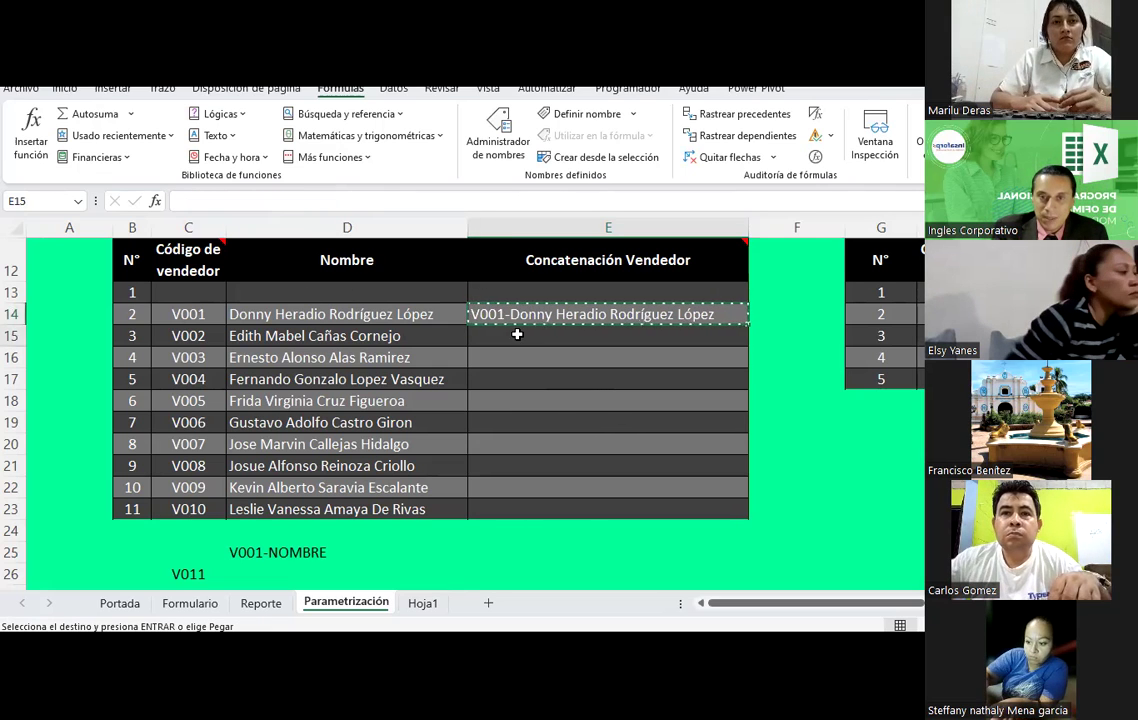
{"action": "left_click_drag", "start_coordinate": [517, 334], "coordinate": [531, 511]}
{"action": "right_click", "coordinate": [531, 511]}
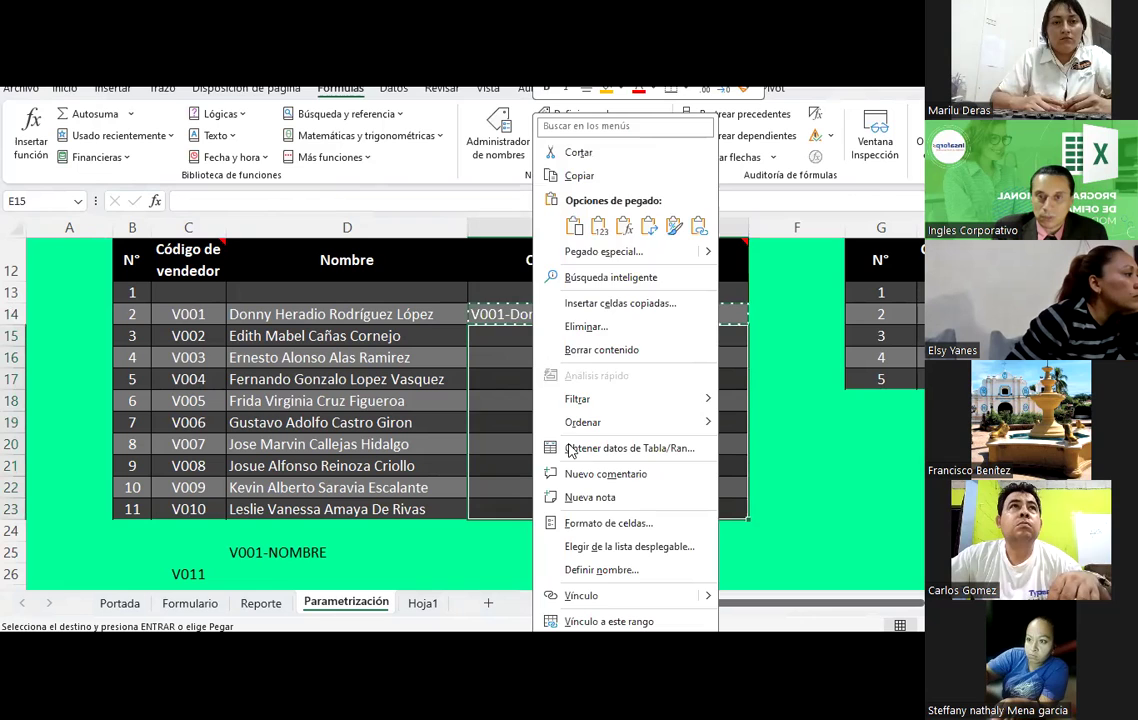
{"action": "left_click", "coordinate": [623, 226]}
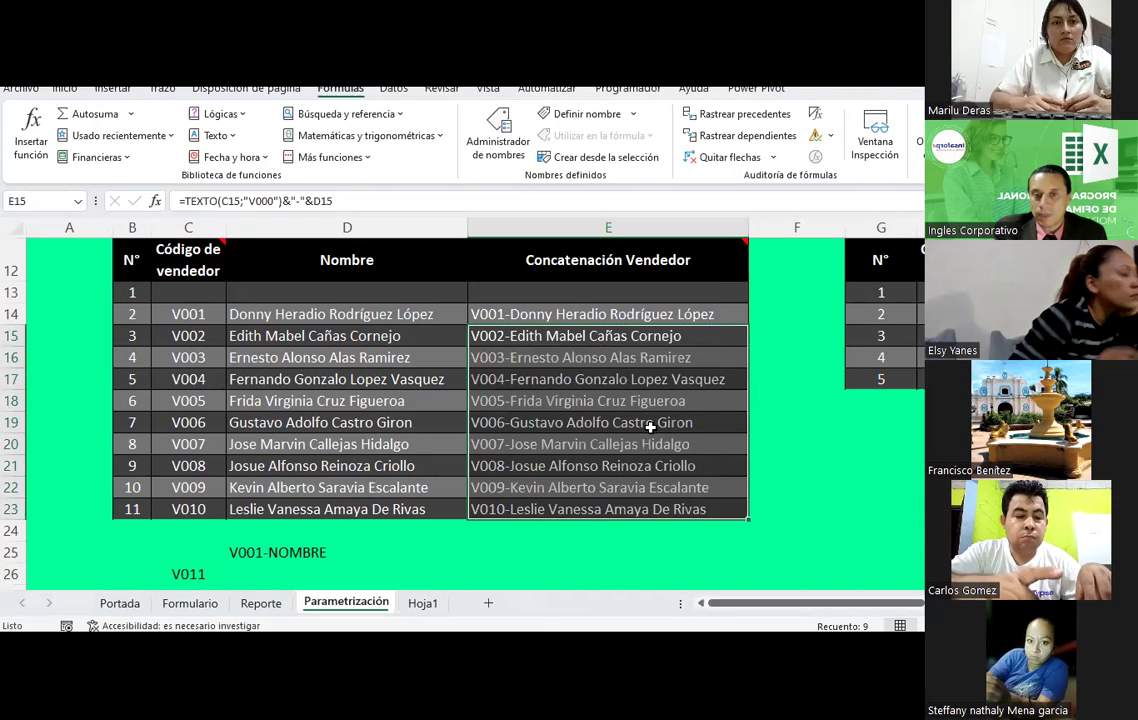
{"action": "left_click", "coordinate": [574, 312]}
{"action": "left_click", "coordinate": [552, 292]}
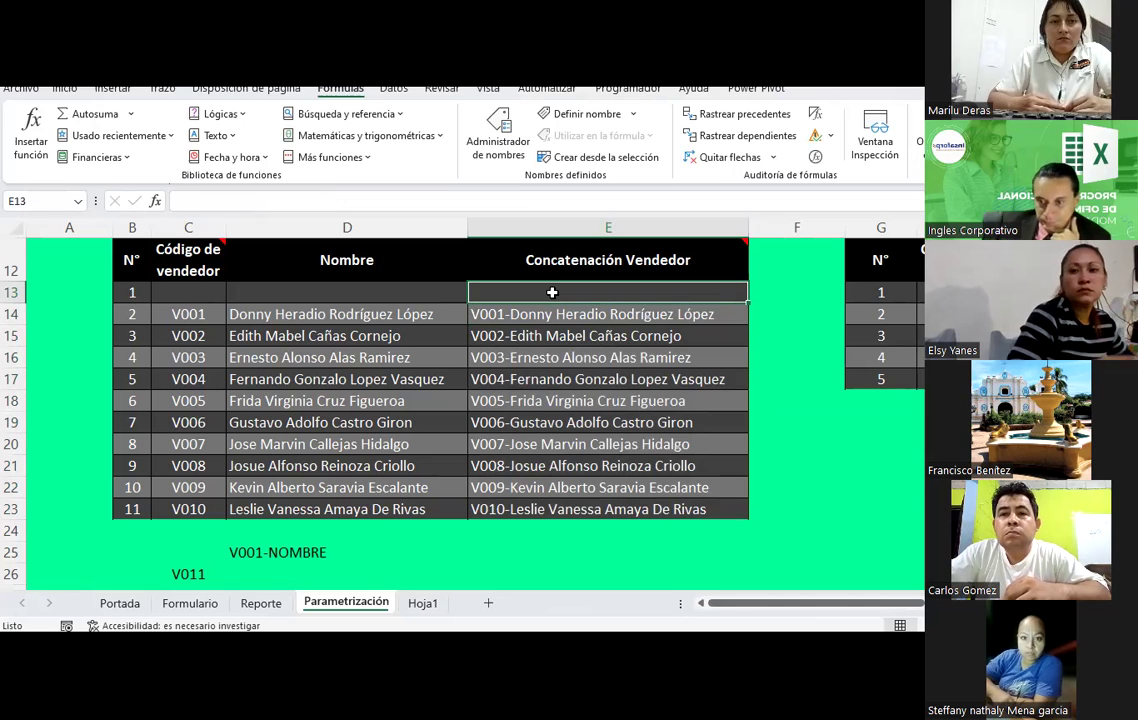
{"action": "key", "text": "Down"}
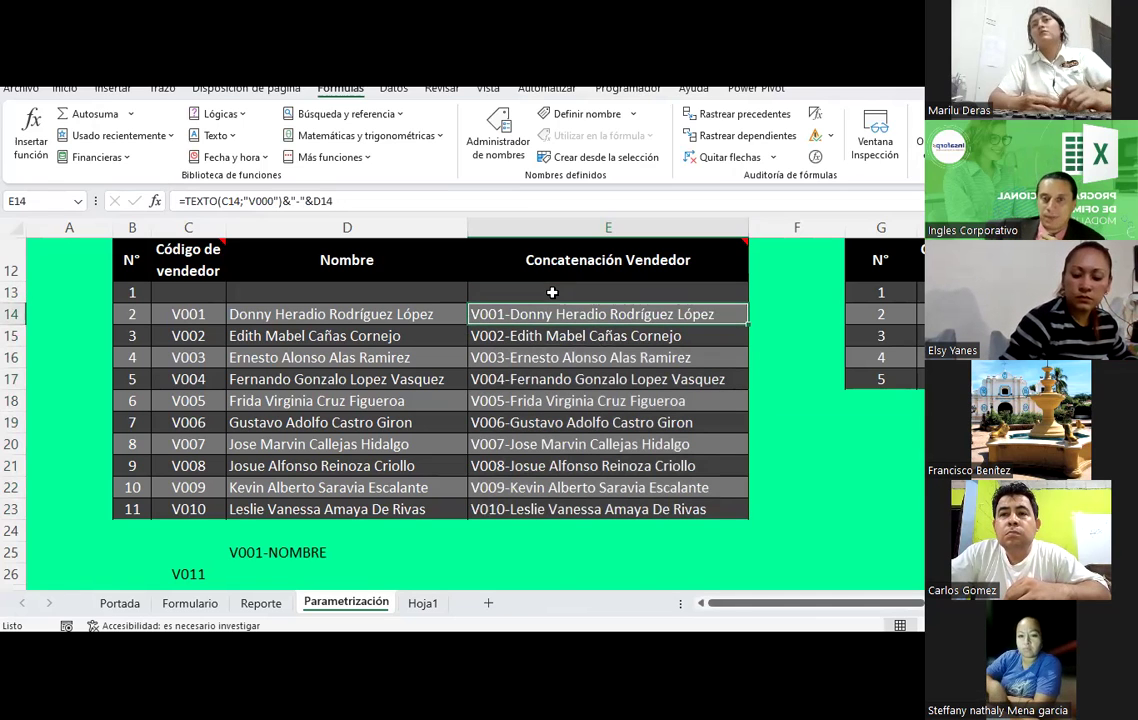
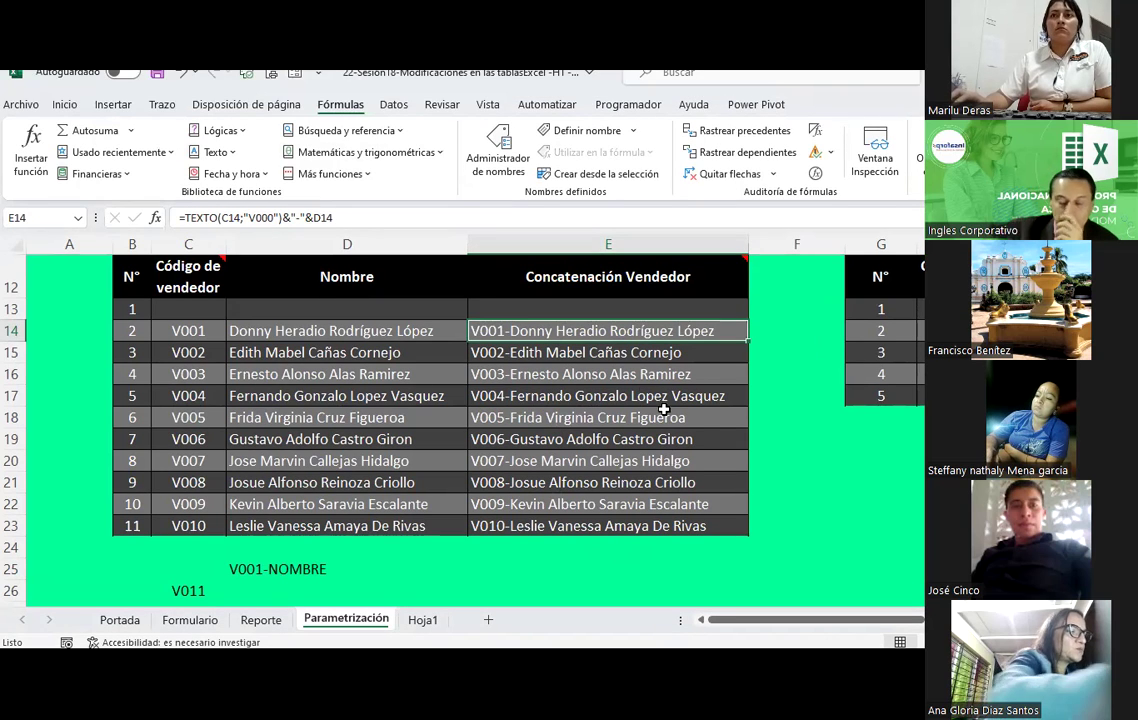
Step: Select the Concatenación Vendedor cells E13:E23 and define the name cod.v for them
{"action": "left_click_drag", "start_coordinate": [551, 306], "coordinate": [554, 526]}
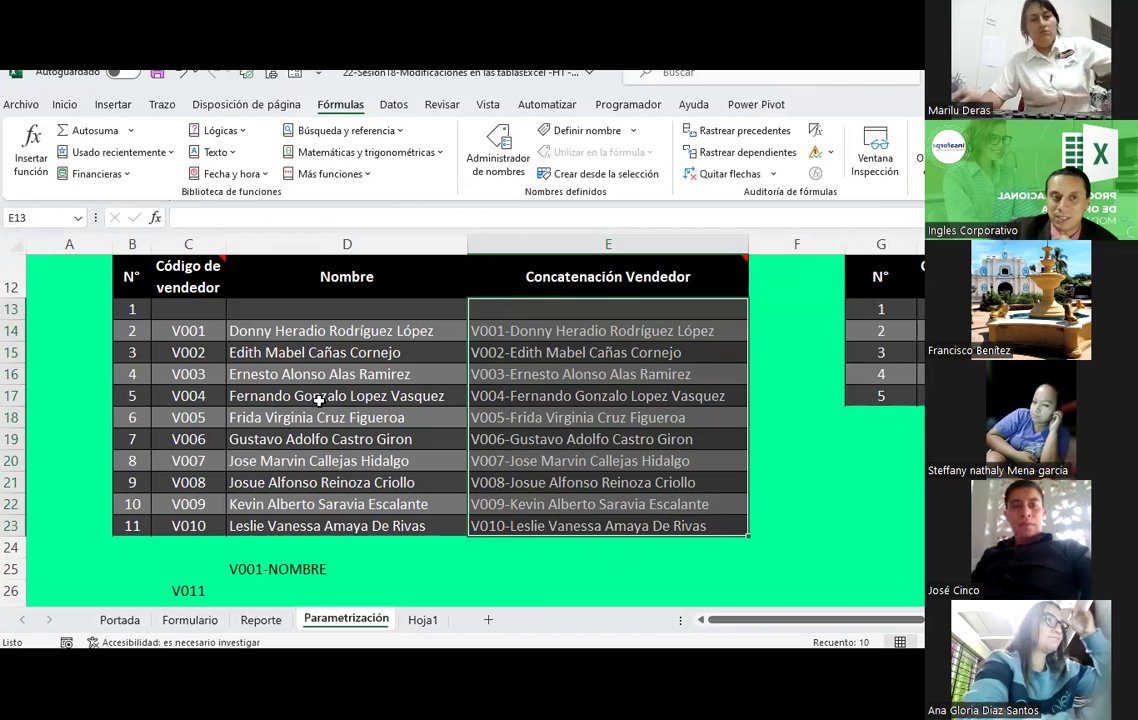
{"action": "left_click", "coordinate": [33, 218]}
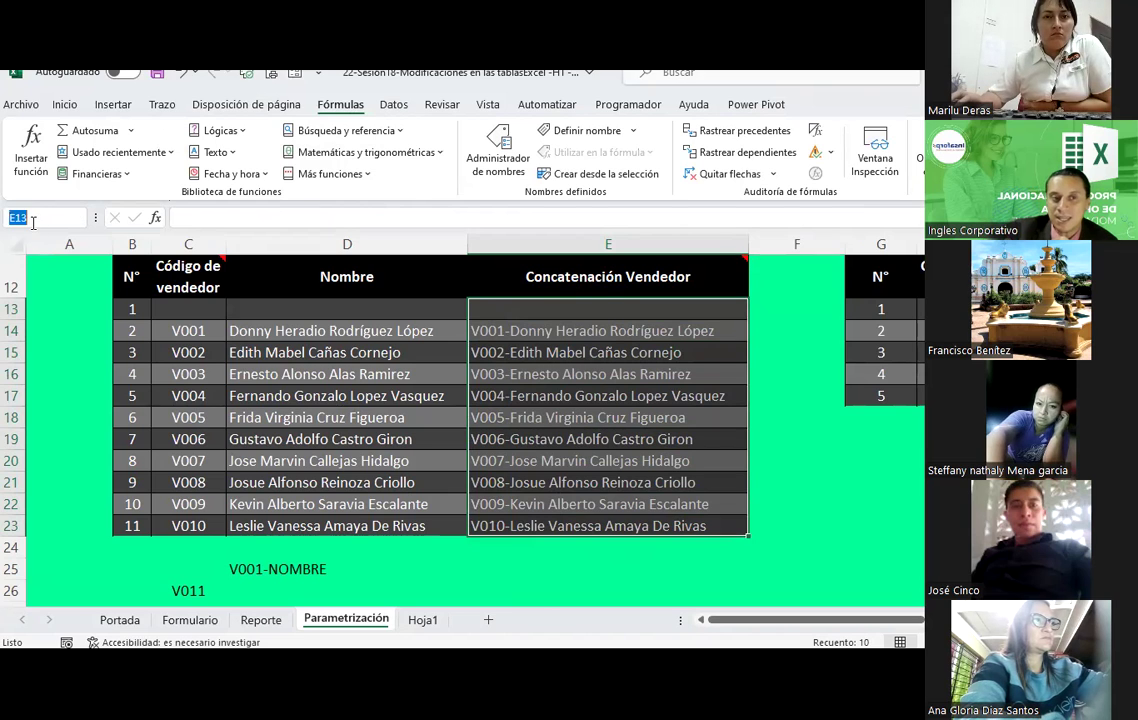
{"action": "type", "text": "co"}
{"action": "key", "text": "BackSpace"}
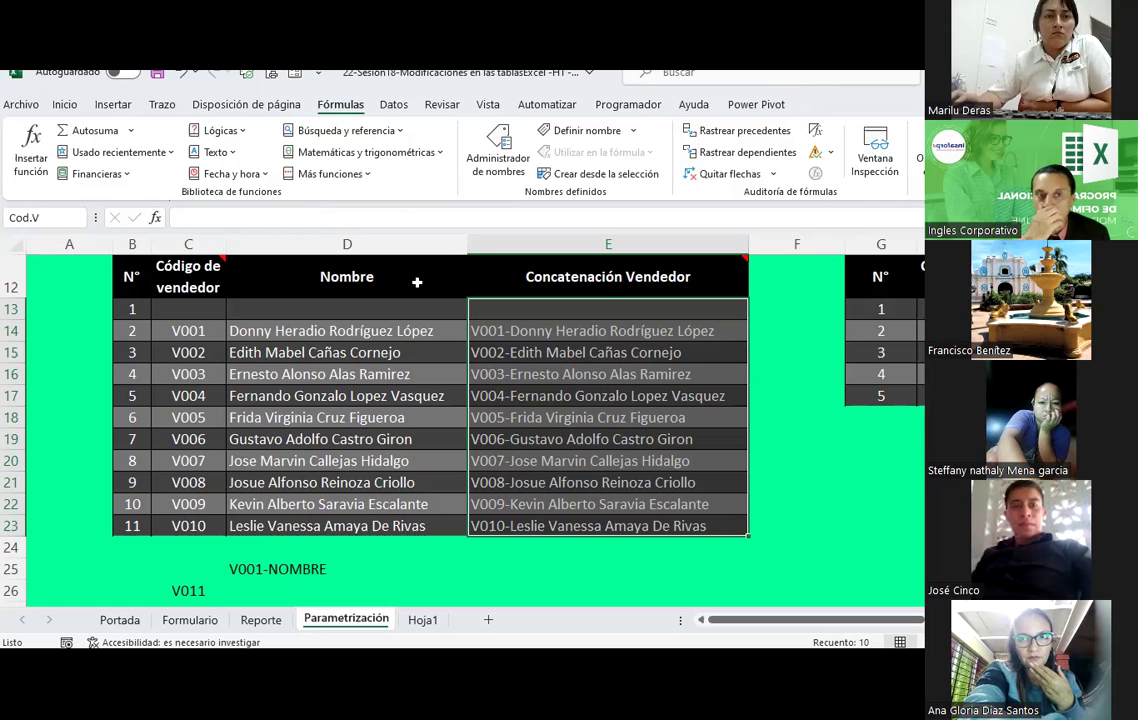
{"action": "key", "text": "BackSpace"}
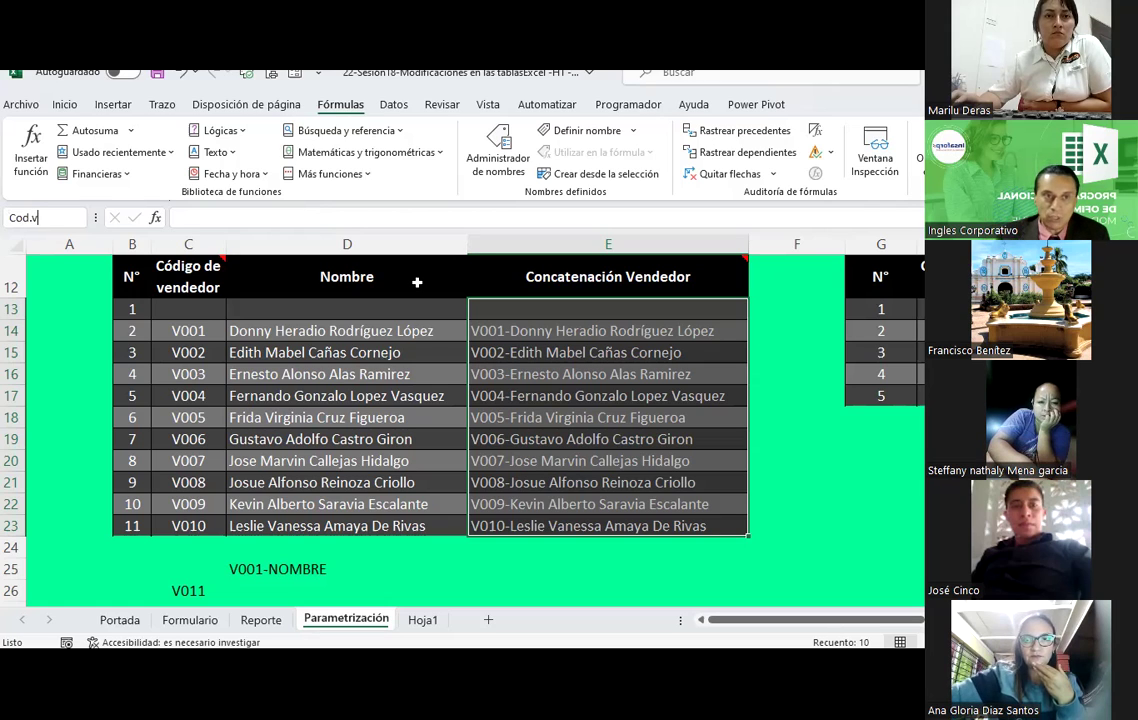
{"action": "key", "text": "BackSpace"}
{"action": "key", "text": "BackSpace"}
{"action": "key", "text": "BackSpace"}
{"action": "type", "text": "d.v"}
{"action": "key", "text": "Return"}
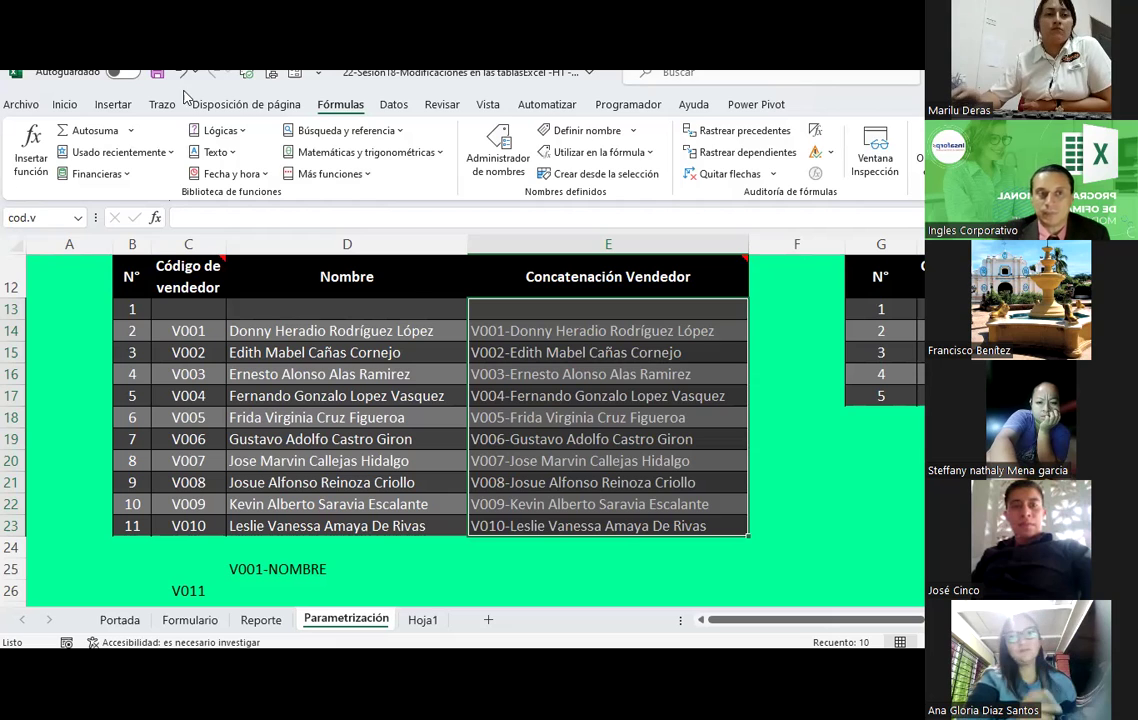
{"action": "left_click", "coordinate": [836, 400]}
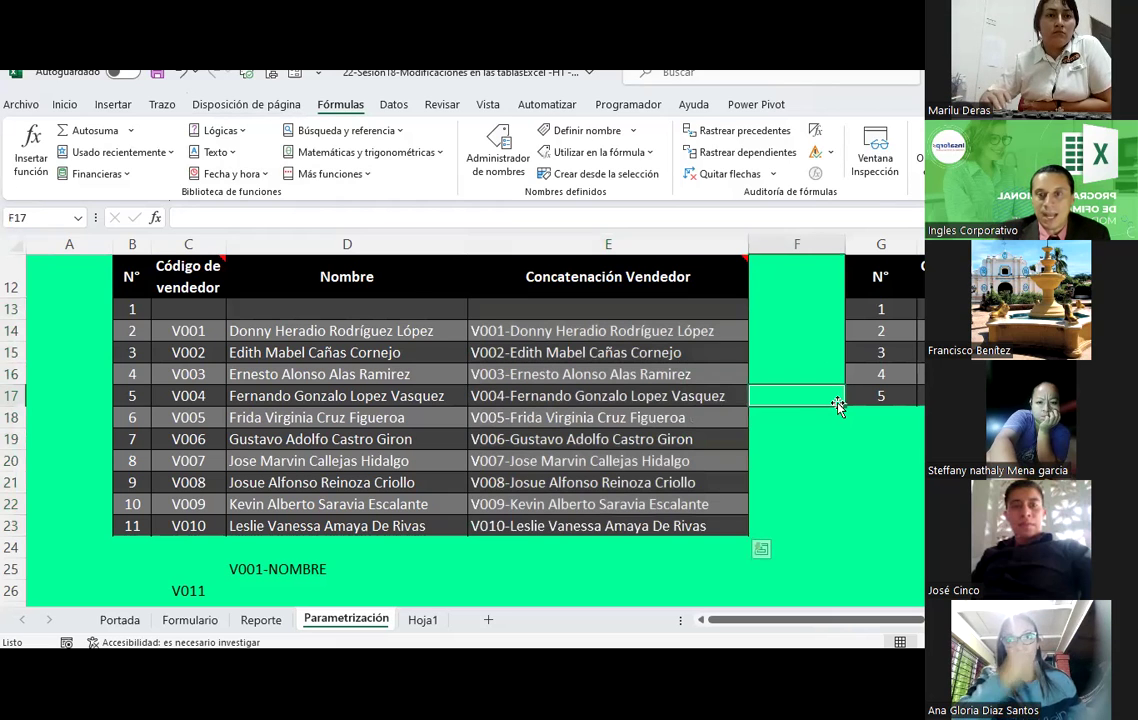
{"action": "left_click", "coordinate": [595, 311]}
{"action": "left_click", "coordinate": [489, 141]}
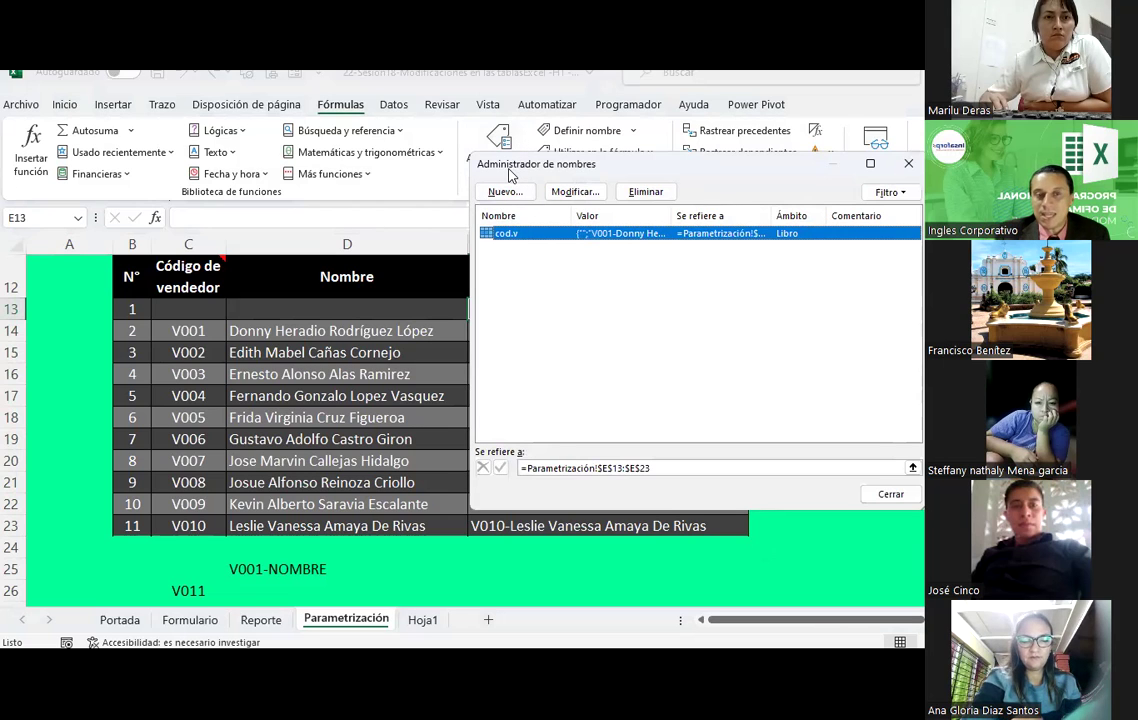
{"action": "left_click_drag", "start_coordinate": [510, 175], "coordinate": [162, 76]}
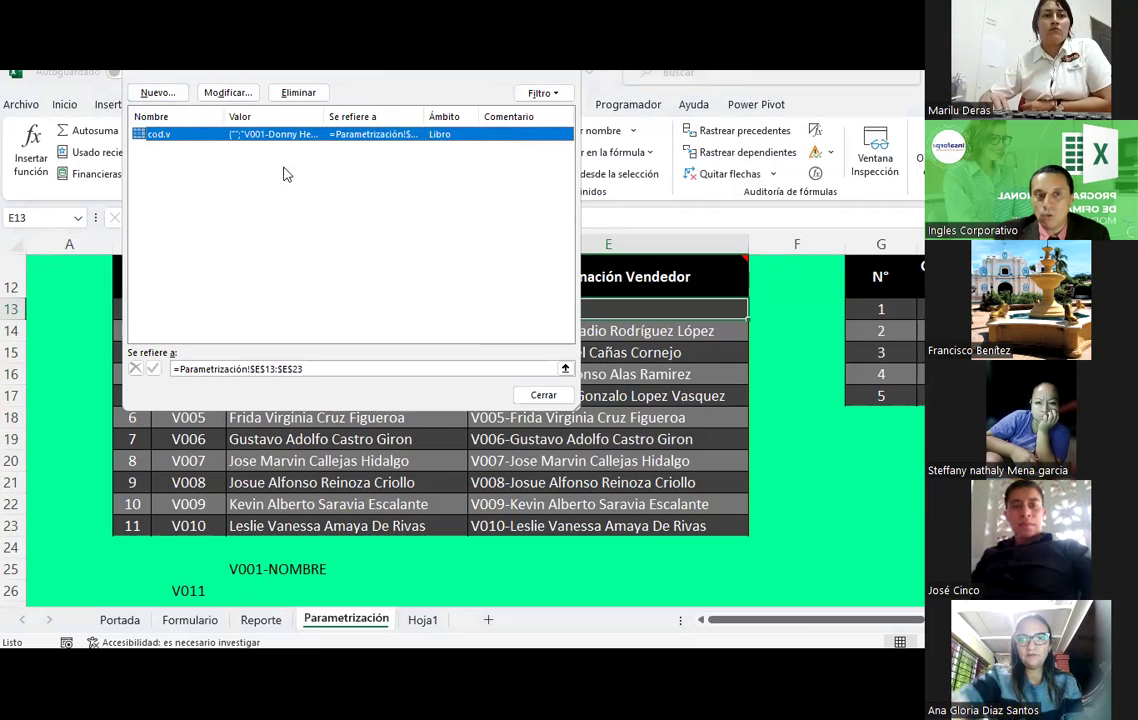
{"action": "left_click", "coordinate": [545, 395]}
{"action": "left_click_drag", "start_coordinate": [564, 308], "coordinate": [547, 523]}
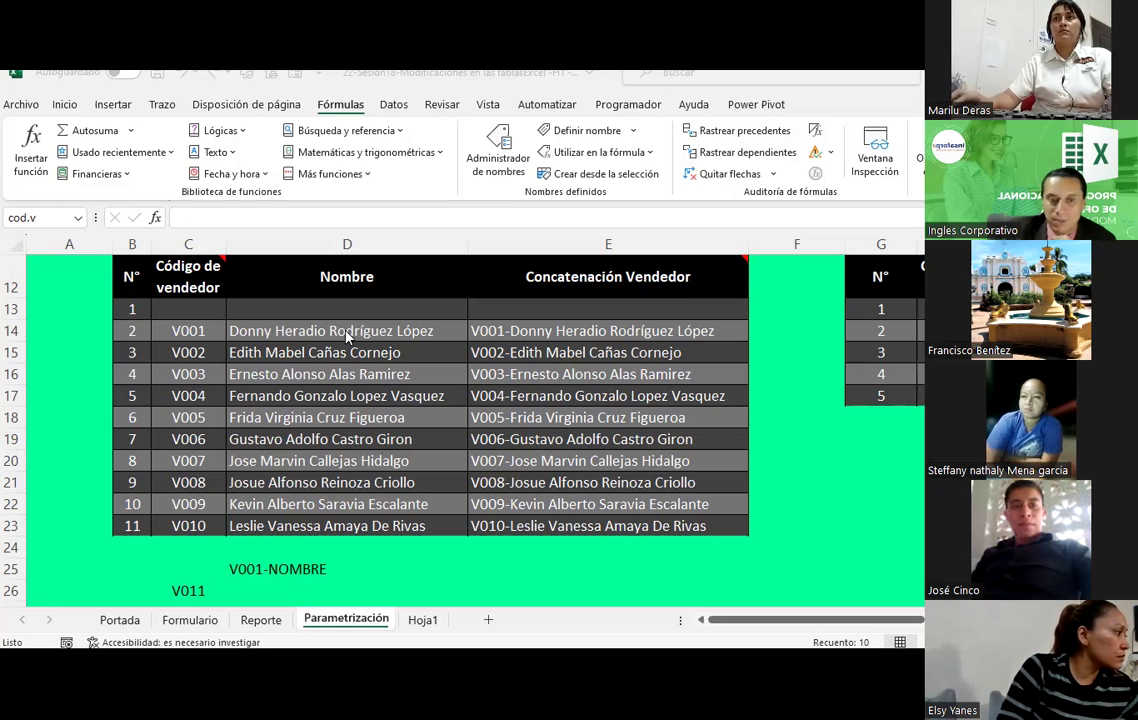
Step: On the Formulario sheet, select the Vendedor cells C19:C28 and go to the Datos ribbon
{"action": "left_click", "coordinate": [178, 622]}
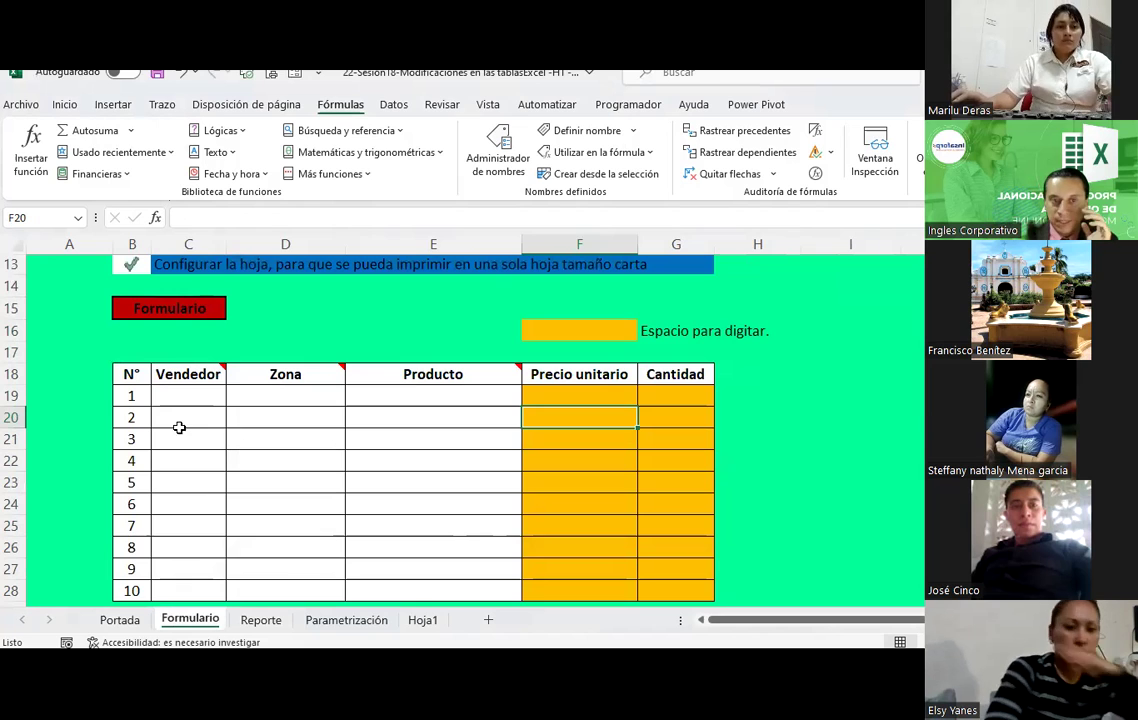
{"action": "left_click_drag", "start_coordinate": [178, 395], "coordinate": [186, 600]}
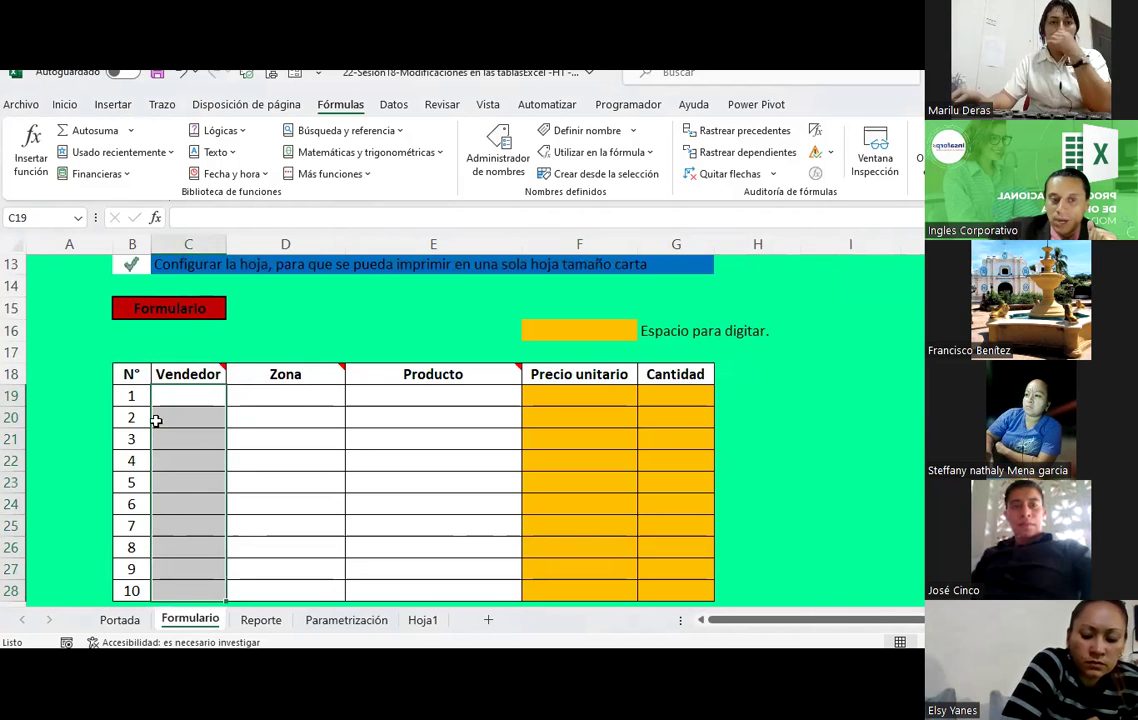
{"action": "left_click", "coordinate": [396, 106]}
Step: Begin a Lista validation for the Vendedor cells, try a sheet source, then cancel
{"action": "left_click", "coordinate": [785, 176]}
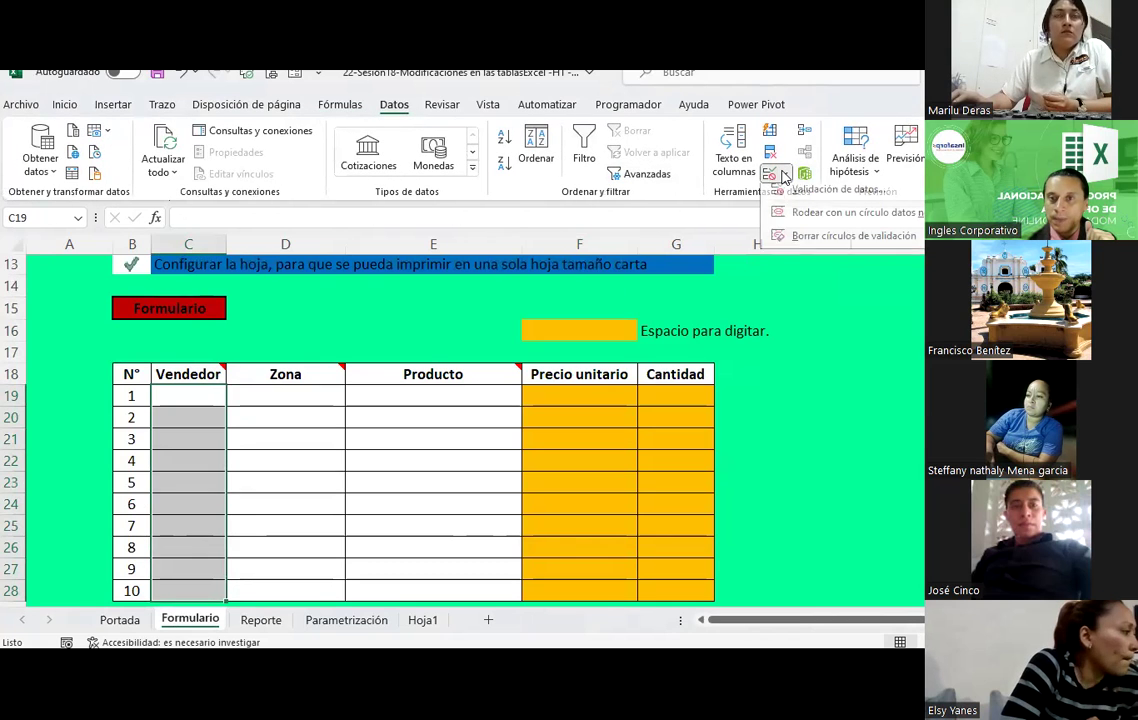
{"action": "left_click", "coordinate": [786, 197]}
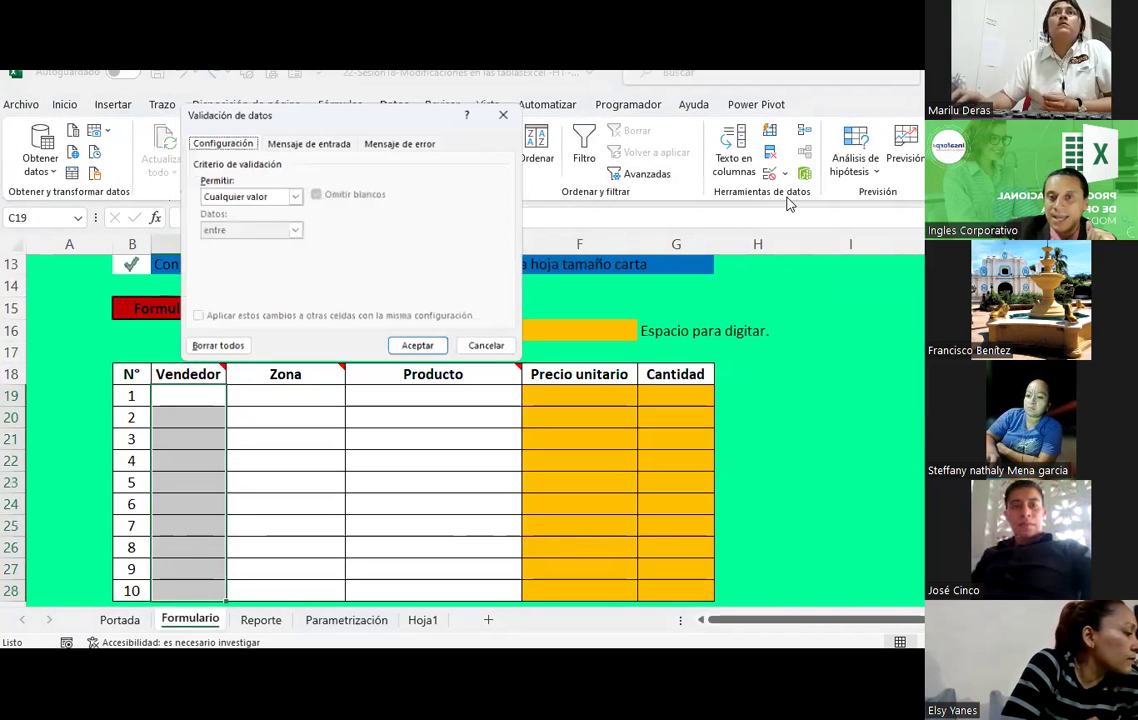
{"action": "left_click", "coordinate": [293, 195]}
{"action": "left_click", "coordinate": [240, 244]}
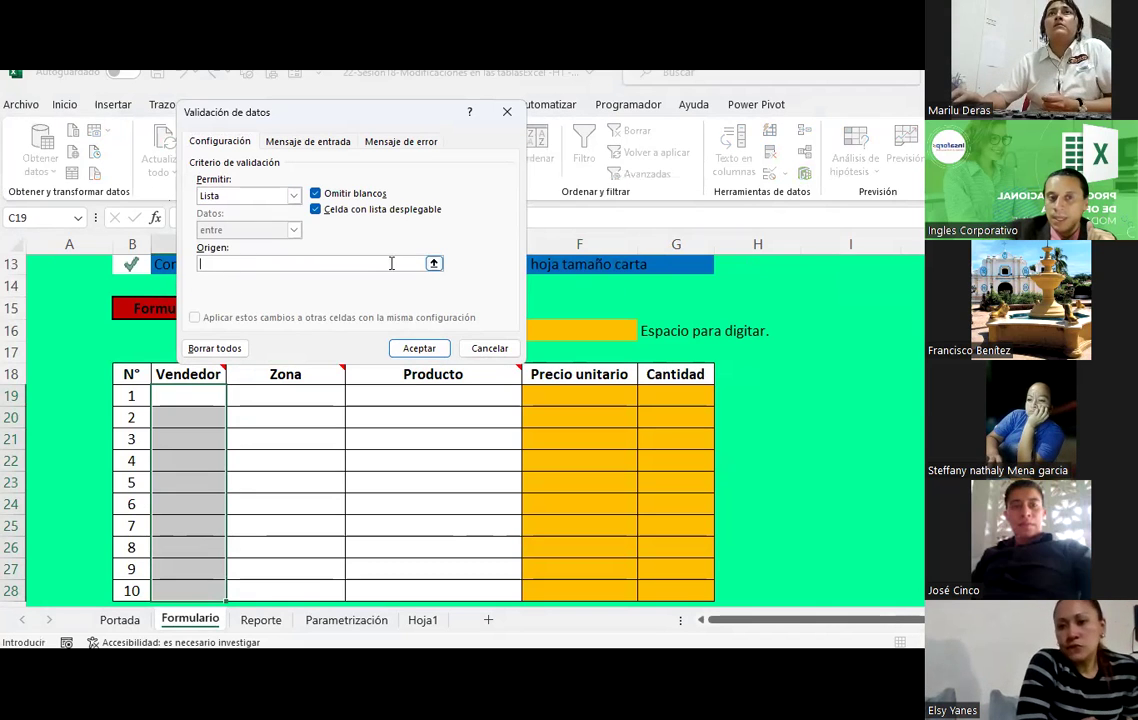
{"action": "left_click", "coordinate": [433, 263]}
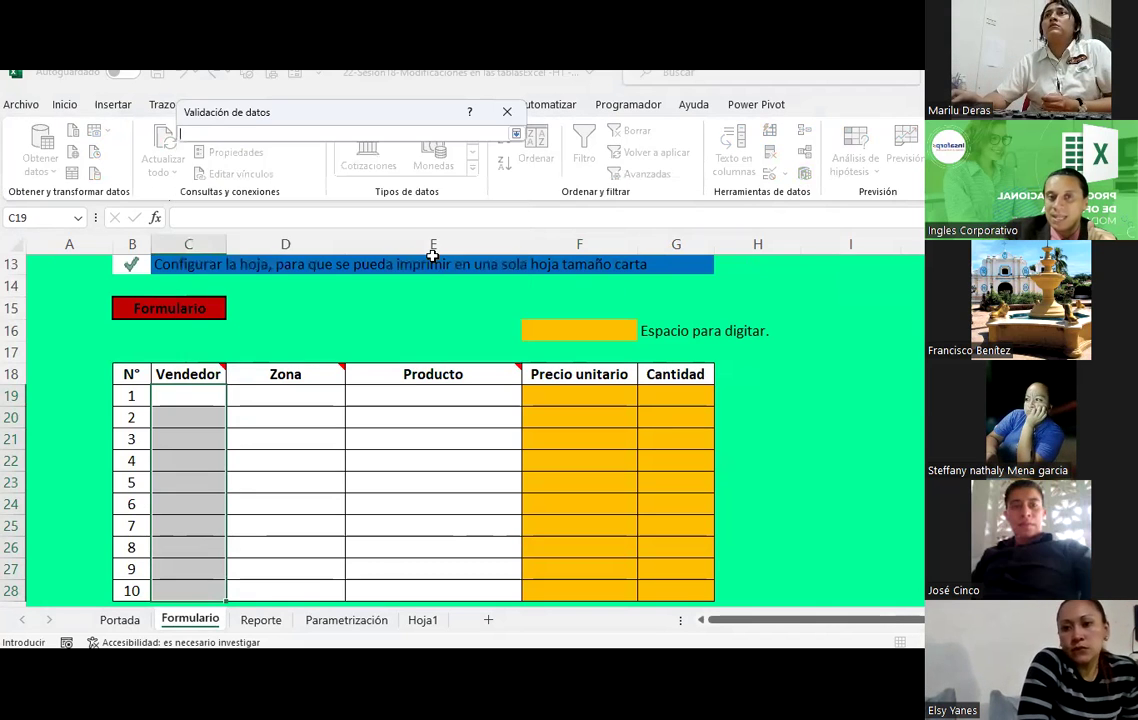
{"action": "left_click", "coordinate": [360, 622]}
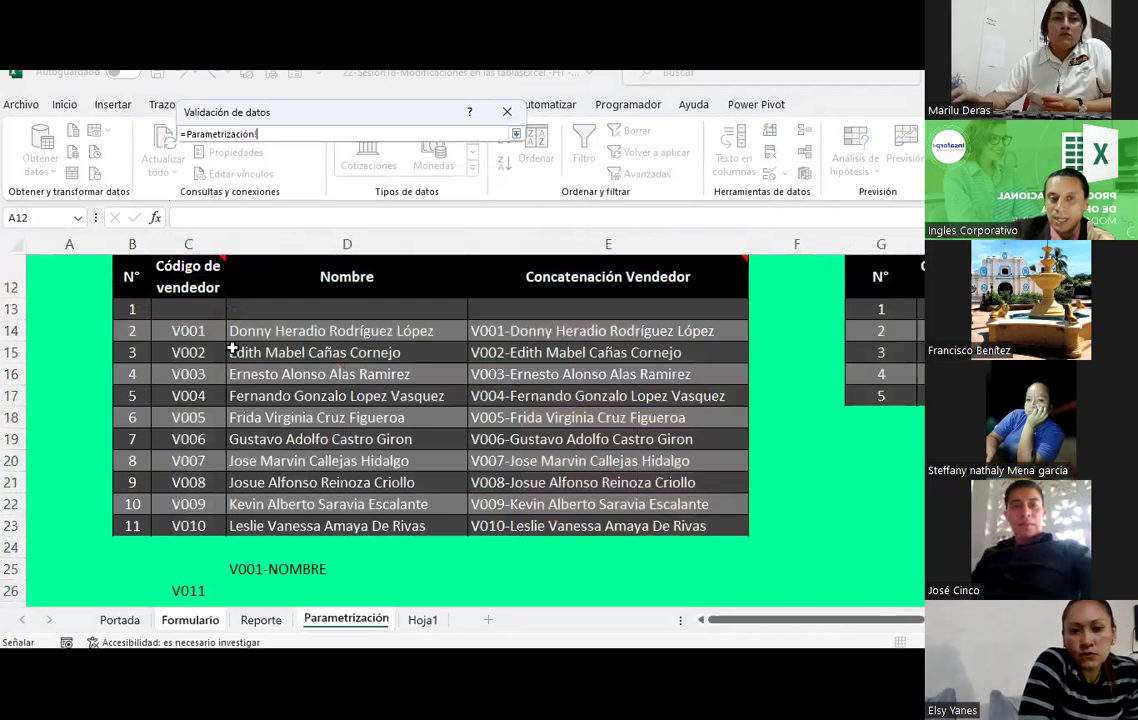
{"action": "left_click", "coordinate": [190, 622]}
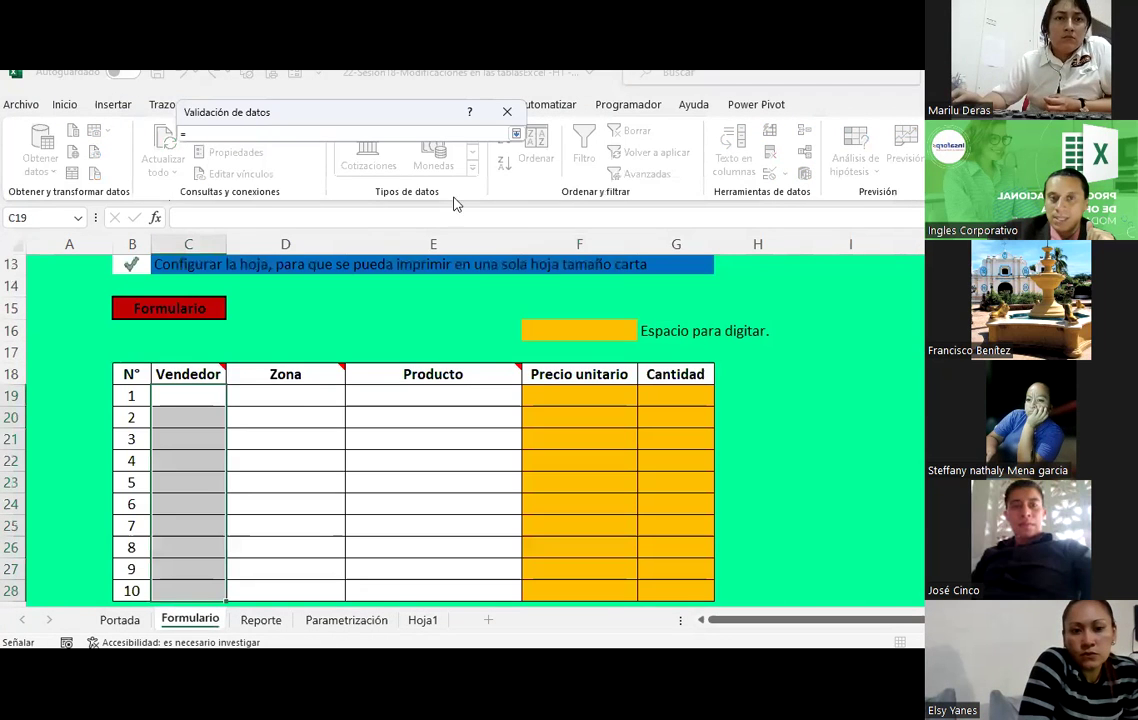
{"action": "left_click", "coordinate": [515, 133]}
{"action": "left_click", "coordinate": [245, 264]}
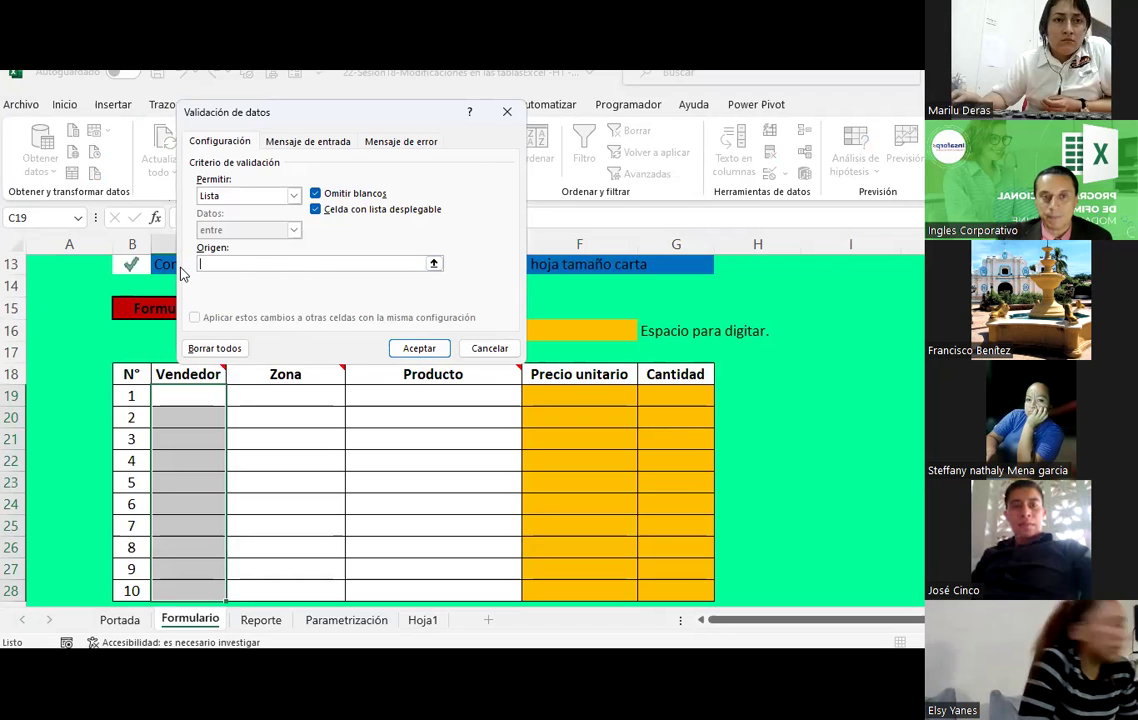
{"action": "key", "text": "F3"}
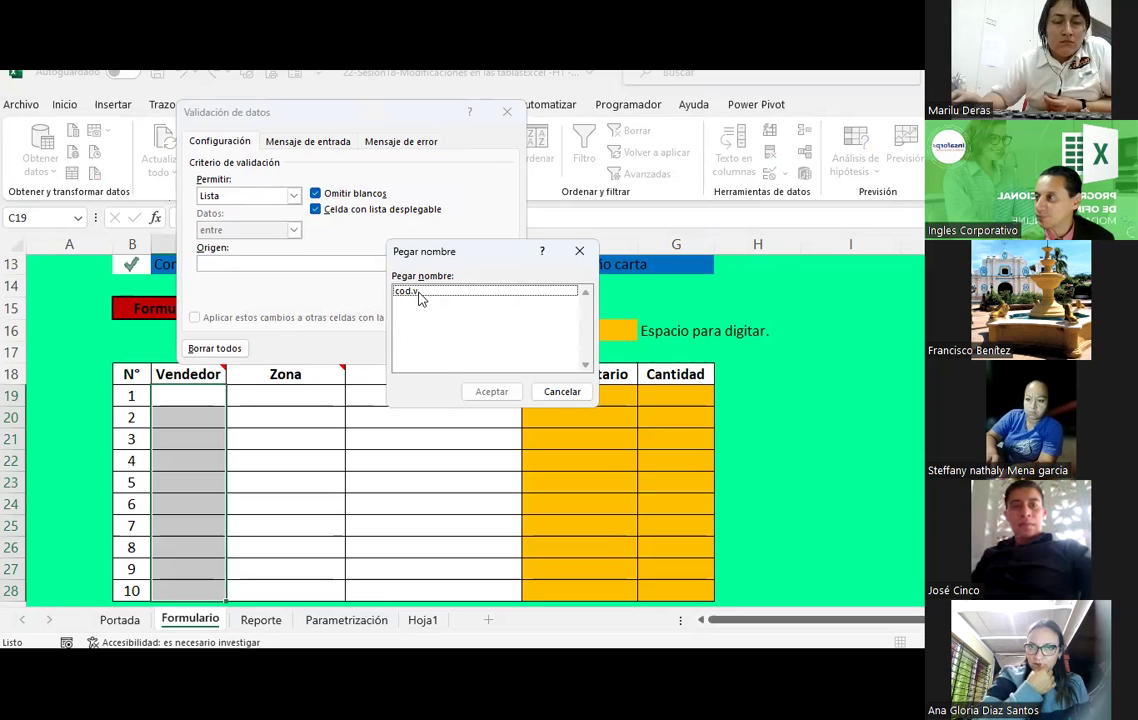
{"action": "key", "text": "Escape"}
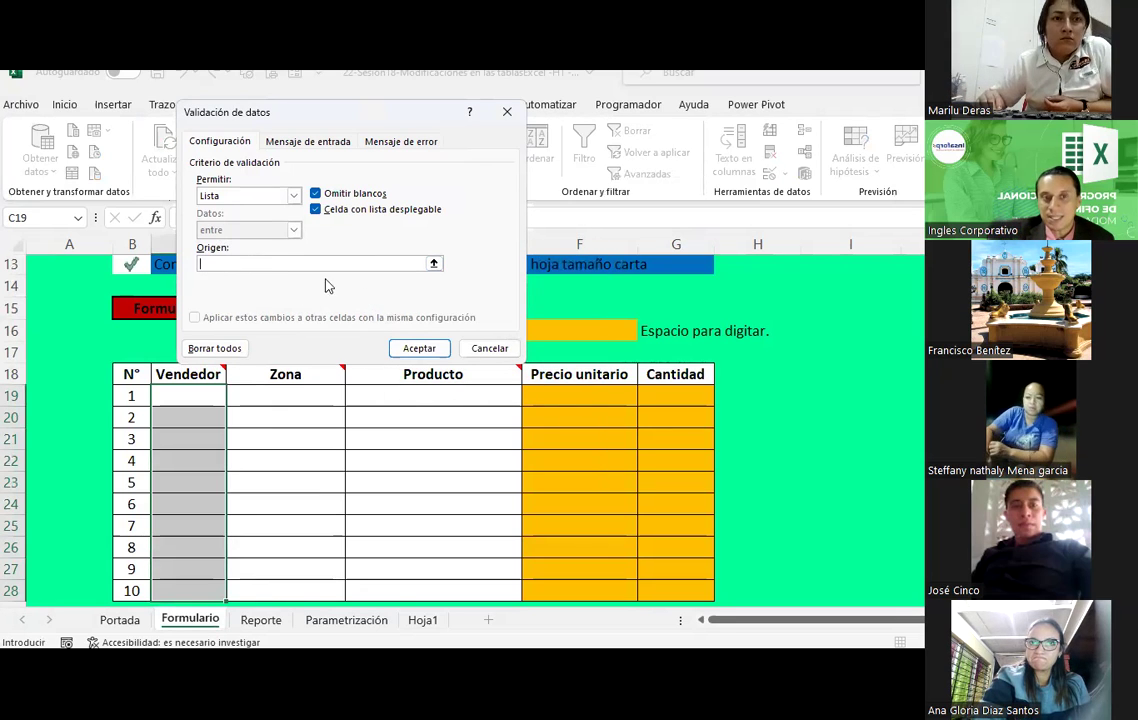
{"action": "left_click", "coordinate": [250, 263]}
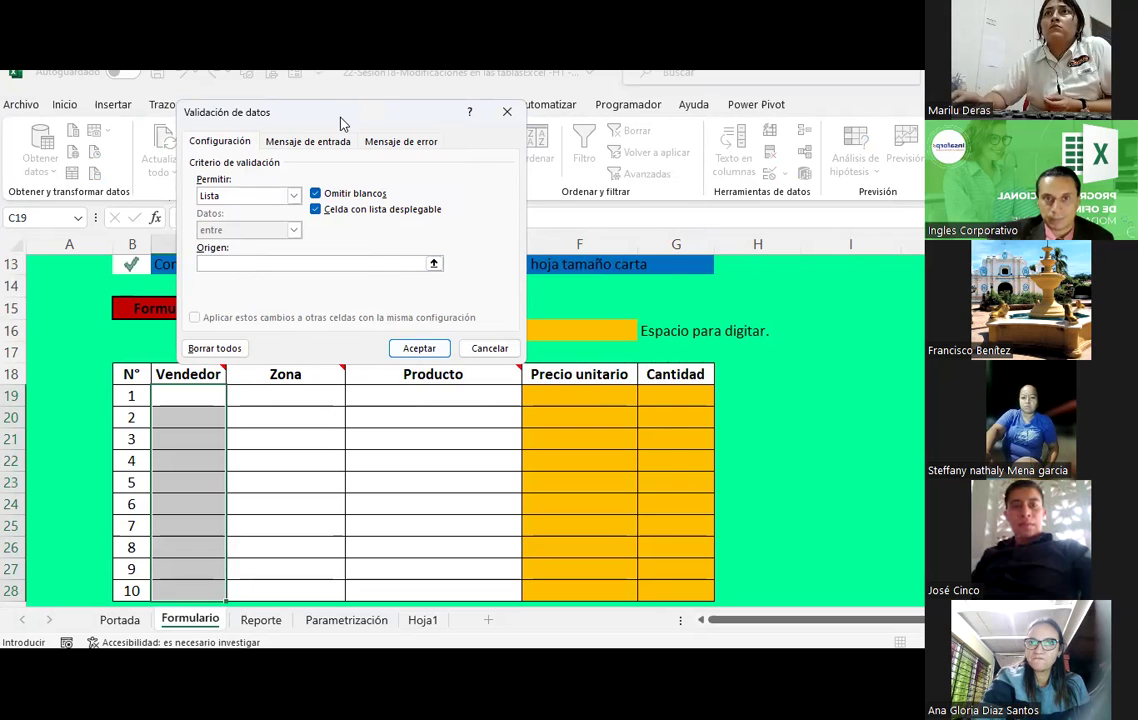
{"action": "left_click_drag", "start_coordinate": [340, 122], "coordinate": [483, 241]}
{"action": "key", "text": "Escape"}
Step: Apply Lista data validation with Origen =cod.v, inserted through F3, to C19:C28
{"action": "left_click", "coordinate": [786, 174]}
{"action": "left_click", "coordinate": [790, 193]}
{"action": "left_click", "coordinate": [380, 318]}
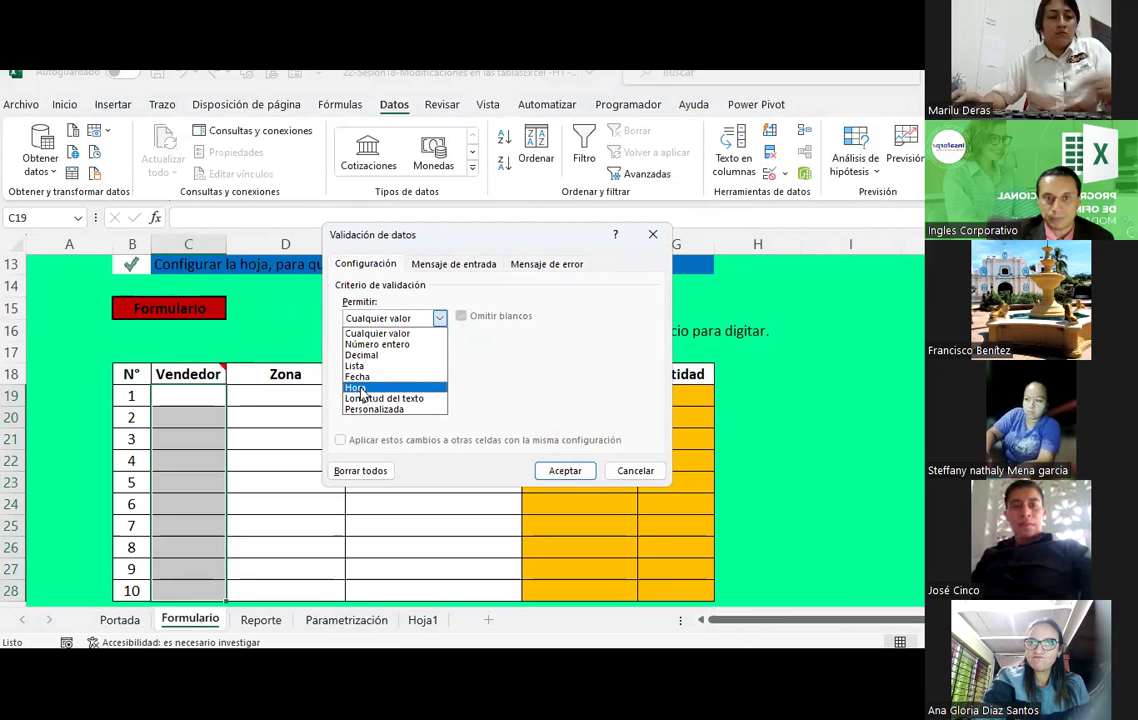
{"action": "left_click", "coordinate": [355, 365]}
{"action": "left_click", "coordinate": [350, 388]}
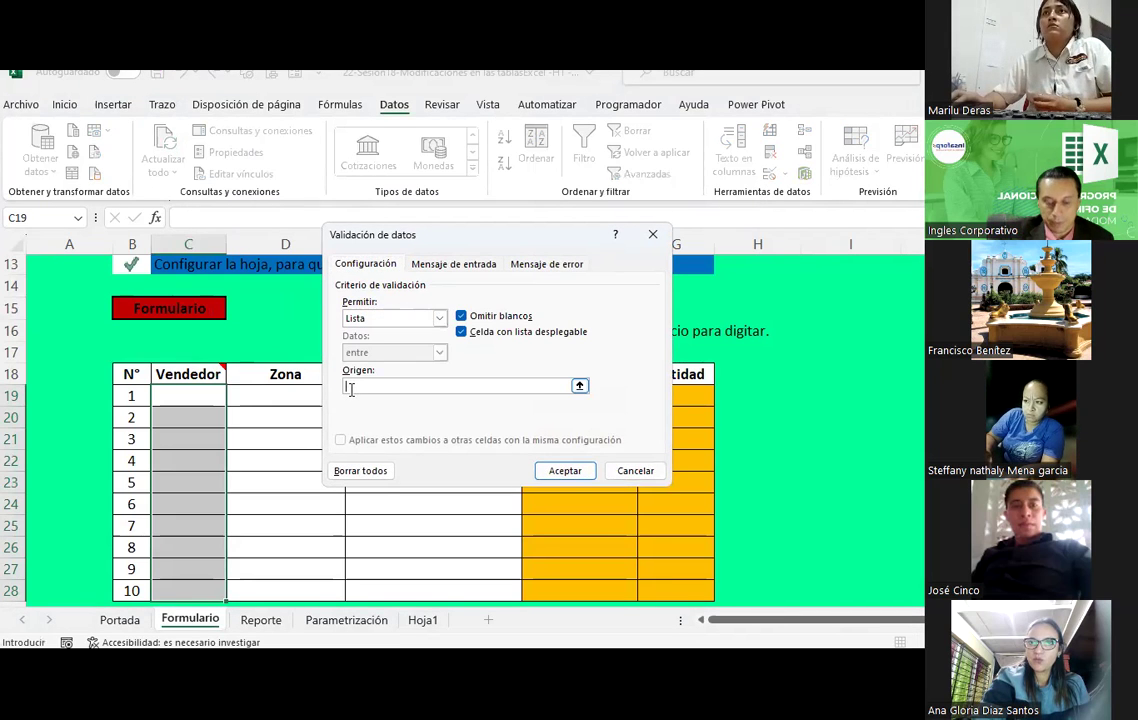
{"action": "key", "text": "F3"}
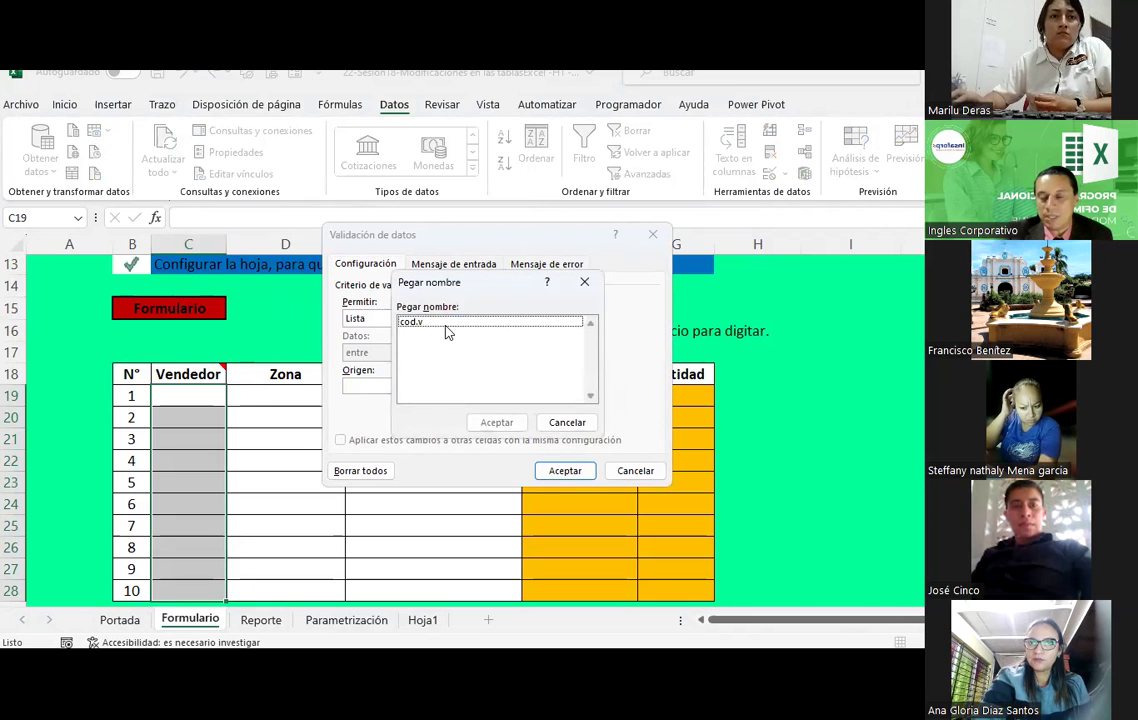
{"action": "double_click", "coordinate": [450, 322]}
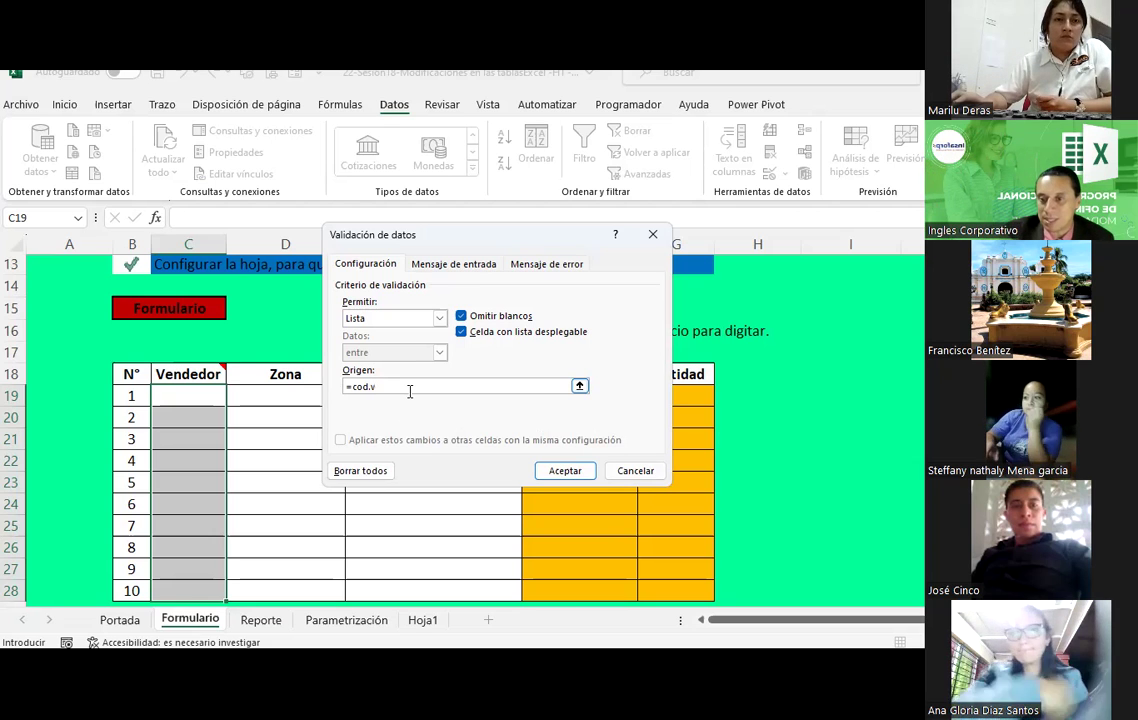
{"action": "left_click", "coordinate": [557, 471]}
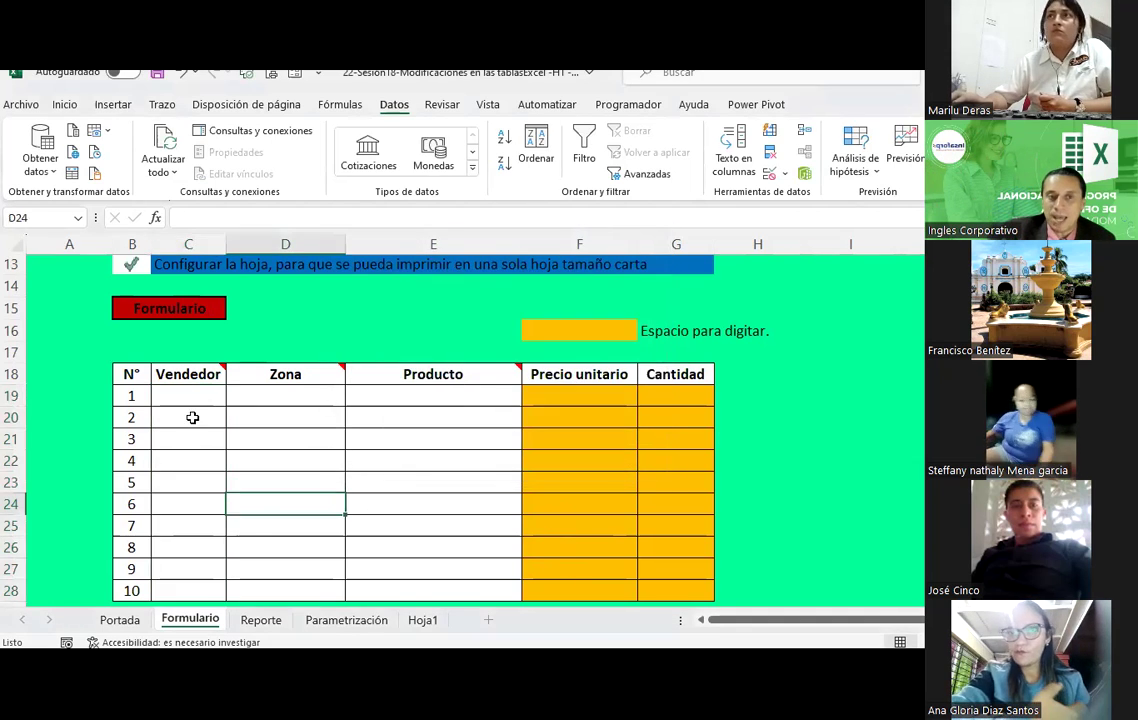
Step: Pick V001 for C19, widen the Vendedor column and autofit row 19
{"action": "left_click", "coordinate": [233, 397]}
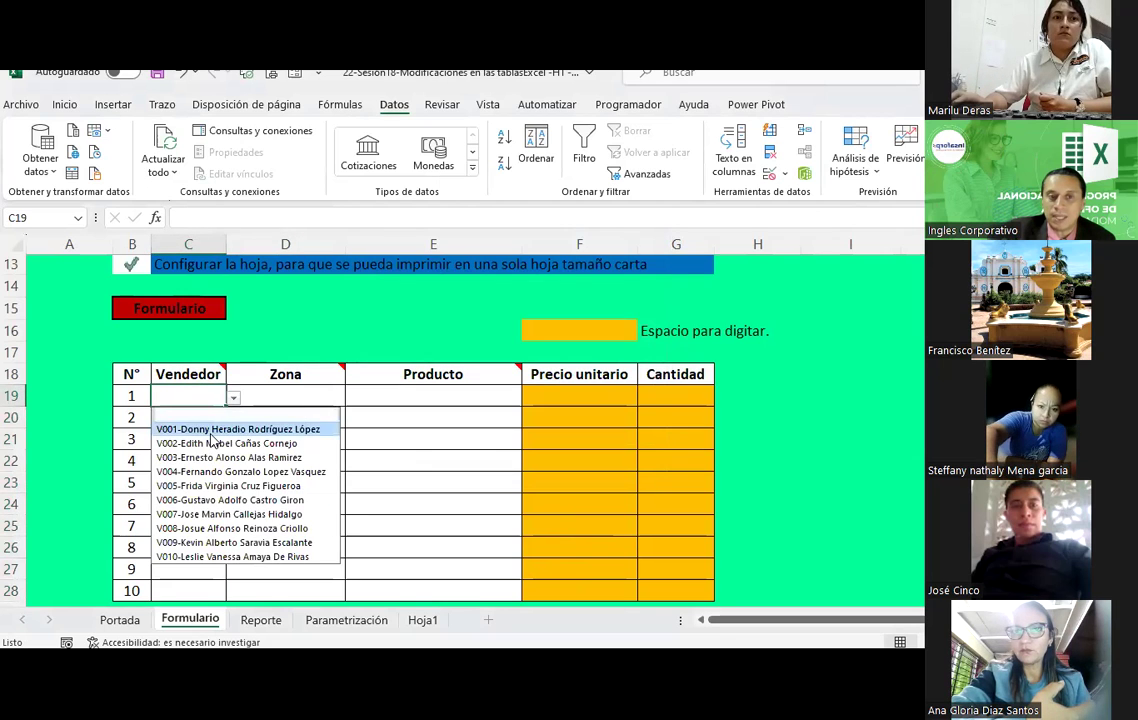
{"action": "left_click", "coordinate": [252, 427]}
{"action": "left_click", "coordinate": [246, 240]}
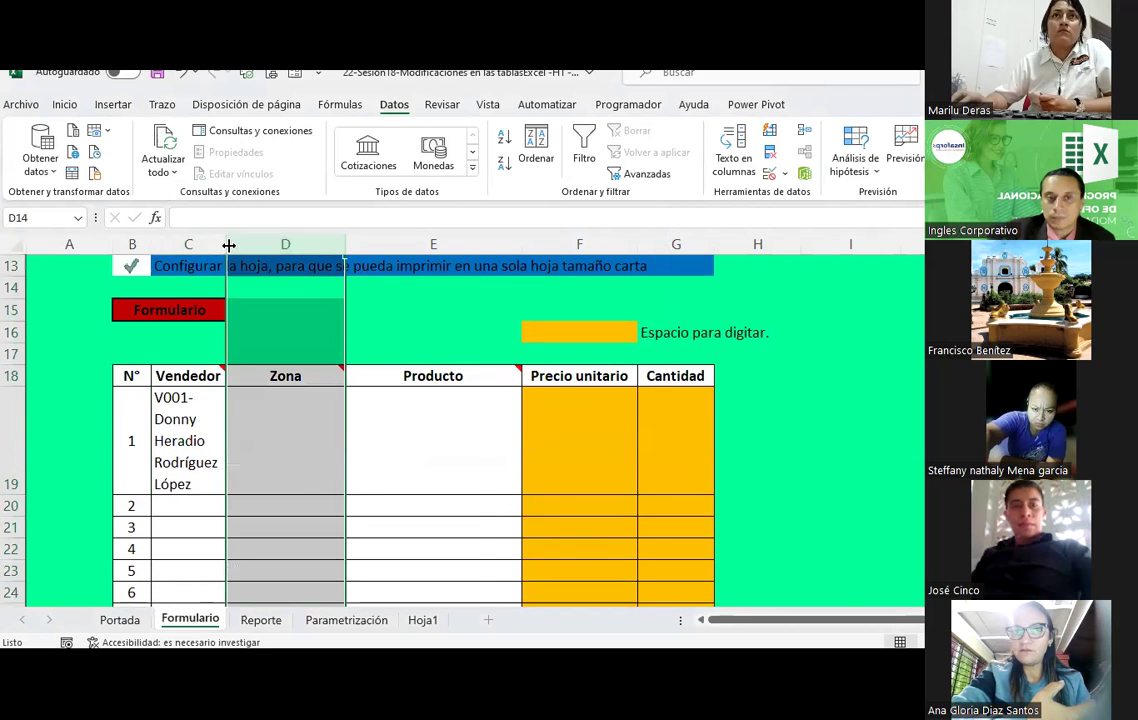
{"action": "left_click", "coordinate": [356, 263]}
{"action": "left_click_drag", "start_coordinate": [359, 244], "coordinate": [465, 244]}
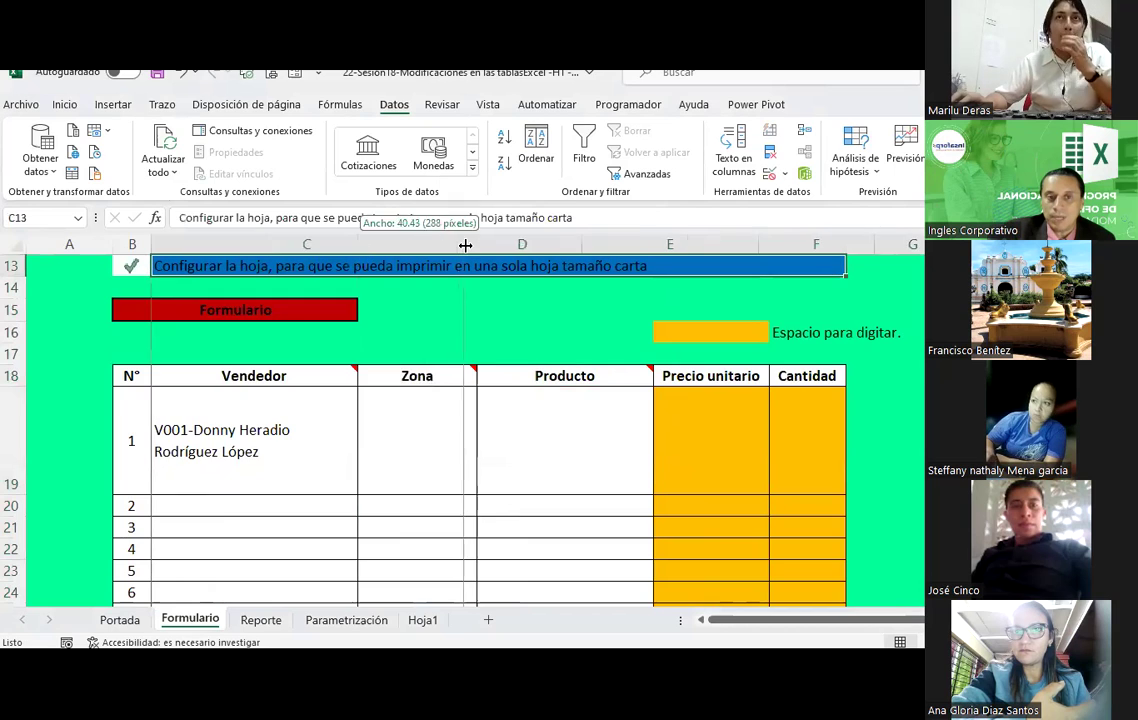
{"action": "double_click", "coordinate": [16, 499]}
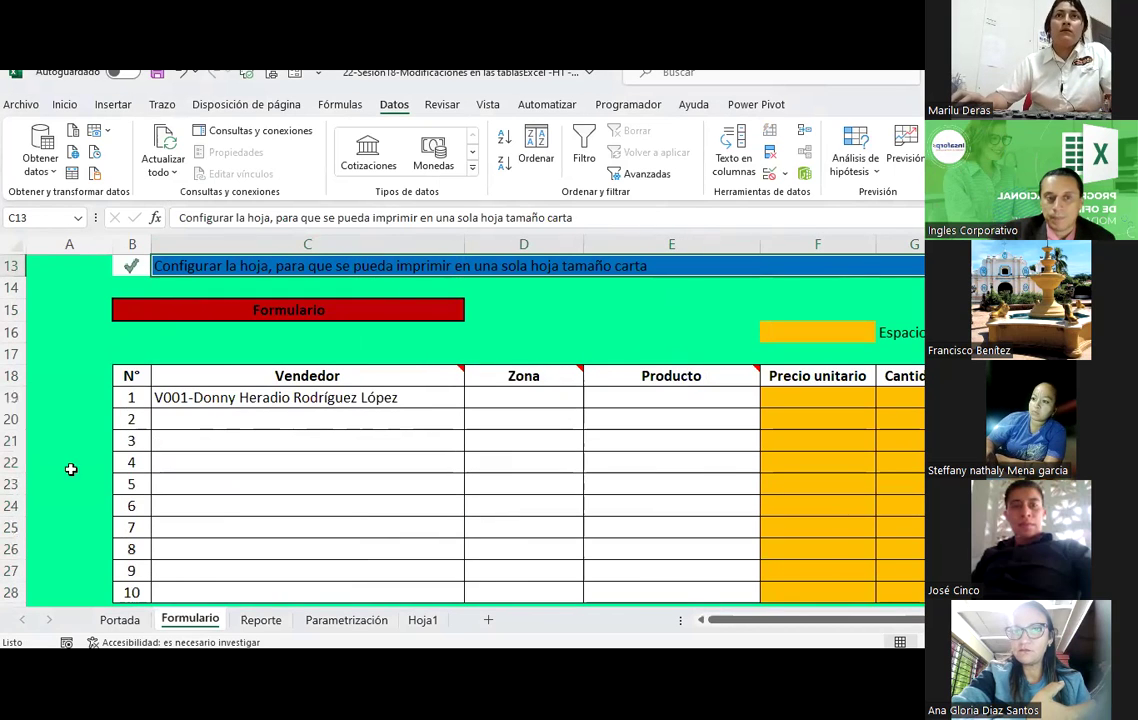
{"action": "left_click", "coordinate": [400, 401]}
Step: Choose vendors V002, V003, V004, V005 and V006 from the dropdowns in C20:C24
{"action": "left_click", "coordinate": [450, 420]}
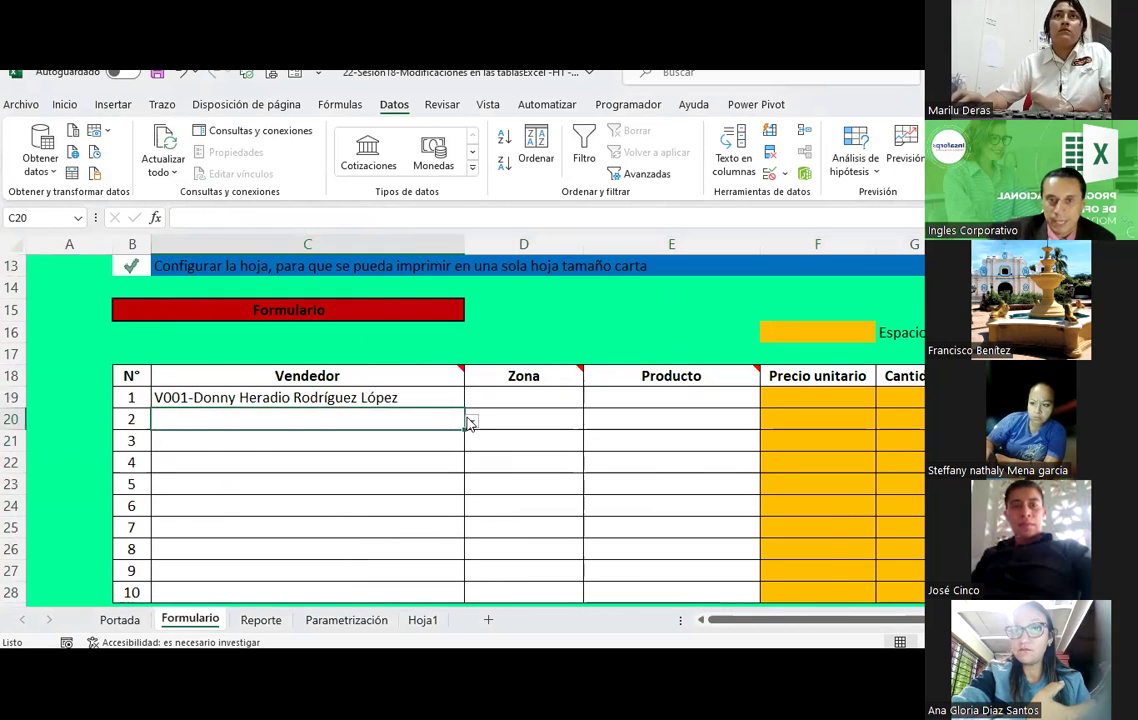
{"action": "left_click", "coordinate": [471, 420]}
{"action": "left_click", "coordinate": [367, 466]}
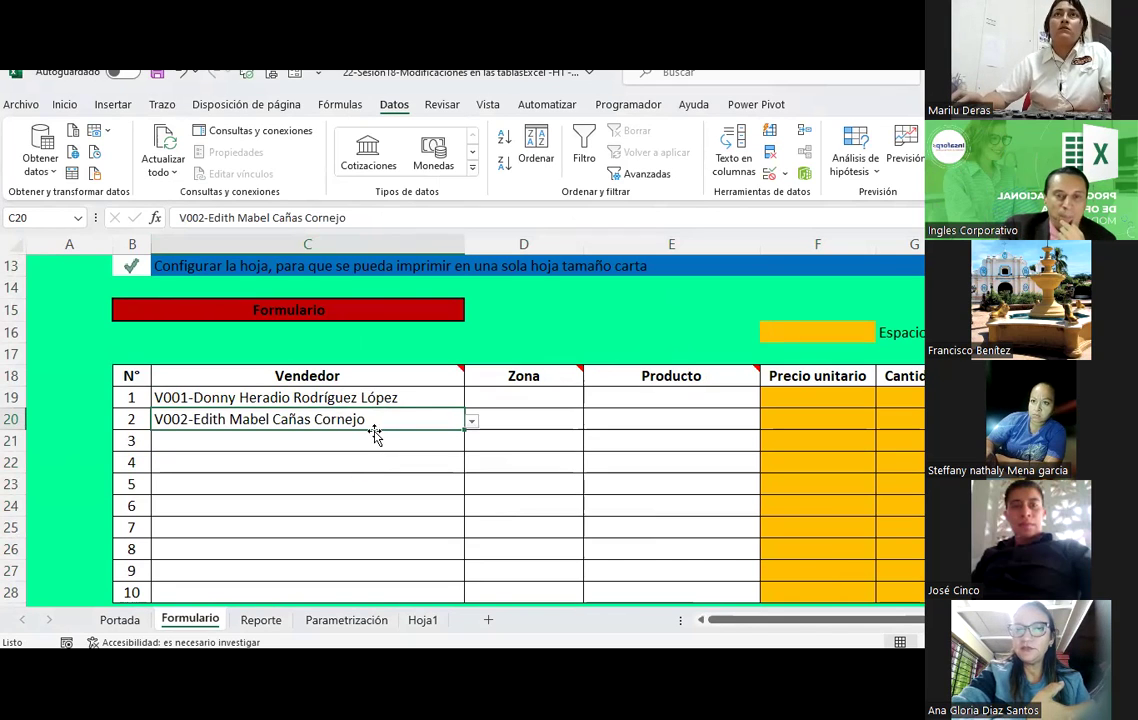
{"action": "left_click", "coordinate": [380, 438]}
{"action": "left_click", "coordinate": [471, 442]}
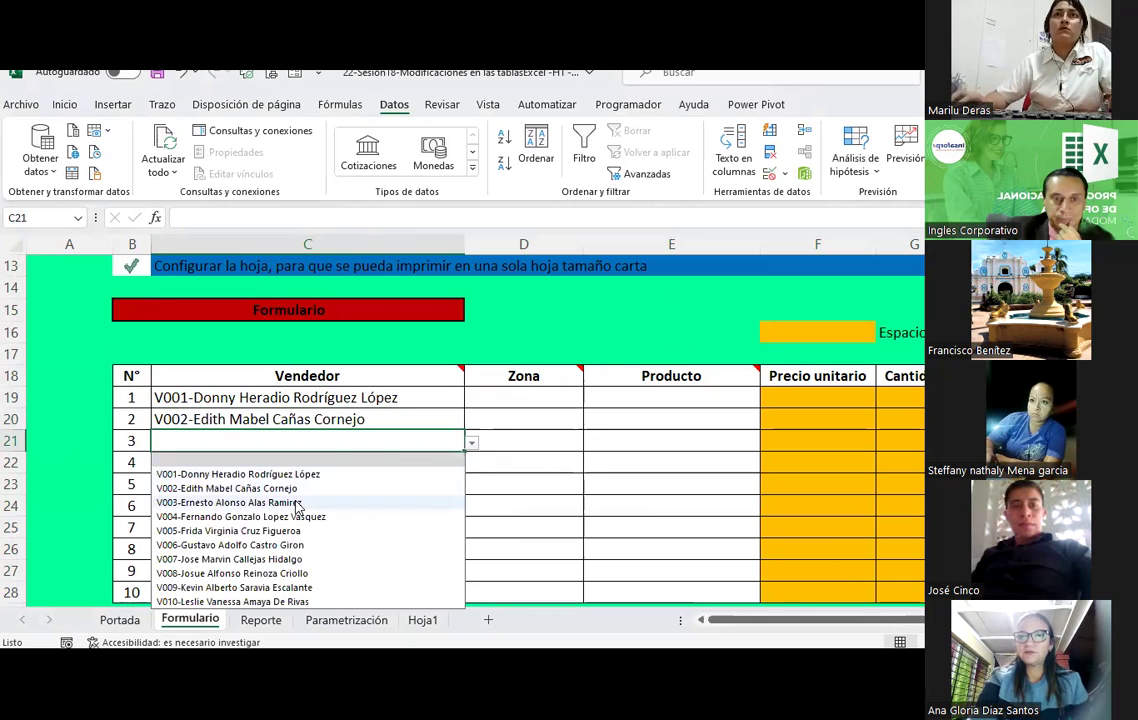
{"action": "left_click", "coordinate": [280, 502]}
{"action": "left_click", "coordinate": [280, 463]}
{"action": "left_click", "coordinate": [472, 464]}
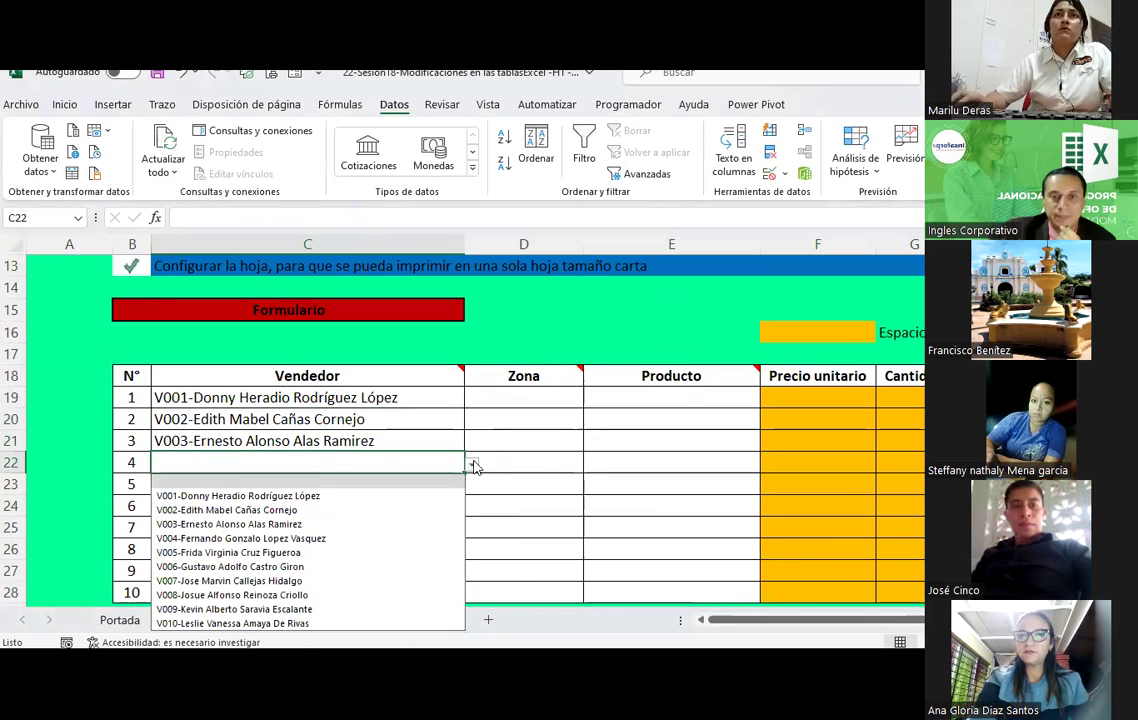
{"action": "left_click", "coordinate": [260, 538]}
{"action": "left_click", "coordinate": [286, 485]}
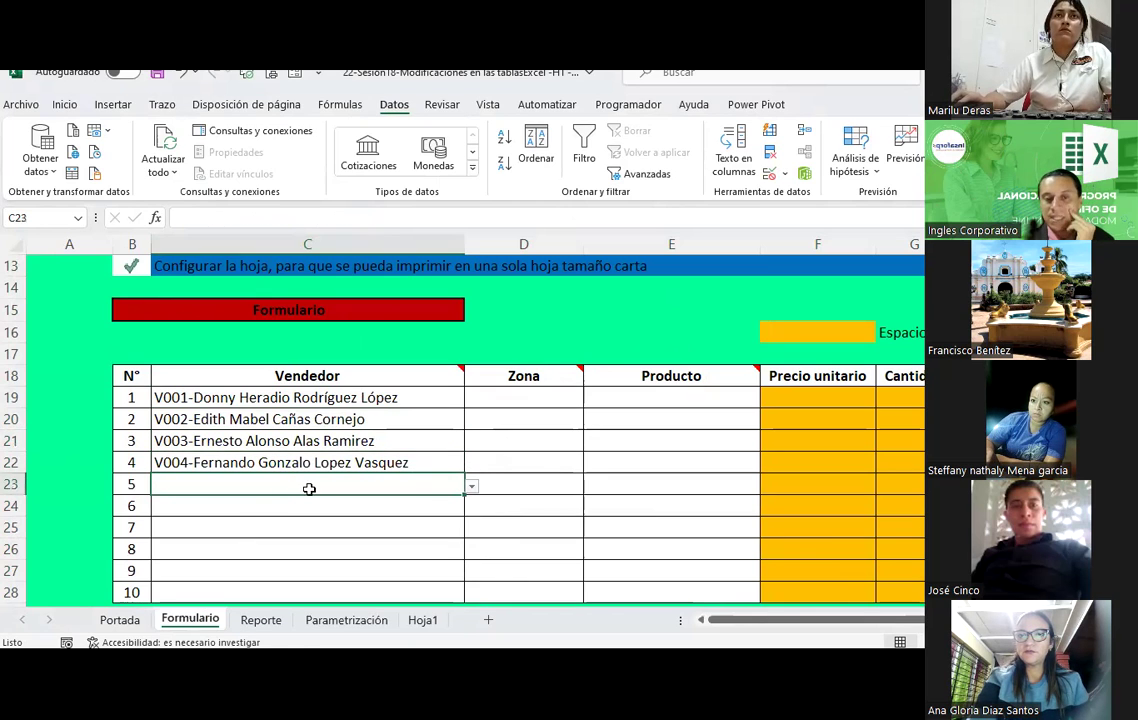
{"action": "left_click", "coordinate": [471, 487]}
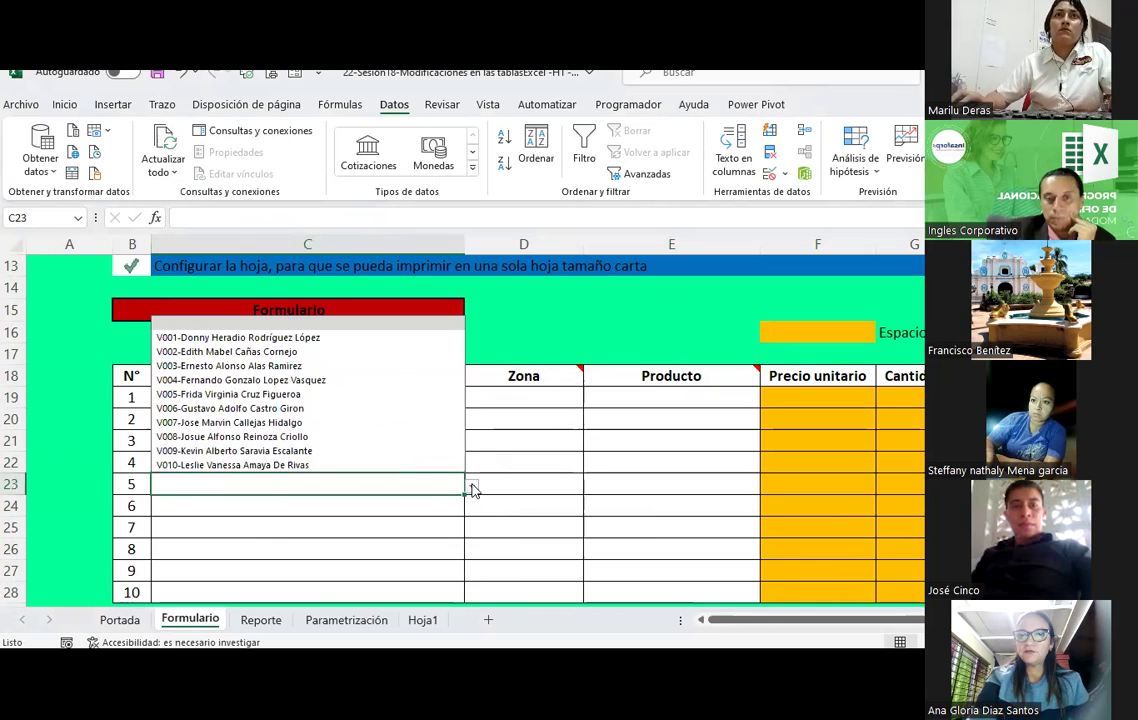
{"action": "left_click", "coordinate": [230, 394]}
{"action": "left_click", "coordinate": [234, 506]}
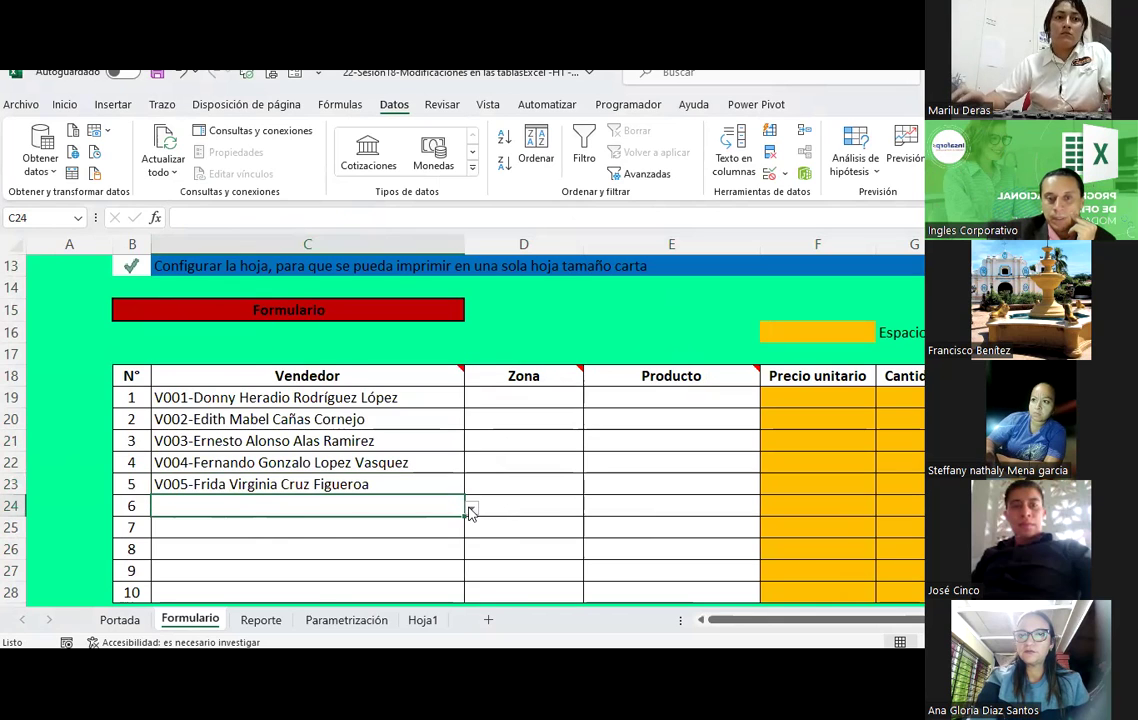
{"action": "left_click", "coordinate": [471, 509]}
{"action": "left_click", "coordinate": [202, 428]}
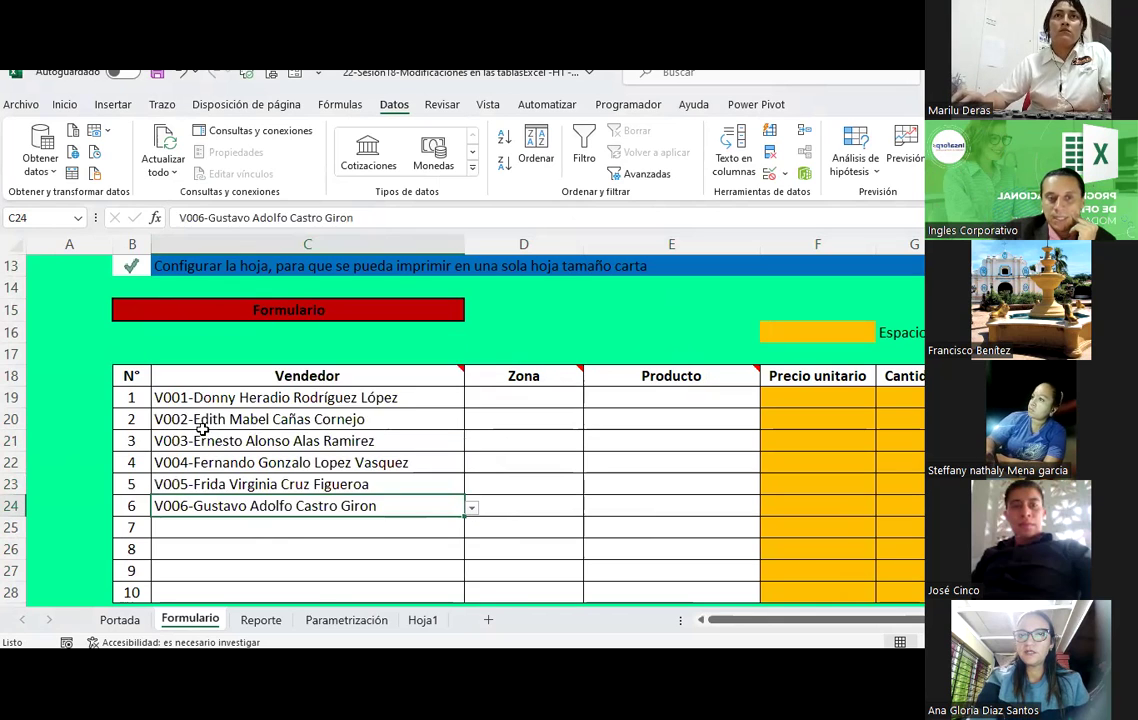
{"action": "left_click", "coordinate": [252, 524]}
{"action": "left_click", "coordinate": [470, 530]}
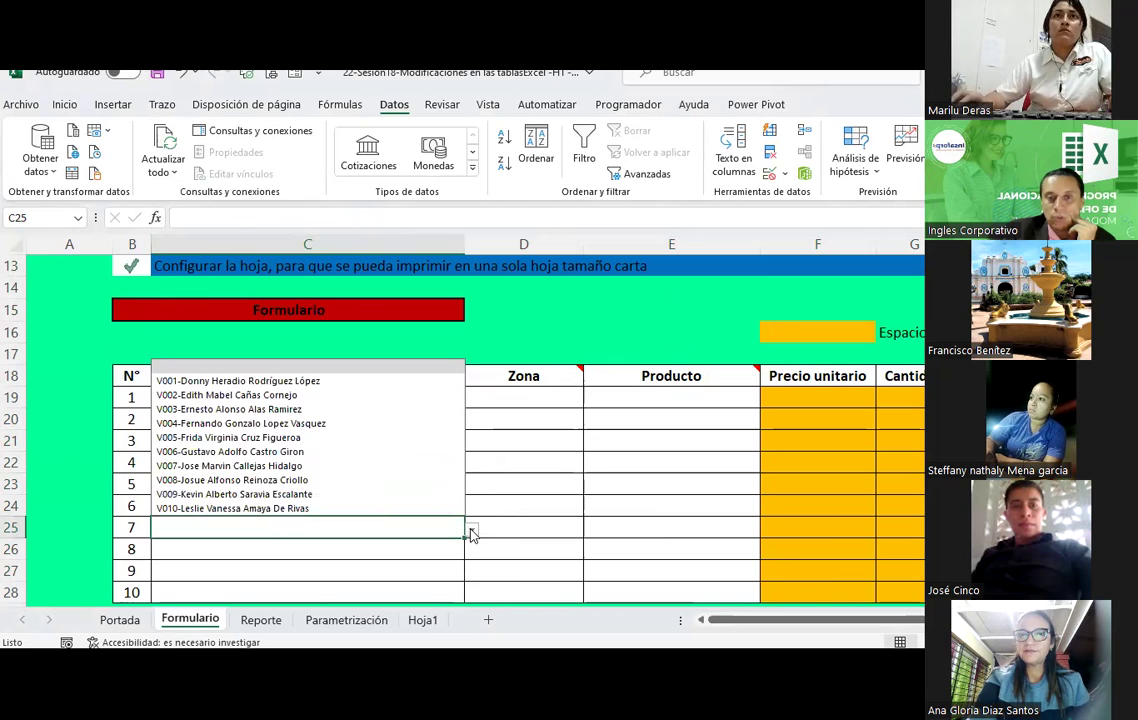
Step: Choose vendor V001 from the C25 dropdown
{"action": "left_click", "coordinate": [252, 378]}
{"action": "scroll", "coordinate": [260, 556], "scroll_direction": "down", "scroll_amount": 1}
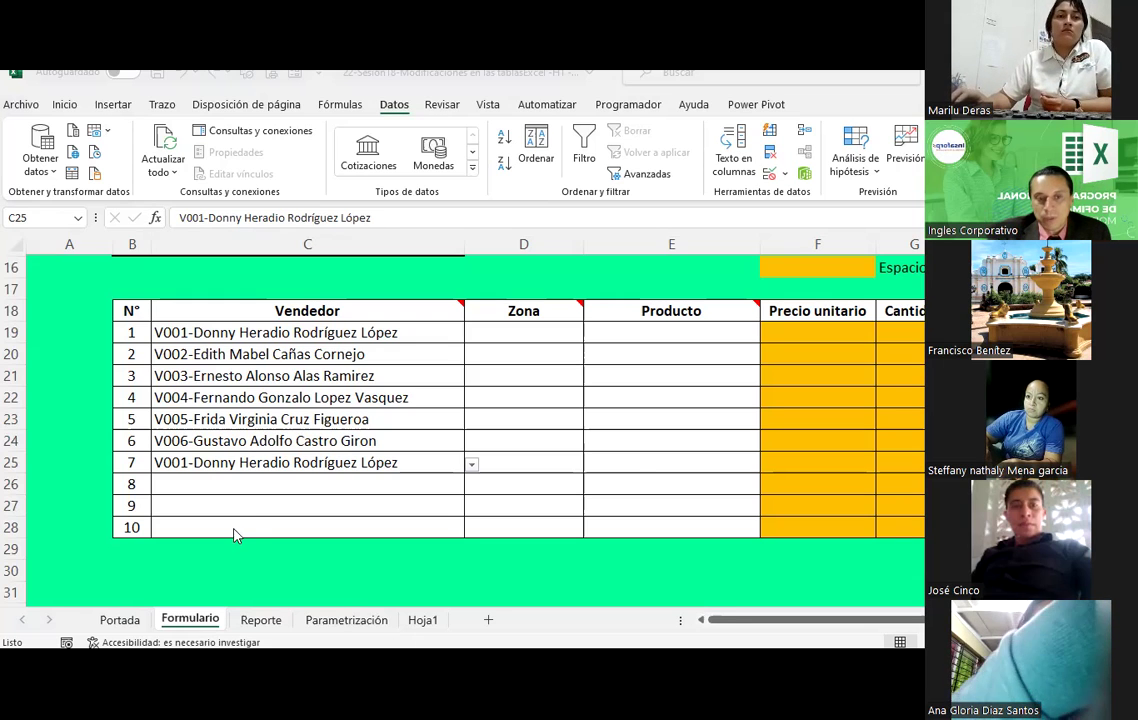
Step: On Parametrización, review the zone cells H14:I14 and the E14 vendor concatenation formula
{"action": "left_click", "coordinate": [336, 621]}
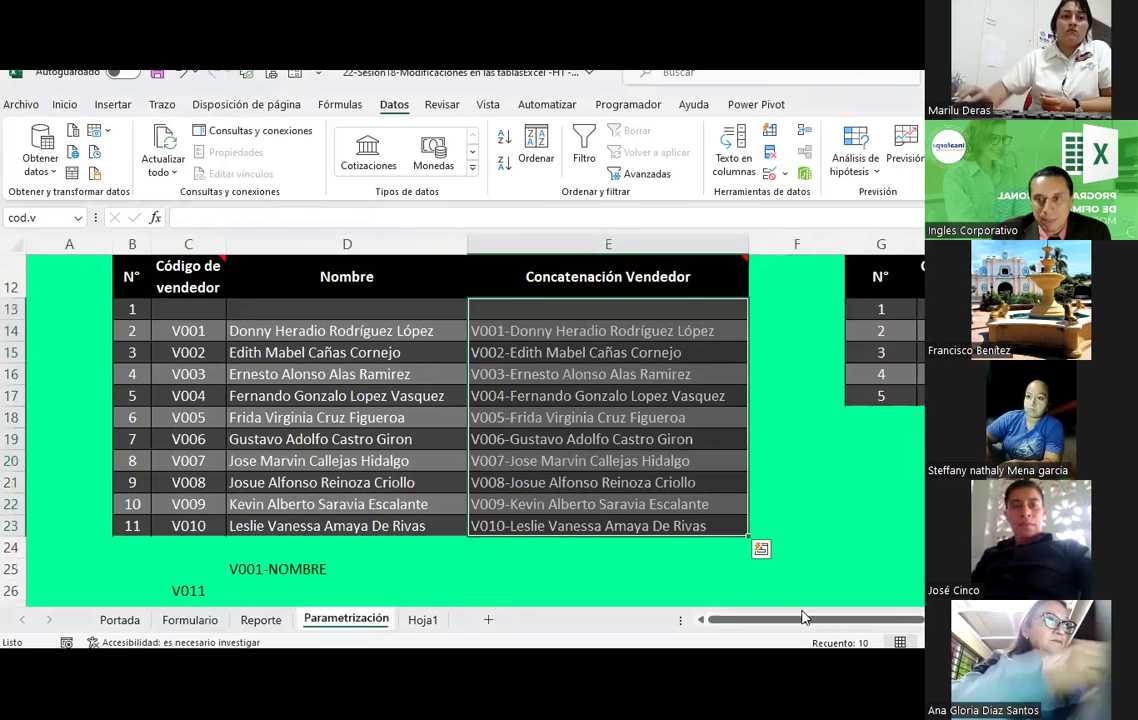
{"action": "left_click_drag", "start_coordinate": [800, 620], "coordinate": [905, 620]}
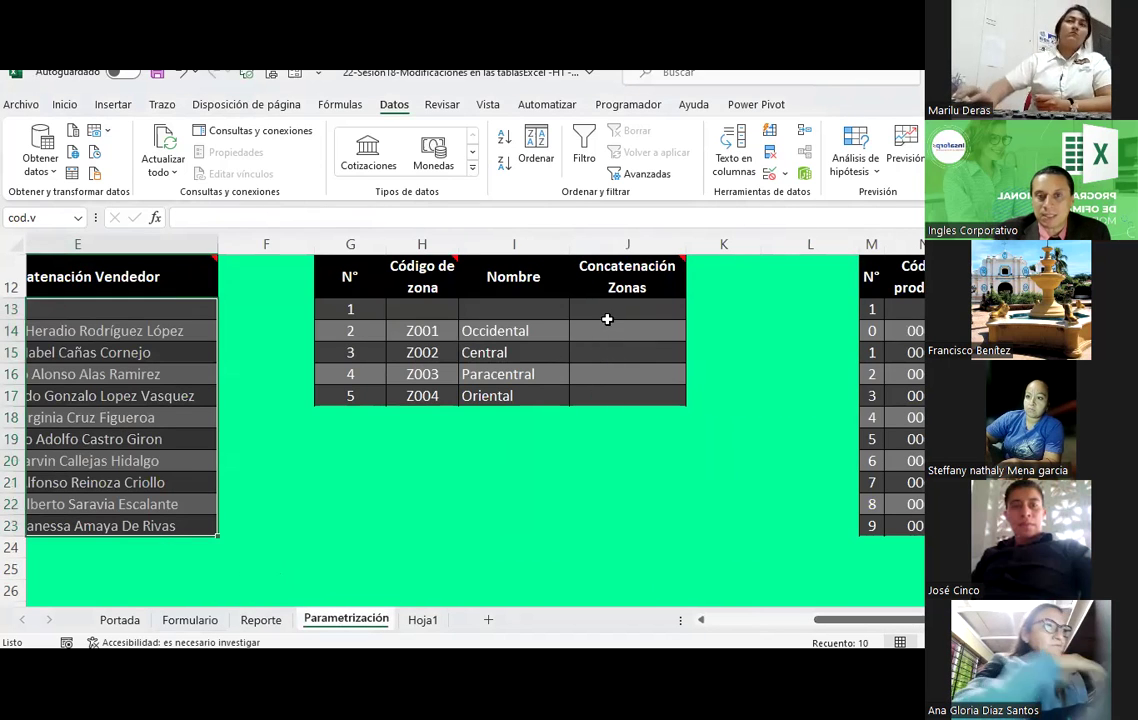
{"action": "left_click", "coordinate": [432, 331]}
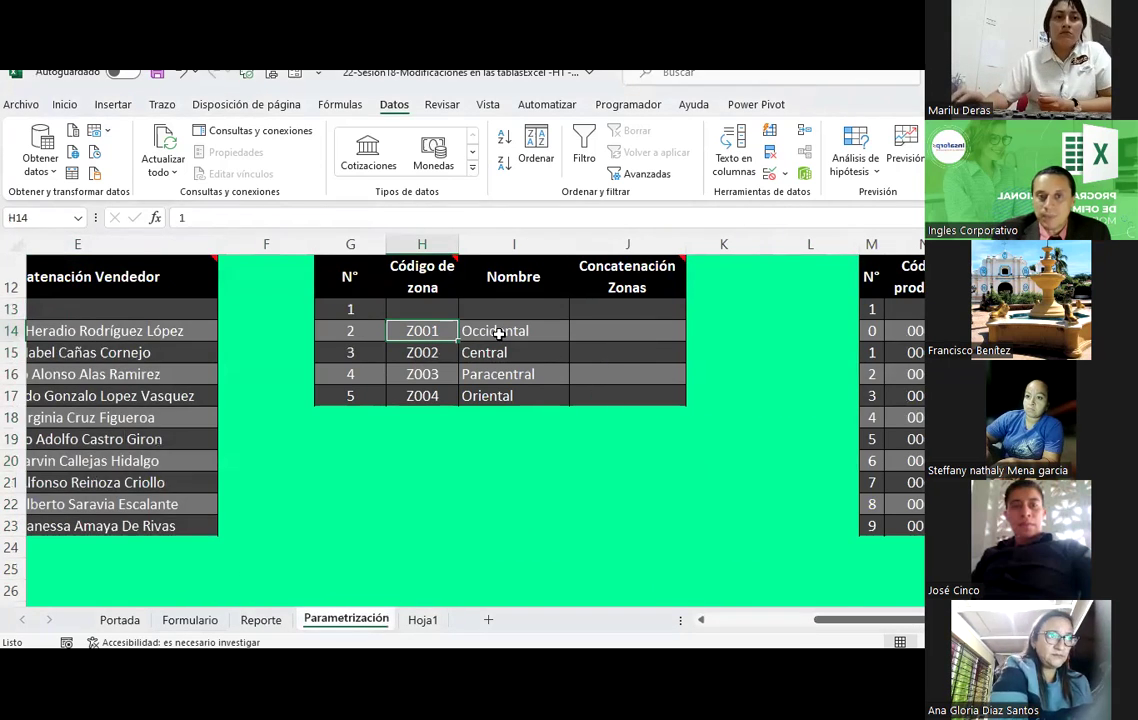
{"action": "left_click", "coordinate": [515, 332]}
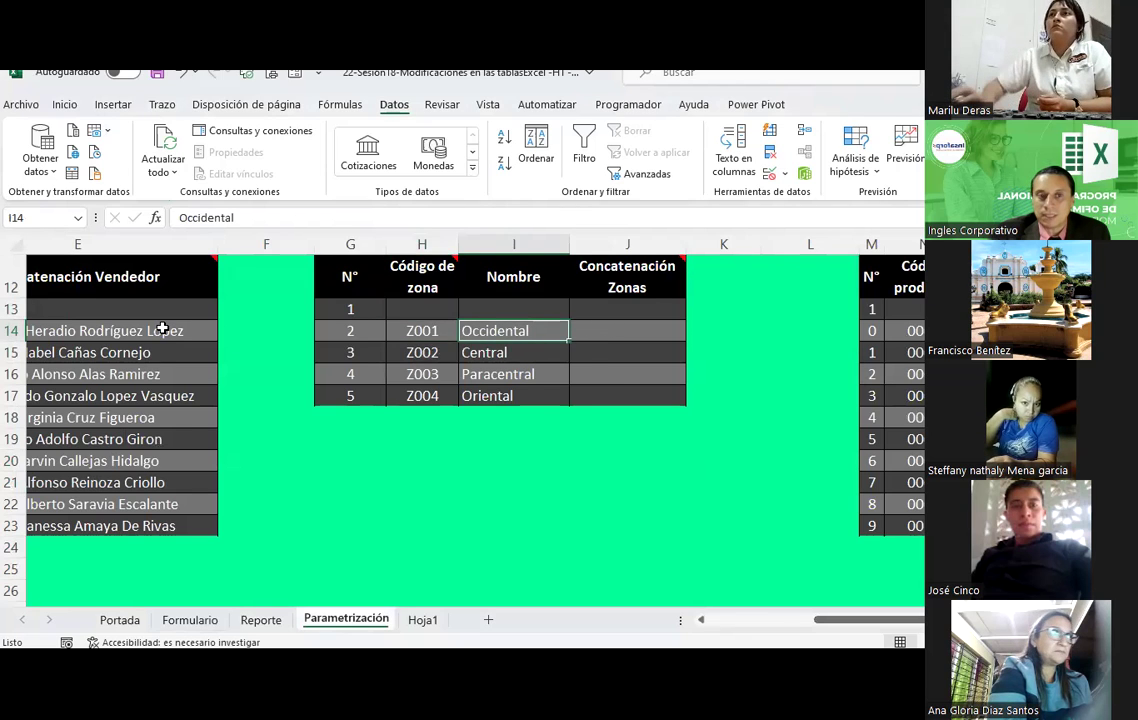
{"action": "left_click", "coordinate": [150, 330]}
{"action": "left_click", "coordinate": [351, 216]}
{"action": "left_click", "coordinate": [186, 330]}
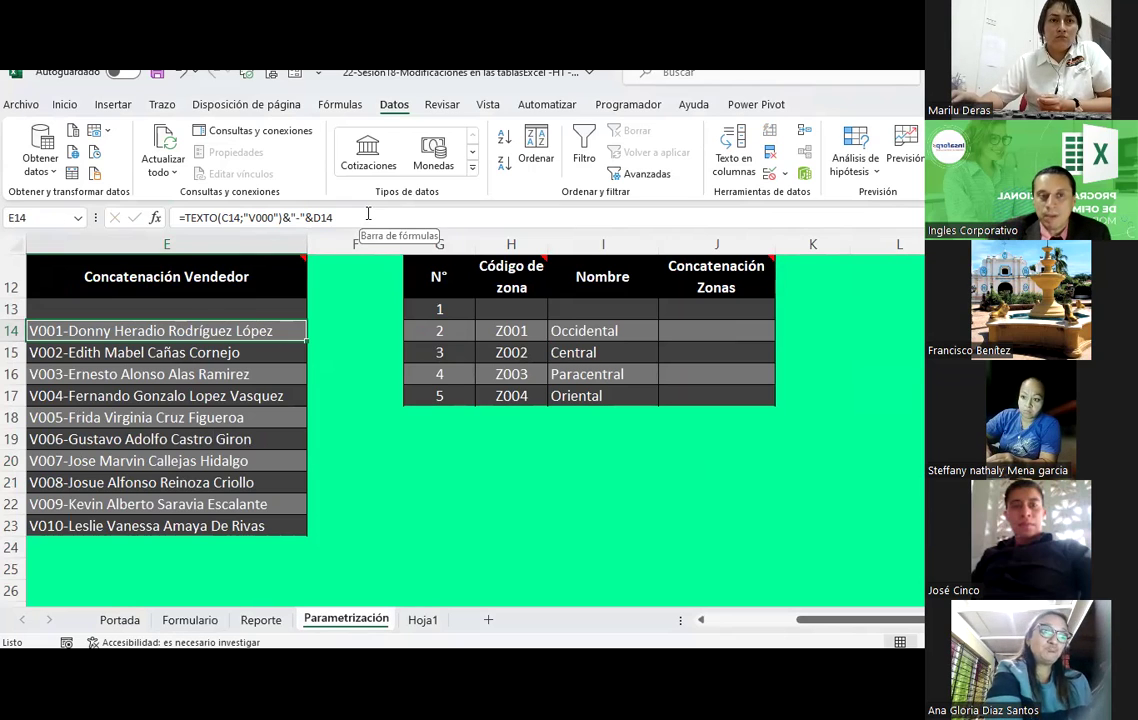
{"action": "left_click_drag", "start_coordinate": [860, 622], "coordinate": [835, 622]}
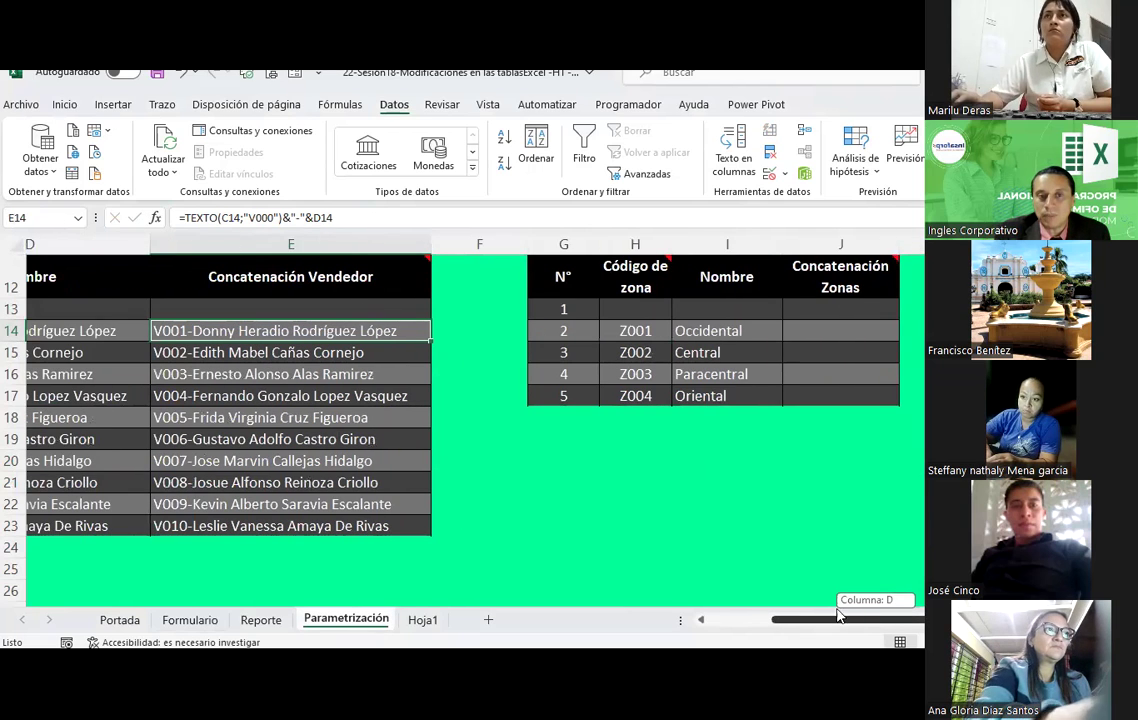
Step: Copy the E14 concatenation formula text into cell J14
{"action": "left_click", "coordinate": [354, 217]}
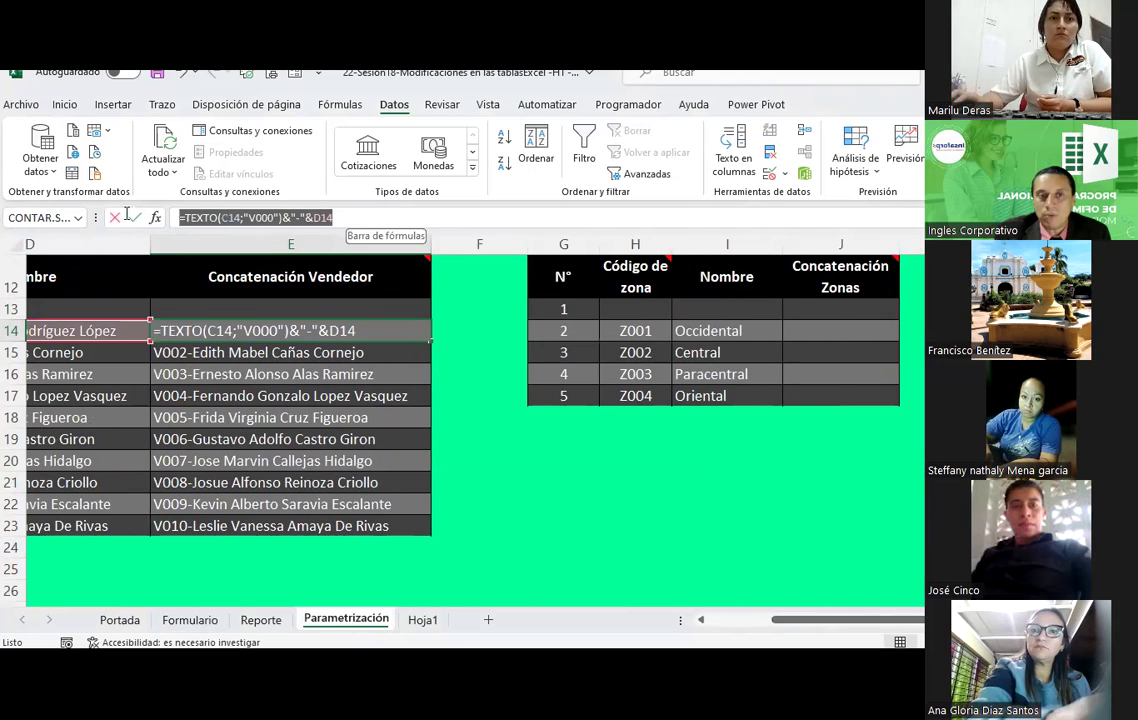
{"action": "key", "text": "Escape"}
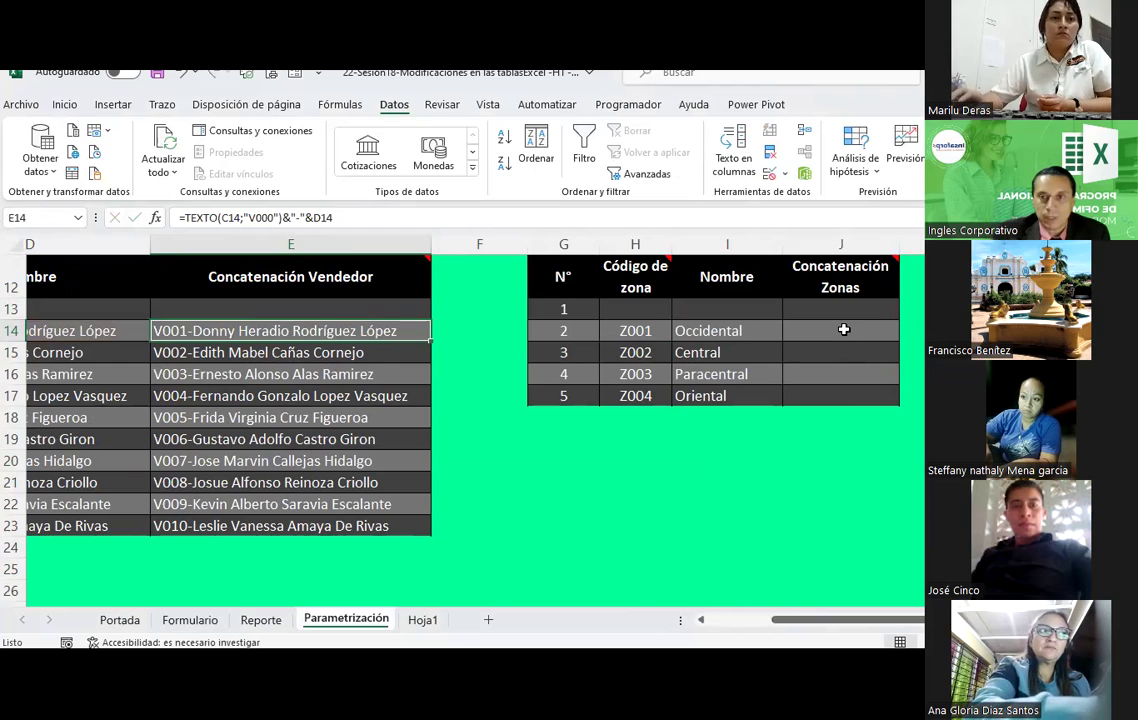
{"action": "left_click", "coordinate": [843, 329]}
{"action": "double_click", "coordinate": [845, 330]}
{"action": "type", "text": "=TEXTO(C14;\"V000\")&\"-\"&D14"}
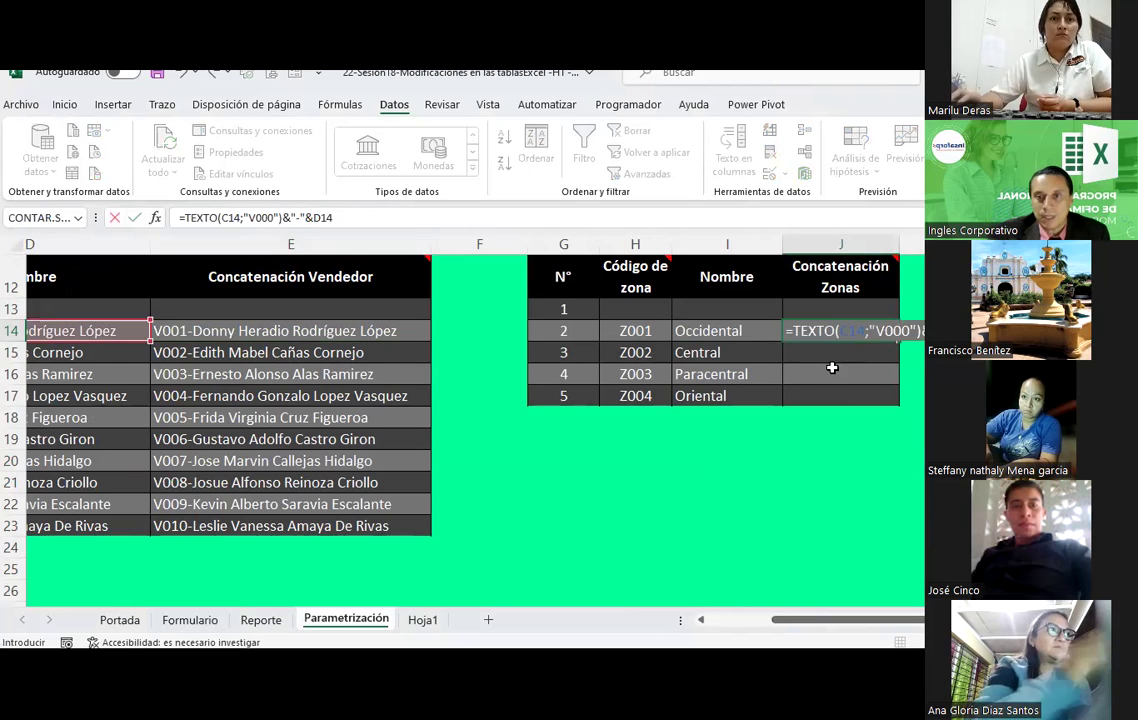
{"action": "key", "text": "Return"}
{"action": "key", "text": "Up"}
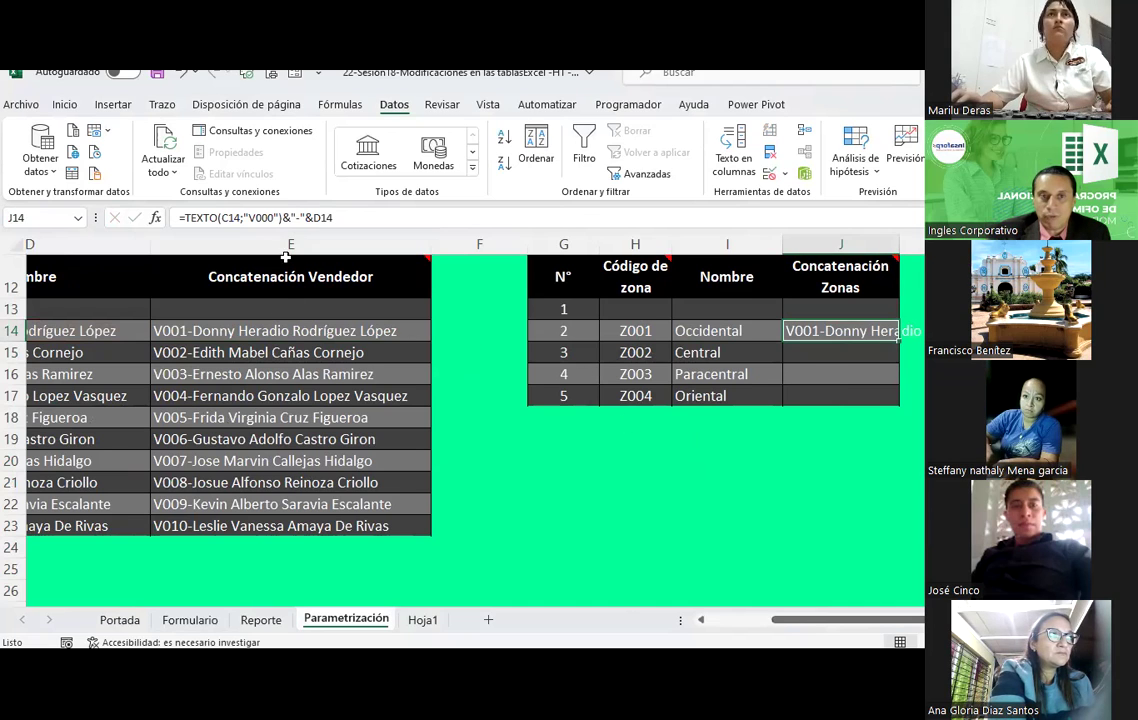
Step: Adapt the J14 formula to use a Z code prefix and column H references
{"action": "left_click", "coordinate": [250, 217]}
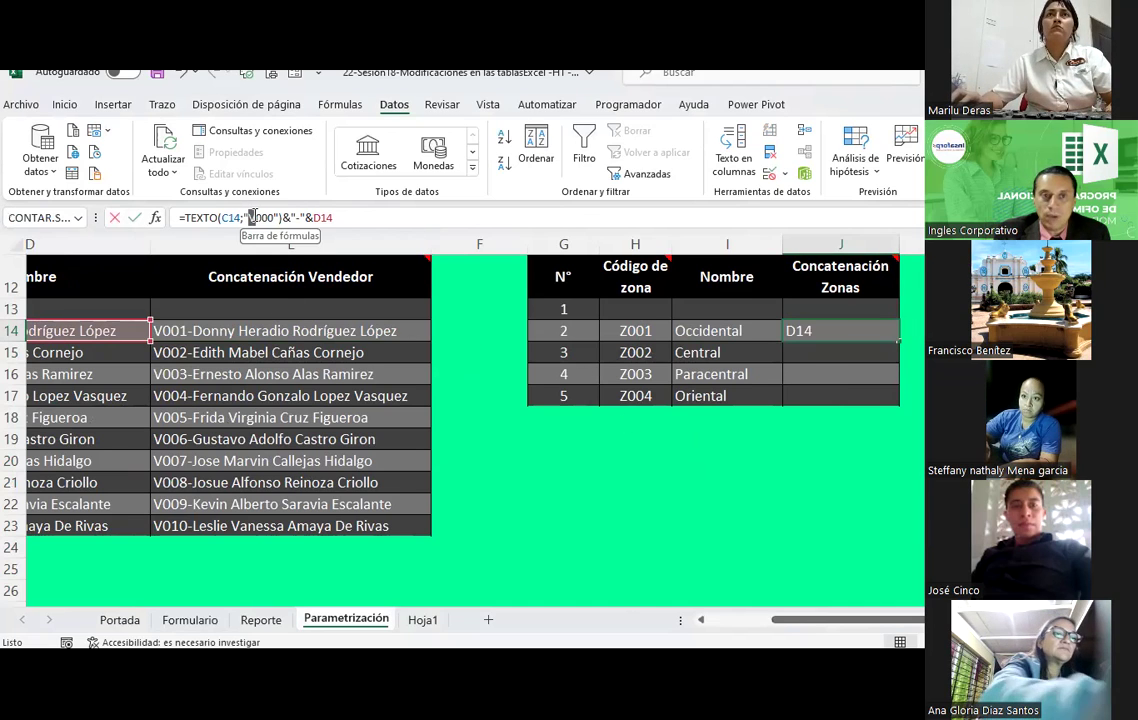
{"action": "key", "text": "BackSpace"}
{"action": "type", "text": "z"}
{"action": "key", "text": "BackSpace"}
{"action": "type", "text": "Z"}
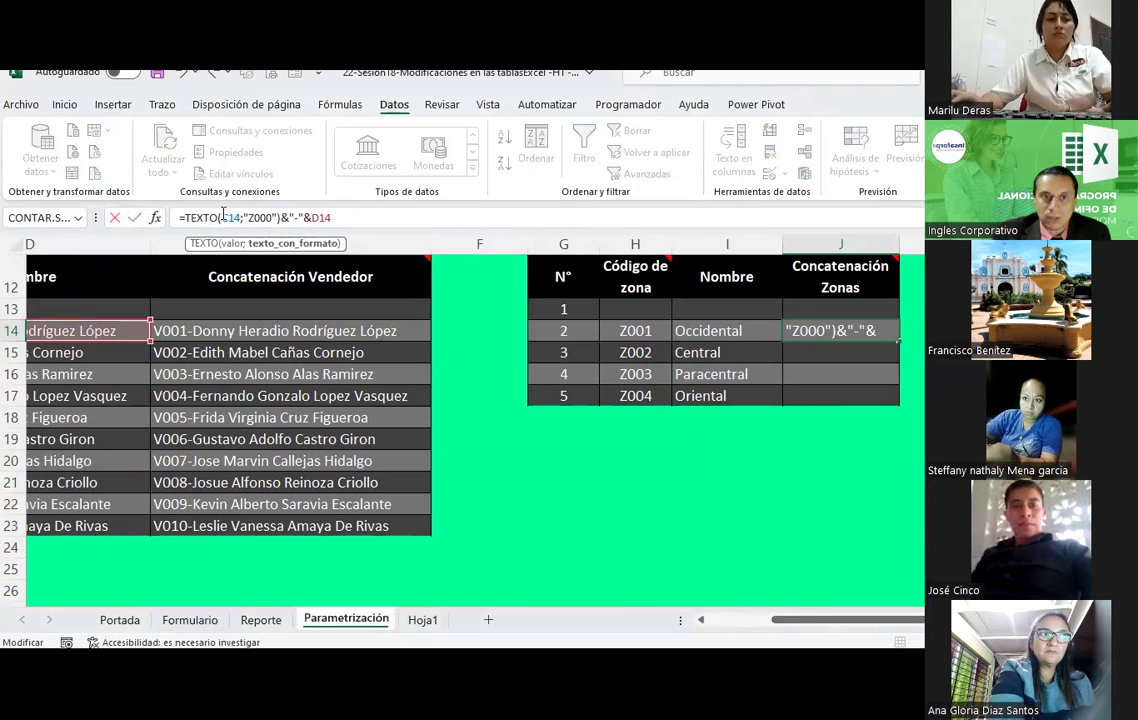
{"action": "key", "text": "Delete"}
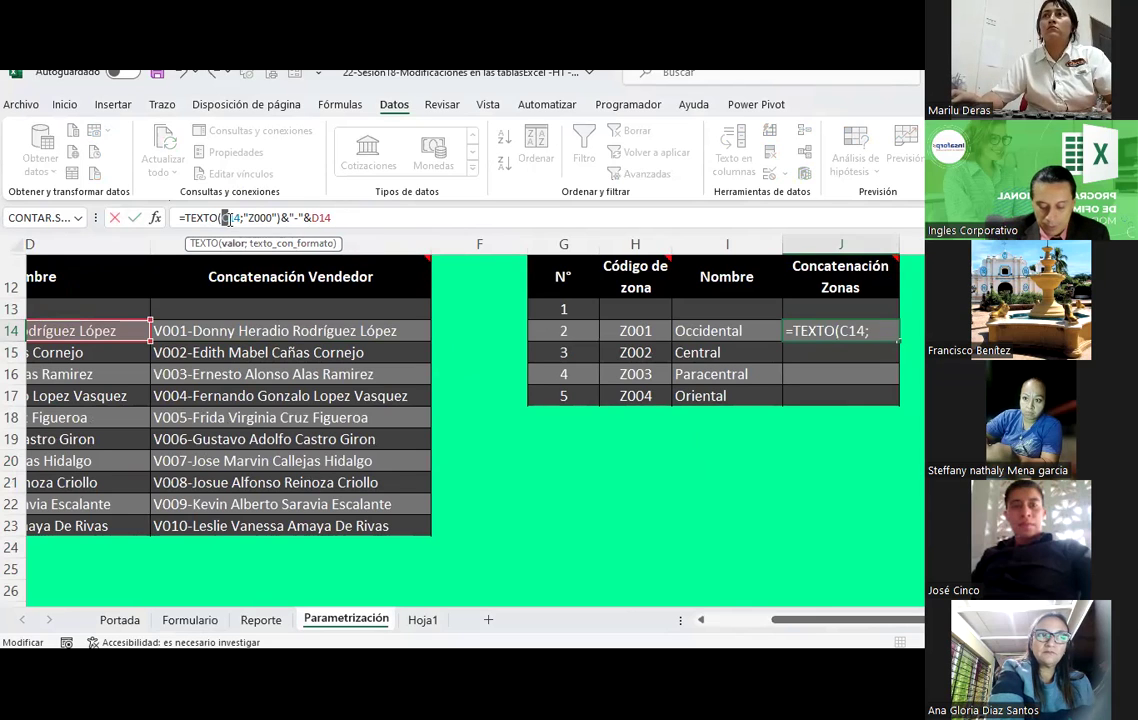
{"action": "type", "text": "H"}
{"action": "left_click", "coordinate": [322, 216]}
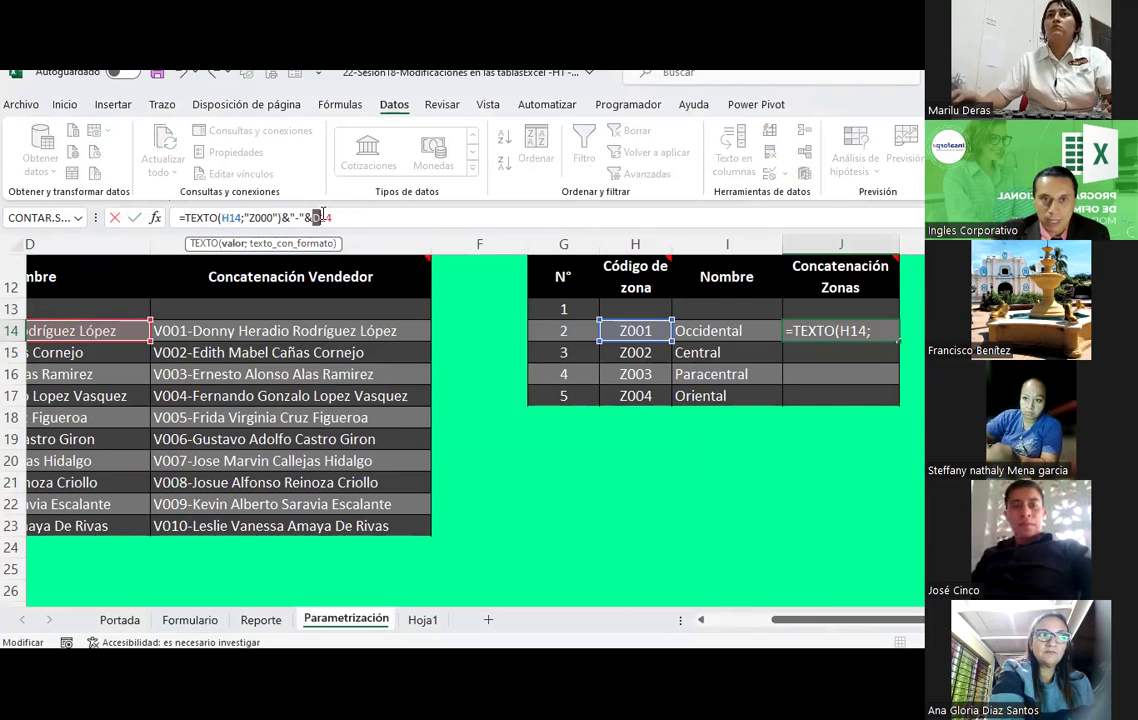
{"action": "key", "text": "BackSpace"}
{"action": "type", "text": "H"}
{"action": "key", "text": "Return"}
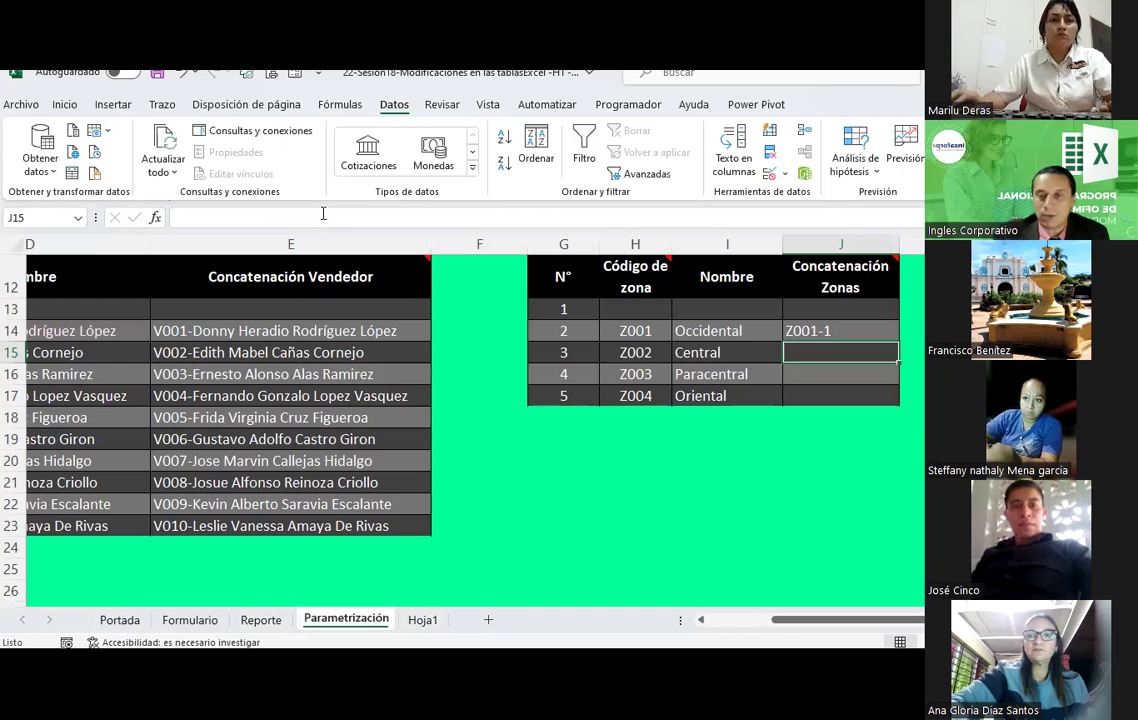
Step: Centre cell J14 and recommit its zone concatenation formula
{"action": "left_click", "coordinate": [823, 327]}
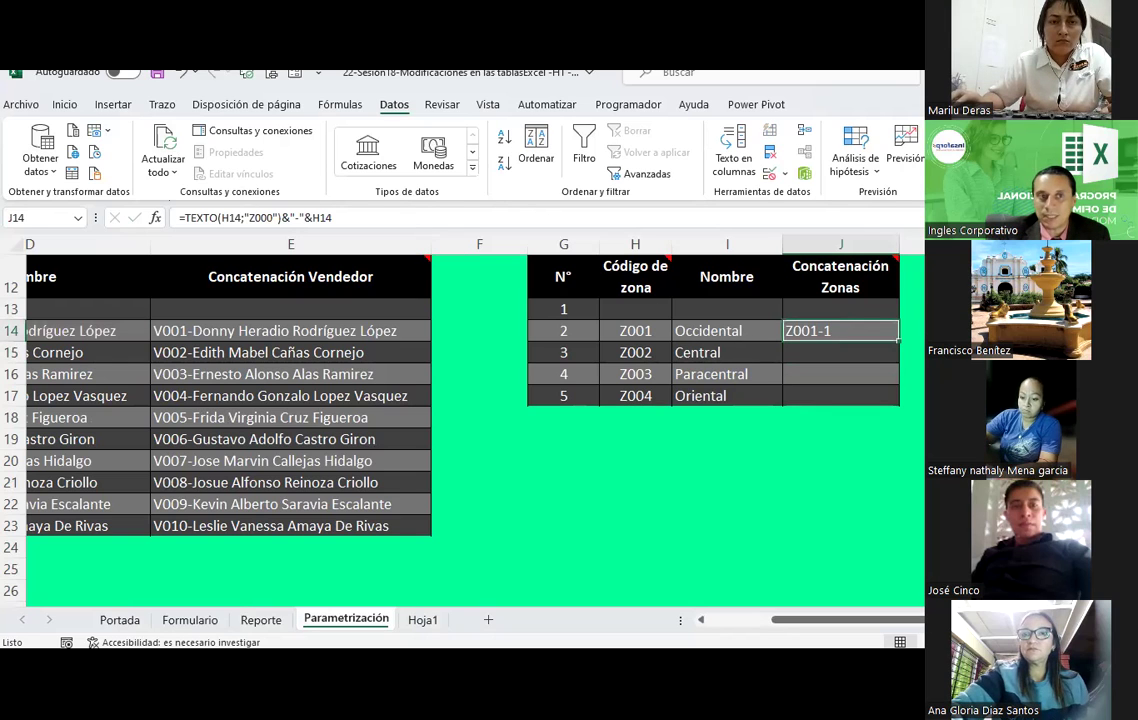
{"action": "left_click", "coordinate": [62, 105]}
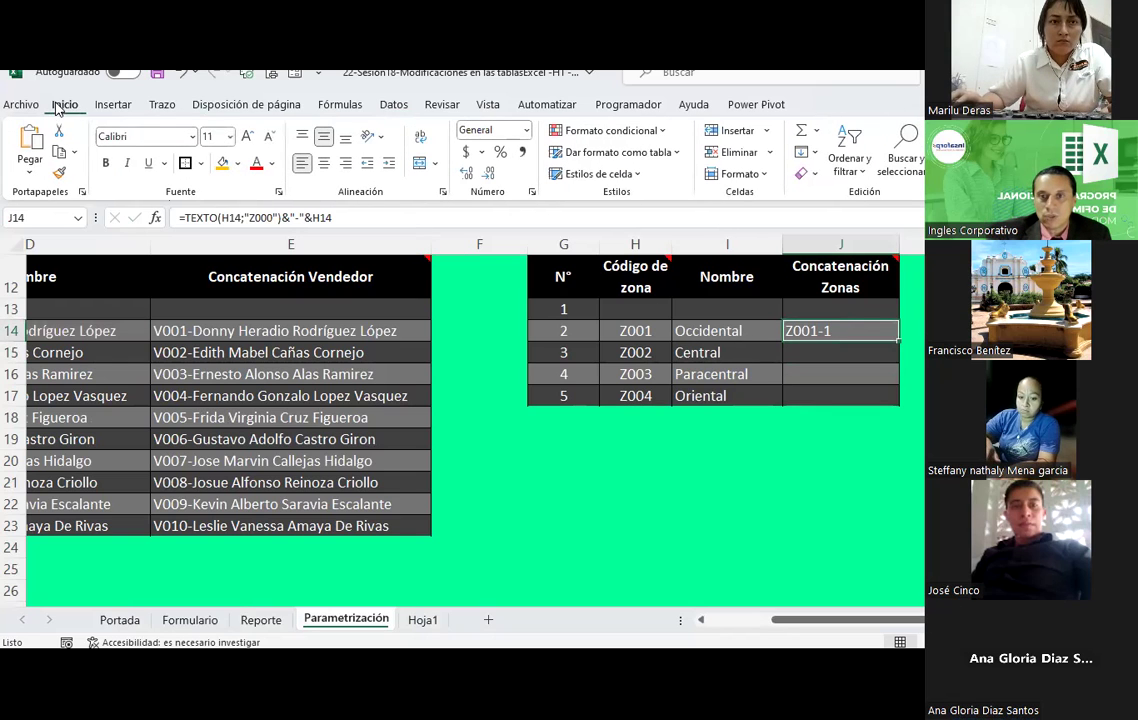
{"action": "left_click", "coordinate": [323, 163]}
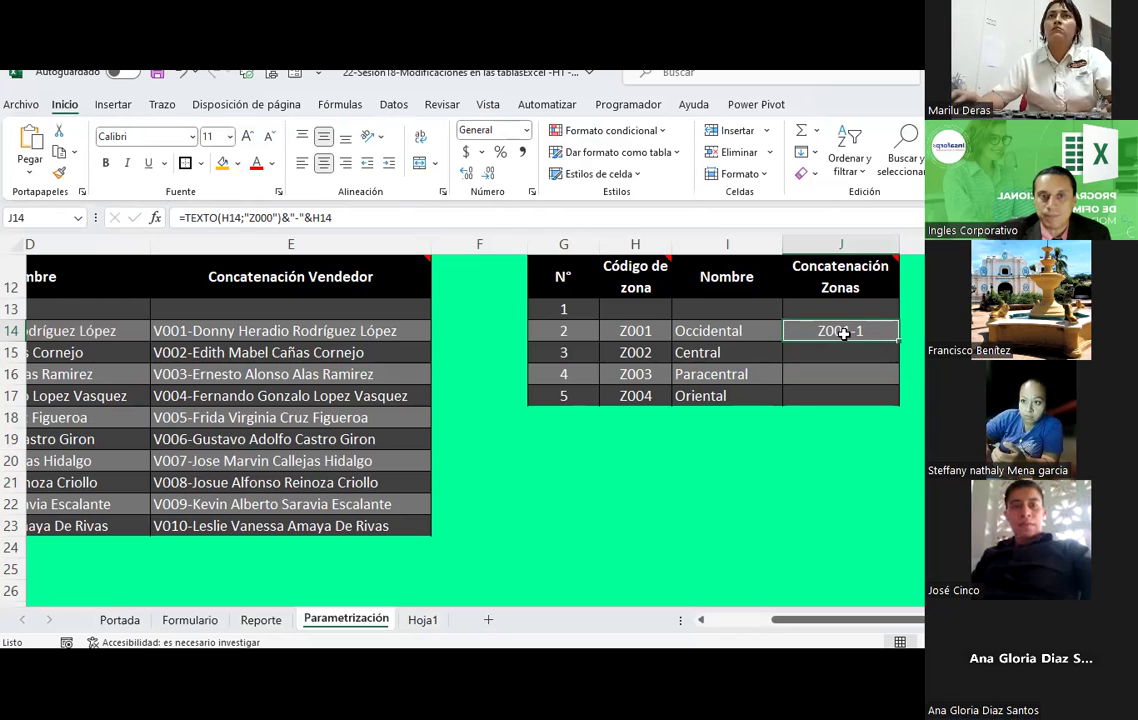
{"action": "left_click", "coordinate": [316, 217]}
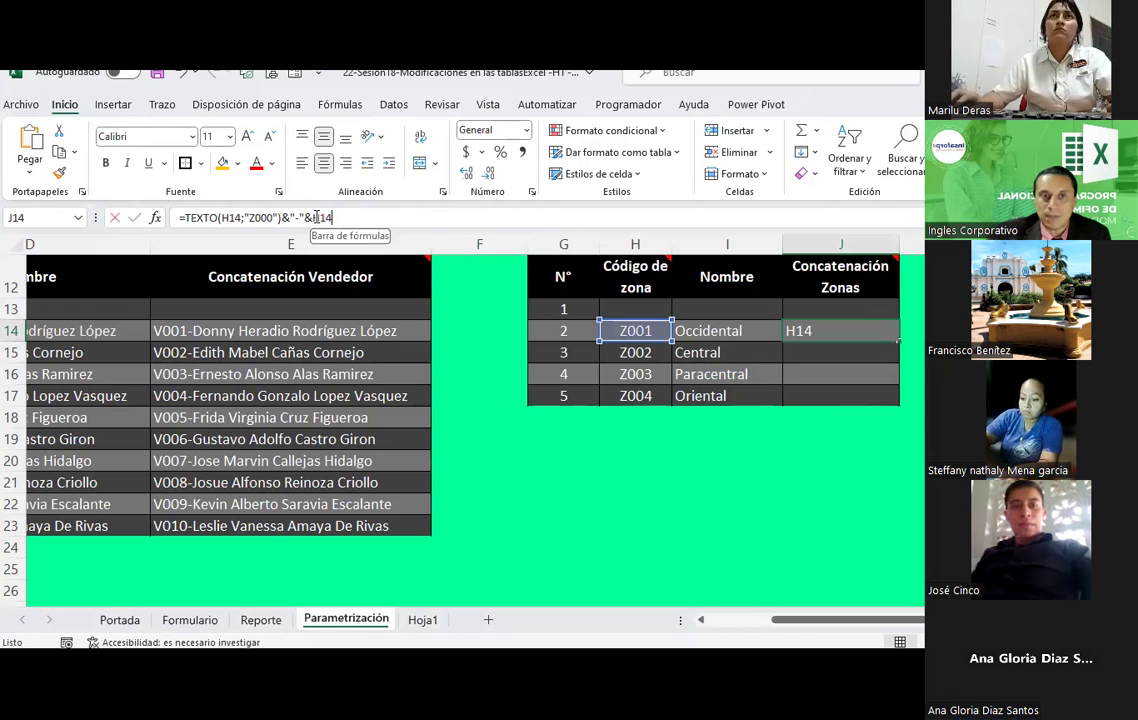
{"action": "type", "text": "I"}
{"action": "key", "text": "Return"}
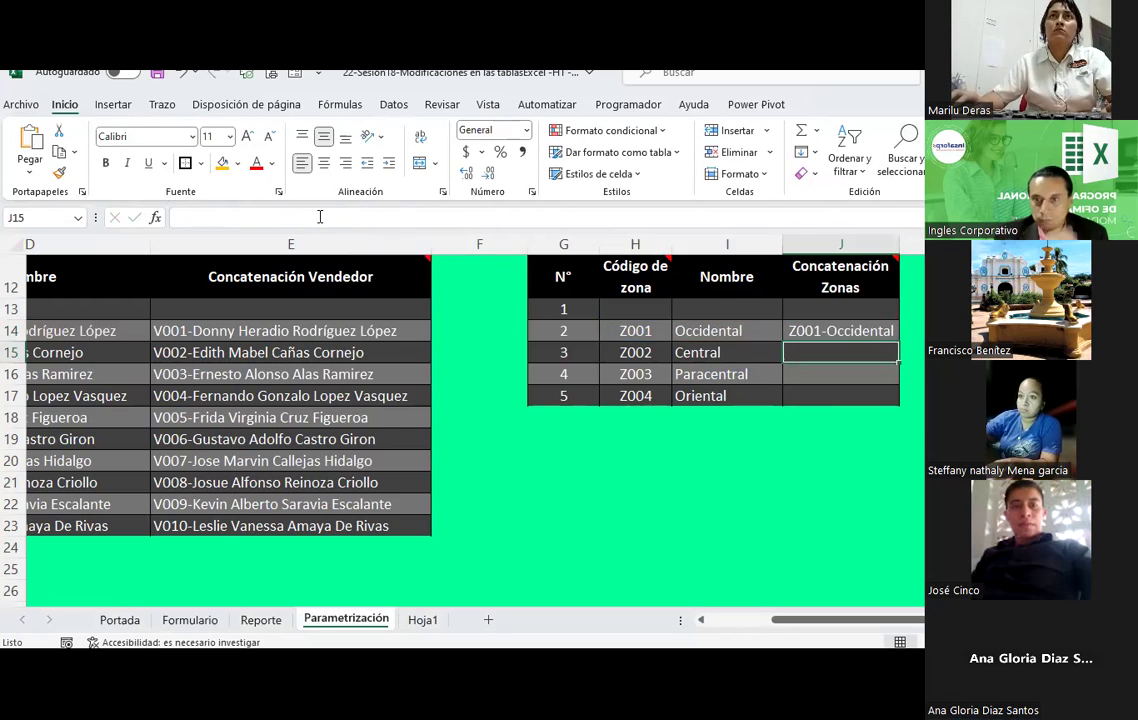
Step: Copy the J14 formula into J15:J17 and save the workbook
{"action": "left_click", "coordinate": [800, 328]}
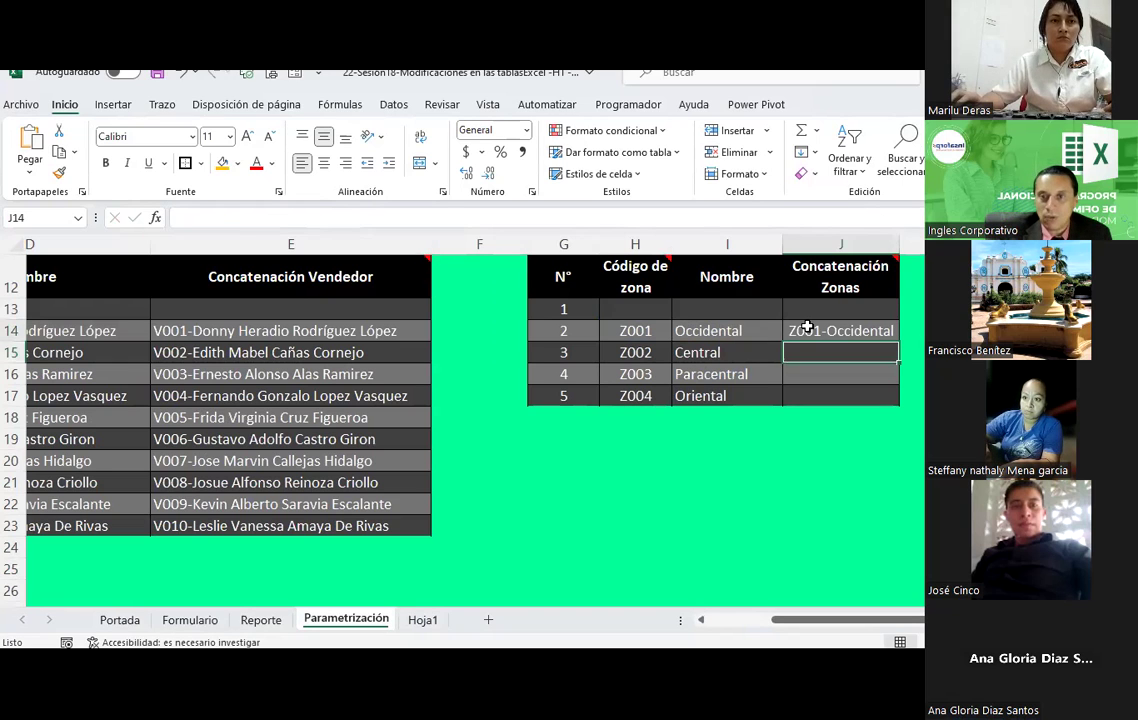
{"action": "key", "text": "ctrl+c"}
{"action": "left_click_drag", "start_coordinate": [810, 347], "coordinate": [804, 393]}
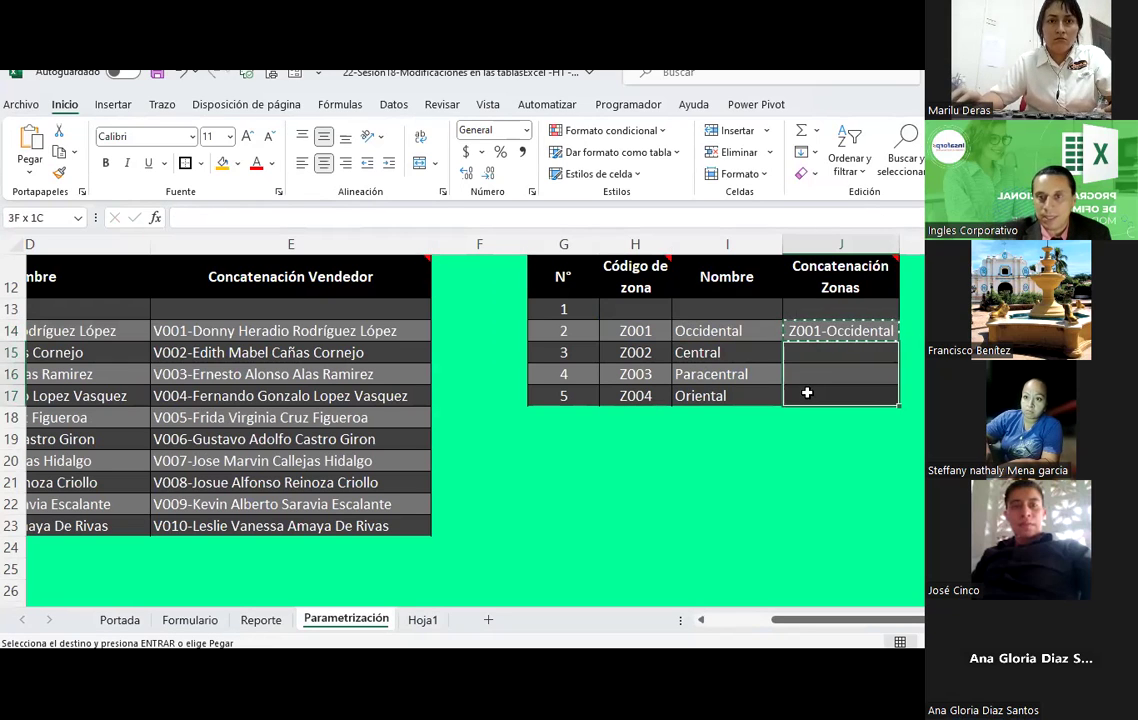
{"action": "right_click", "coordinate": [804, 393]}
{"action": "left_click", "coordinate": [899, 242]}
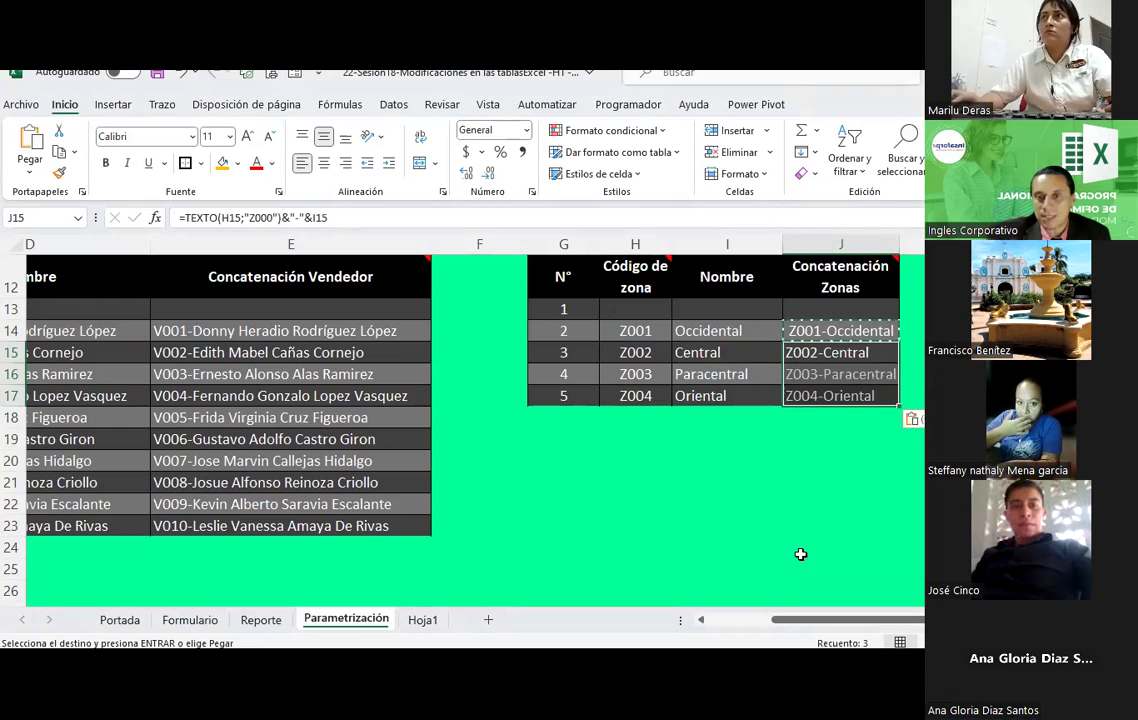
{"action": "scroll", "coordinate": [904, 394], "scroll_direction": "right", "scroll_amount": 1}
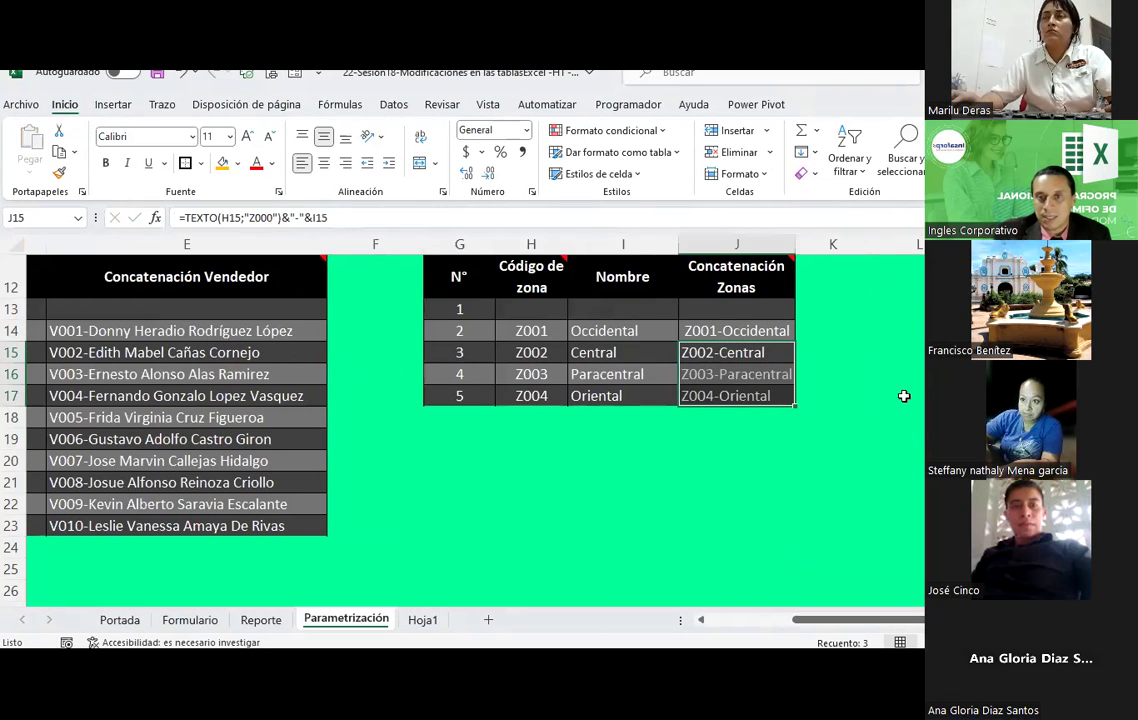
{"action": "left_click", "coordinate": [899, 374]}
{"action": "left_click", "coordinate": [155, 77]}
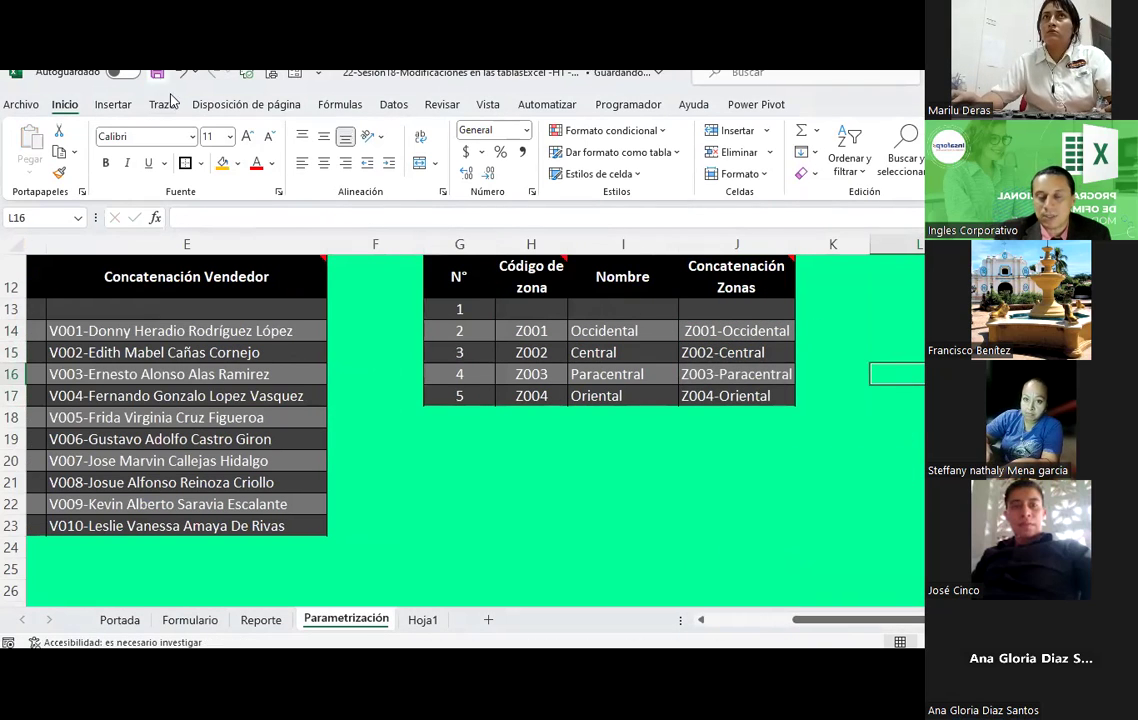
{"action": "left_click", "coordinate": [734, 458]}
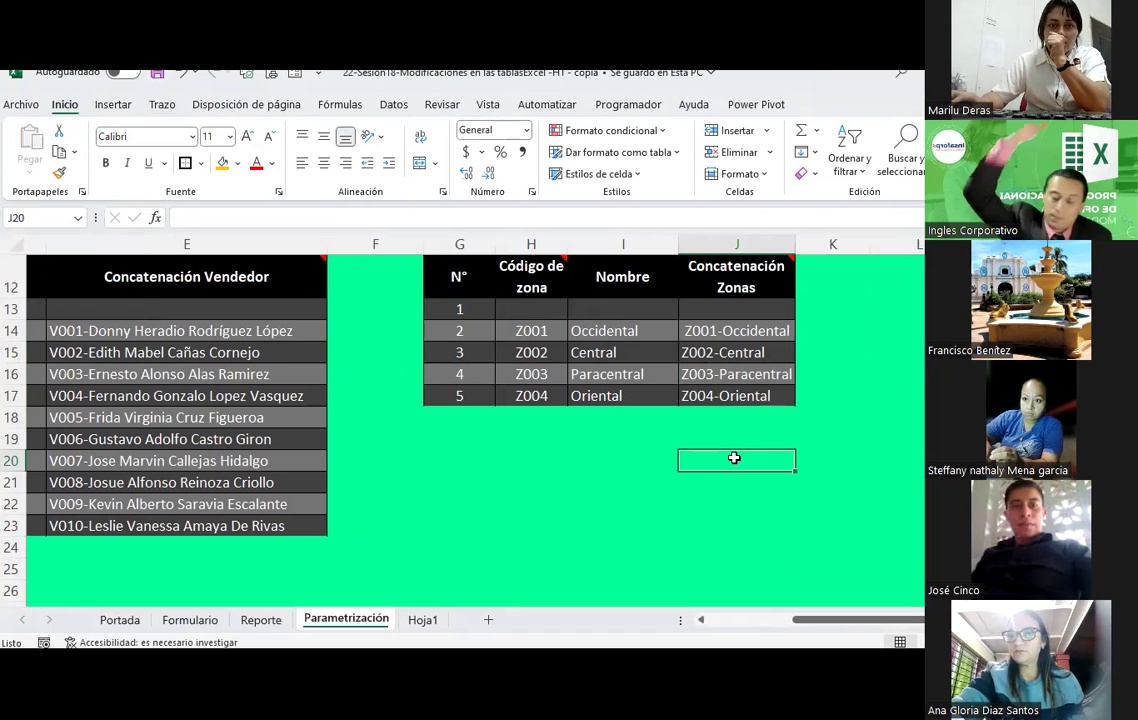
Step: Select the Concatenación Zonas cells J13:J17 and name them zonas
{"action": "left_click", "coordinate": [735, 330]}
{"action": "left_click_drag", "start_coordinate": [723, 309], "coordinate": [732, 396]}
{"action": "type", "text": "ZONAS"}
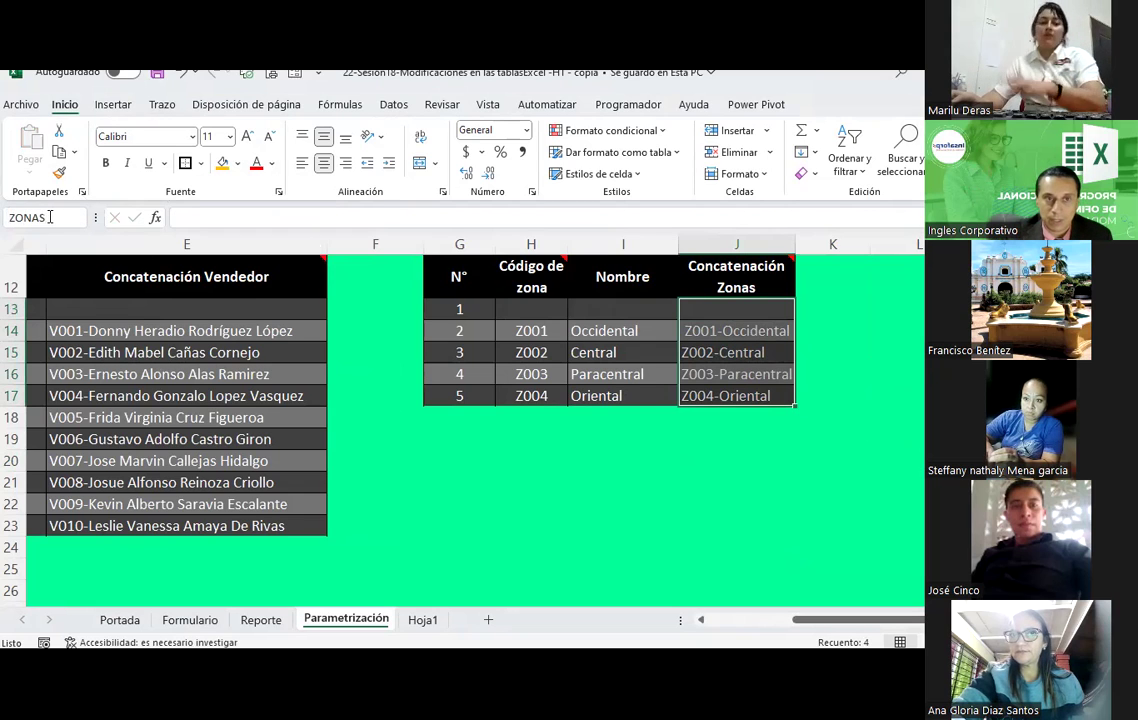
{"action": "key", "text": "BackSpace"}
{"action": "key", "text": "BackSpace"}
{"action": "key", "text": "BackSpace"}
{"action": "type", "text": "zonas"}
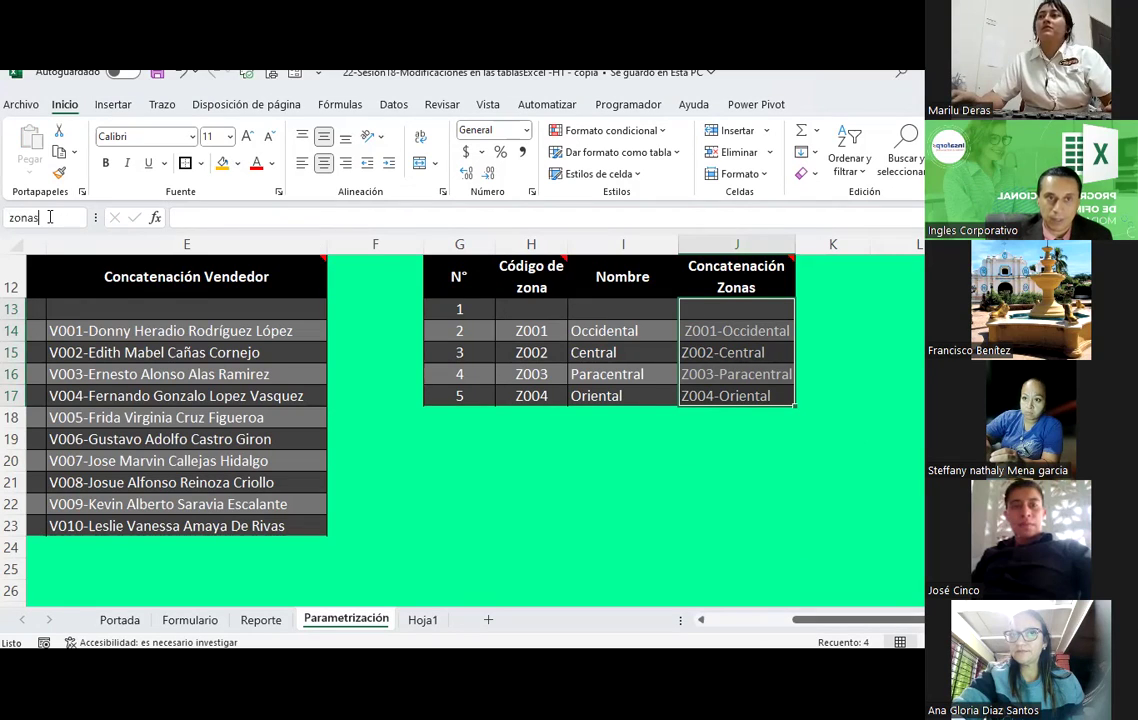
{"action": "key", "text": "Return"}
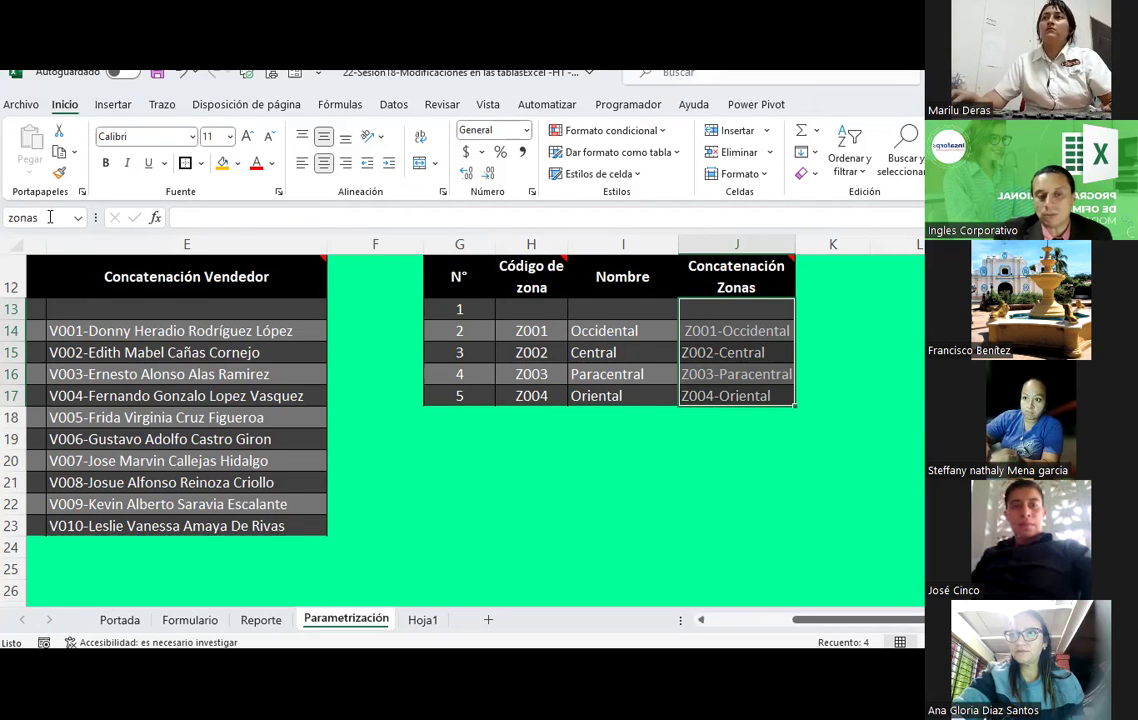
Step: Apply Lista data validation with Origen =zonas to the Formulario Zona cells D19:D28
{"action": "left_click", "coordinate": [190, 620]}
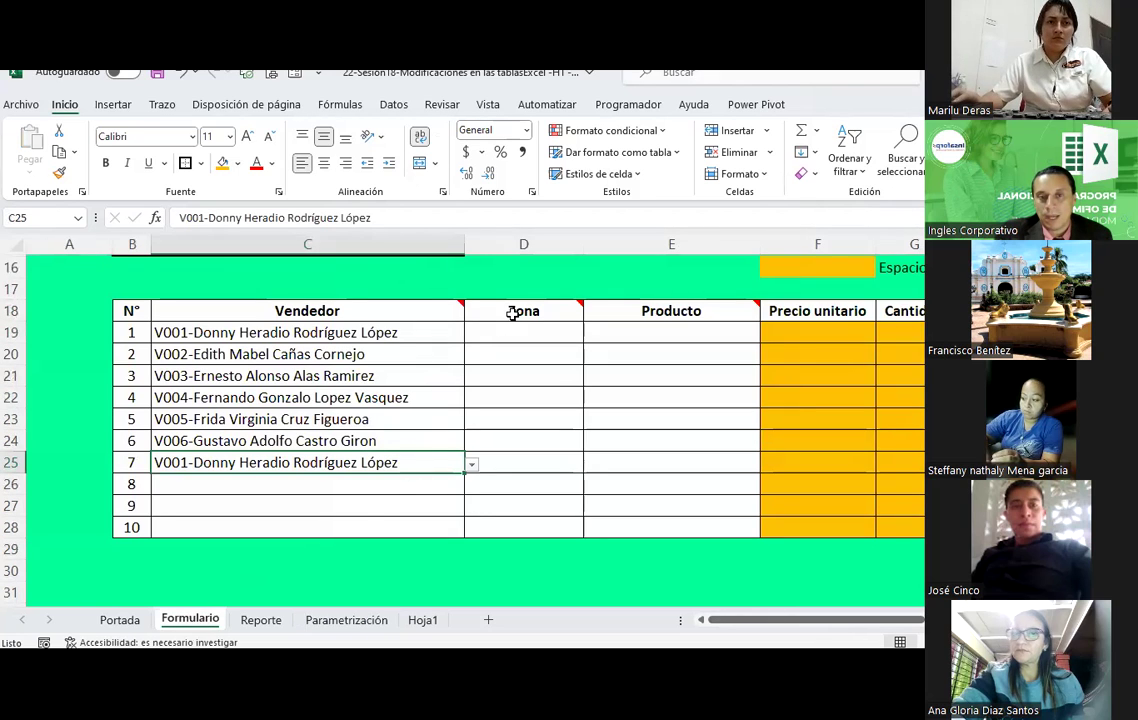
{"action": "left_click_drag", "start_coordinate": [510, 334], "coordinate": [495, 526]}
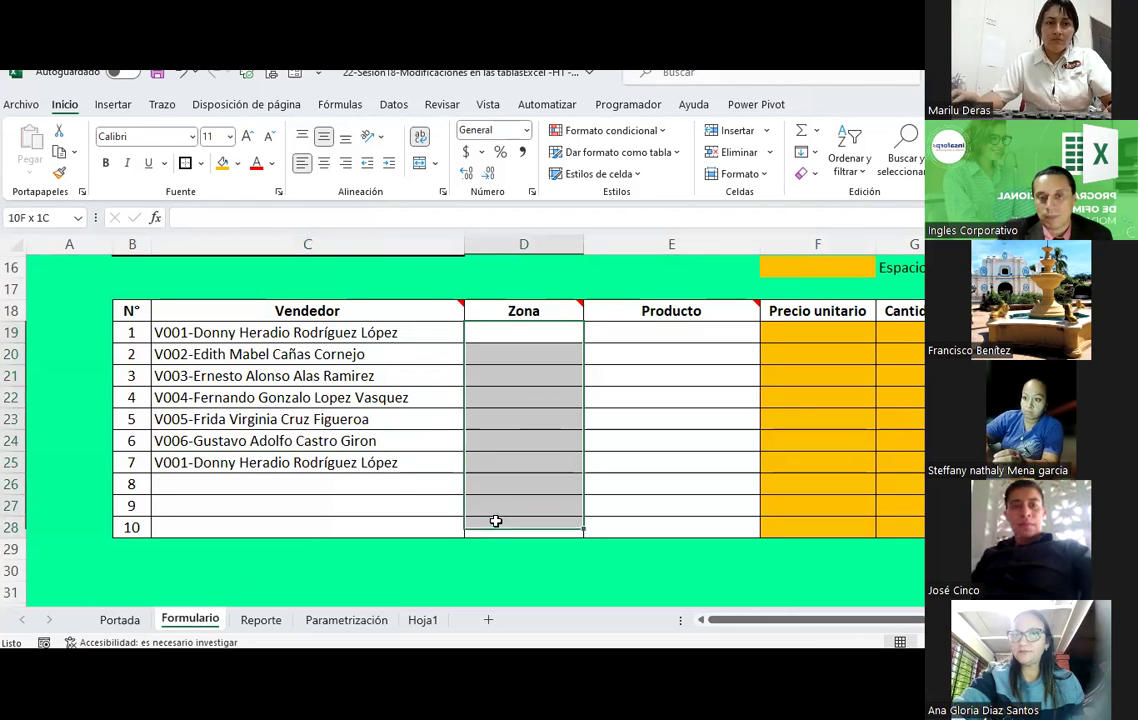
{"action": "left_click", "coordinate": [394, 104]}
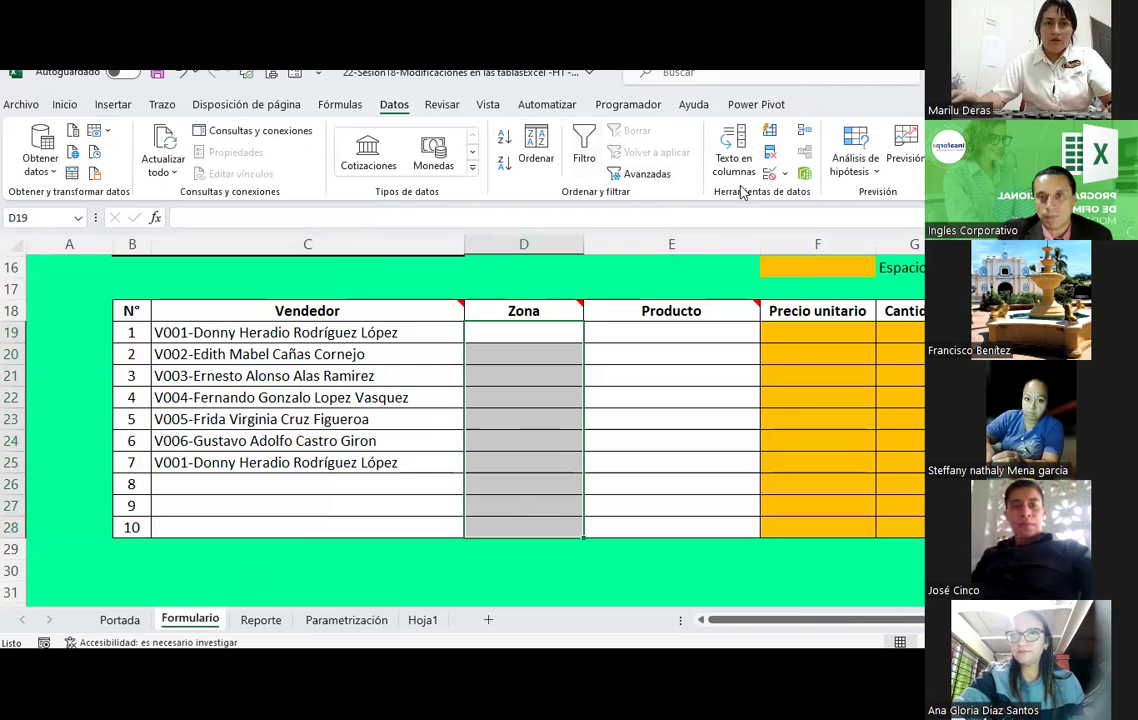
{"action": "left_click", "coordinate": [786, 175]}
{"action": "left_click", "coordinate": [838, 196]}
{"action": "left_click", "coordinate": [380, 318]}
{"action": "left_click", "coordinate": [355, 365]}
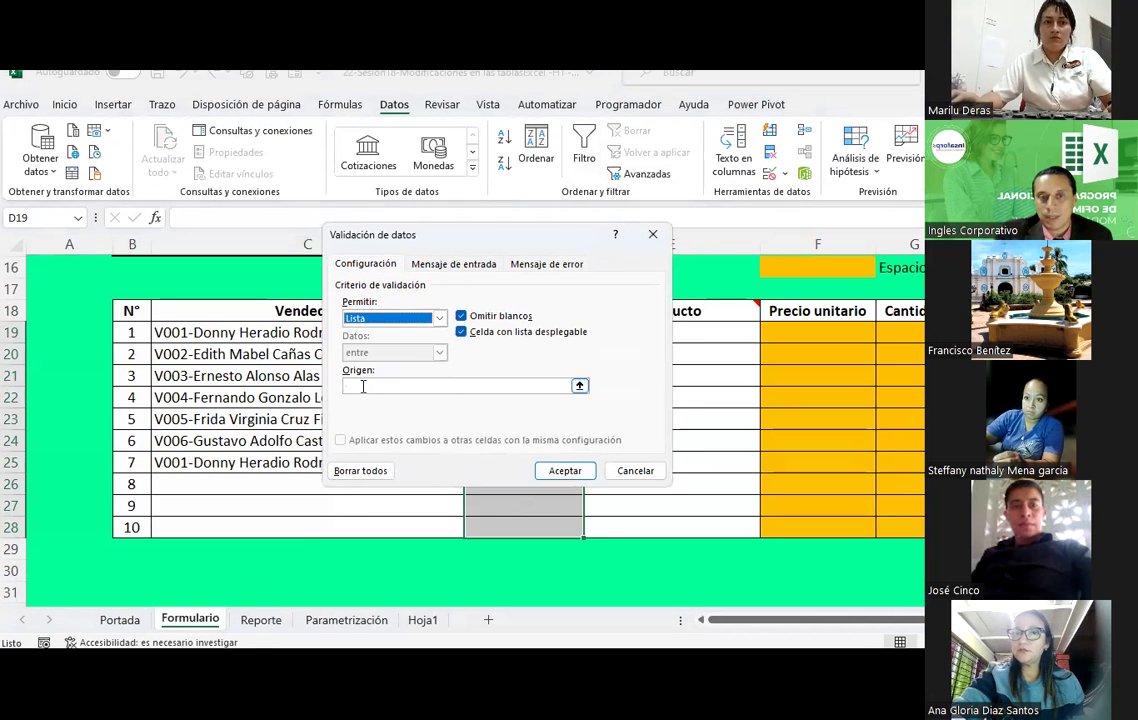
{"action": "left_click", "coordinate": [363, 386]}
{"action": "key", "text": "F3"}
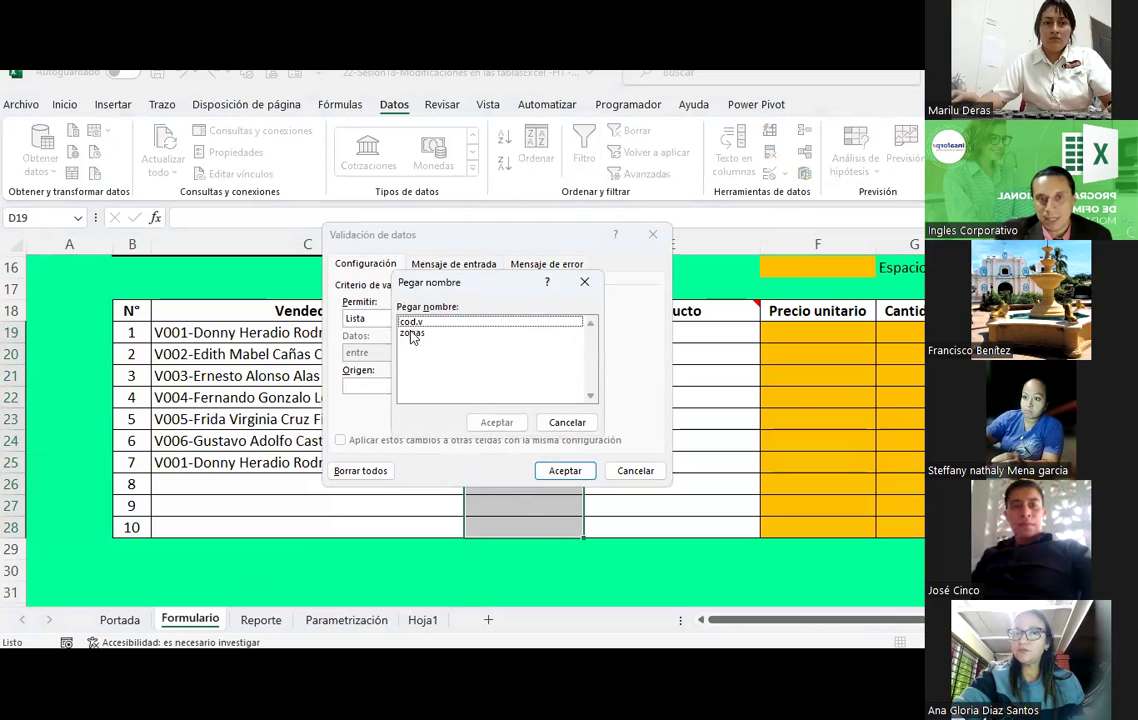
{"action": "left_click", "coordinate": [411, 333]}
{"action": "key", "text": "Return"}
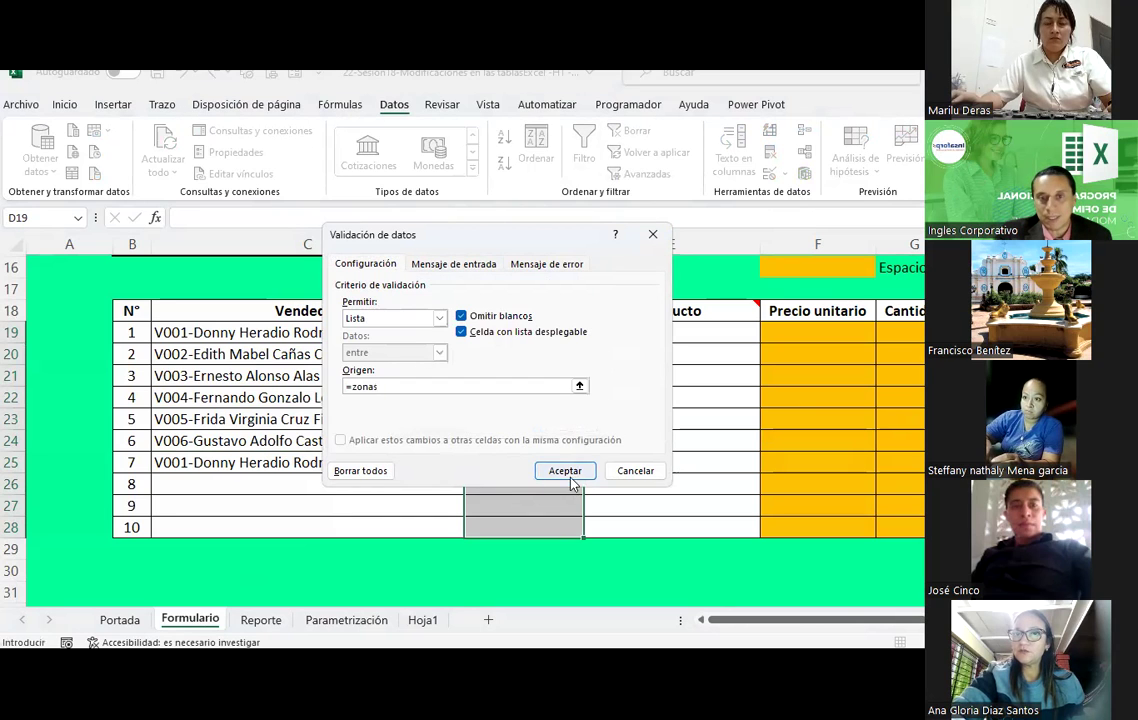
{"action": "left_click", "coordinate": [566, 471]}
Step: Set zones in D19:D25: Z001-Occidental, Z002-Central, Z003-Paracentral, Z004-Oriental, Z001, Z002, Z003
{"action": "left_click", "coordinate": [590, 340]}
{"action": "left_click", "coordinate": [505, 364]}
{"action": "left_click", "coordinate": [551, 354]}
{"action": "left_click", "coordinate": [590, 356]}
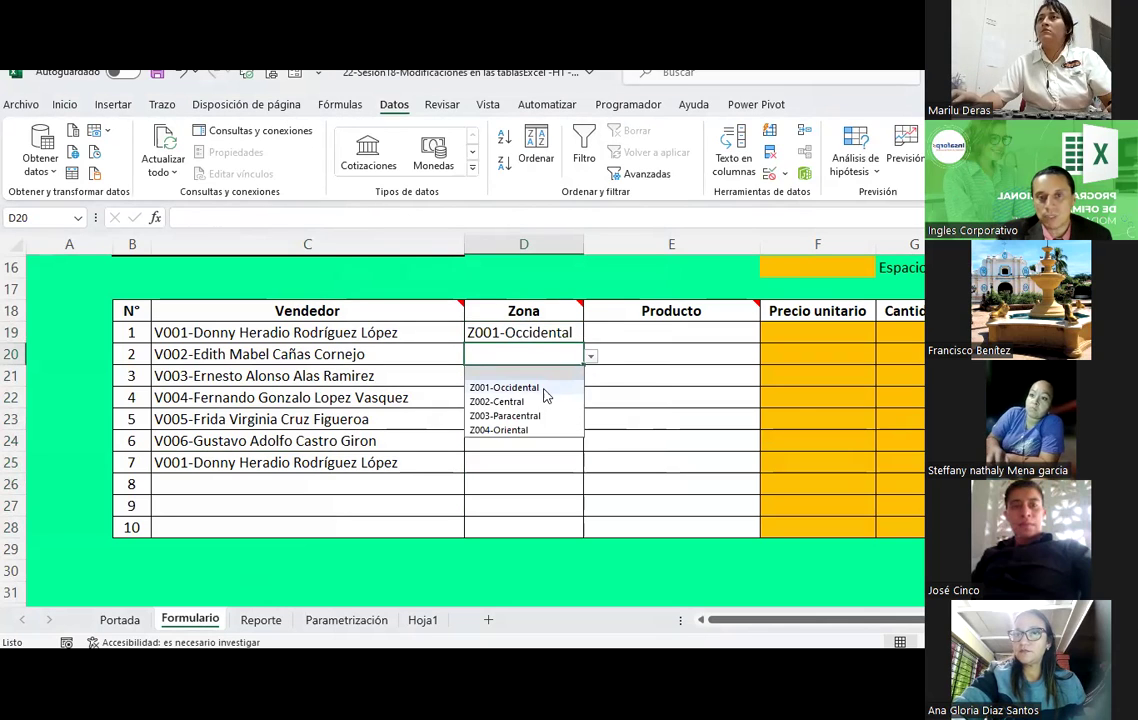
{"action": "left_click", "coordinate": [540, 401]}
{"action": "left_click", "coordinate": [528, 378]}
{"action": "left_click", "coordinate": [590, 378]}
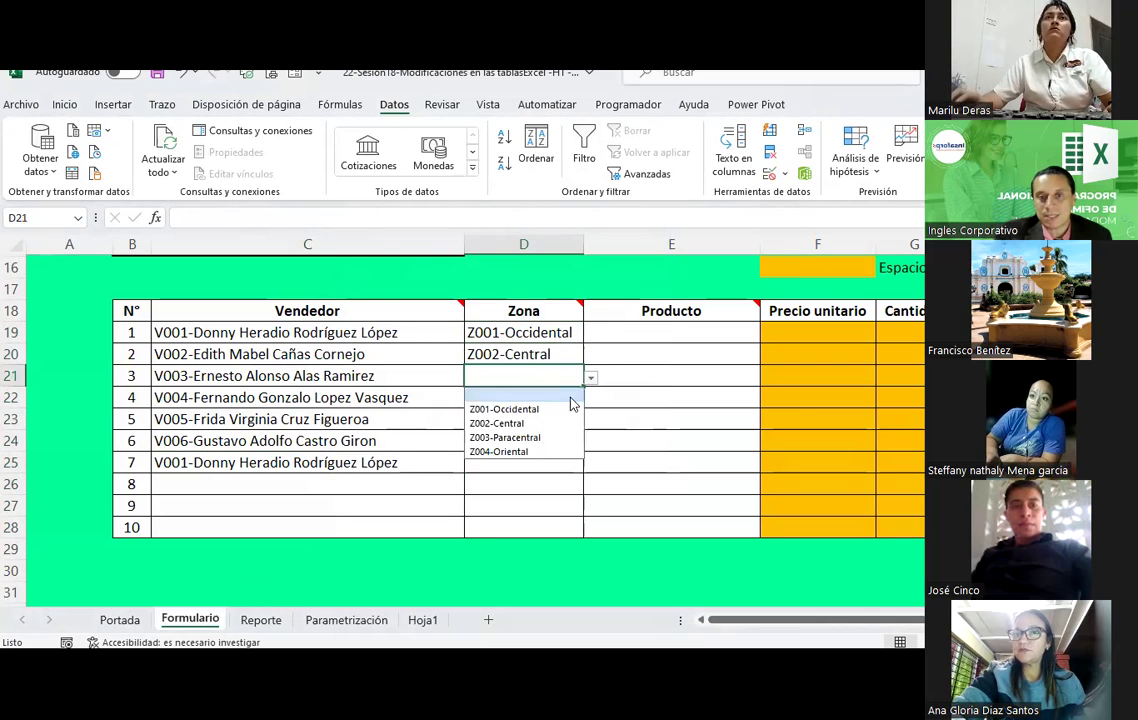
{"action": "left_click", "coordinate": [541, 437]}
{"action": "left_click", "coordinate": [592, 397]}
{"action": "left_click", "coordinate": [578, 397]}
{"action": "left_click", "coordinate": [590, 399]}
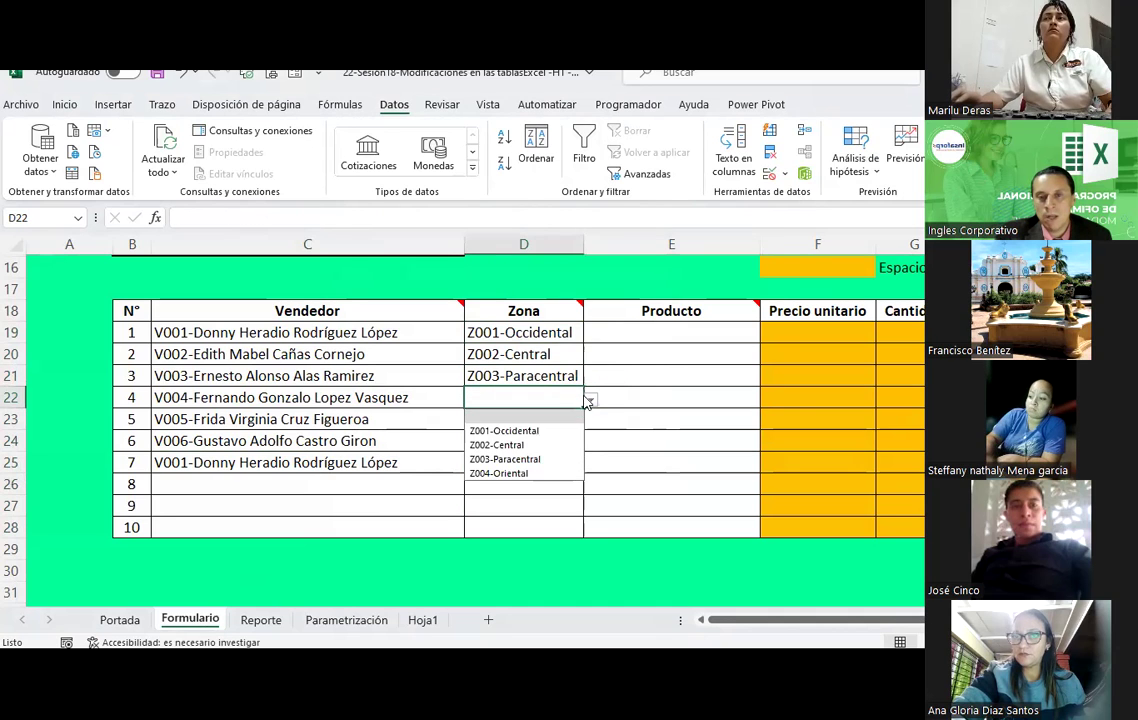
{"action": "left_click", "coordinate": [527, 474]}
{"action": "left_click", "coordinate": [530, 424]}
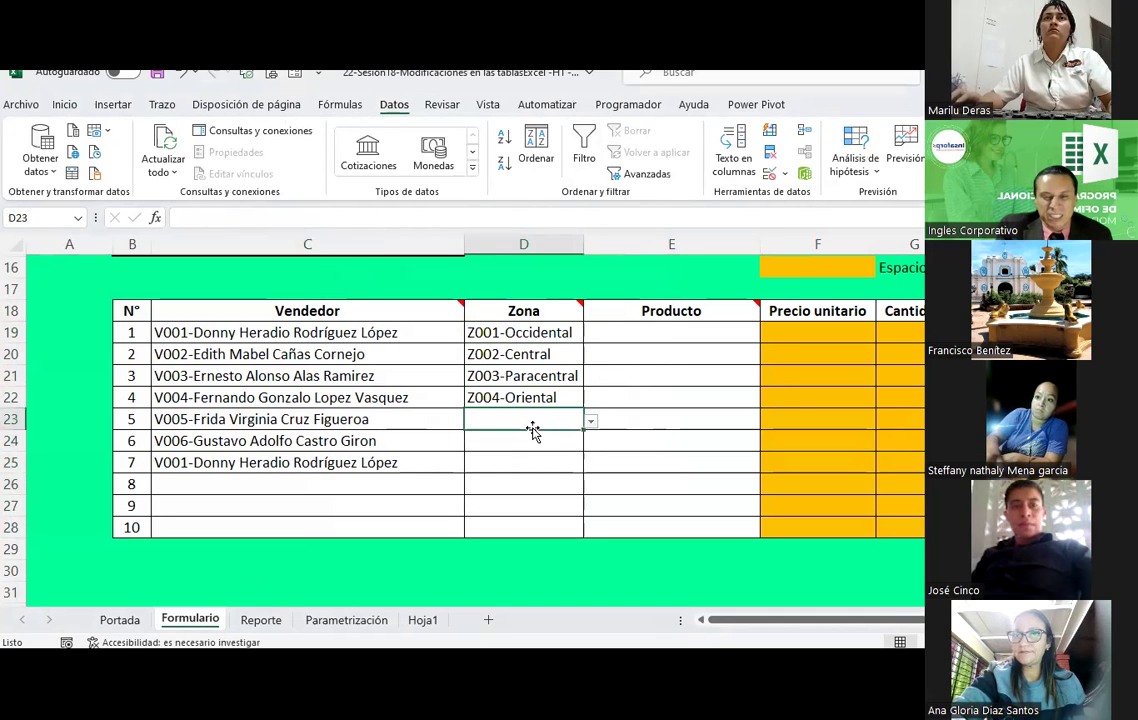
{"action": "left_click", "coordinate": [590, 420]}
{"action": "left_click", "coordinate": [526, 452]}
{"action": "left_click", "coordinate": [561, 442]}
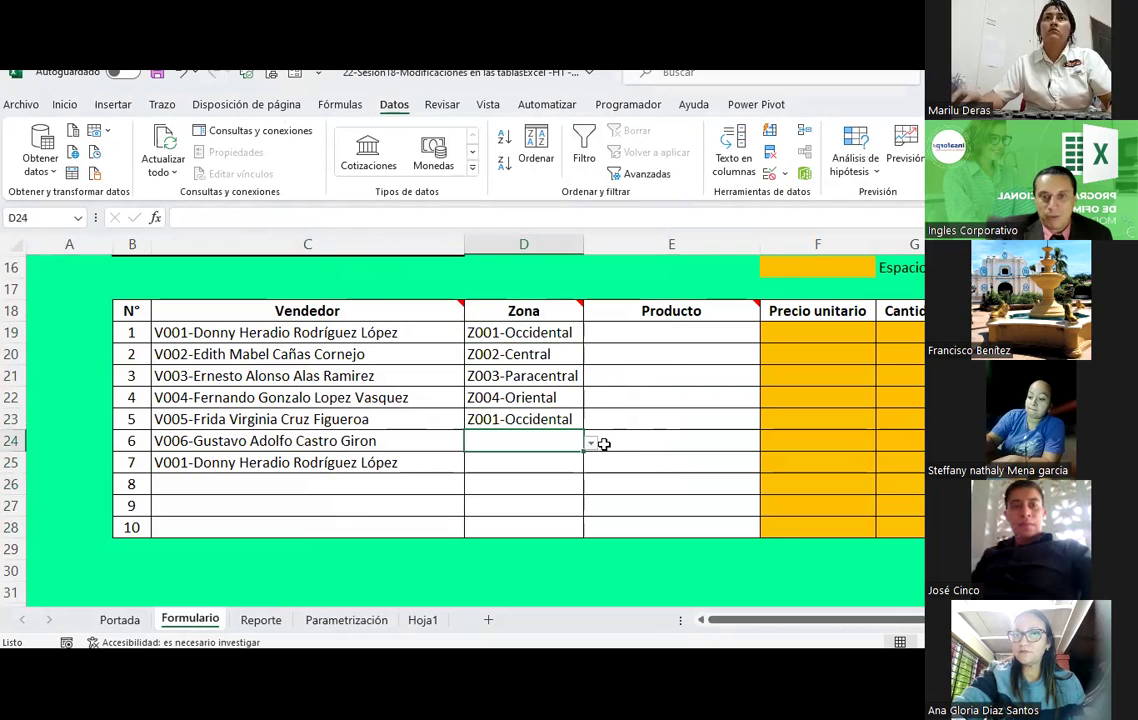
{"action": "left_click", "coordinate": [591, 442]}
{"action": "left_click", "coordinate": [530, 488]}
{"action": "left_click", "coordinate": [550, 462]}
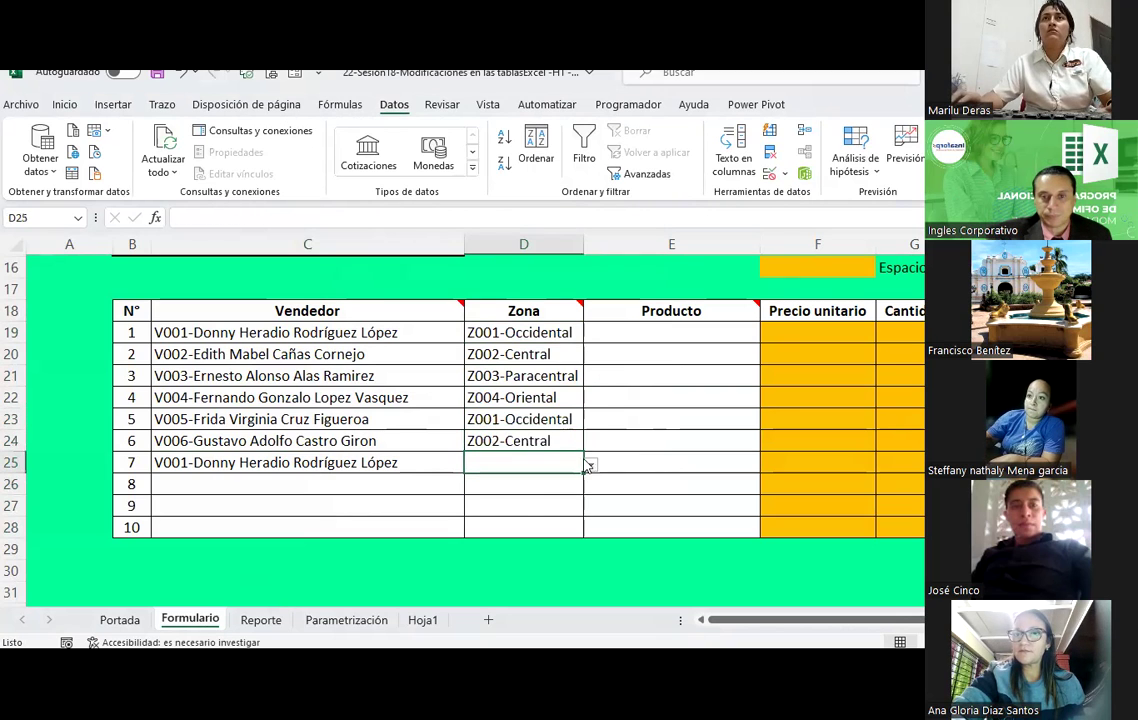
{"action": "left_click", "coordinate": [592, 468]}
{"action": "left_click", "coordinate": [520, 521]}
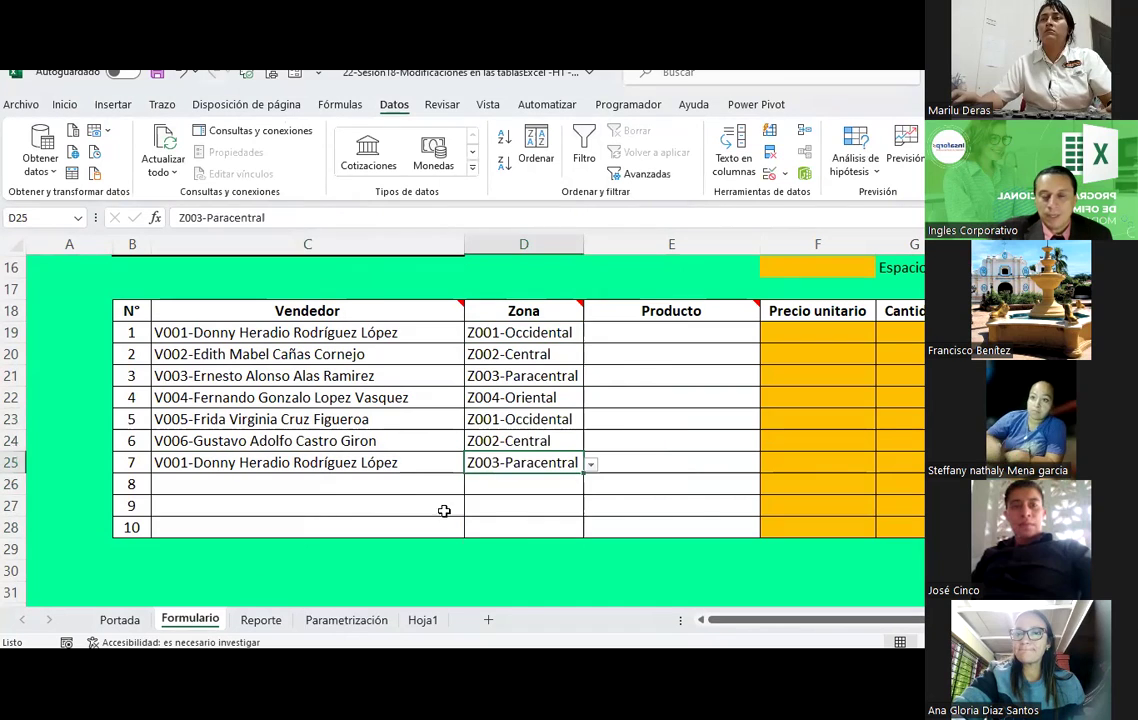
{"action": "left_click", "coordinate": [394, 500]}
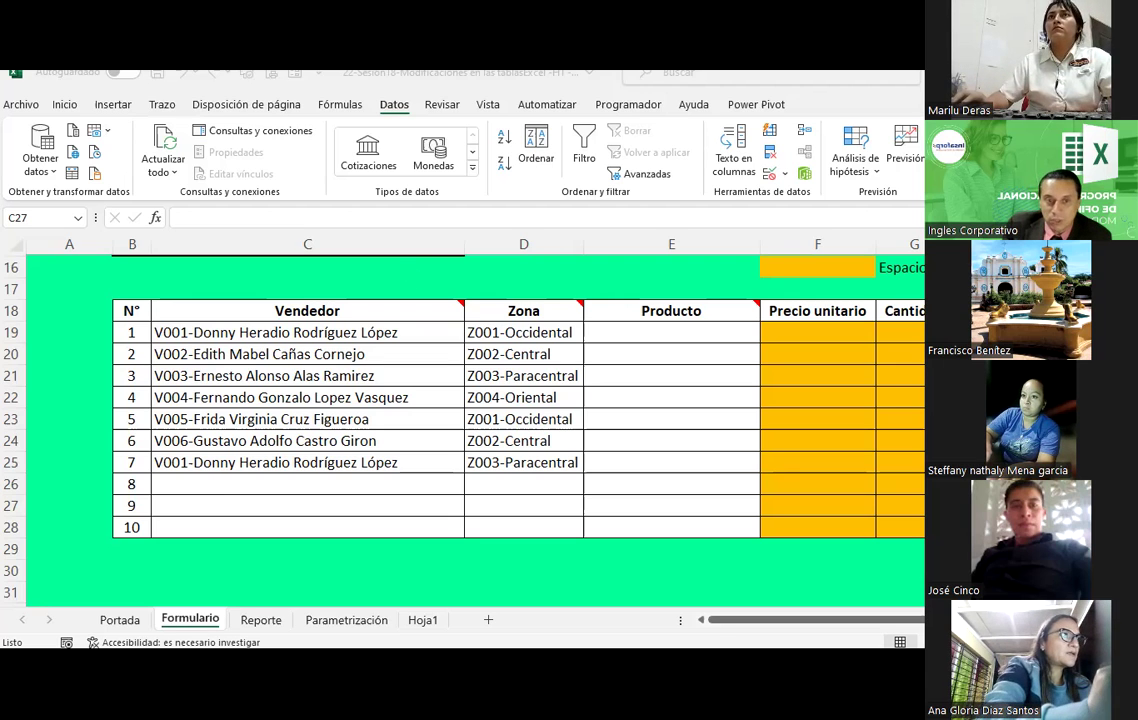
Step: On Parametrización, review Producto 1's code, name and price in N14:P14 and select Q14
{"action": "left_click", "coordinate": [272, 622]}
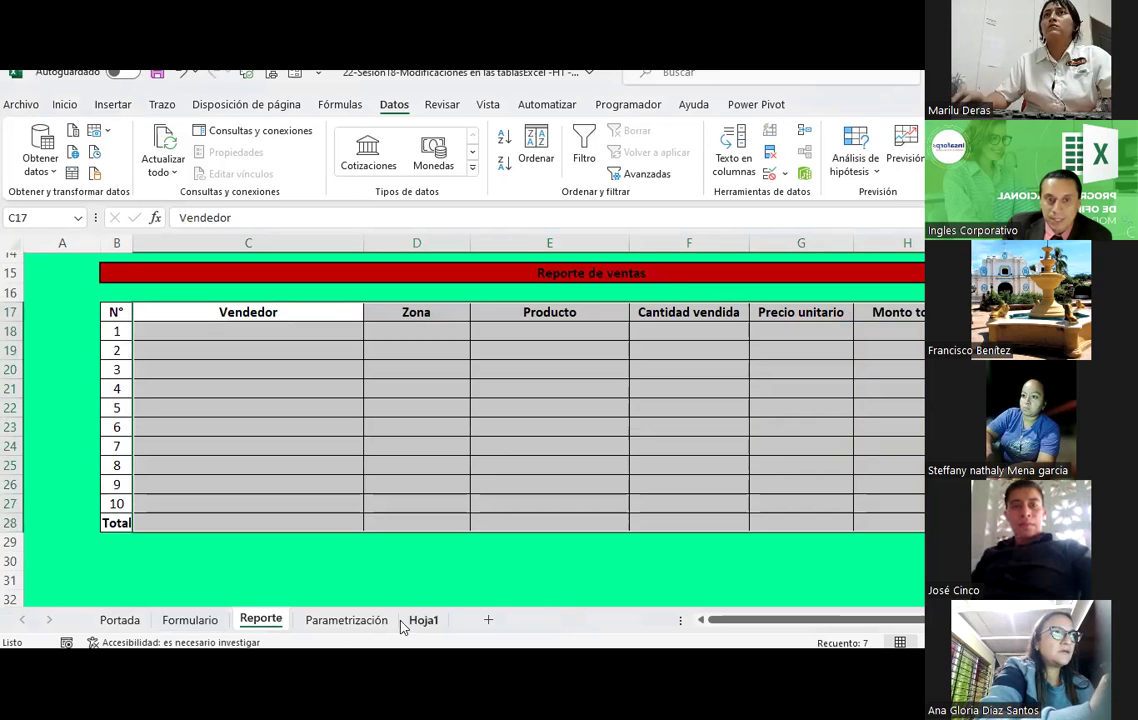
{"action": "left_click", "coordinate": [345, 626]}
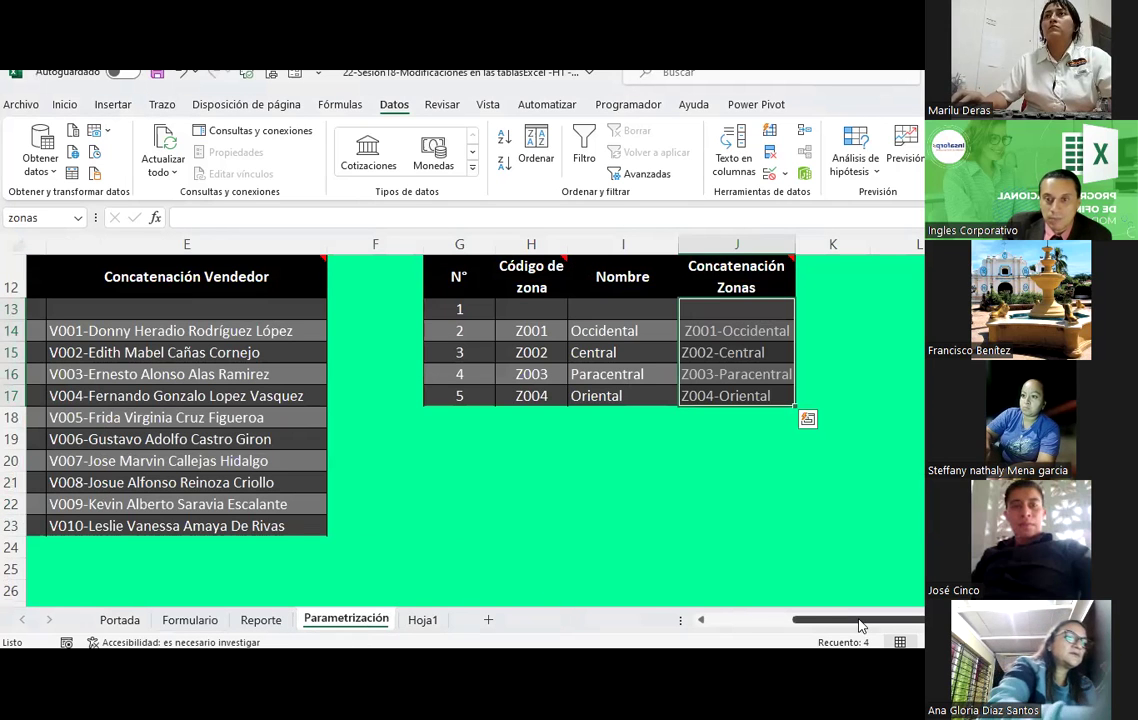
{"action": "left_click_drag", "start_coordinate": [848, 617], "coordinate": [890, 618]}
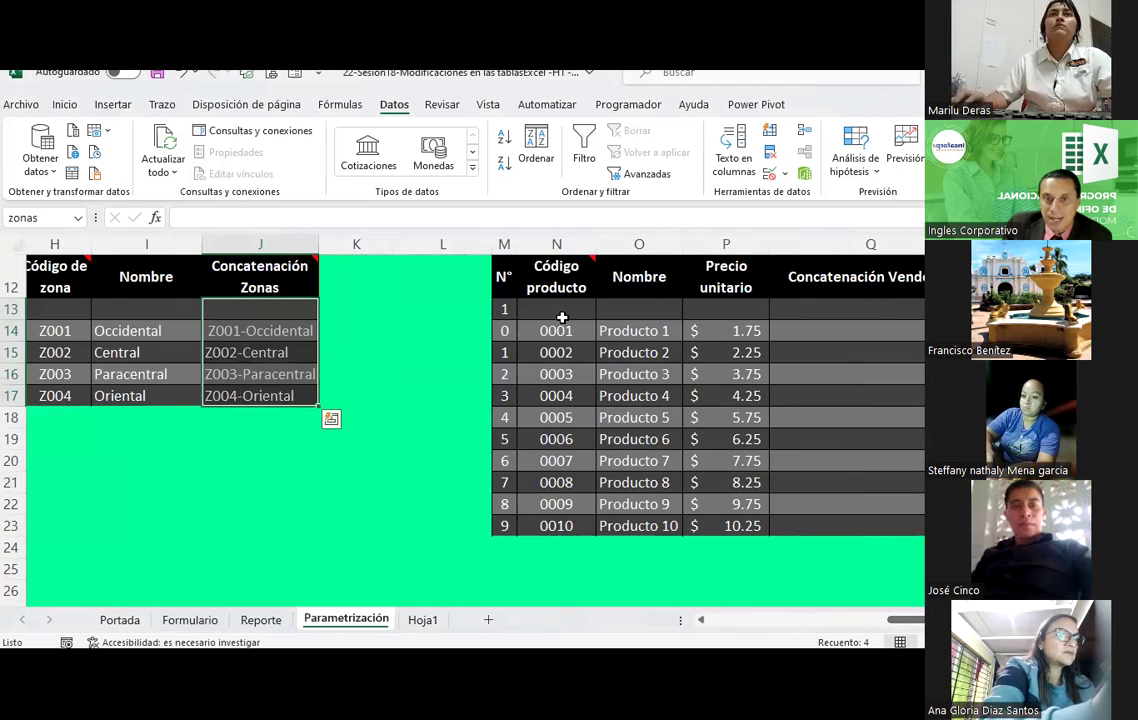
{"action": "left_click", "coordinate": [552, 333]}
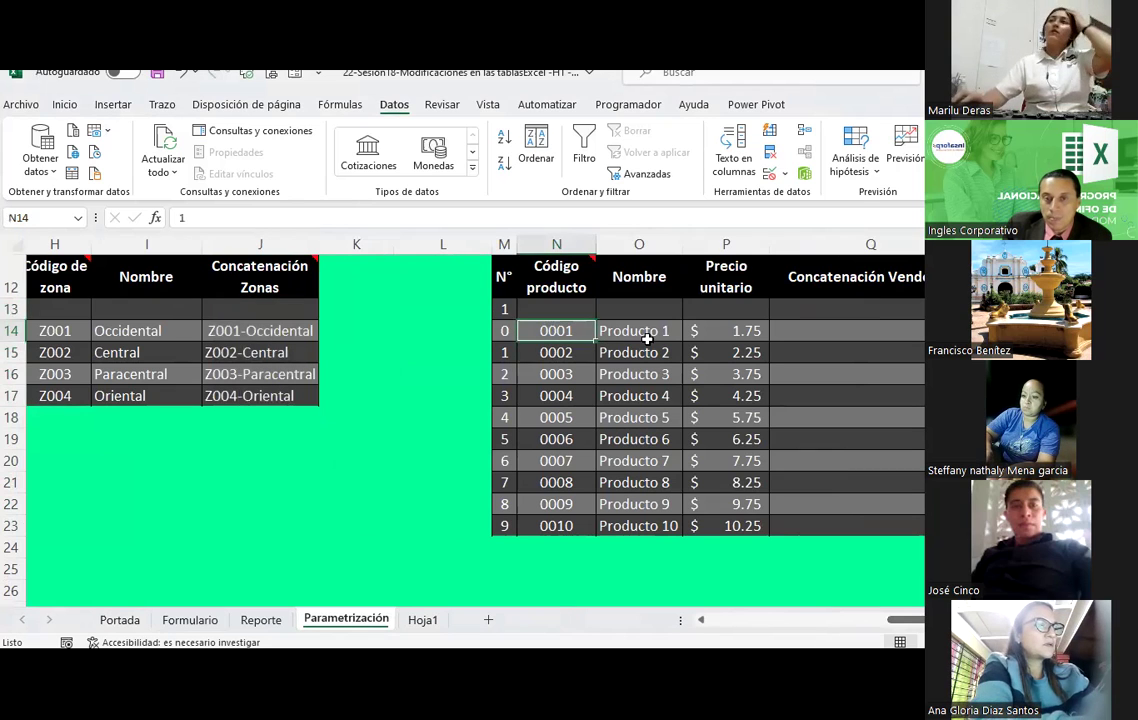
{"action": "left_click", "coordinate": [655, 334]}
{"action": "left_click", "coordinate": [740, 330]}
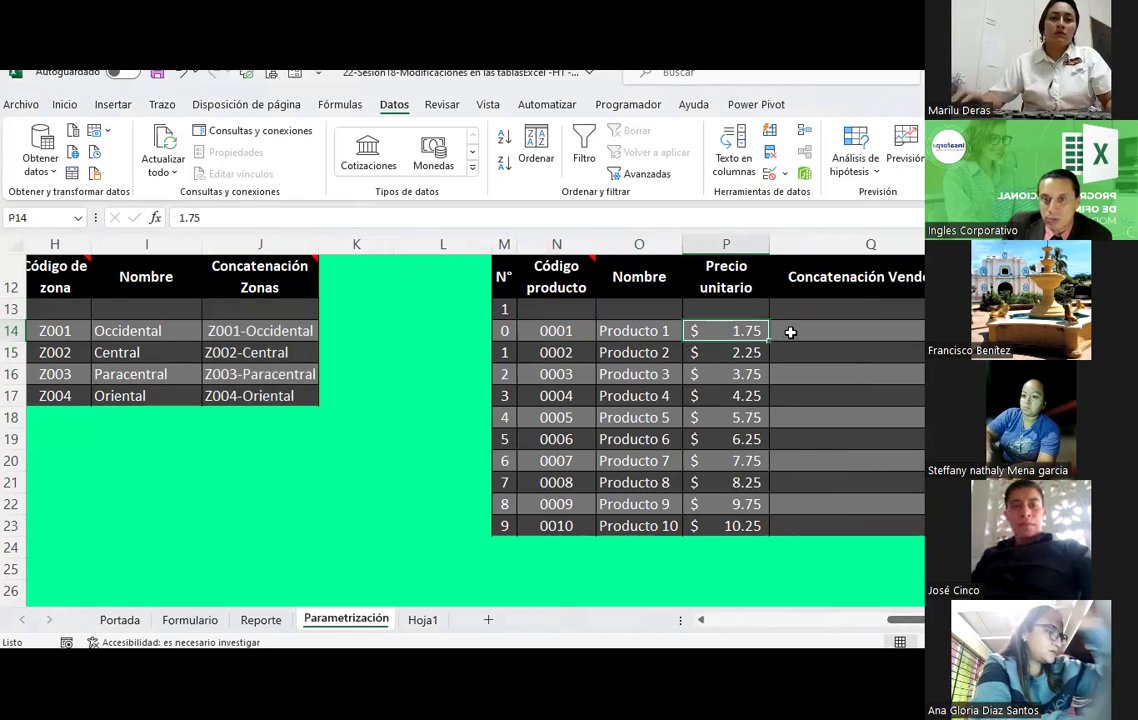
{"action": "left_click", "coordinate": [790, 332]}
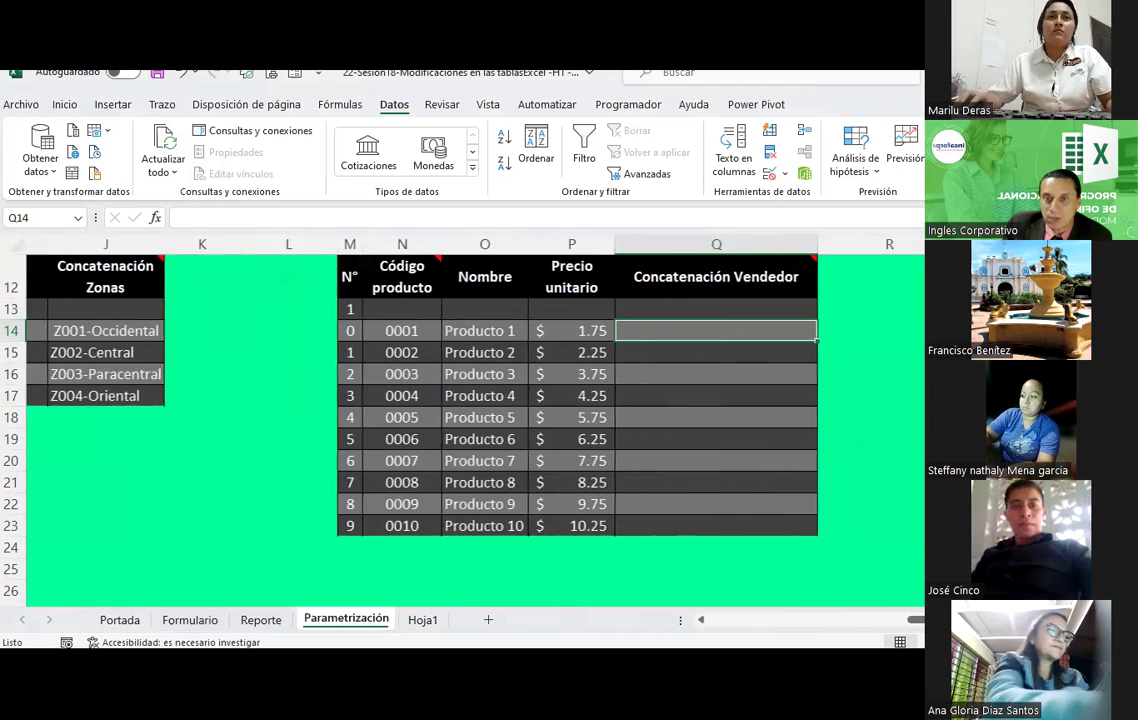
{"action": "scroll", "coordinate": [580, 412], "scroll_direction": "right", "scroll_amount": 2}
Step: Enter =TEXTO(N14;"0000")&O14&TEXTO(P14;"$ 00.00") in Q14 and narrow column Q
{"action": "type", "text": "="}
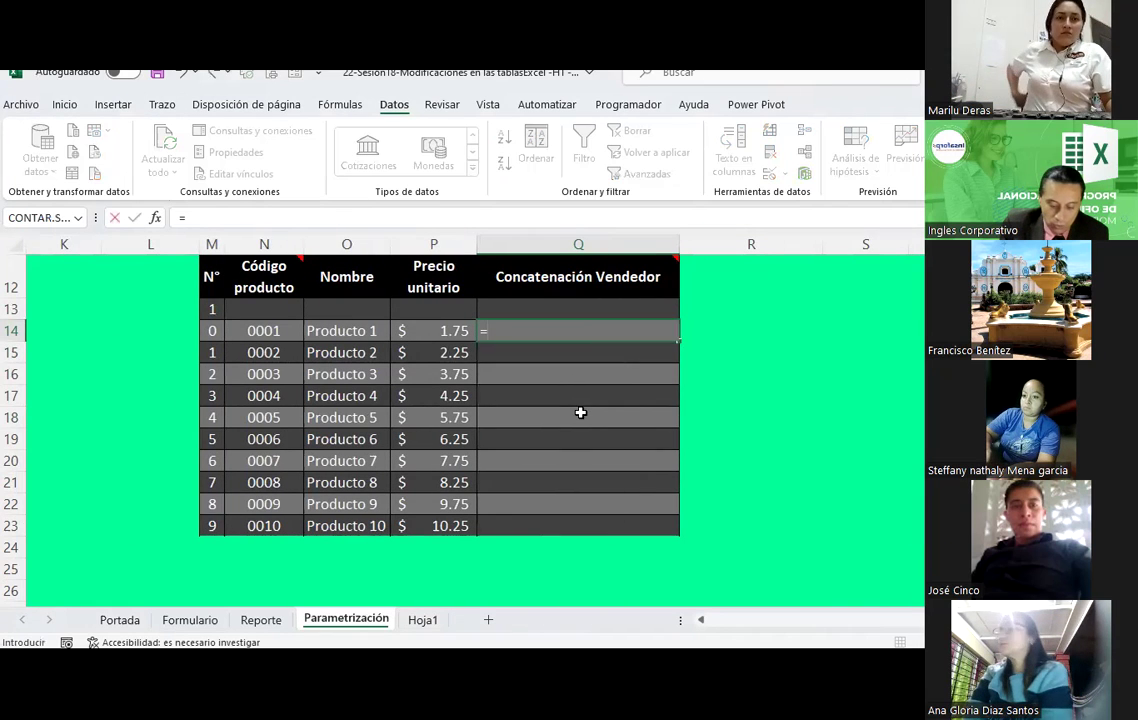
{"action": "type", "text": "texto("}
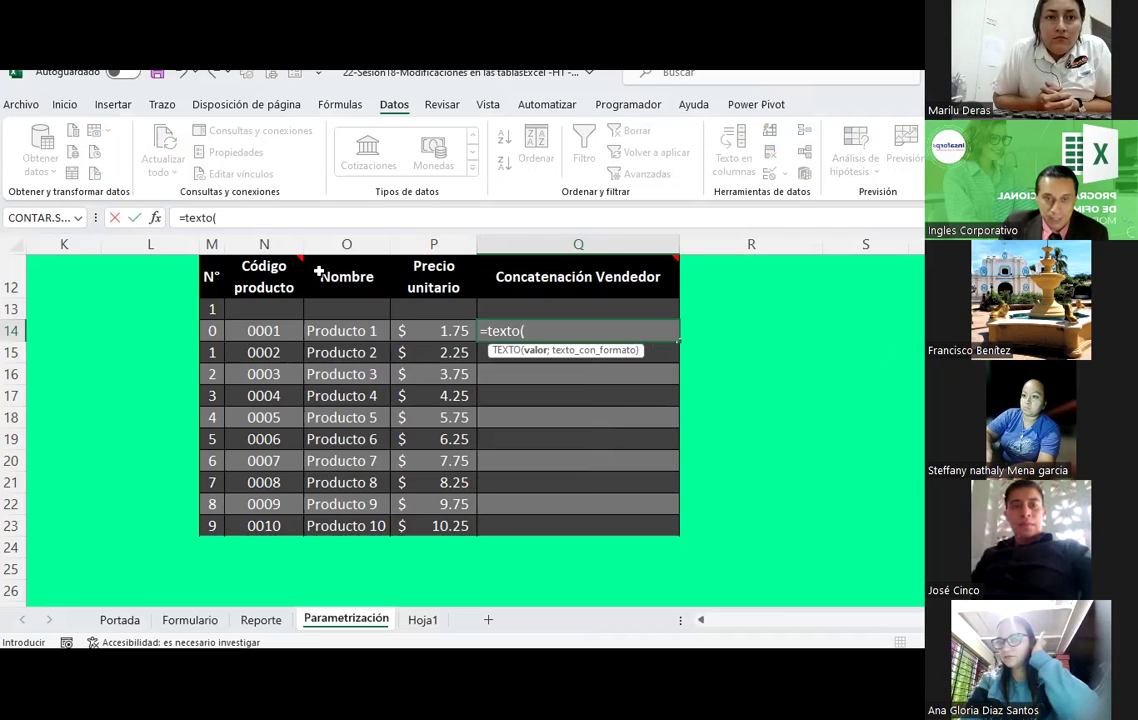
{"action": "left_click", "coordinate": [272, 332]}
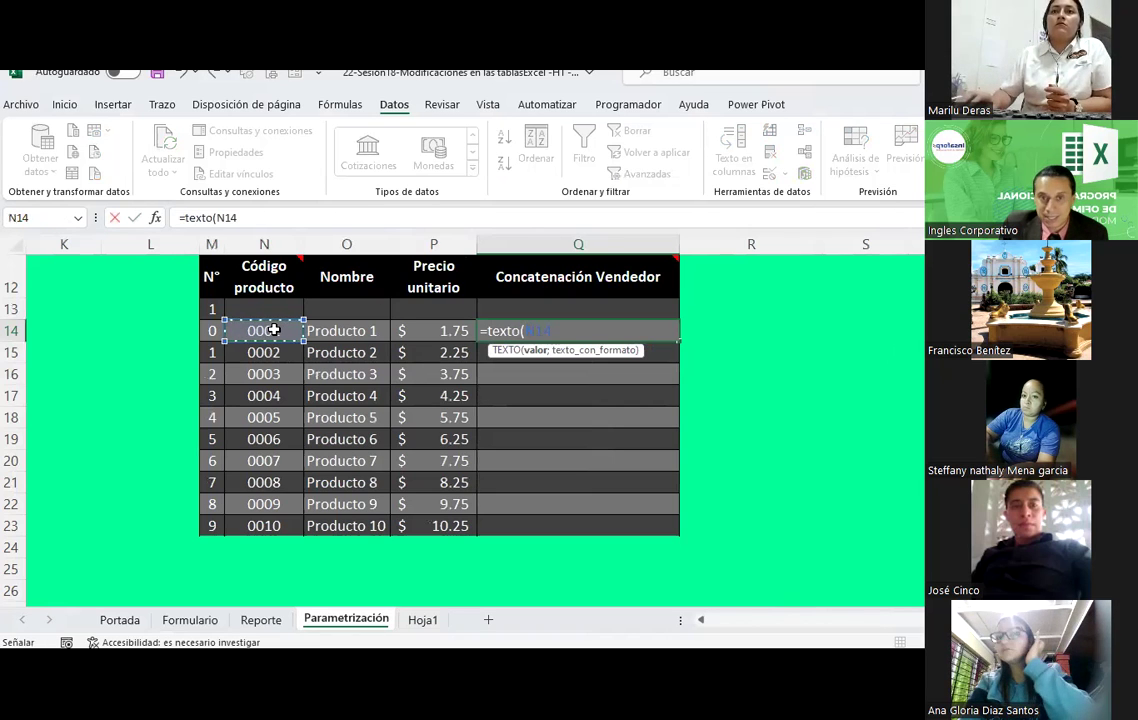
{"action": "type", "text": ";"}
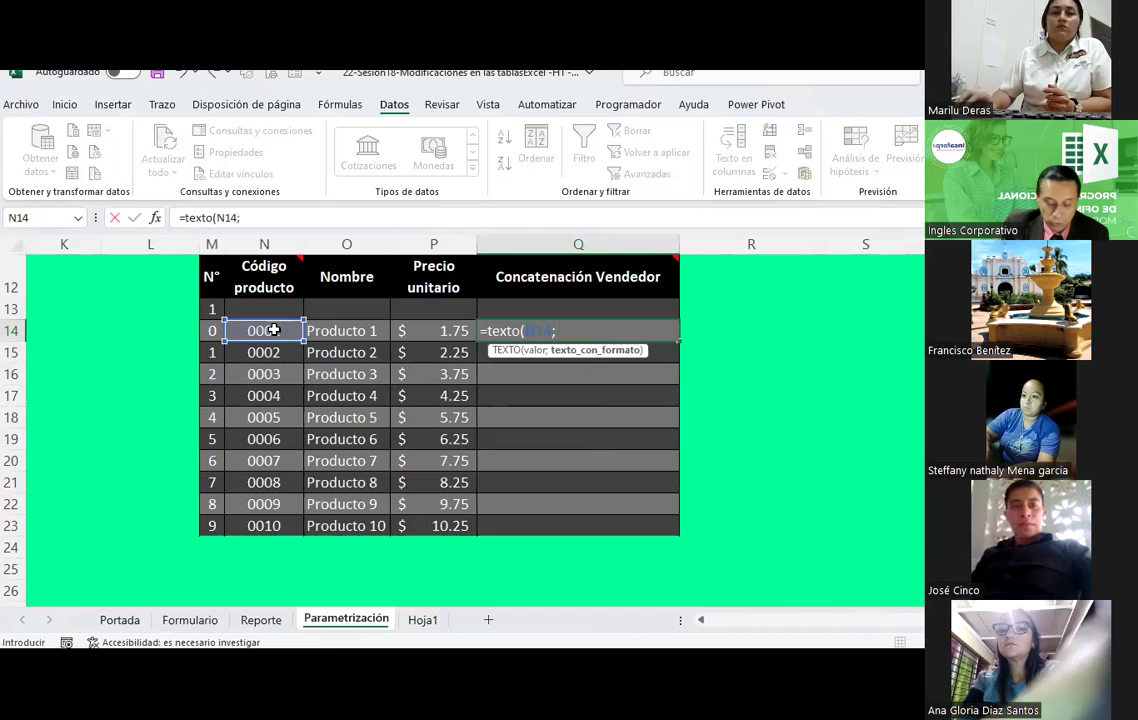
{"action": "type", "text": "\"000"}
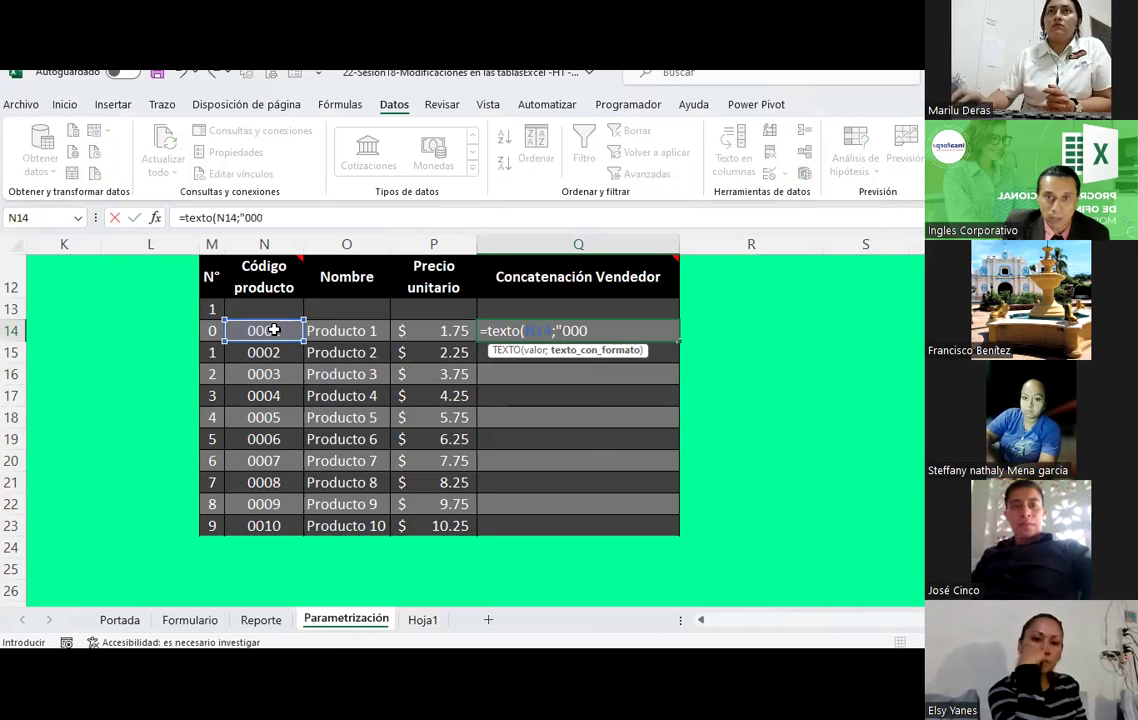
{"action": "type", "text": "0\""}
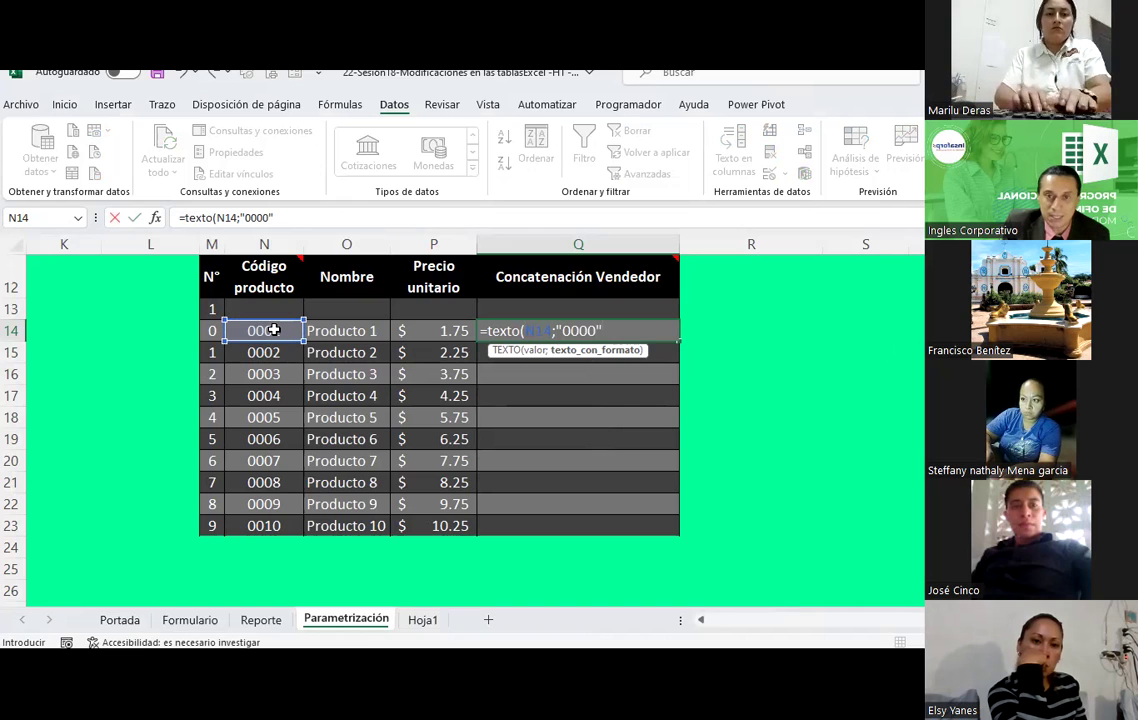
{"action": "type", "text": ")"}
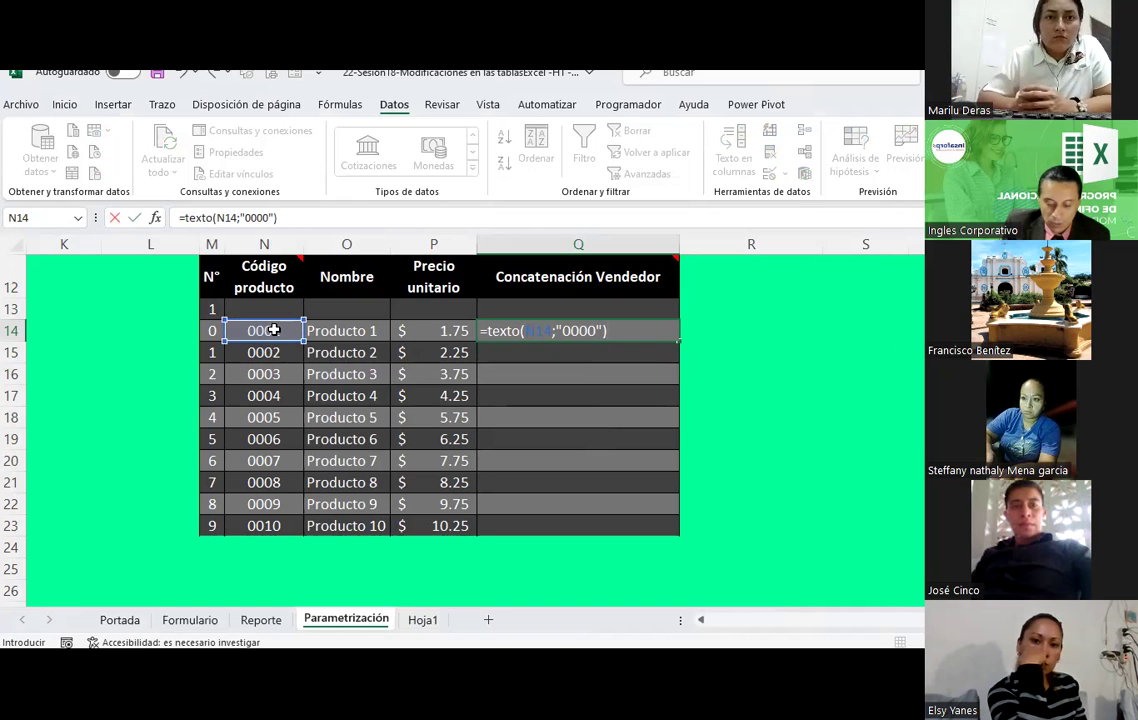
{"action": "type", "text": "&"}
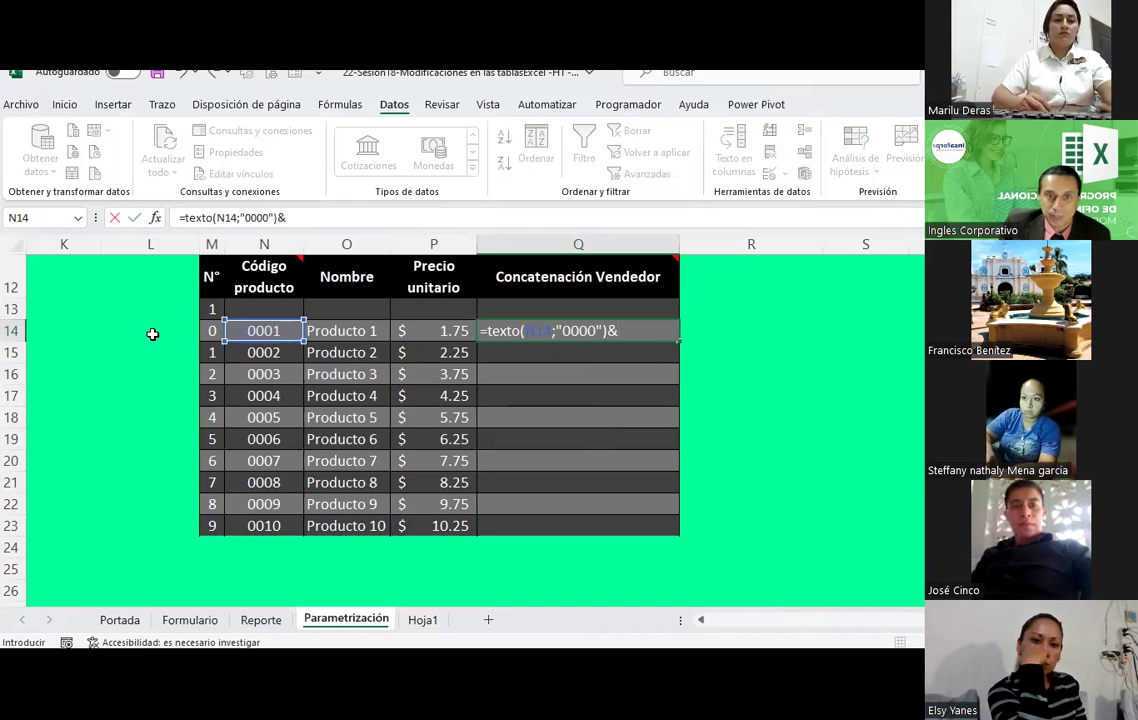
{"action": "left_click", "coordinate": [323, 330]}
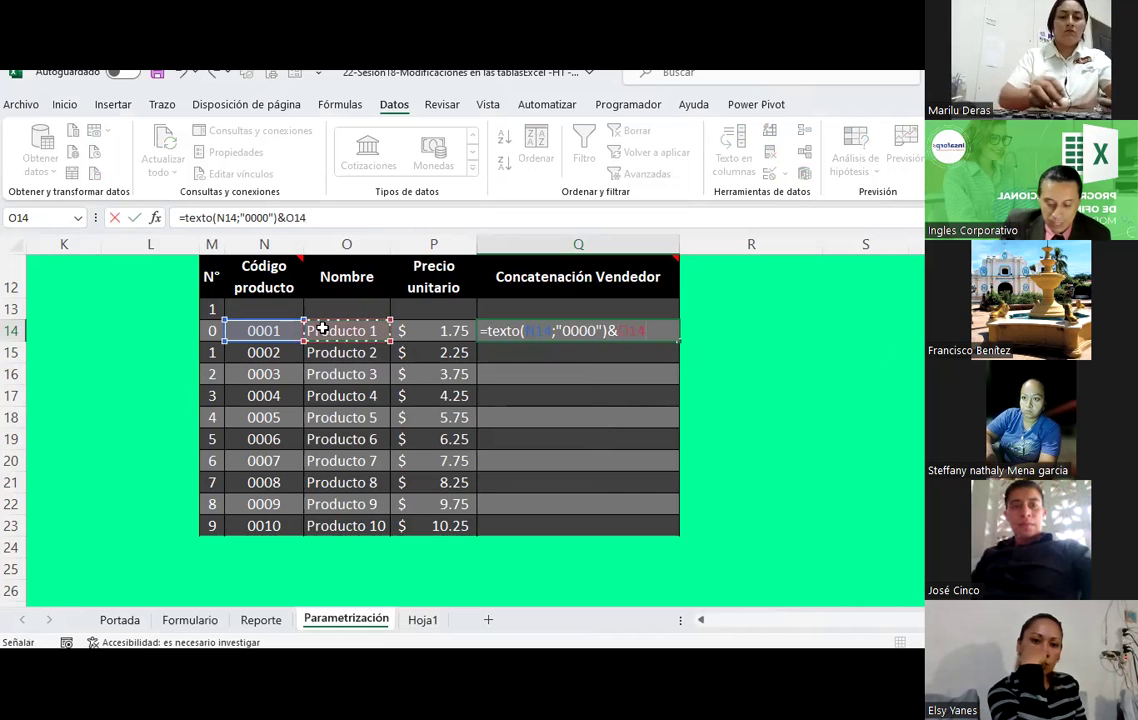
{"action": "type", "text": "&TEXTO"}
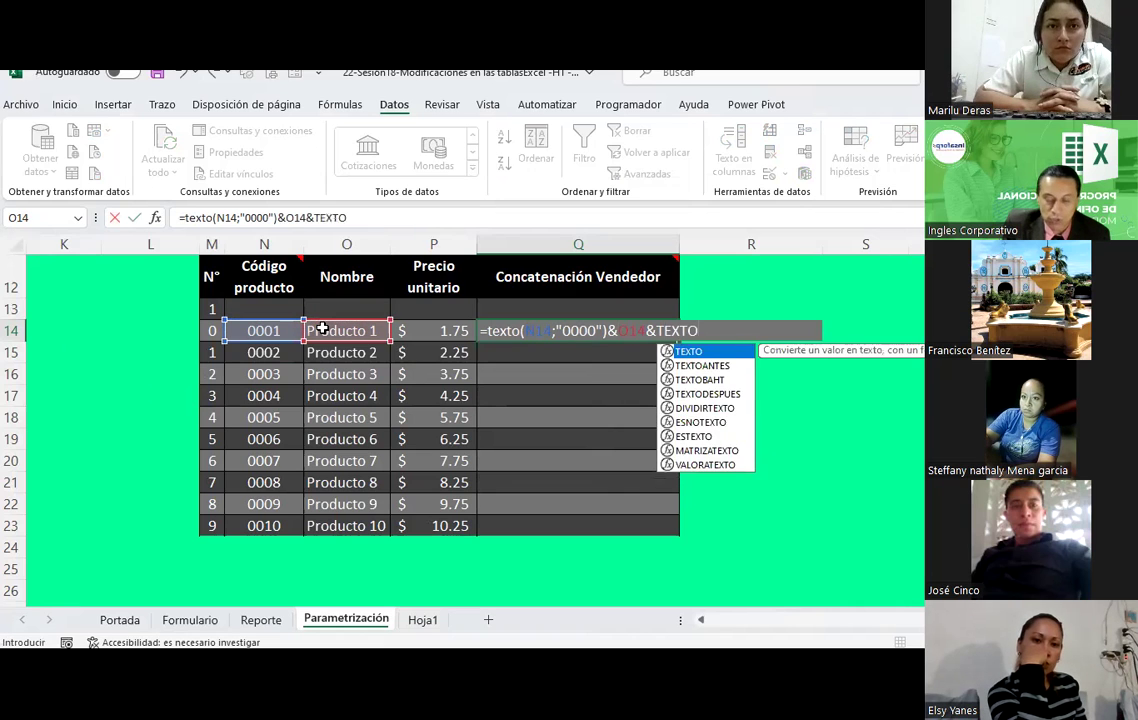
{"action": "type", "text": "("}
{"action": "left_click", "coordinate": [408, 328]}
{"action": "type", "text": ";\"$"}
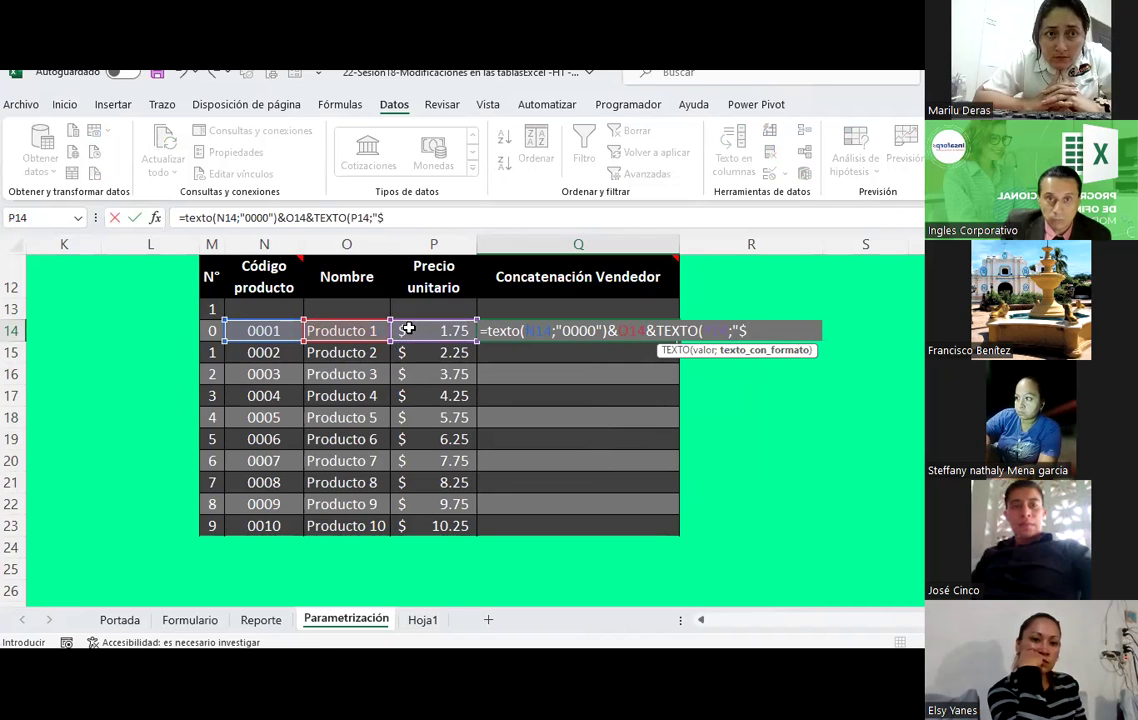
{"action": "left_click", "coordinate": [411, 216]}
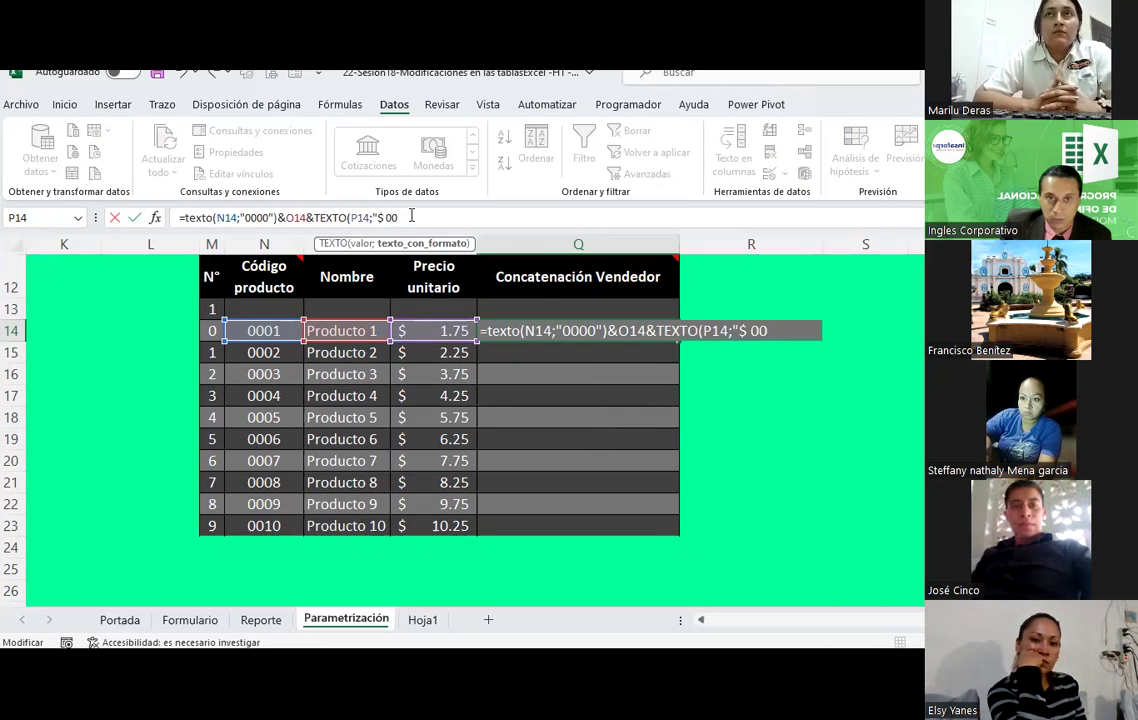
{"action": "type", "text": ".00"}
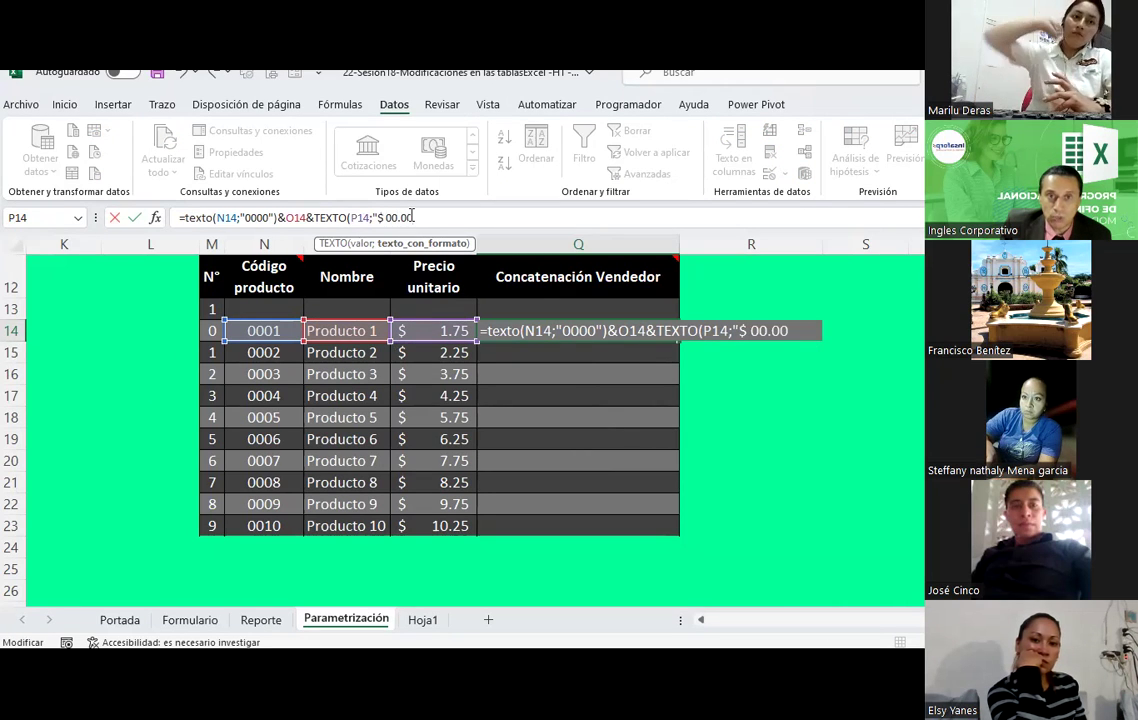
{"action": "type", "text": "\")"}
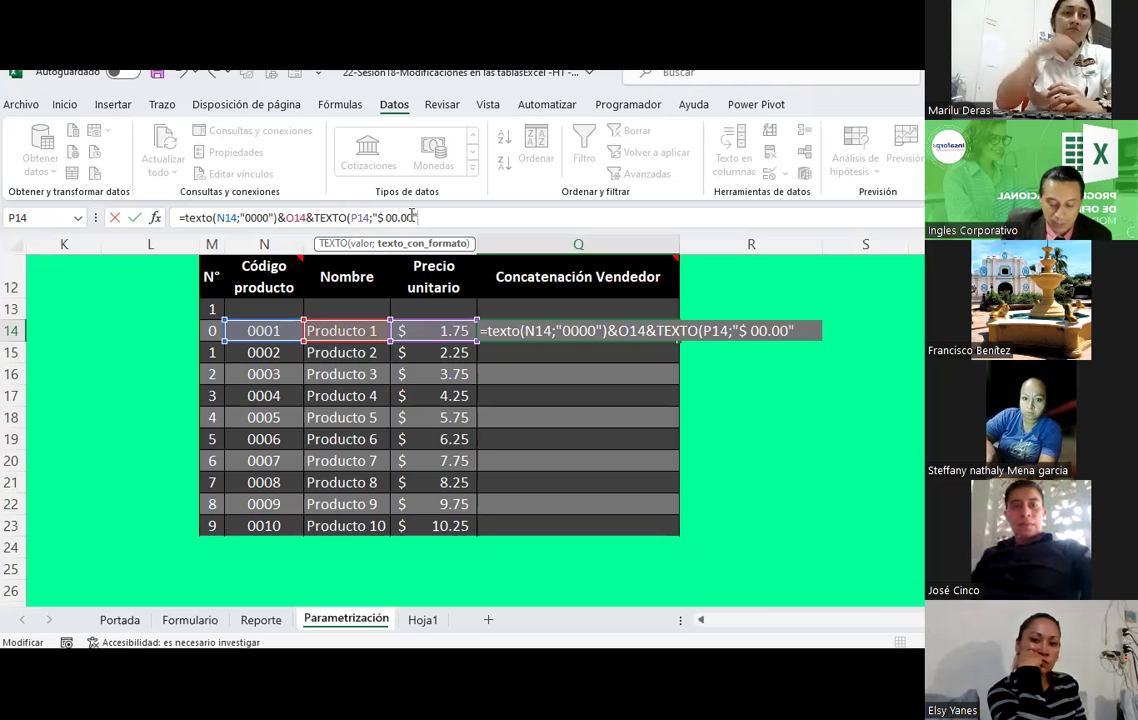
{"action": "key", "text": "Return"}
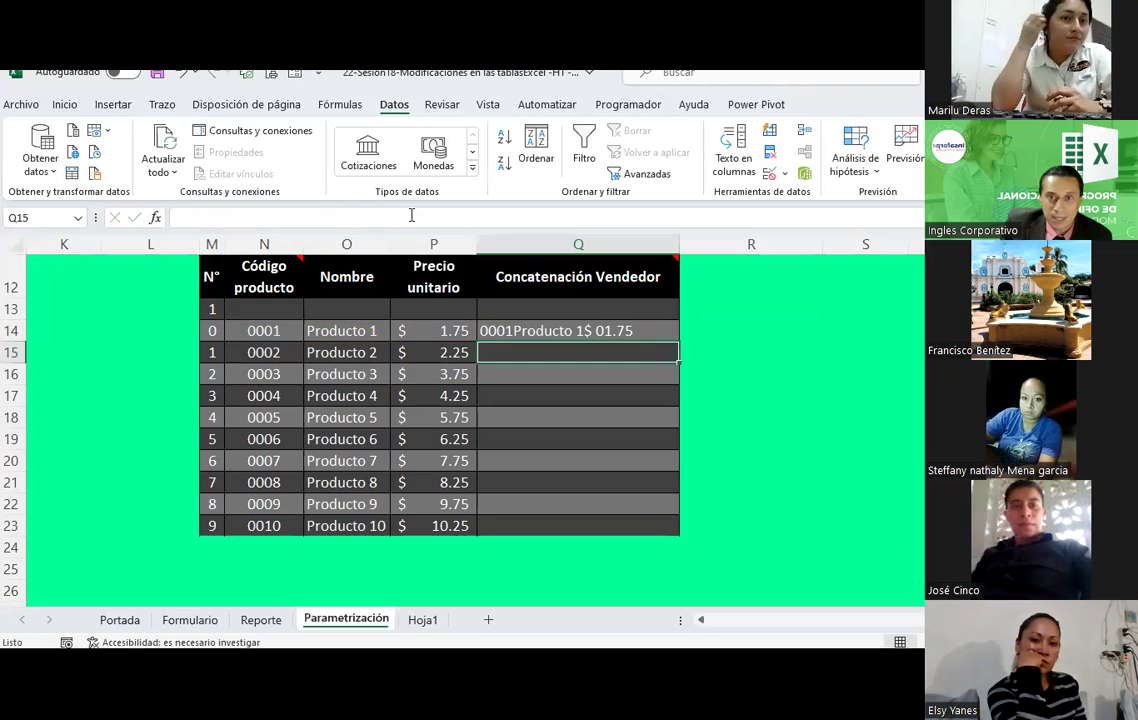
{"action": "left_click_drag", "start_coordinate": [674, 247], "coordinate": [656, 247]}
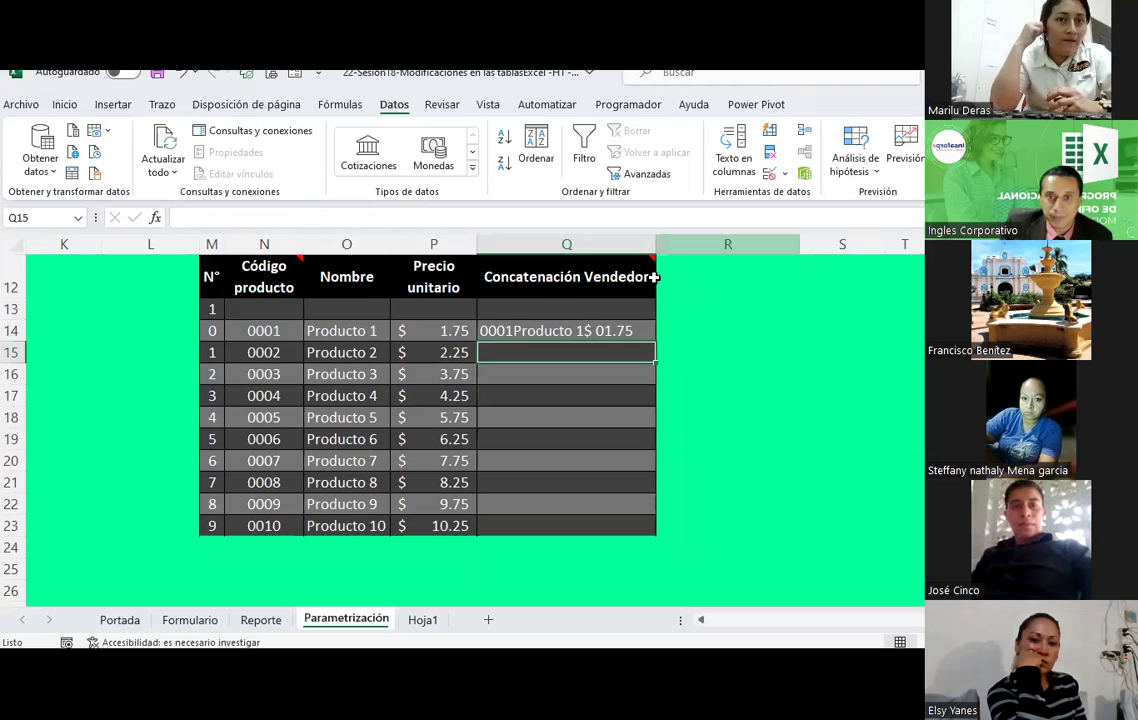
{"action": "key", "text": "Up"}
Step: Change Q14's price format to "$ 0.00"
{"action": "left_click", "coordinate": [390, 226]}
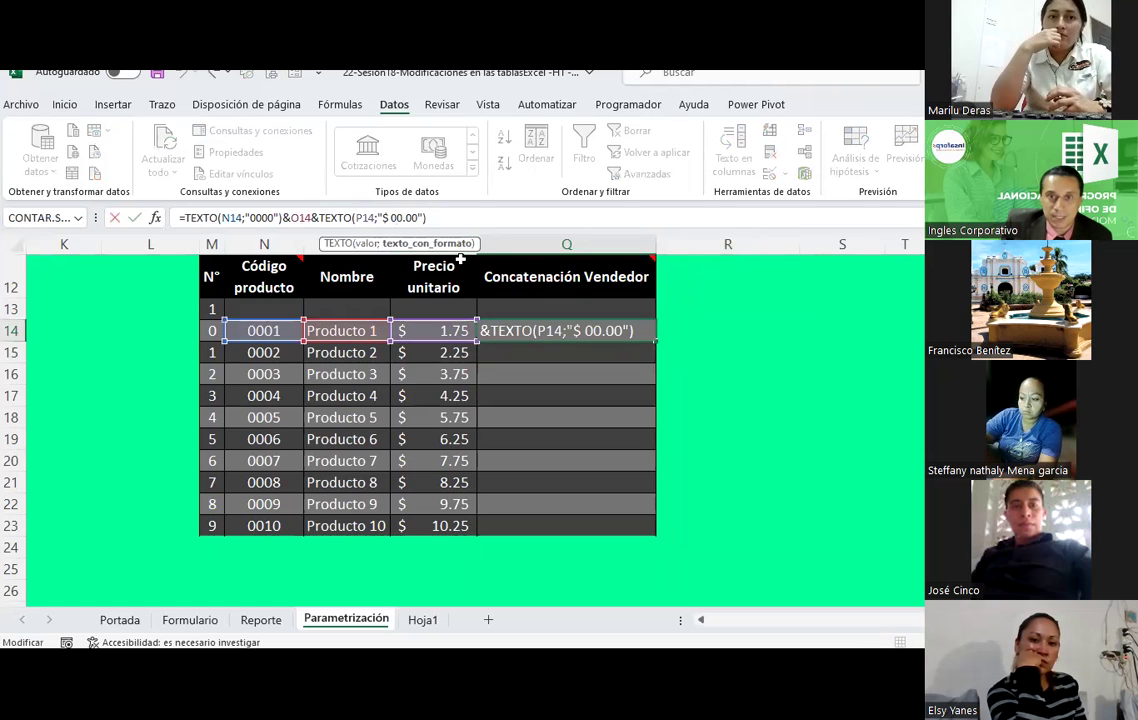
{"action": "key", "text": "BackSpace"}
{"action": "key", "text": "Return"}
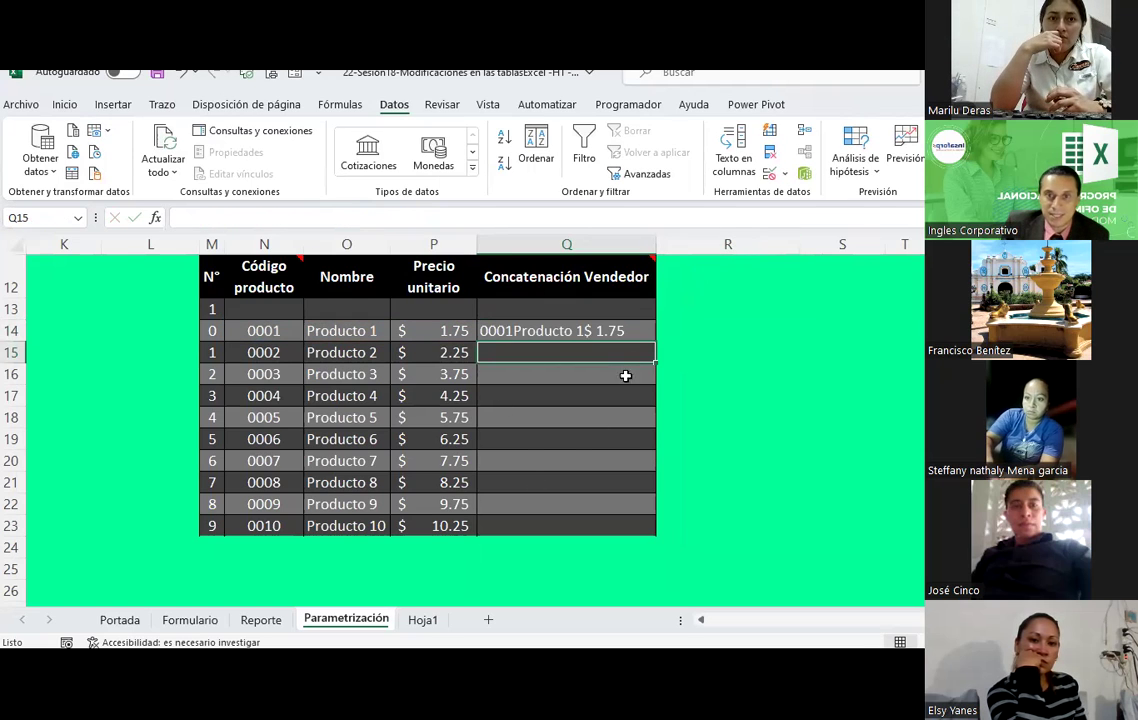
{"action": "left_click", "coordinate": [617, 330]}
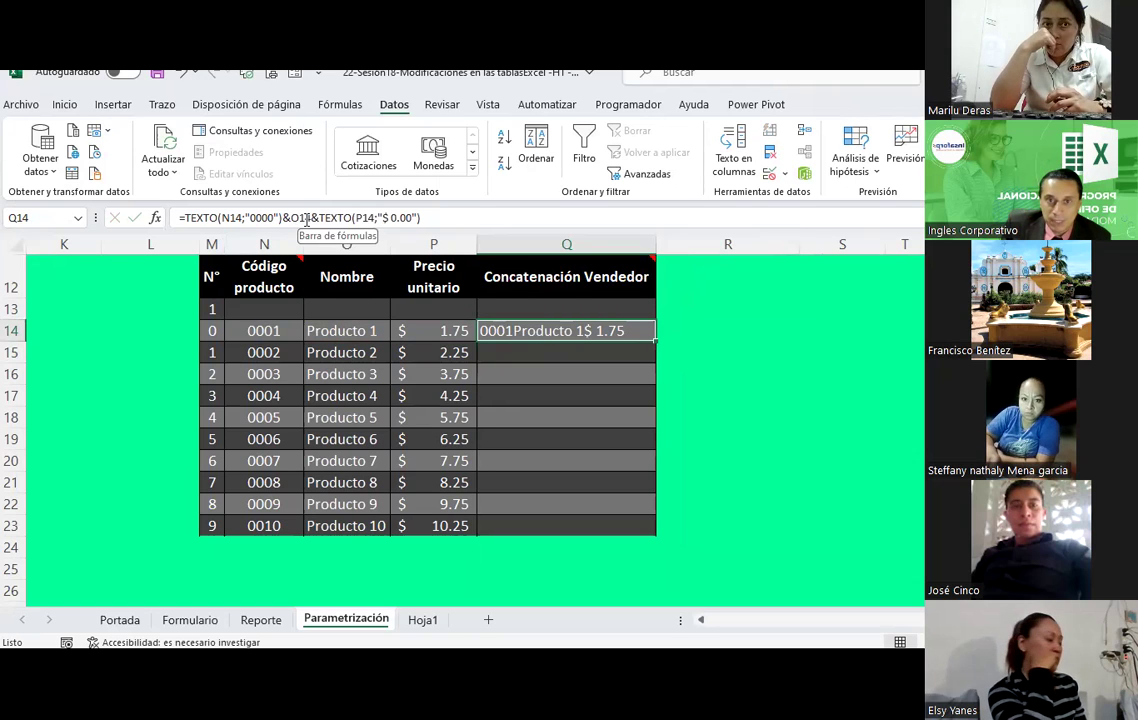
Step: Insert "-" separators after the code and after the name in Q14's formula
{"action": "left_click", "coordinate": [287, 218]}
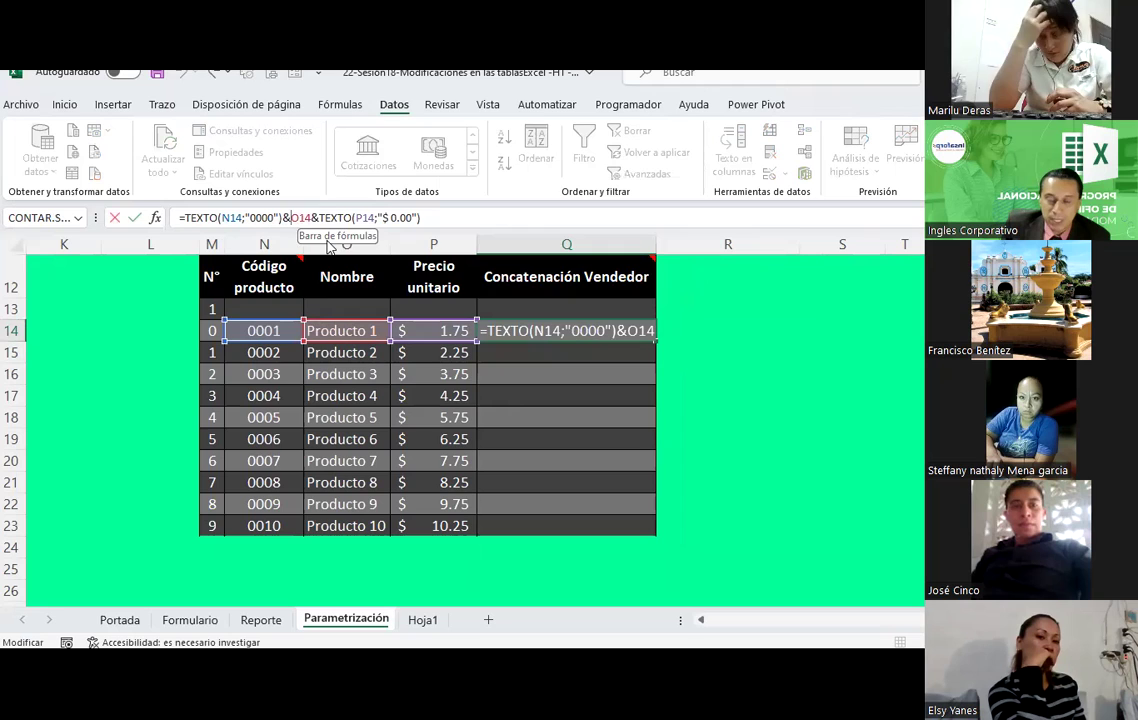
{"action": "type", "text": "\"-\""}
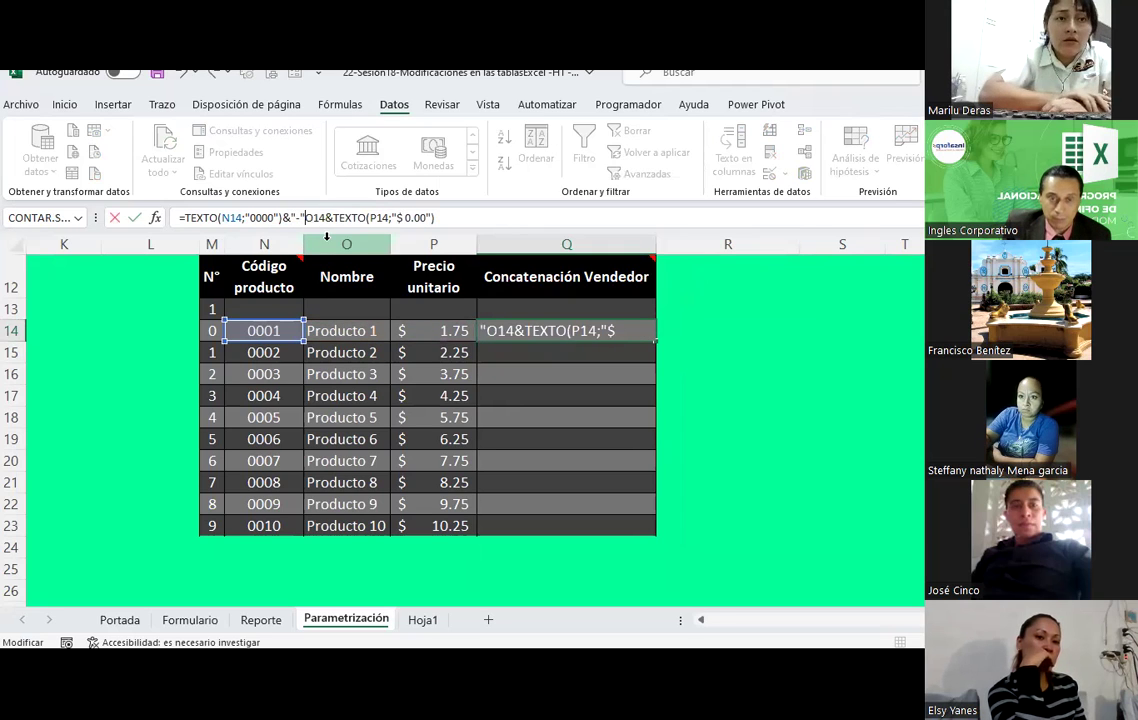
{"action": "type", "text": "&"}
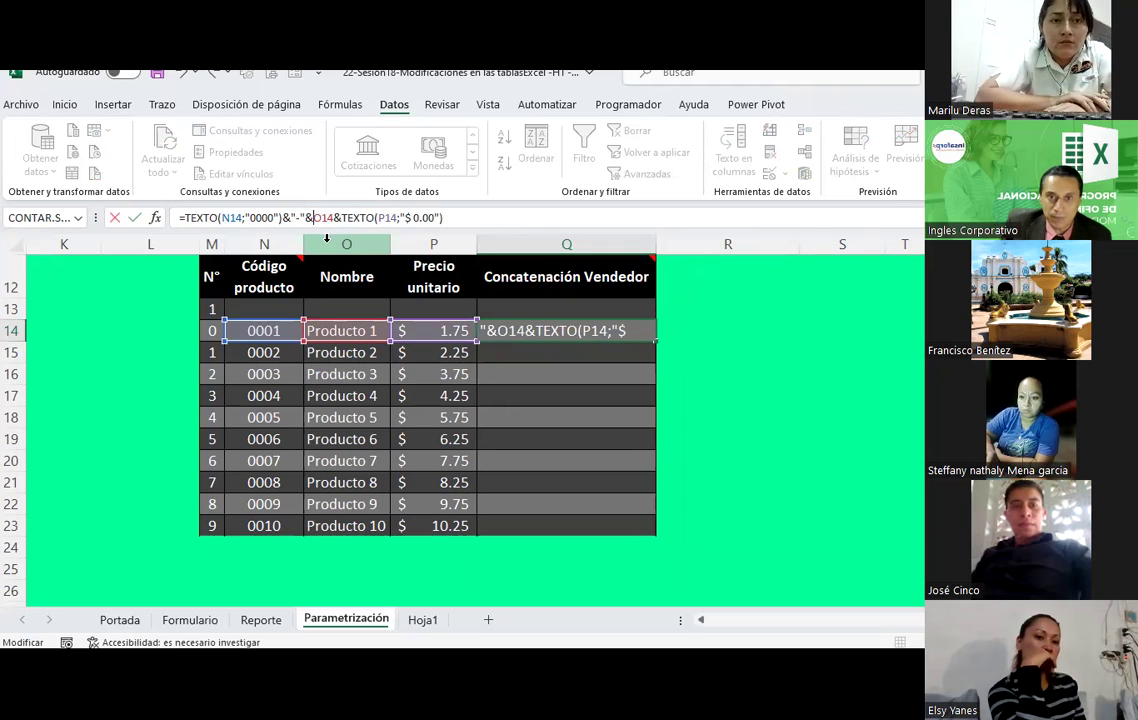
{"action": "key", "text": "Return"}
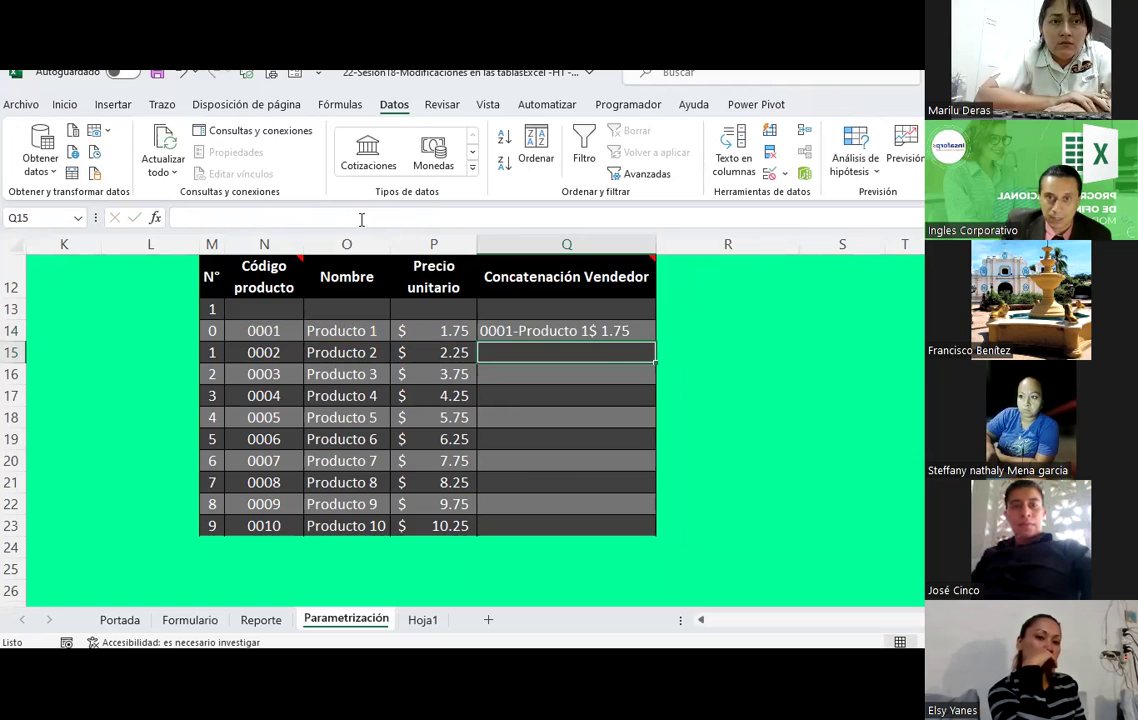
{"action": "left_click", "coordinate": [602, 331]}
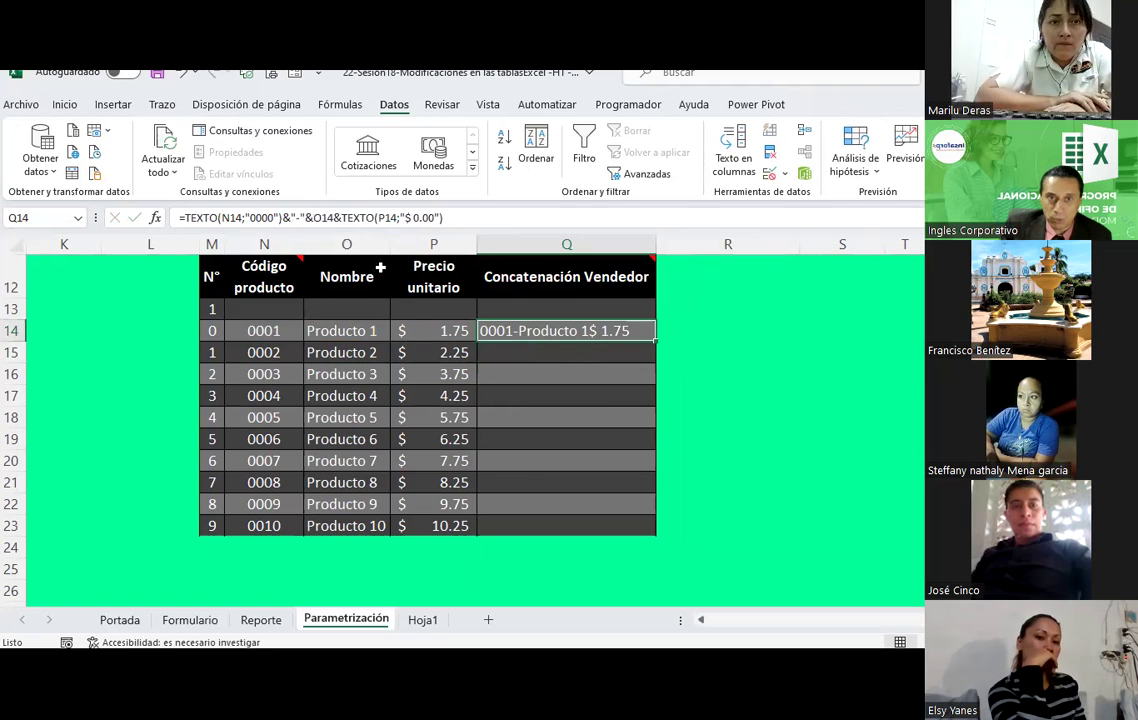
{"action": "left_click", "coordinate": [342, 217]}
{"action": "type", "text": "\"-\"&"}
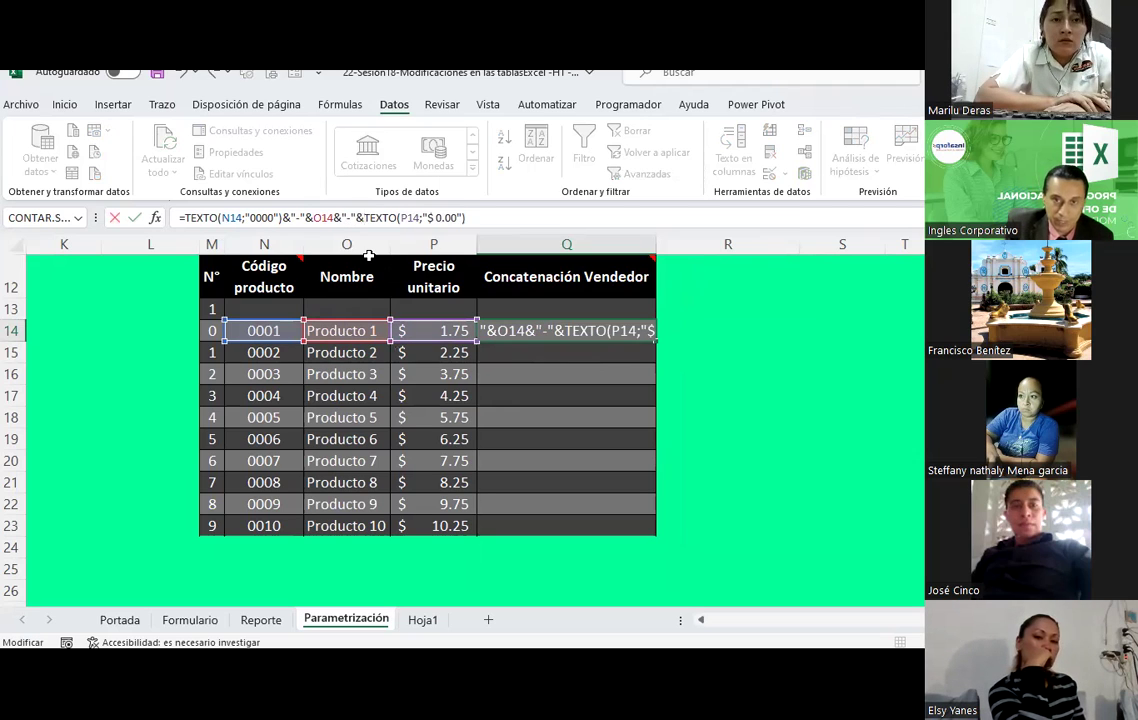
{"action": "key", "text": "Return"}
{"action": "left_click", "coordinate": [545, 330]}
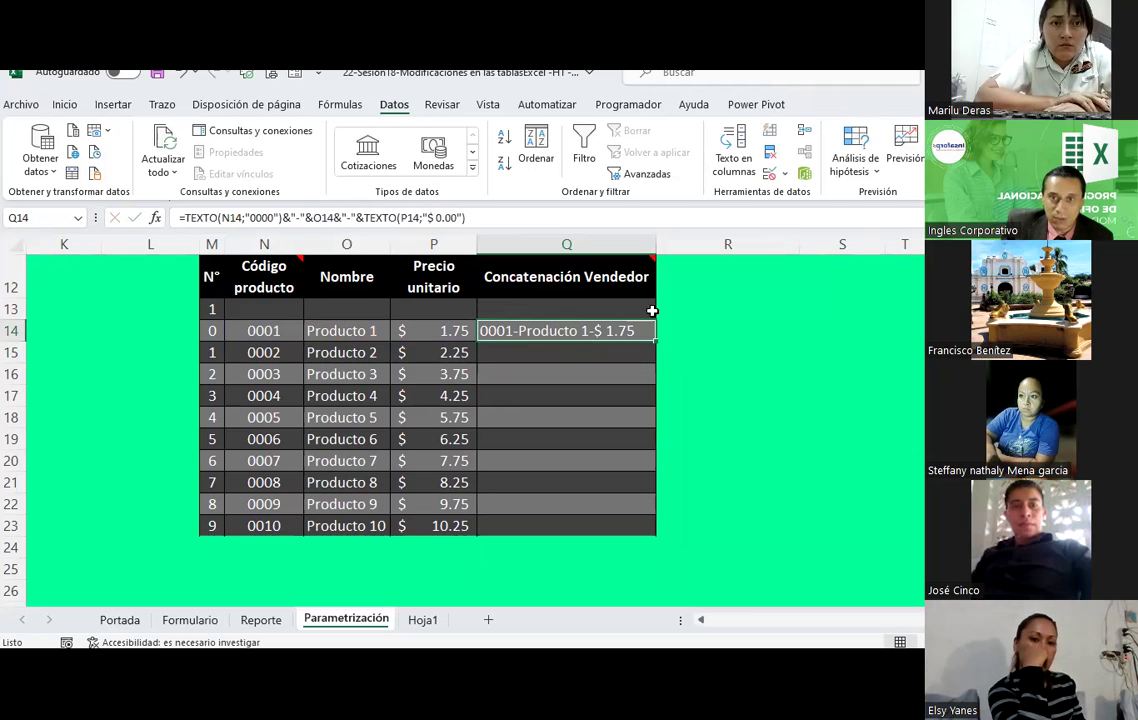
Step: Copy Q14's concatenation formula into Q15:Q23
{"action": "key", "text": "ctrl+c"}
{"action": "left_click_drag", "start_coordinate": [559, 352], "coordinate": [572, 526]}
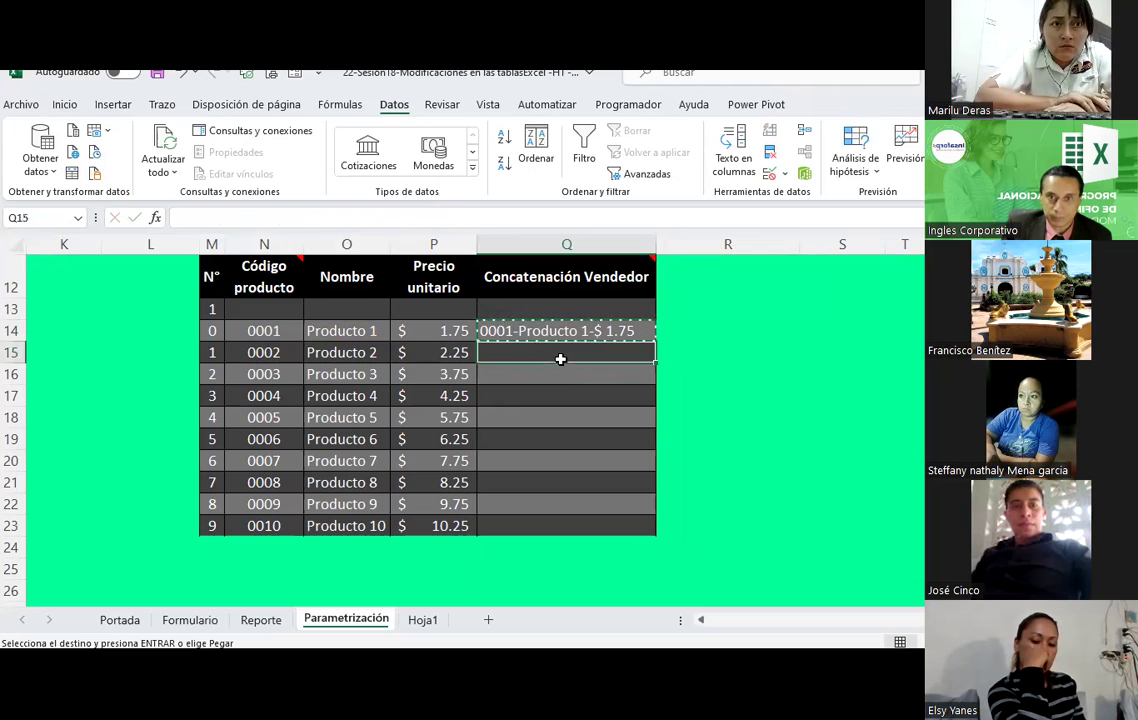
{"action": "right_click", "coordinate": [572, 526]}
{"action": "left_click", "coordinate": [658, 246]}
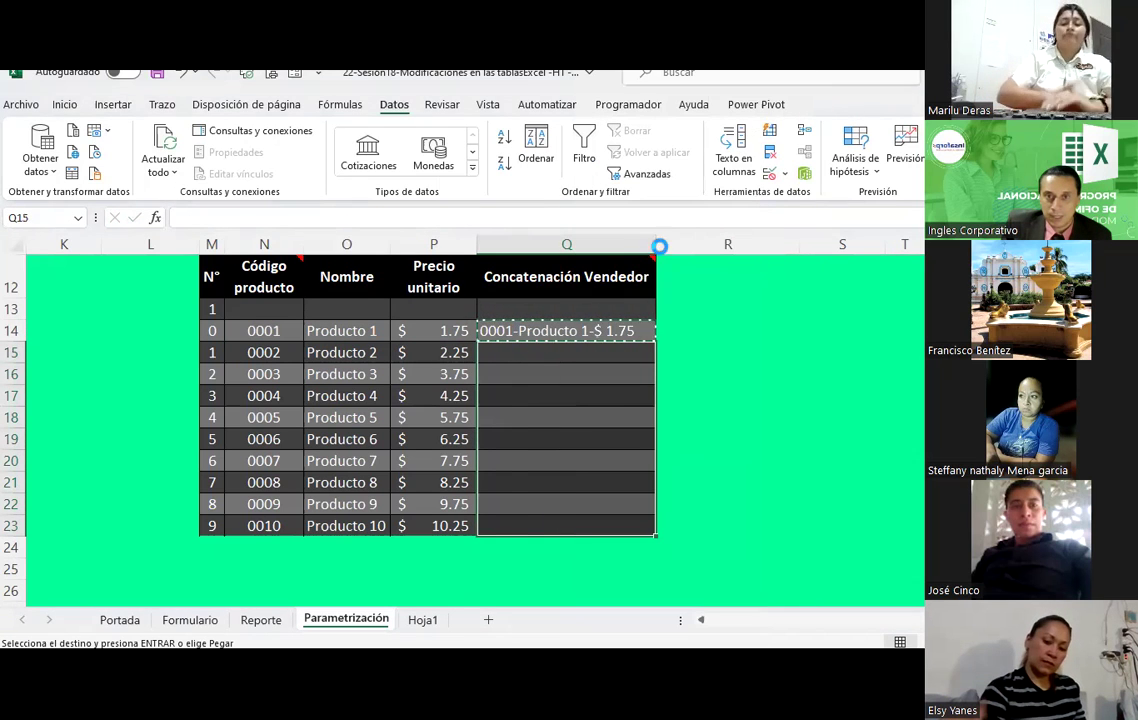
Step: Name the range Q13:Q23 'precios' using the Name Box
{"action": "left_click_drag", "start_coordinate": [515, 307], "coordinate": [531, 524]}
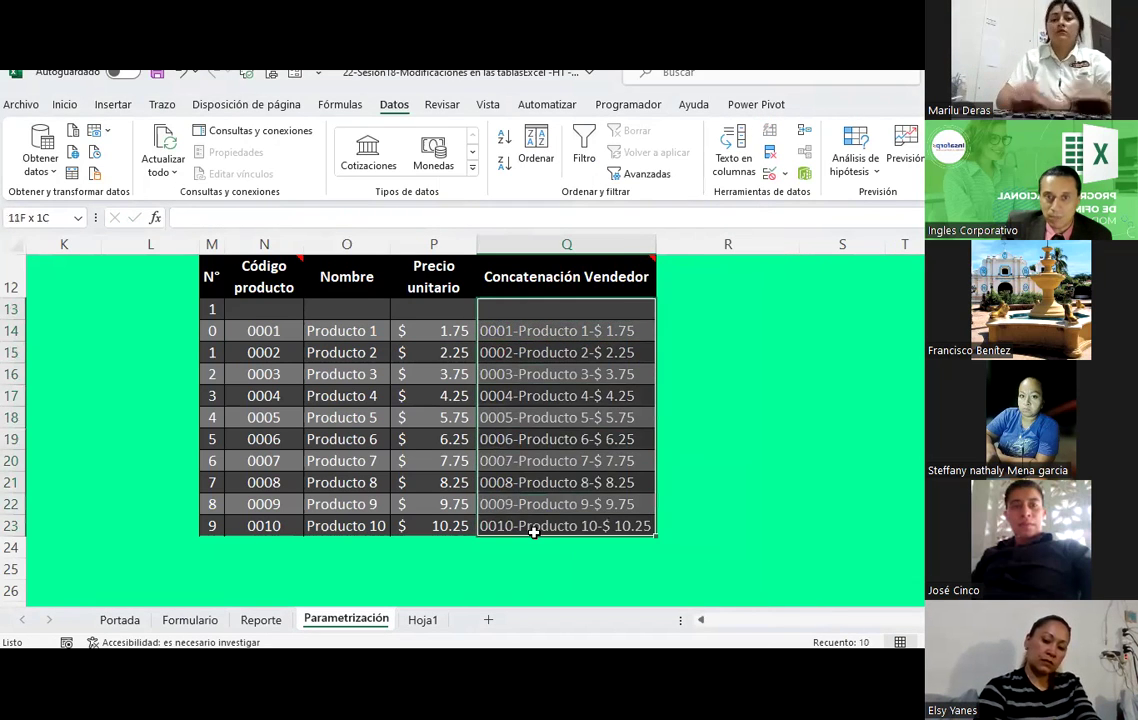
{"action": "left_click", "coordinate": [51, 219]}
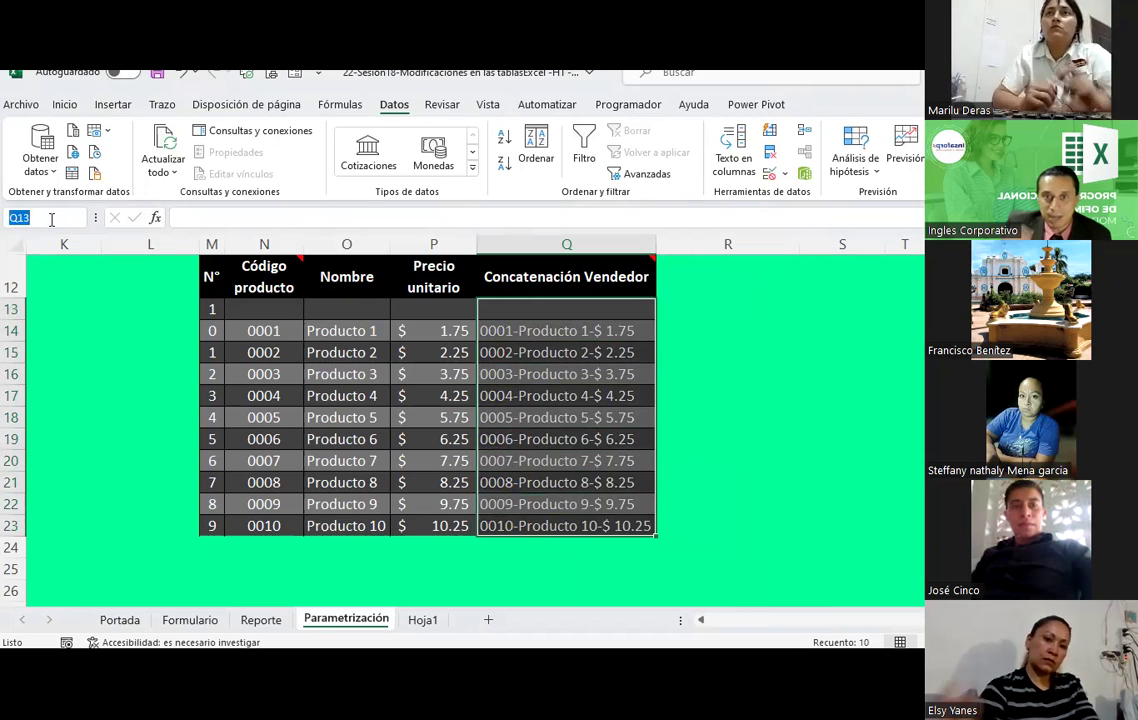
{"action": "type", "text": "Q13:Q"}
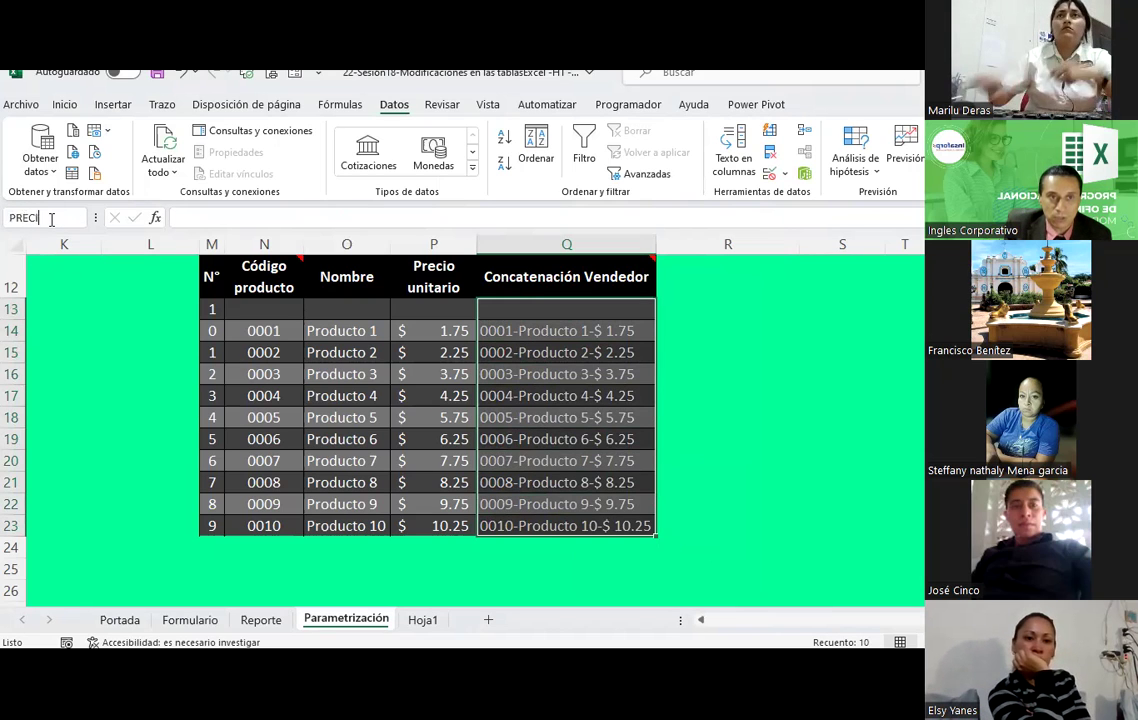
{"action": "key", "text": "BackSpace"}
{"action": "key", "text": "BackSpace"}
{"action": "key", "text": "BackSpace"}
{"action": "type", "text": "precios"}
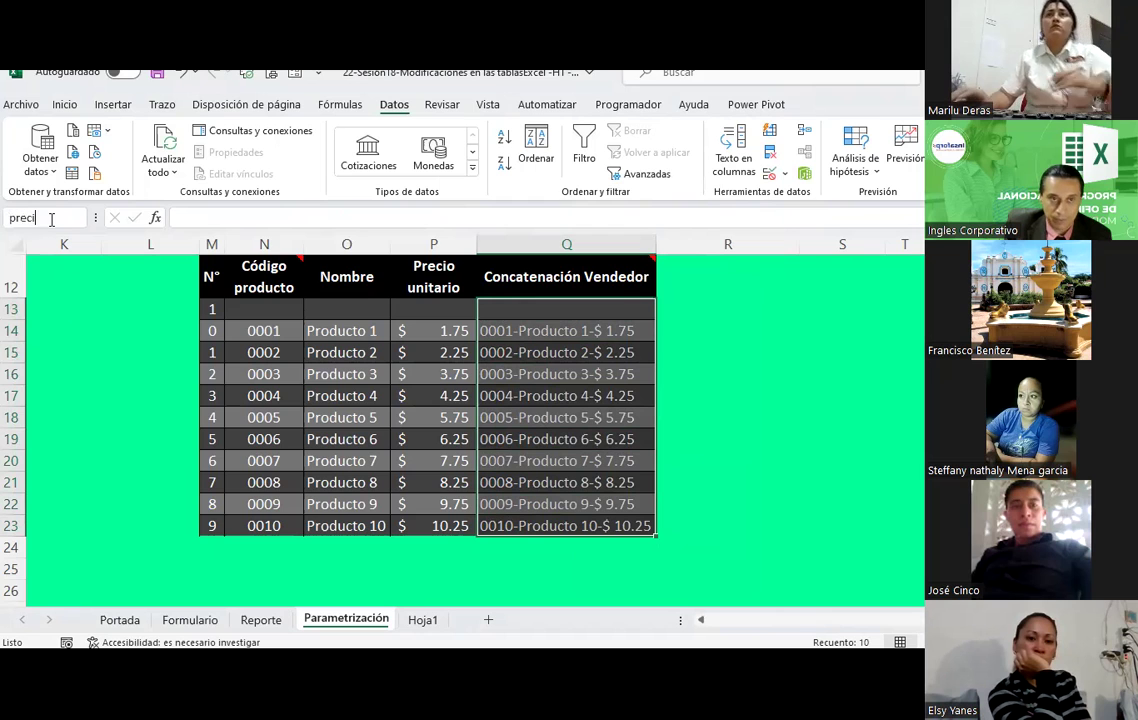
{"action": "key", "text": "Return"}
Step: On Formulario, give E19:E28 a List data validation with source =precios
{"action": "left_click", "coordinate": [69, 551]}
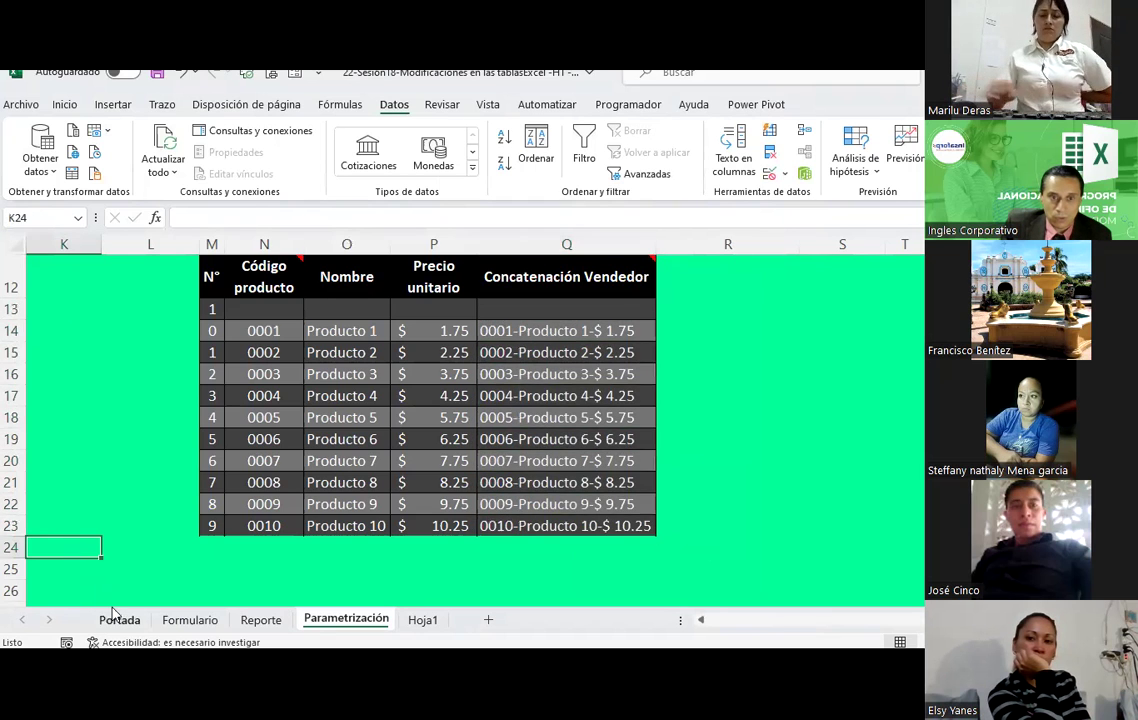
{"action": "left_click", "coordinate": [119, 620]}
{"action": "left_click", "coordinate": [190, 620]}
{"action": "left_click_drag", "start_coordinate": [674, 338], "coordinate": [647, 516]}
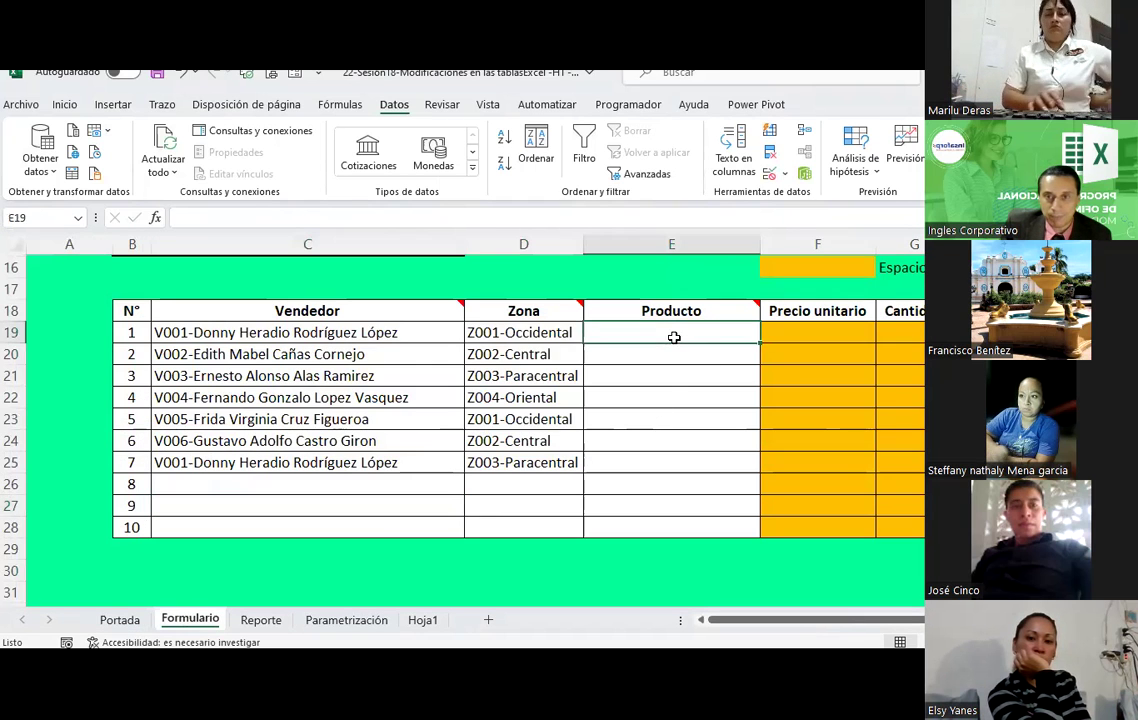
{"action": "left_click", "coordinate": [785, 173]}
{"action": "left_click", "coordinate": [830, 193]}
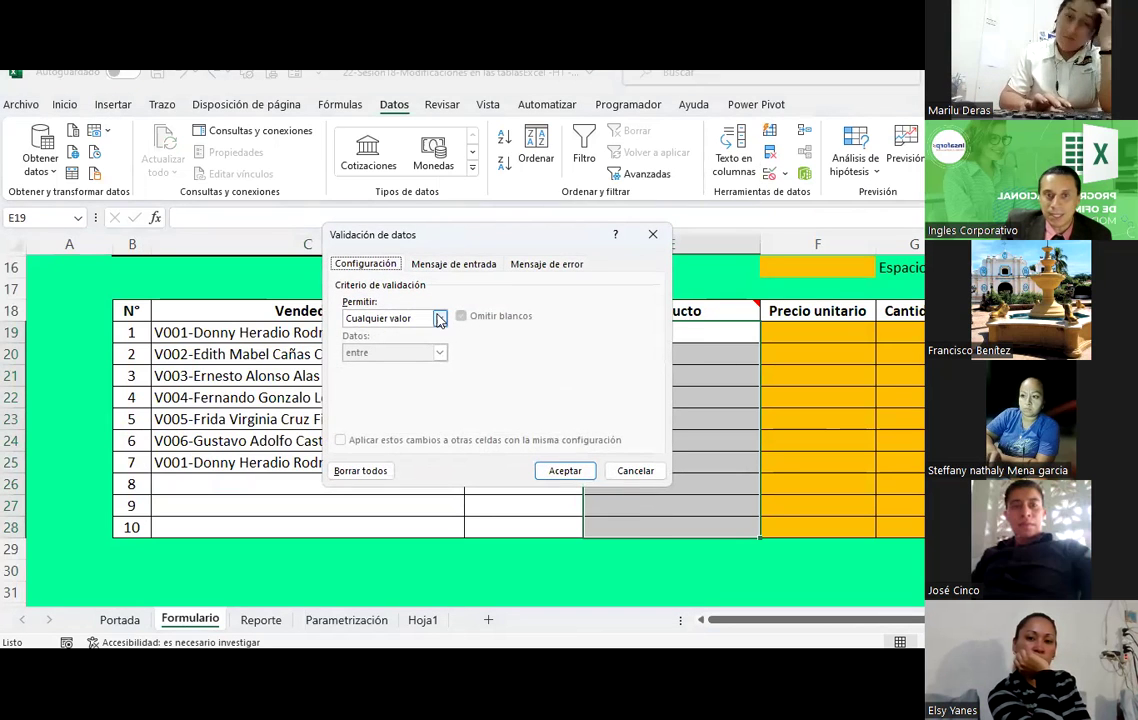
{"action": "left_click", "coordinate": [405, 318]}
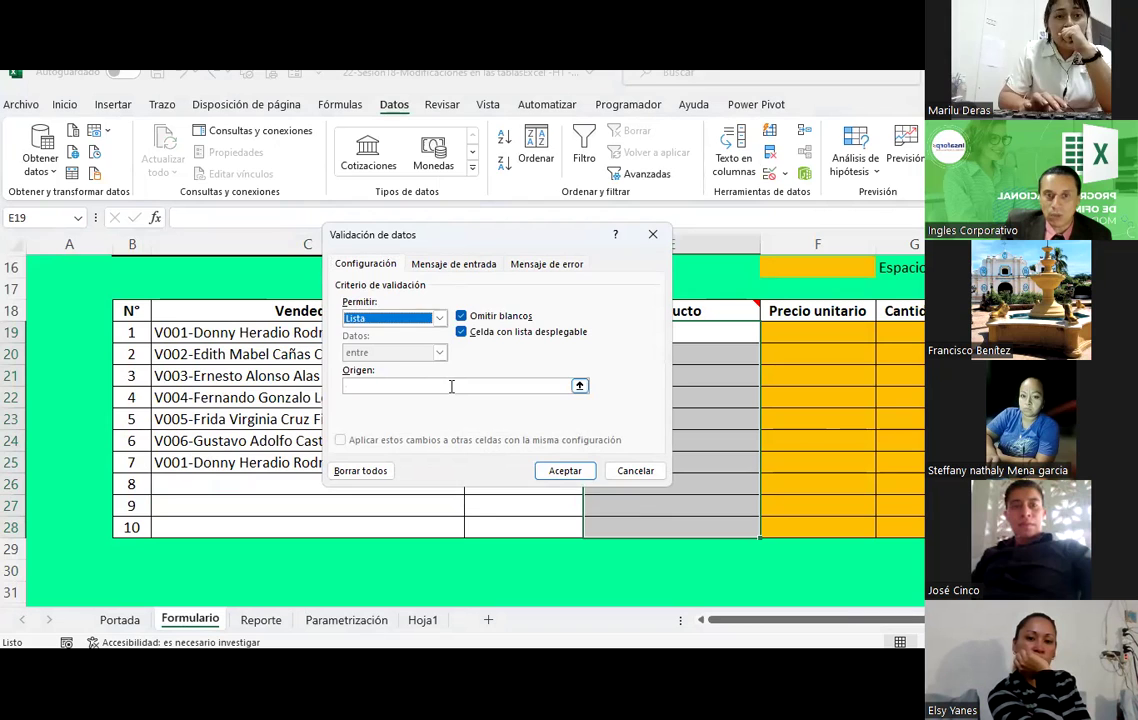
{"action": "key", "text": "F3"}
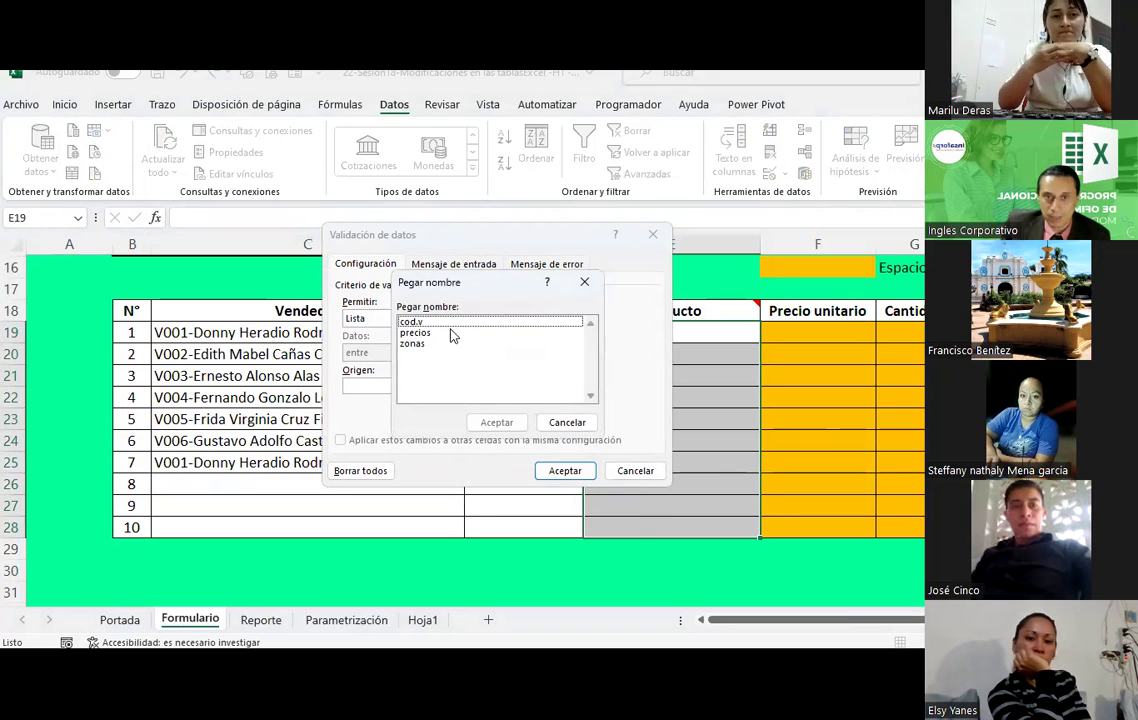
{"action": "double_click", "coordinate": [427, 343]}
{"action": "left_click", "coordinate": [565, 470]}
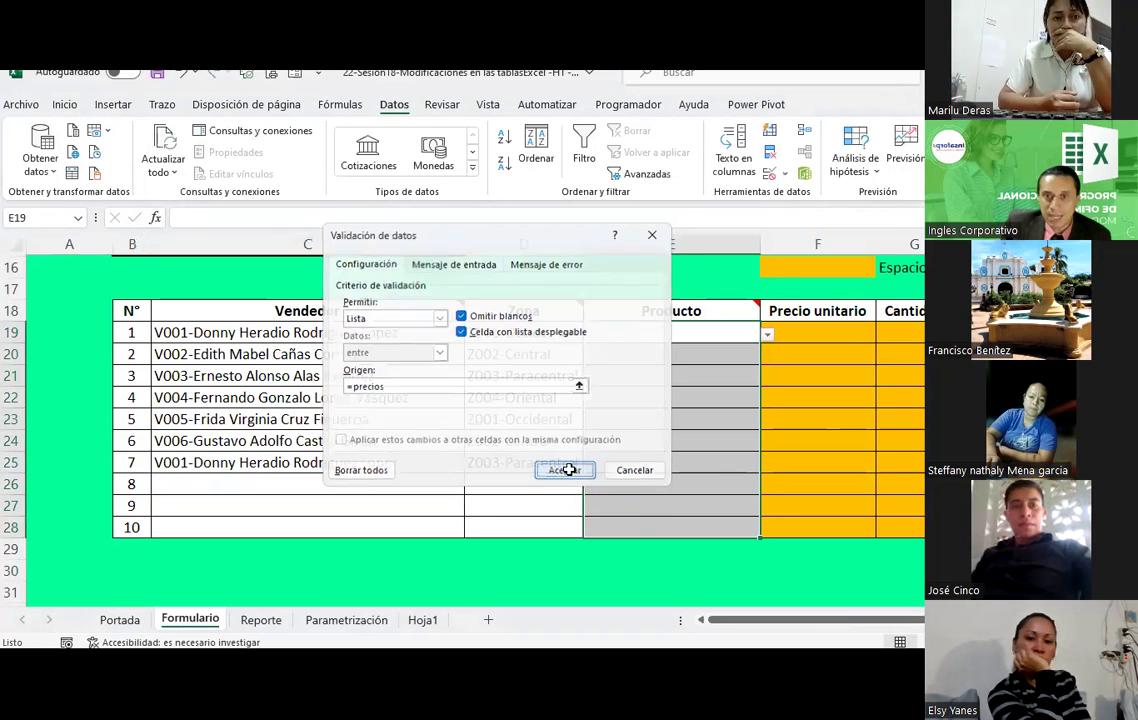
Step: Pick 0002-Producto 2-$ 2.25 in E19 and 0003-Producto 3-$ 3.75 in E20
{"action": "left_click", "coordinate": [766, 335]}
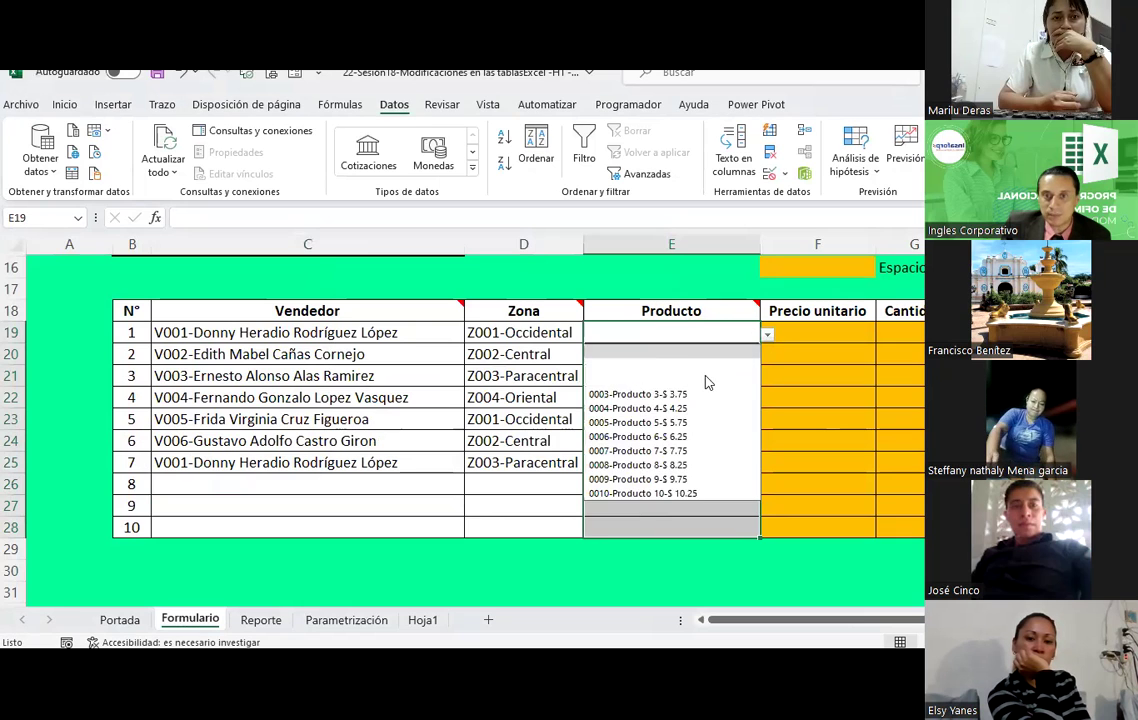
{"action": "left_click", "coordinate": [700, 405]}
{"action": "left_click", "coordinate": [757, 360]}
{"action": "left_click", "coordinate": [766, 358]}
{"action": "left_click", "coordinate": [700, 400]}
{"action": "scroll", "coordinate": [760, 244], "scroll_direction": "up", "scroll_amount": 1}
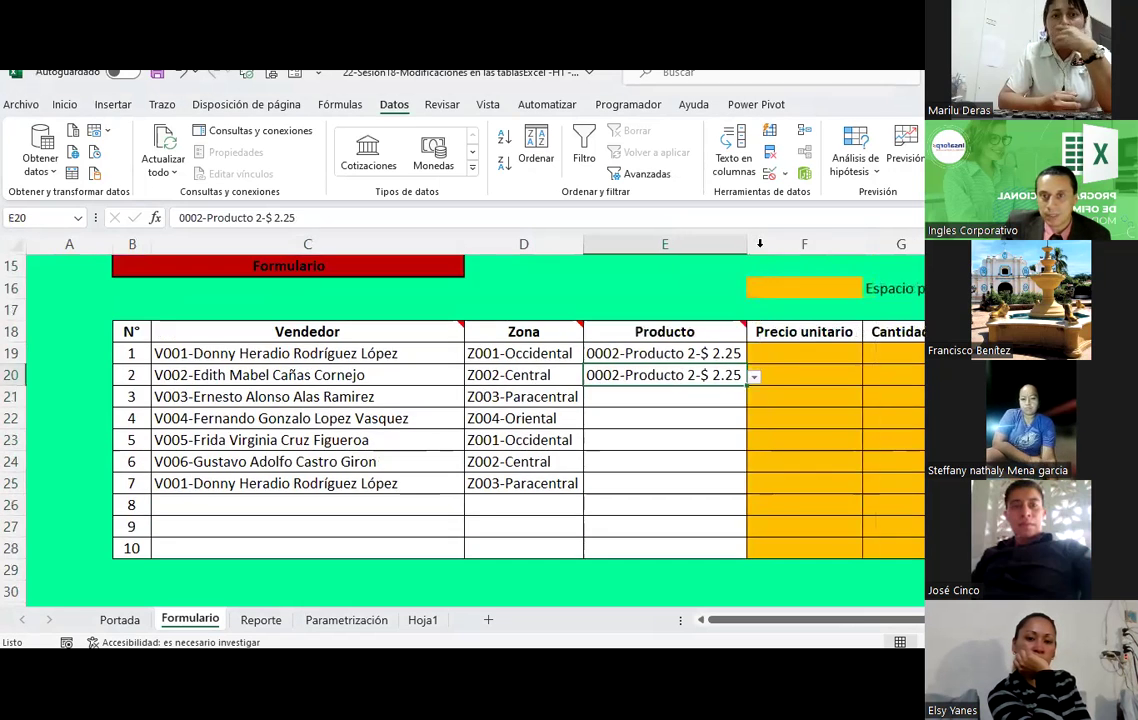
{"action": "left_click", "coordinate": [754, 376]}
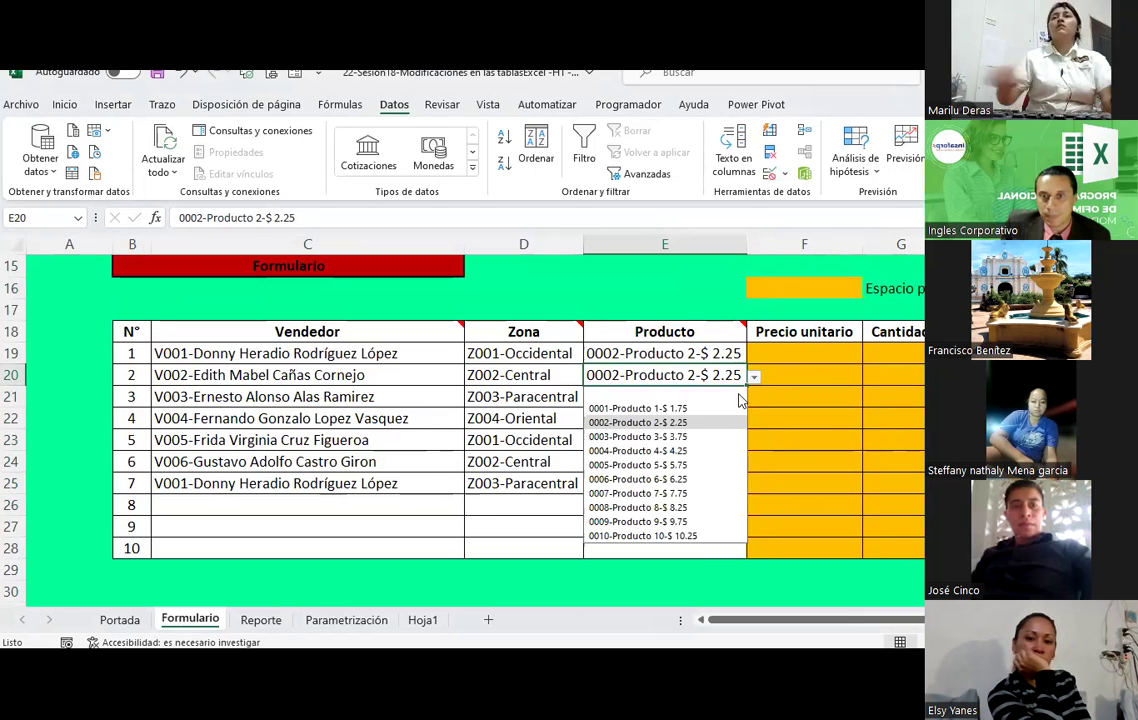
{"action": "left_click", "coordinate": [672, 436]}
Step: Check the product table, then set E21 to 0002-Producto 2-$ 2.25 and E22 to 0003-Producto 3-$ 3.75
{"action": "left_click", "coordinate": [736, 244]}
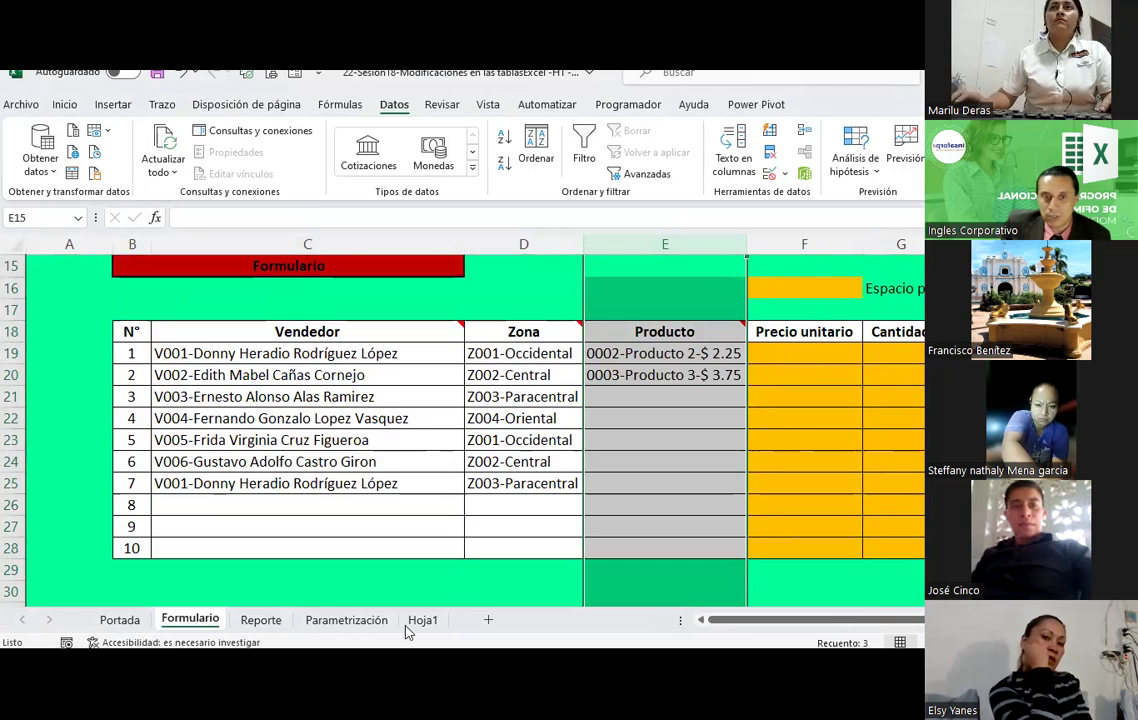
{"action": "left_click", "coordinate": [374, 621]}
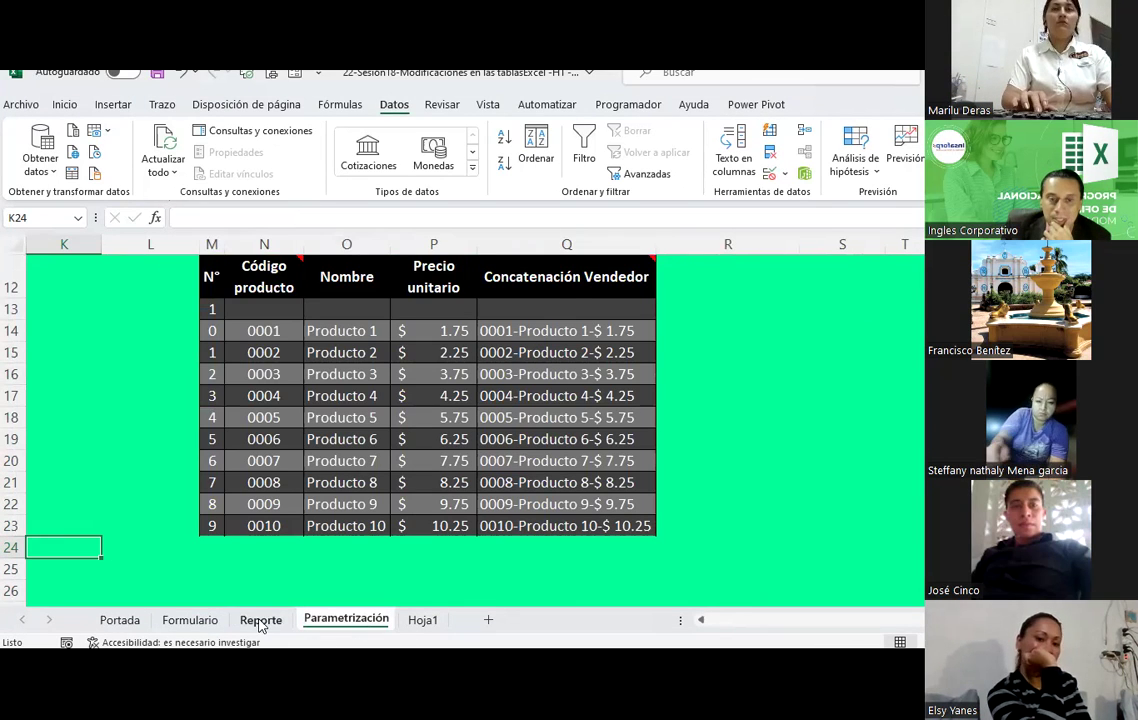
{"action": "left_click", "coordinate": [190, 620]}
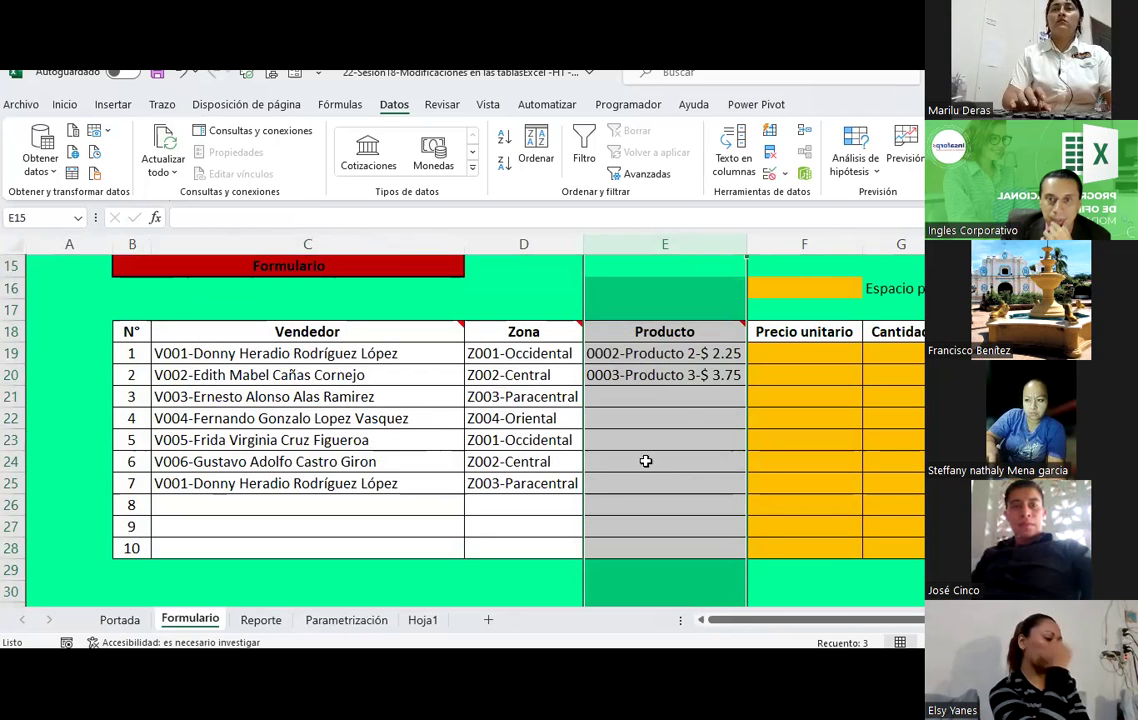
{"action": "left_click", "coordinate": [716, 394]}
{"action": "left_click", "coordinate": [754, 399]}
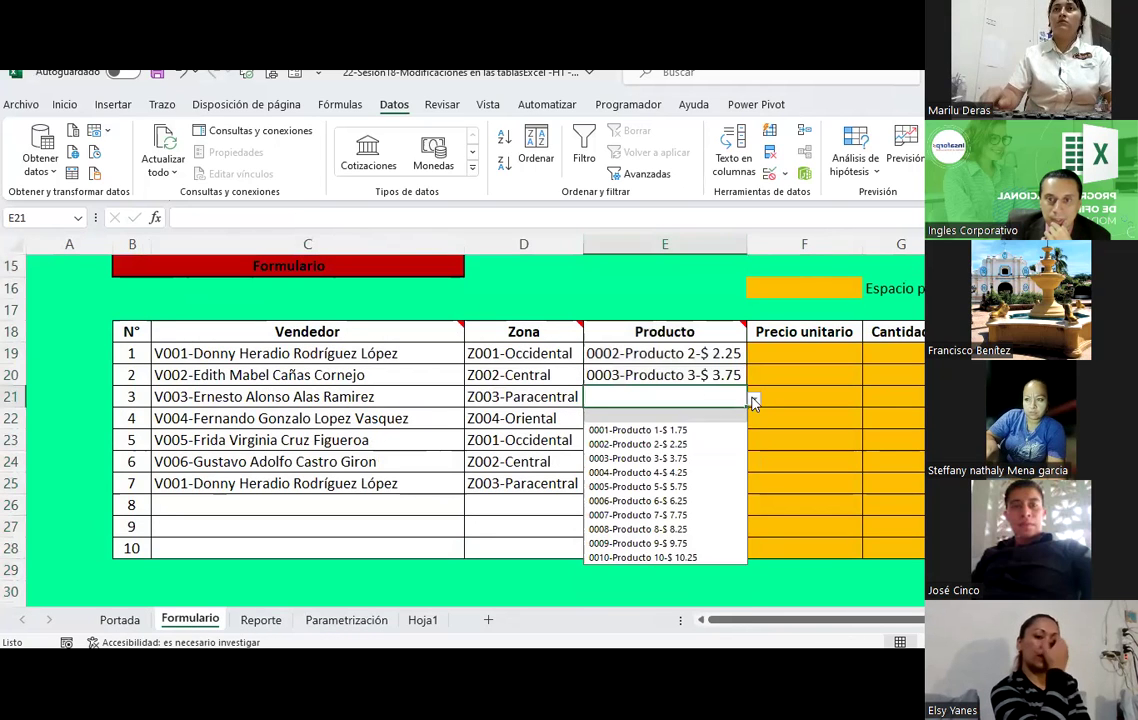
{"action": "left_click", "coordinate": [700, 444]}
{"action": "left_click", "coordinate": [710, 425]}
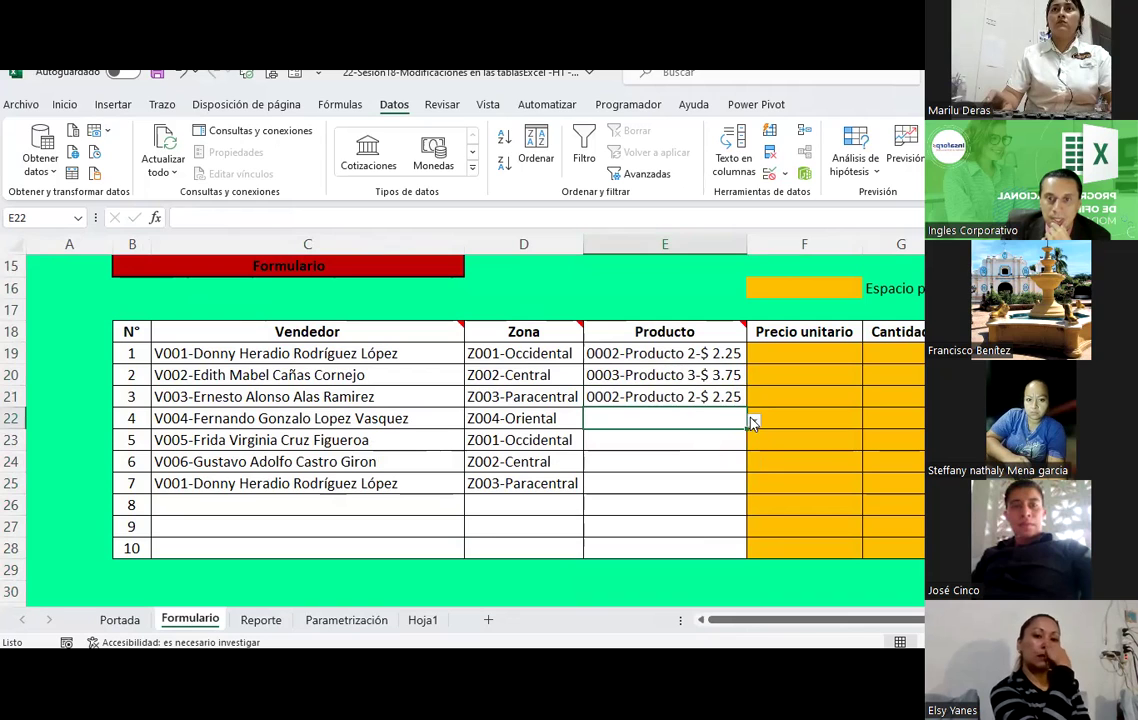
{"action": "left_click", "coordinate": [754, 421]}
{"action": "left_click", "coordinate": [714, 479]}
{"action": "left_click", "coordinate": [718, 354]}
{"action": "left_click", "coordinate": [800, 352]}
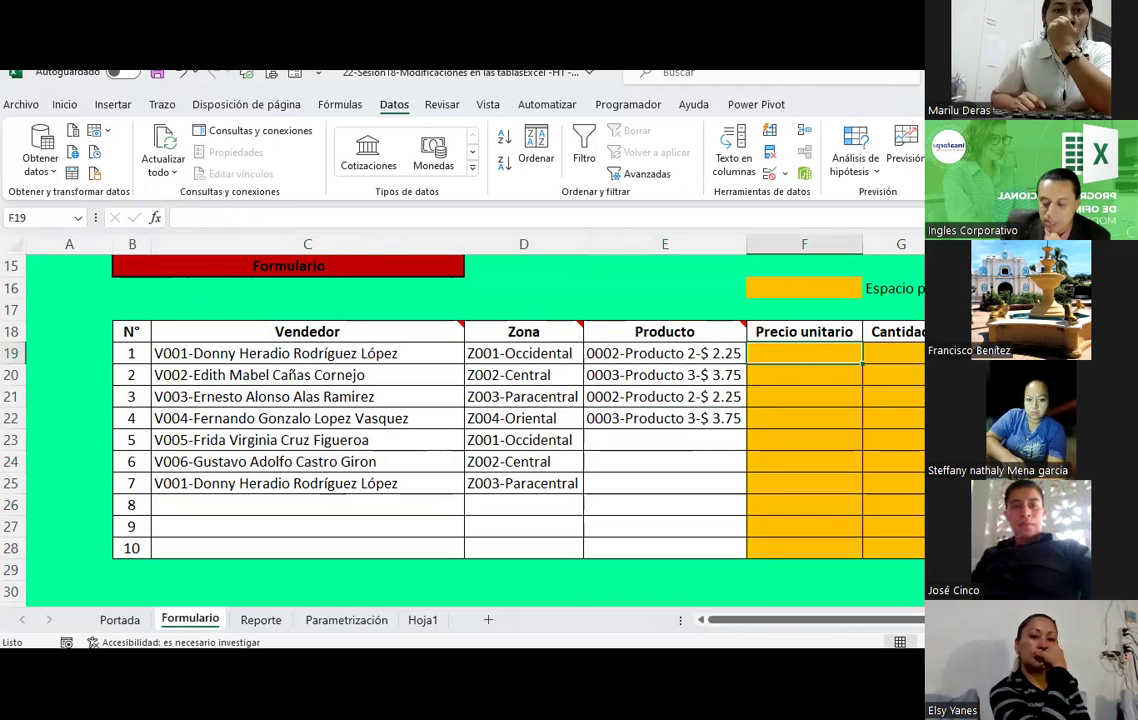
Step: Enter unit price 2.25 and quantity 5 in row 19, and fill a quantity formula from G20 to G28
{"action": "type", "text": "2.25"}
{"action": "key", "text": "Tab"}
{"action": "type", "text": "5"}
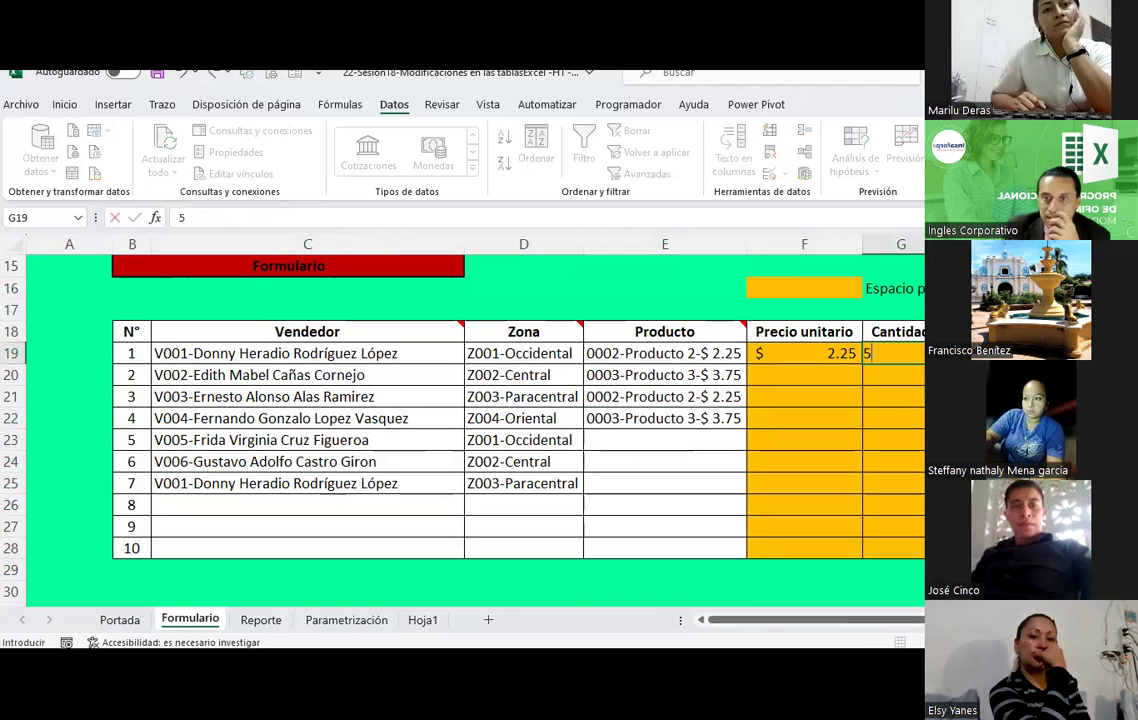
{"action": "key", "text": "Return"}
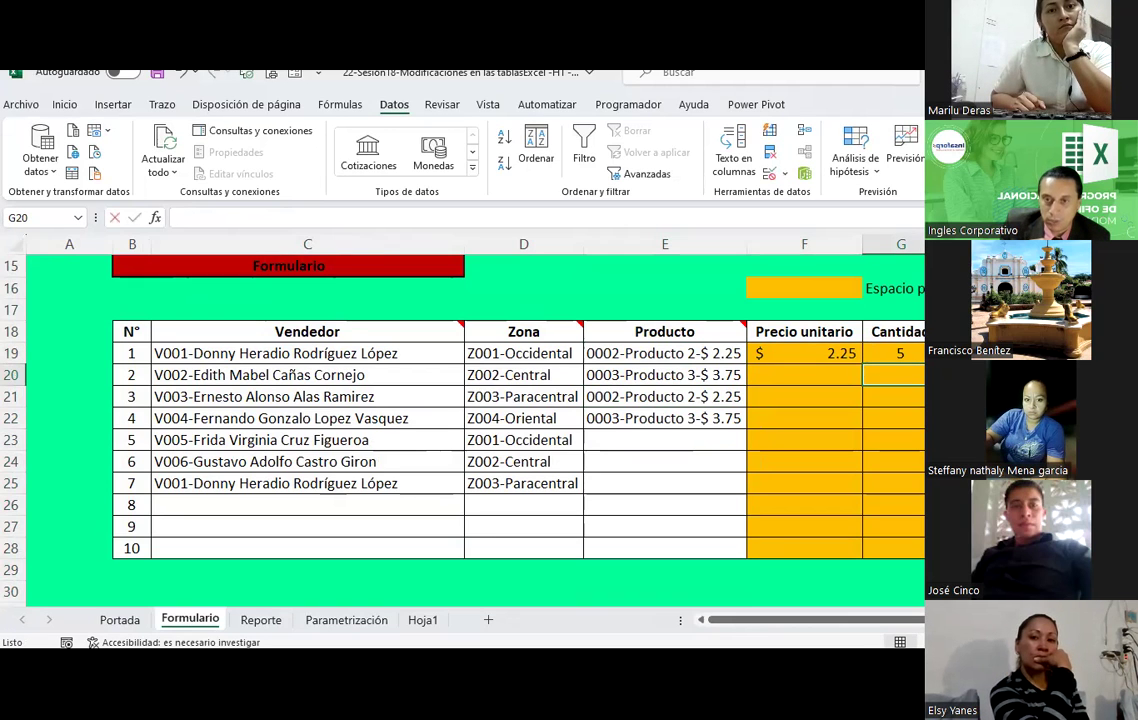
{"action": "type", "text": "=H19"}
{"action": "key", "text": "Return"}
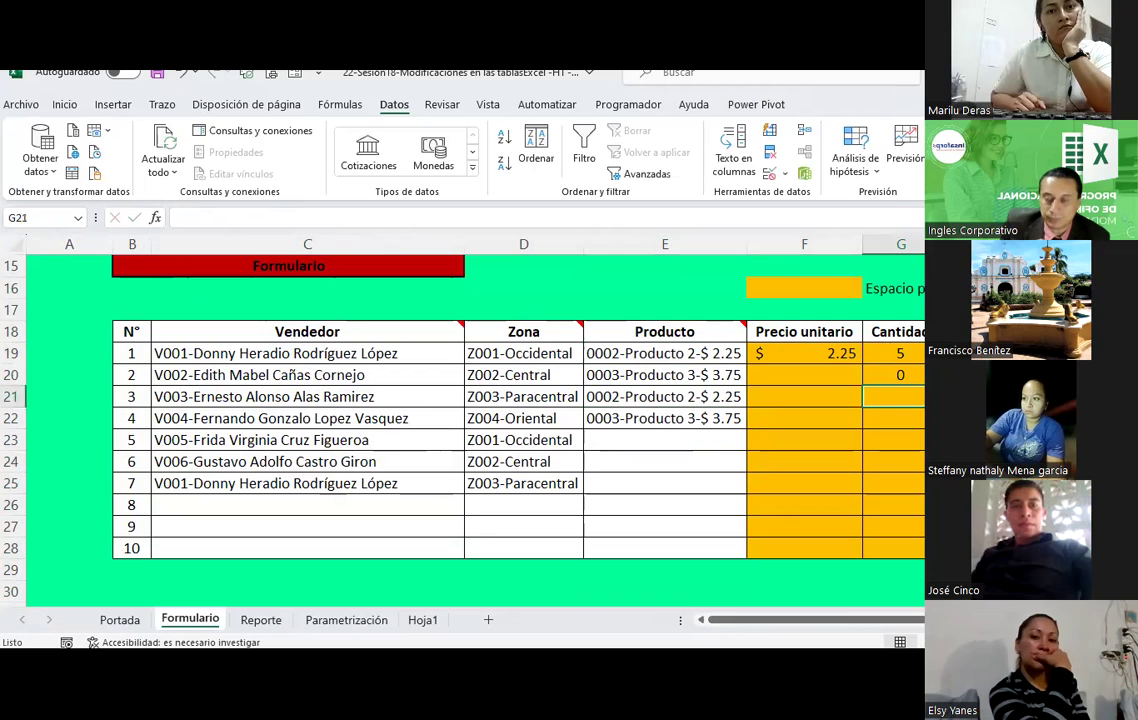
{"action": "left_click", "coordinate": [900, 375]}
{"action": "type", "text": "+G192"}
{"action": "key", "text": "Return"}
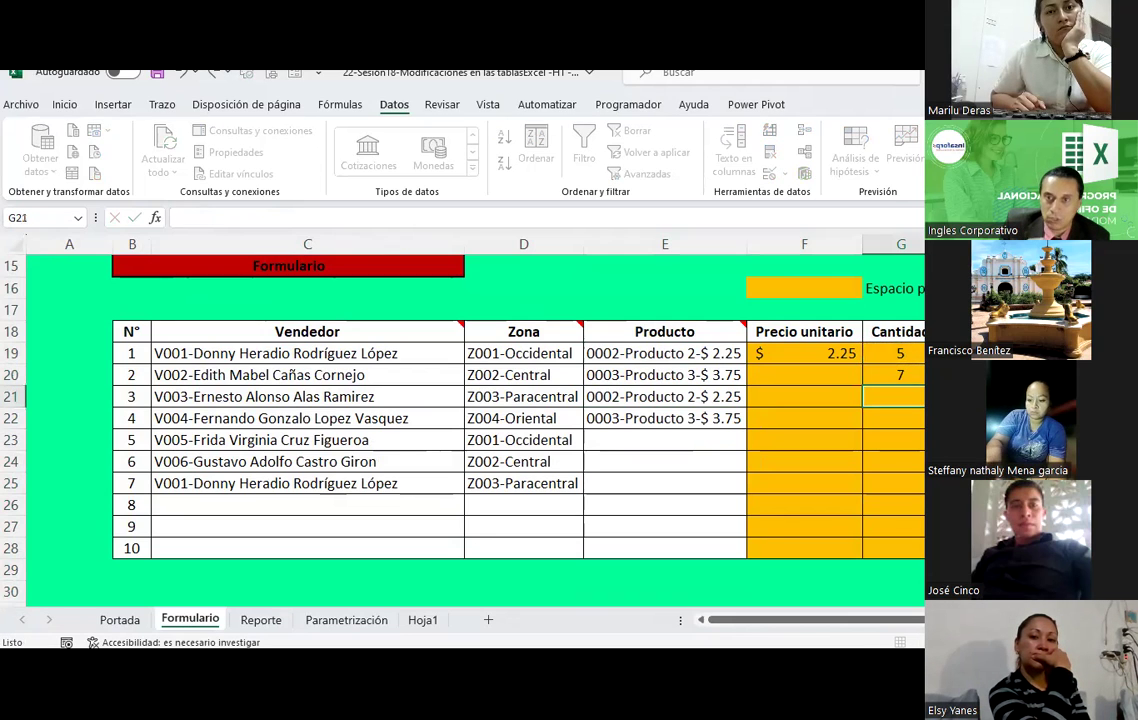
{"action": "left_click", "coordinate": [900, 375]}
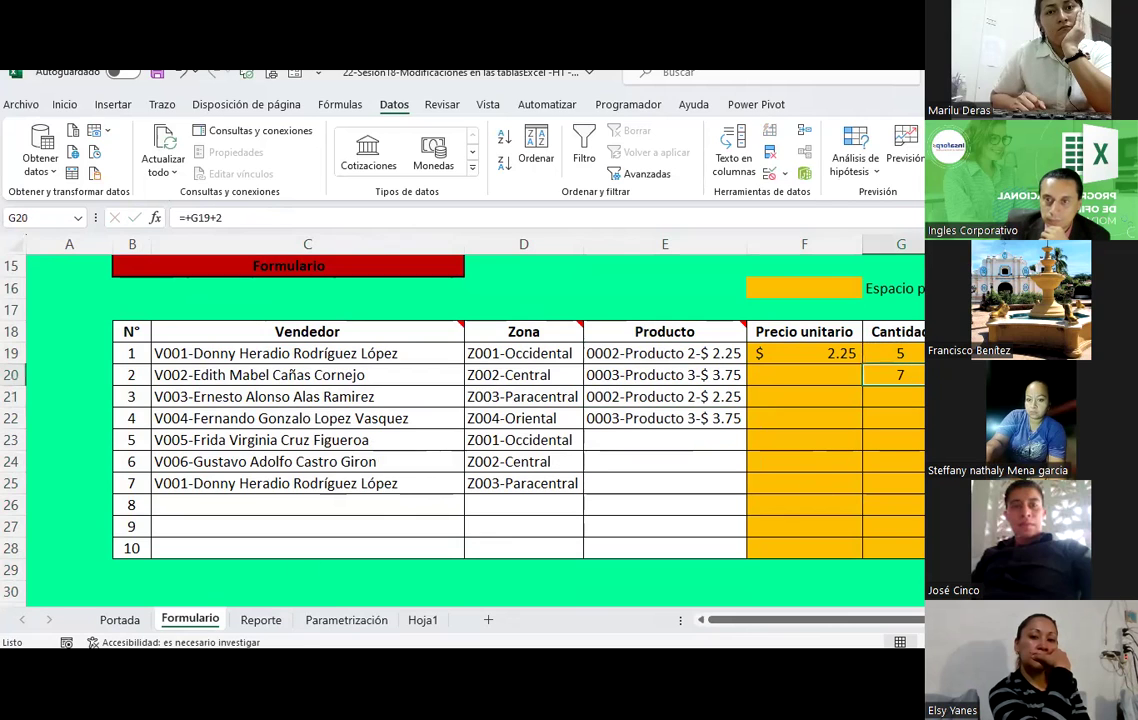
{"action": "left_click_drag", "start_coordinate": [922, 385], "coordinate": [905, 550]}
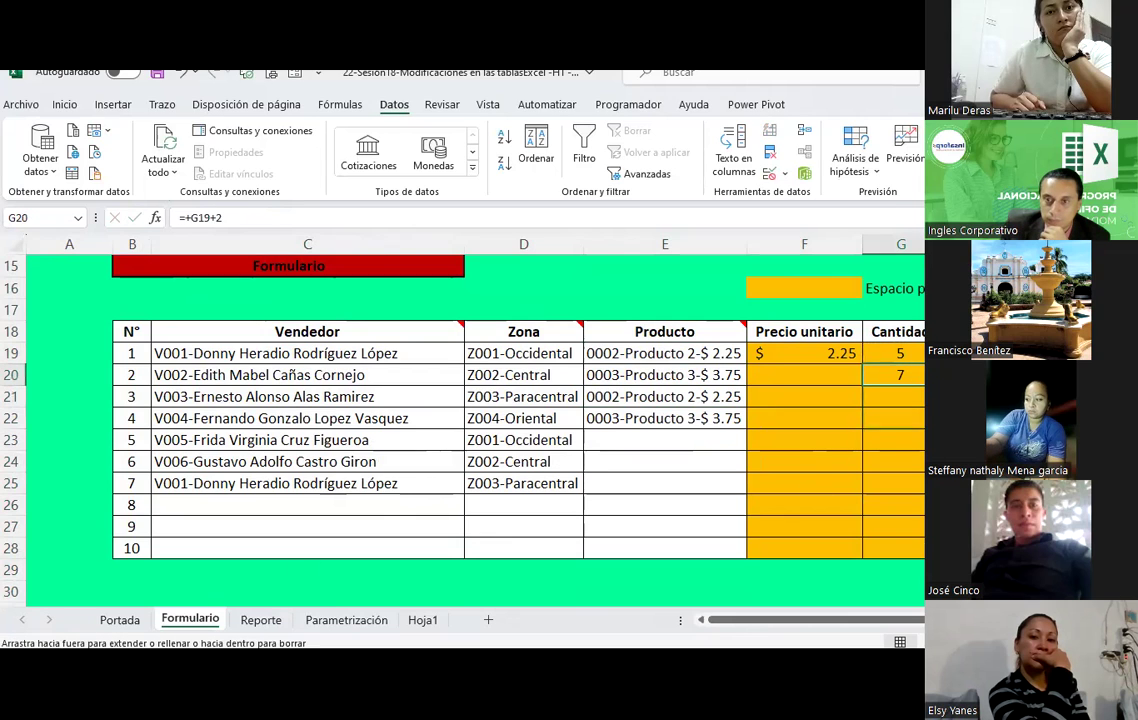
Step: Set E23 to Producto 2, E24 to Producto 9 and E25 to Producto 8
{"action": "left_click", "coordinate": [617, 441]}
{"action": "left_click", "coordinate": [753, 446]}
{"action": "left_click", "coordinate": [640, 484]}
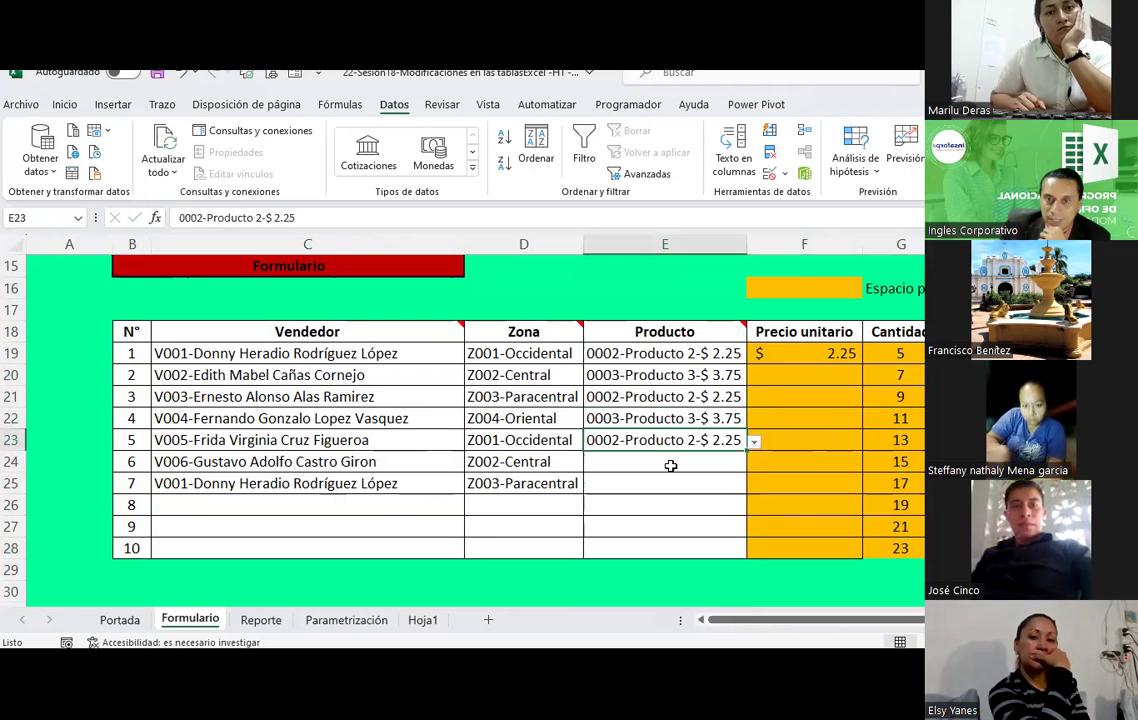
{"action": "left_click", "coordinate": [727, 462]}
{"action": "left_click", "coordinate": [753, 466]}
{"action": "left_click", "coordinate": [640, 508]}
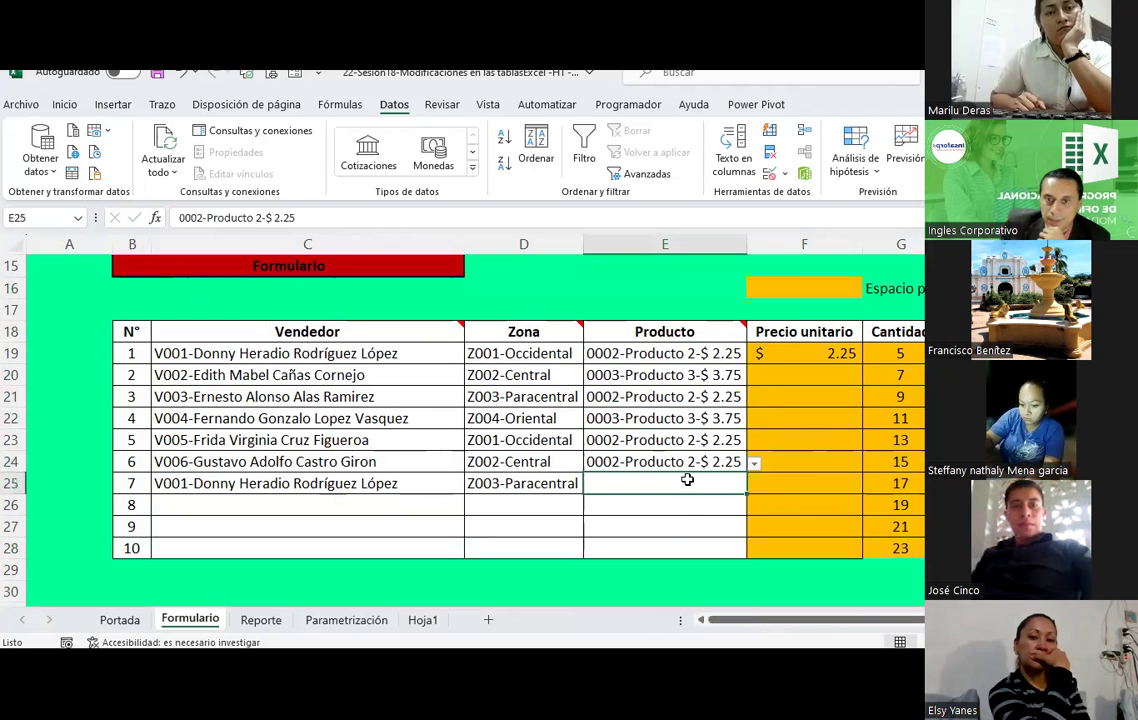
{"action": "left_click", "coordinate": [753, 466]}
{"action": "left_click", "coordinate": [660, 606]}
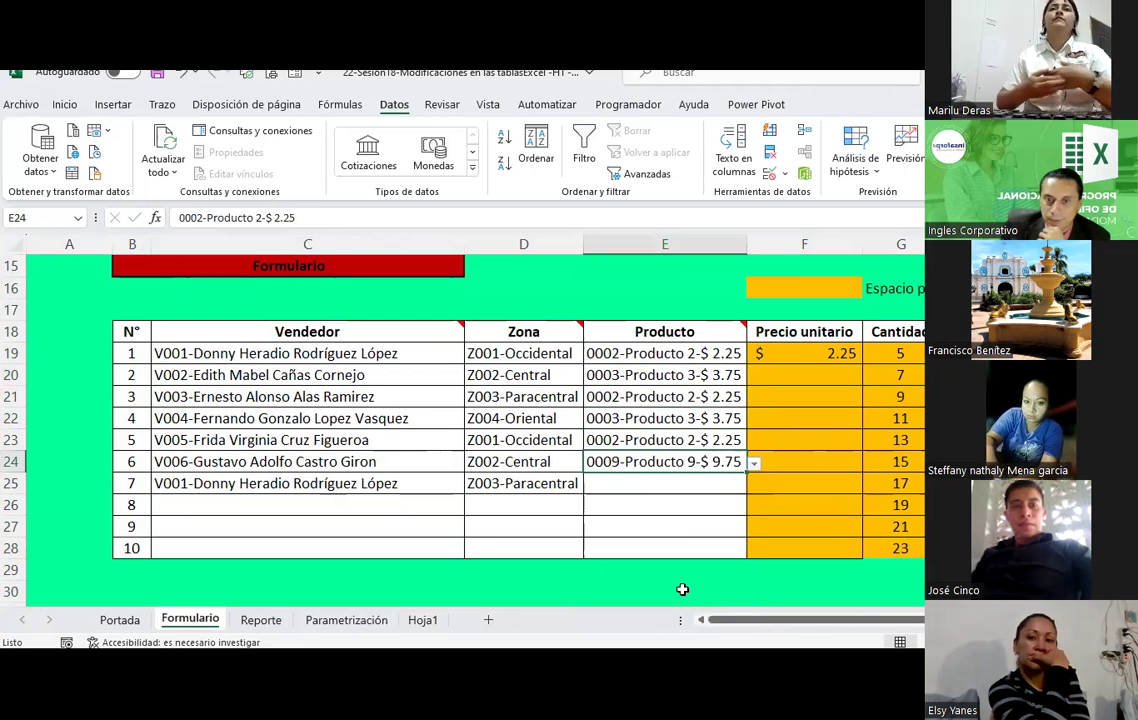
{"action": "left_click", "coordinate": [706, 488]}
{"action": "left_click", "coordinate": [753, 488]}
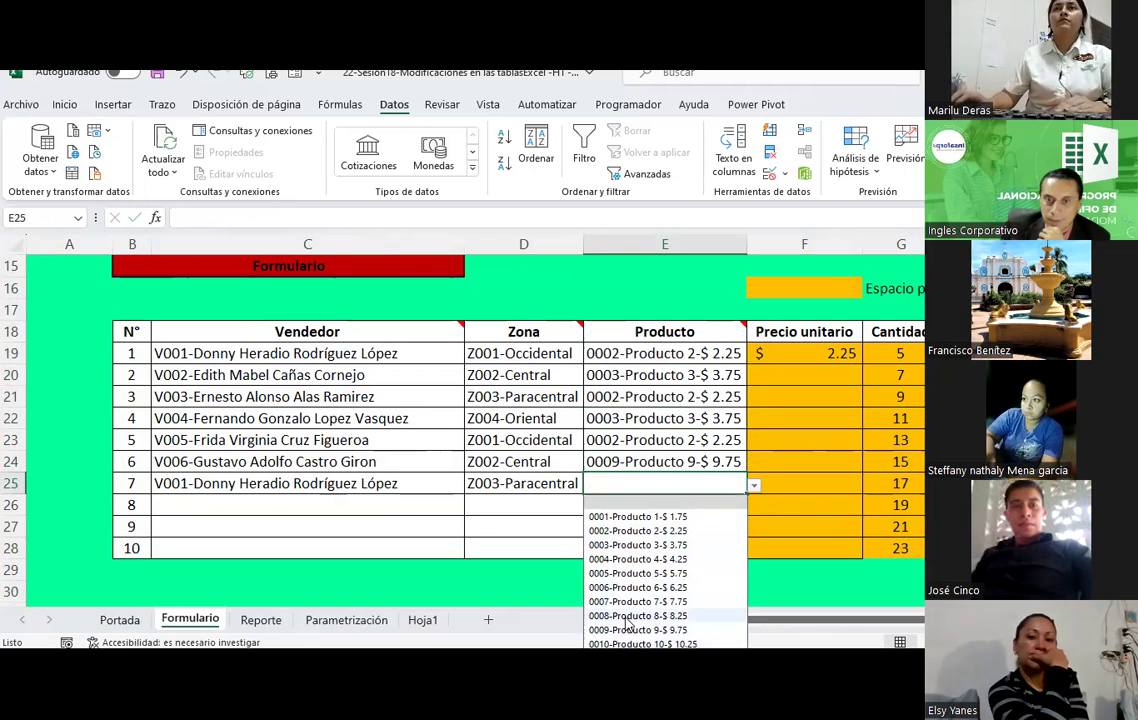
{"action": "left_click", "coordinate": [650, 592]}
Step: Change E20, E21 and E22 to Productos 6, 5 and 7
{"action": "left_click", "coordinate": [660, 375]}
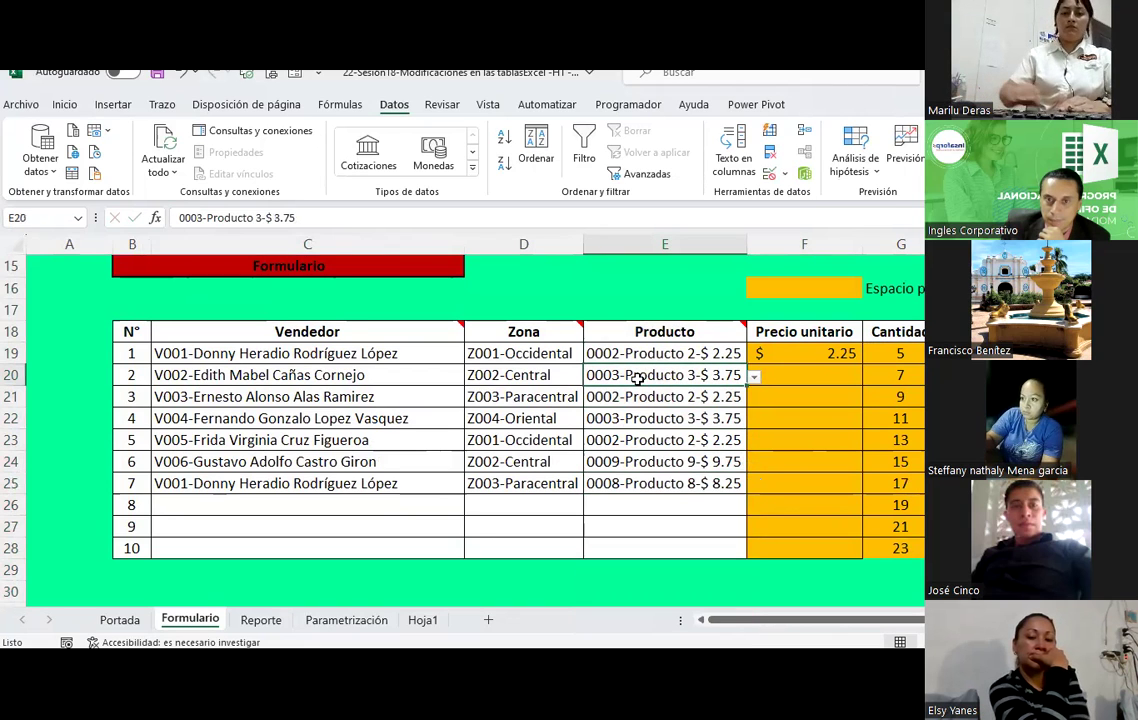
{"action": "left_click", "coordinate": [754, 375]}
{"action": "left_click", "coordinate": [660, 480]}
{"action": "left_click", "coordinate": [750, 397]}
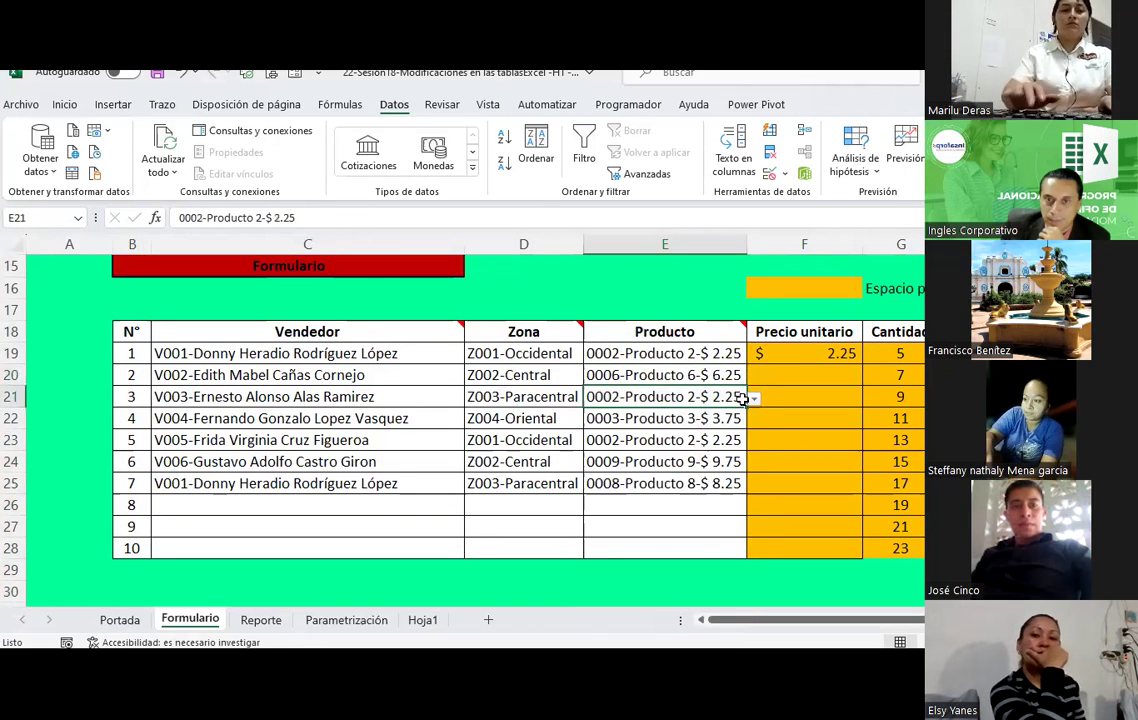
{"action": "left_click", "coordinate": [754, 397]}
{"action": "left_click", "coordinate": [659, 487]}
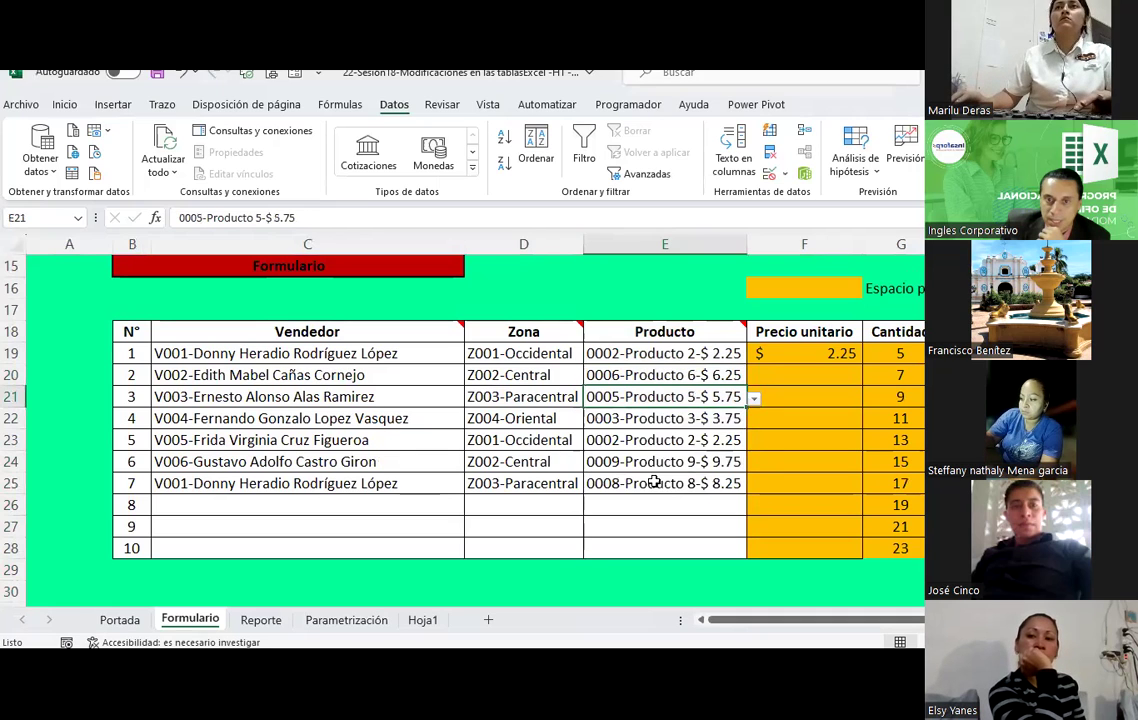
{"action": "left_click", "coordinate": [689, 420]}
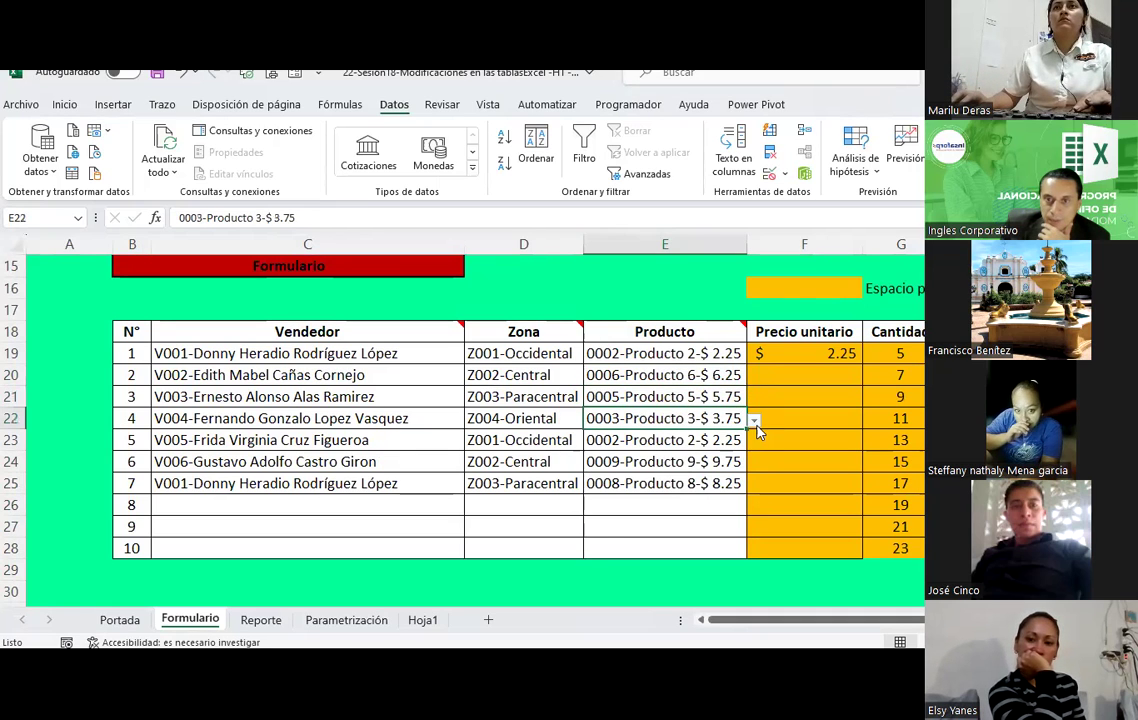
{"action": "left_click", "coordinate": [755, 421]}
{"action": "left_click", "coordinate": [640, 529]}
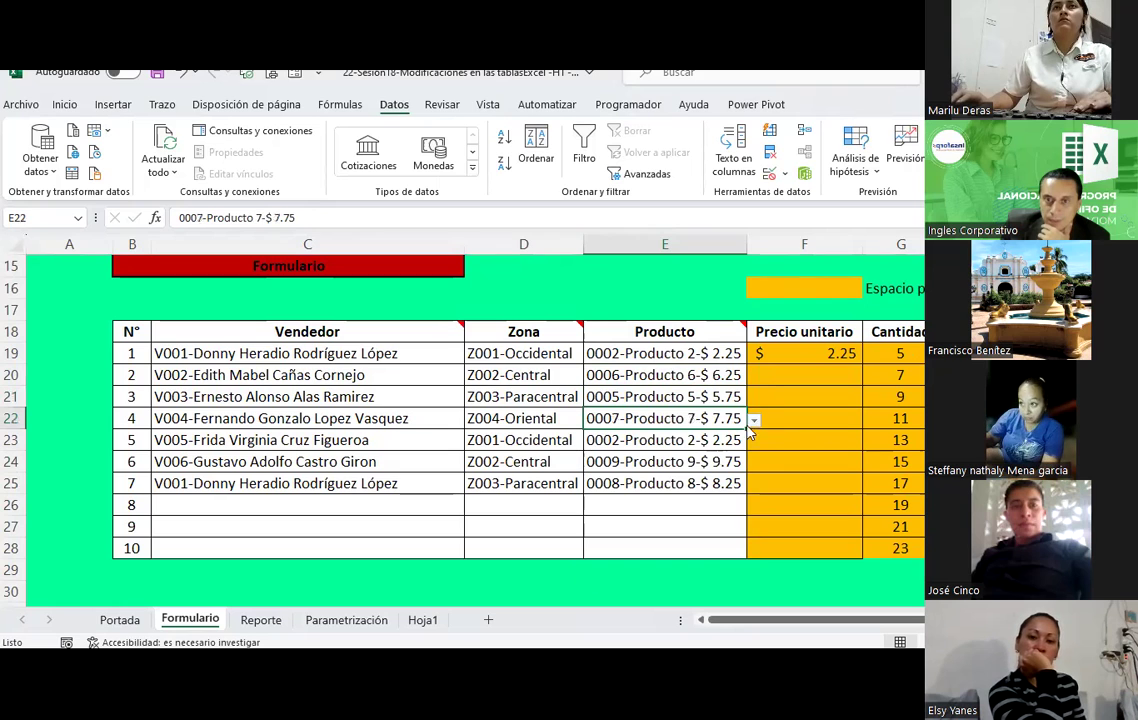
Step: Enter unit prices 6.25, 5.75, 7.75, 2.25, 9.75 and 8.25 in F20:F25
{"action": "left_click", "coordinate": [767, 377]}
{"action": "type", "text": "6.25"}
{"action": "key", "text": "Return"}
{"action": "type", "text": "5.75"}
{"action": "key", "text": "Return"}
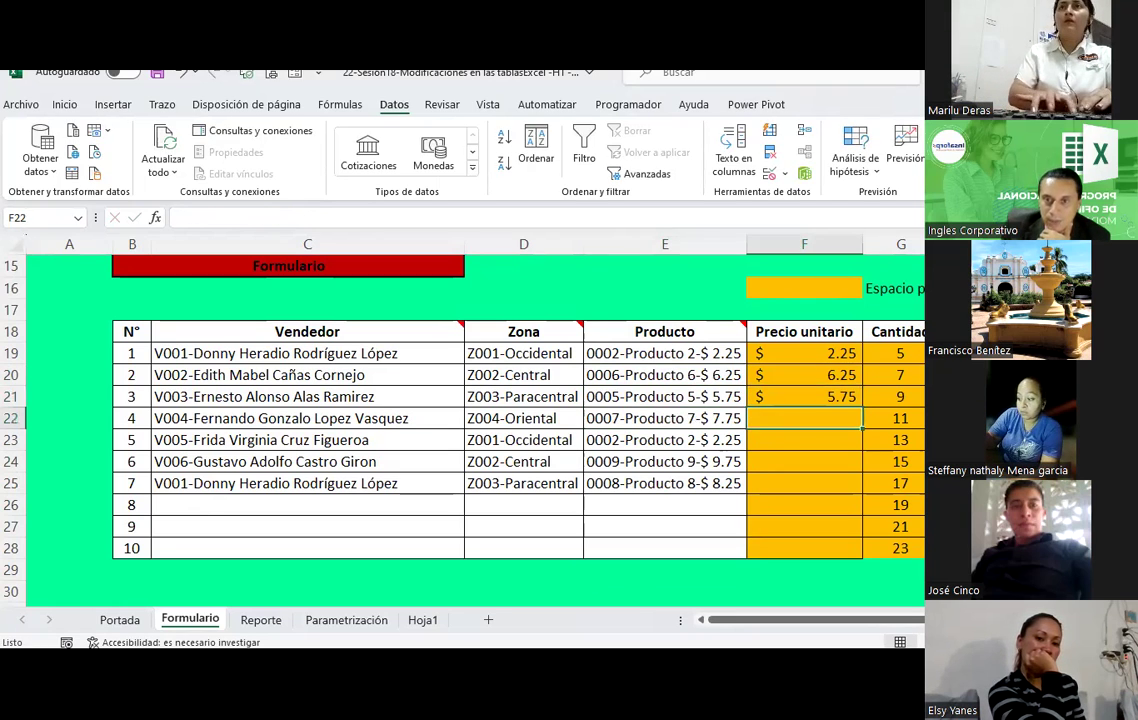
{"action": "type", "text": "7."}
{"action": "key", "text": "Return"}
{"action": "type", "text": "2.25"}
{"action": "key", "text": "Return"}
{"action": "type", "text": "9.75"}
{"action": "key", "text": "Return"}
{"action": "type", "text": "8.25"}
{"action": "key", "text": "Return"}
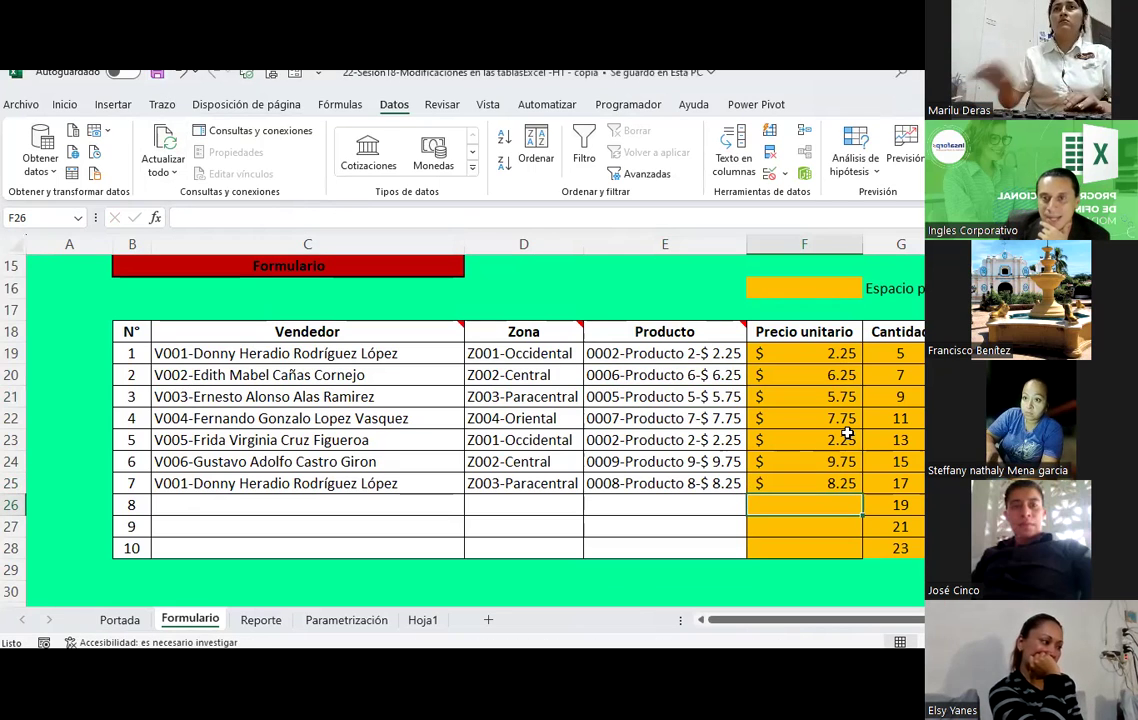
Step: Review the first sale's vendor, zone, product, price and quantity, and the product entries
{"action": "left_click", "coordinate": [340, 353]}
{"action": "left_click", "coordinate": [523, 353]}
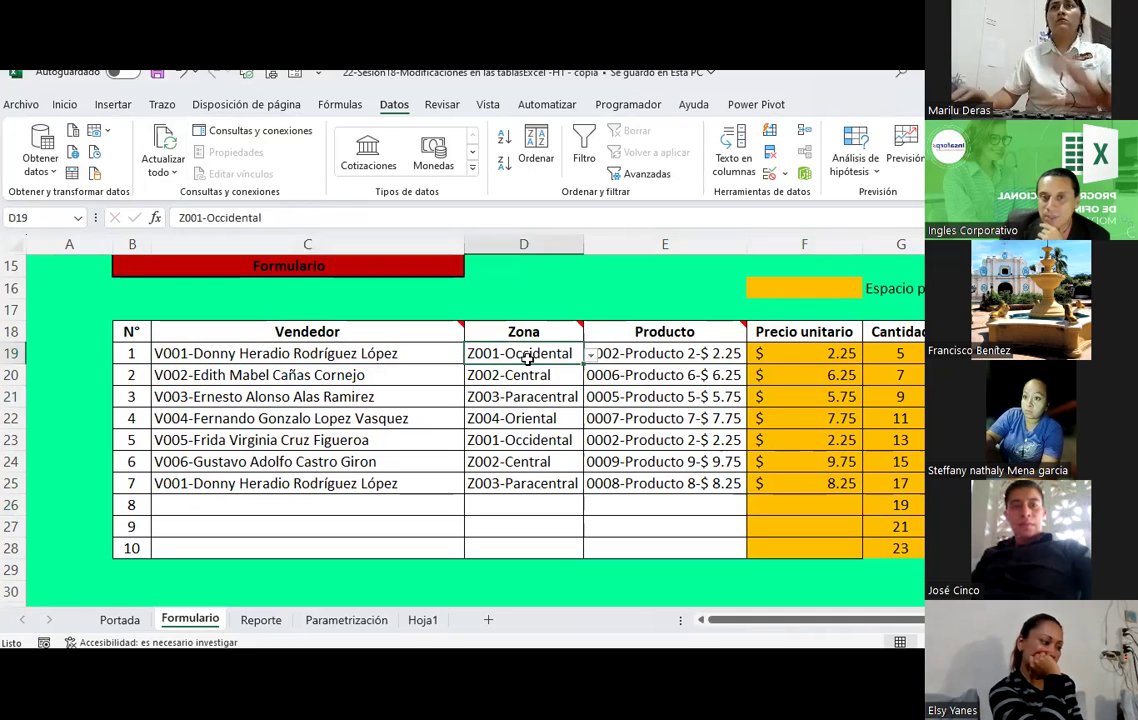
{"action": "left_click", "coordinate": [624, 354]}
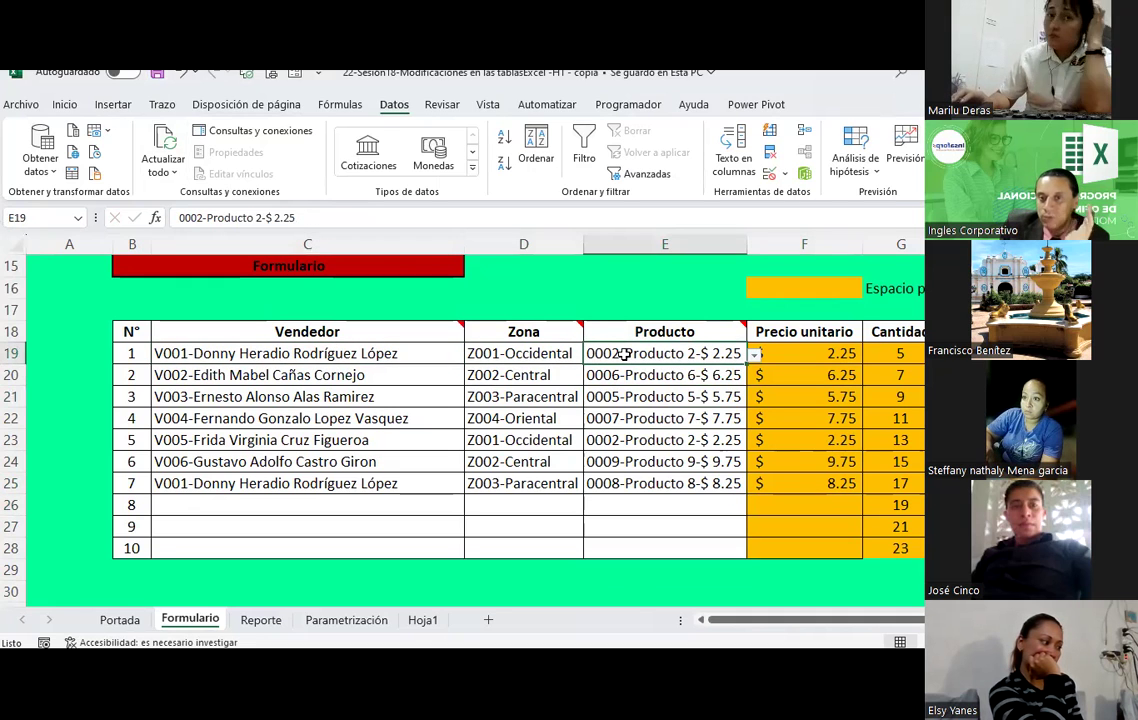
{"action": "left_click", "coordinate": [800, 353]}
{"action": "left_click", "coordinate": [895, 353]}
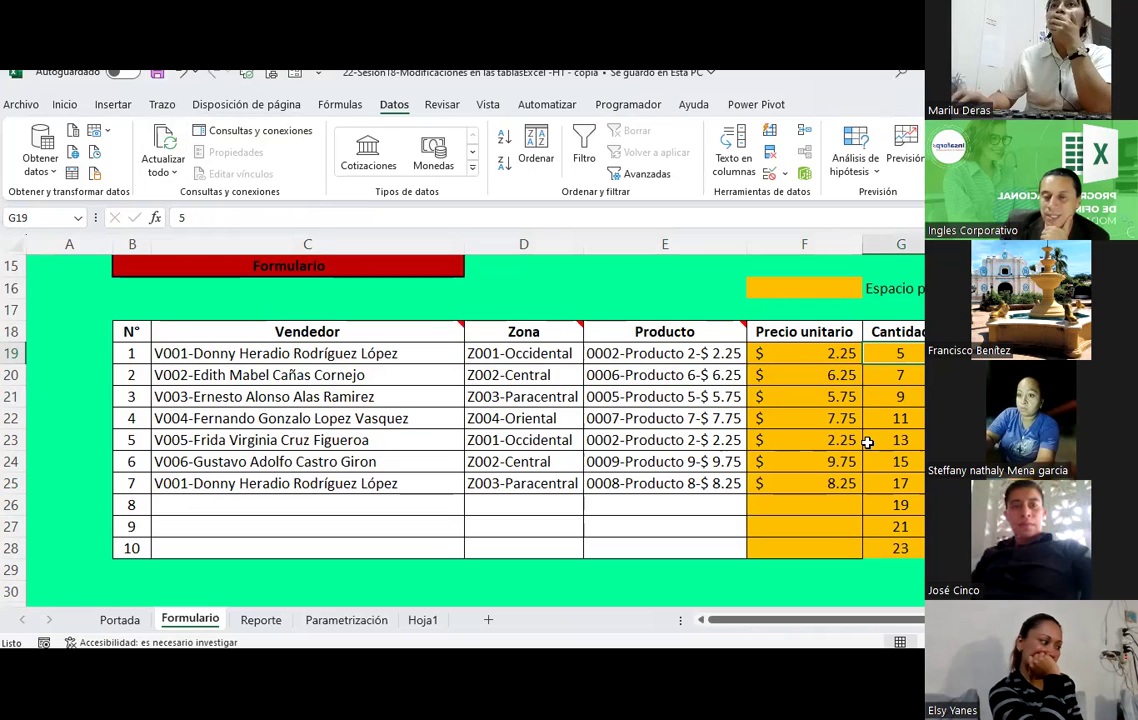
{"action": "left_click", "coordinate": [802, 355]}
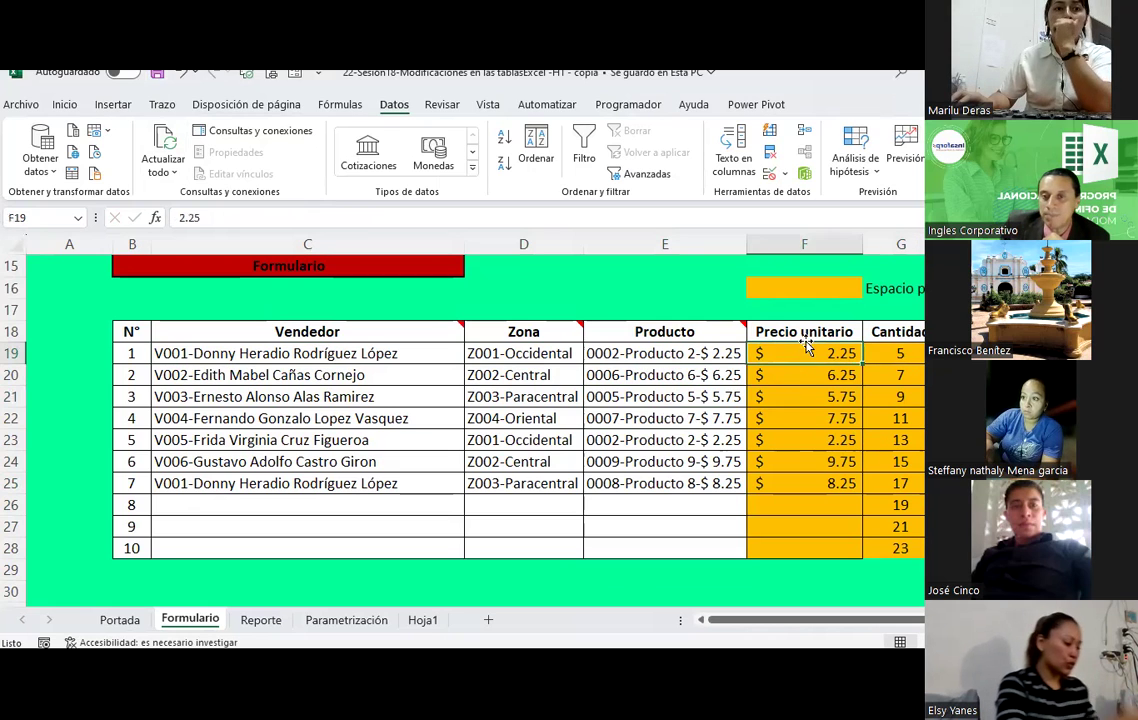
{"action": "left_click", "coordinate": [655, 350]}
{"action": "left_click_drag", "start_coordinate": [655, 375], "coordinate": [660, 440]}
{"action": "left_click", "coordinate": [640, 485]}
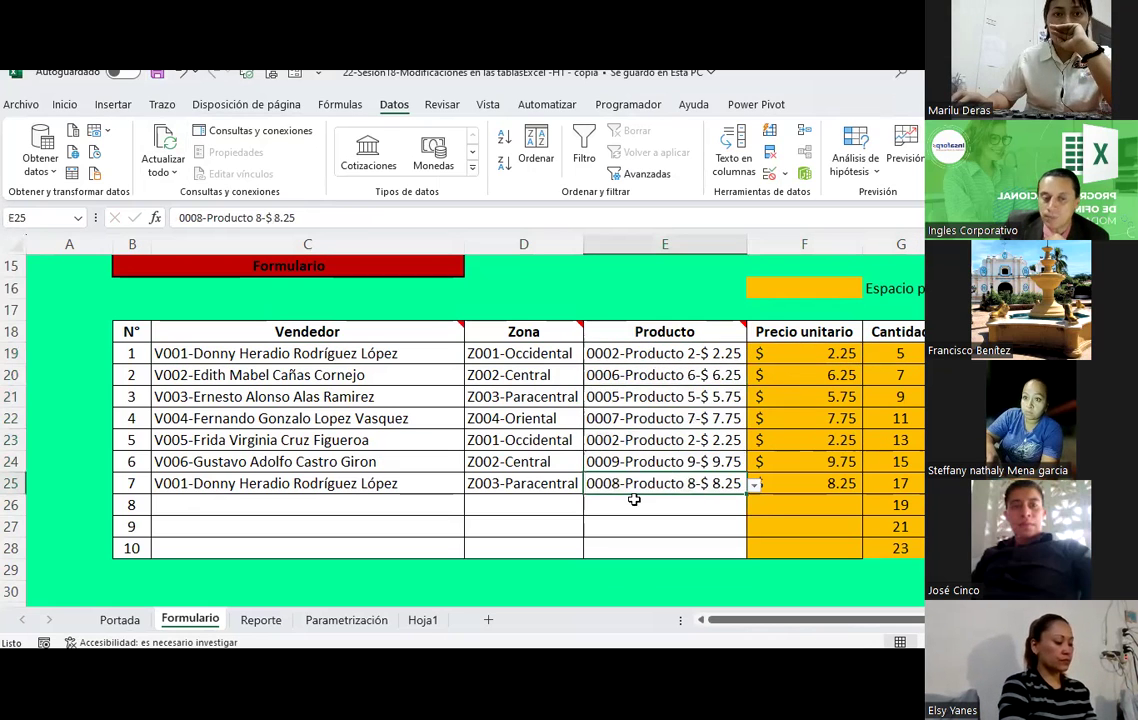
Step: Return to Parametrización and select Q14 to view Producto 1's concatenation
{"action": "left_click", "coordinate": [360, 620]}
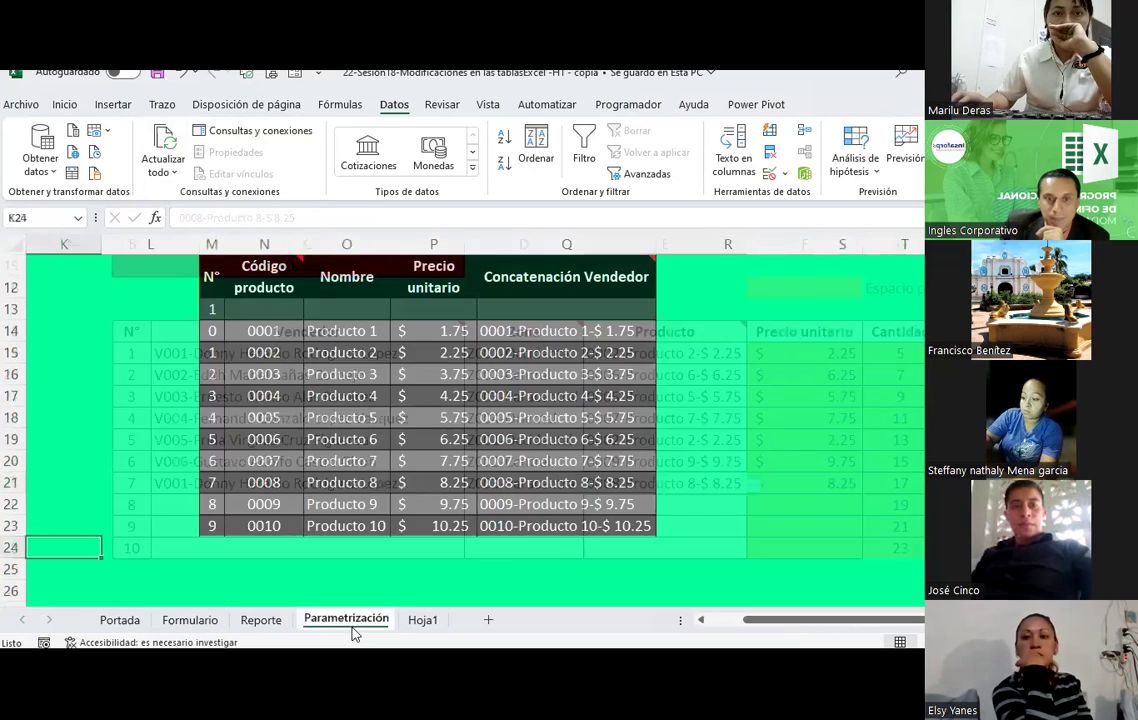
{"action": "left_click", "coordinate": [500, 330]}
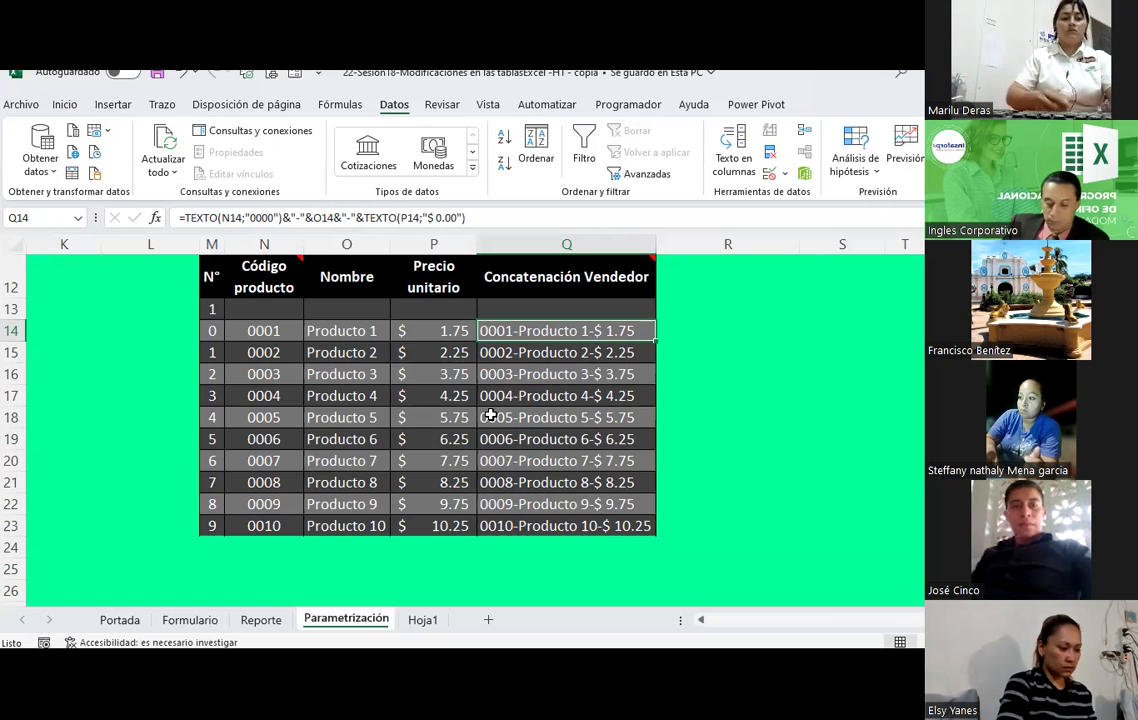
{"action": "key", "text": "F2"}
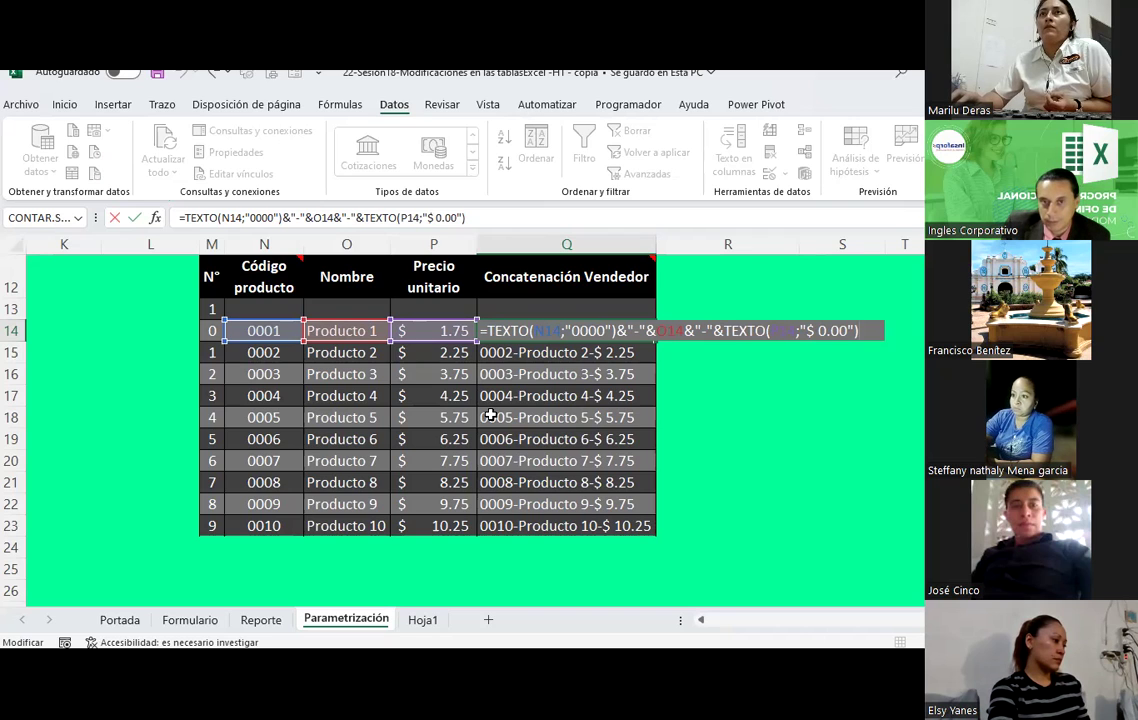
{"action": "left_click", "coordinate": [826, 434]}
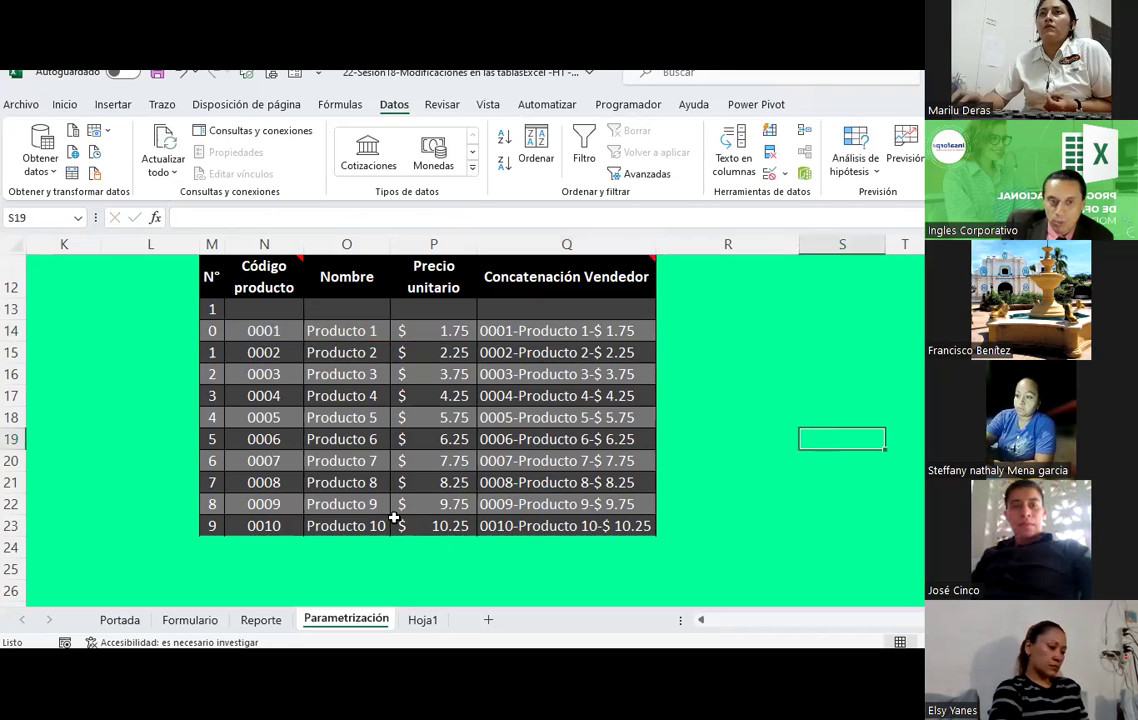
Step: Link Reporte C18 to =Formulario!C19 and fill it down the Vendedor column
{"action": "left_click", "coordinate": [259, 621]}
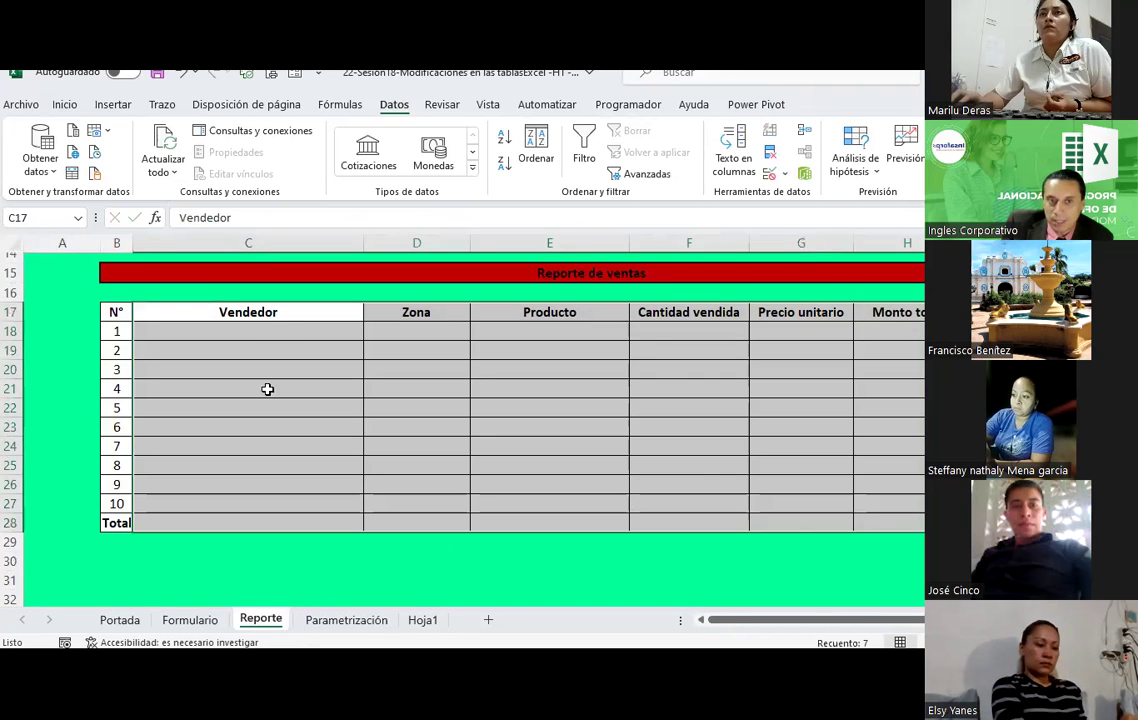
{"action": "left_click", "coordinate": [282, 331]}
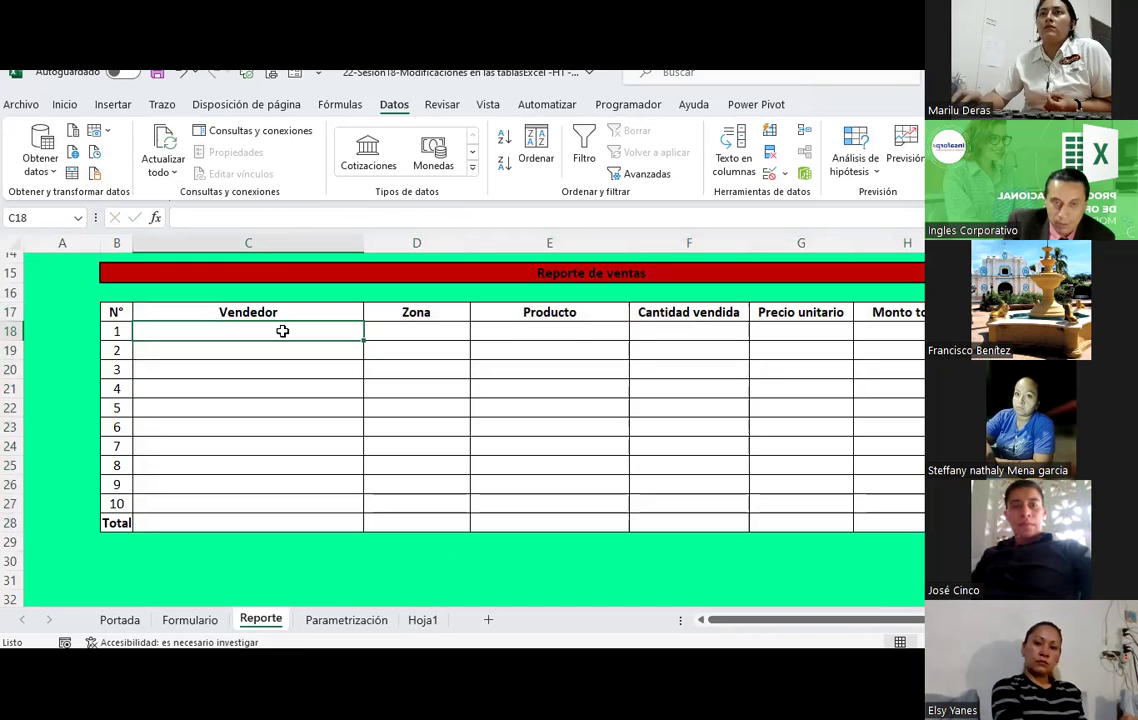
{"action": "type", "text": "="}
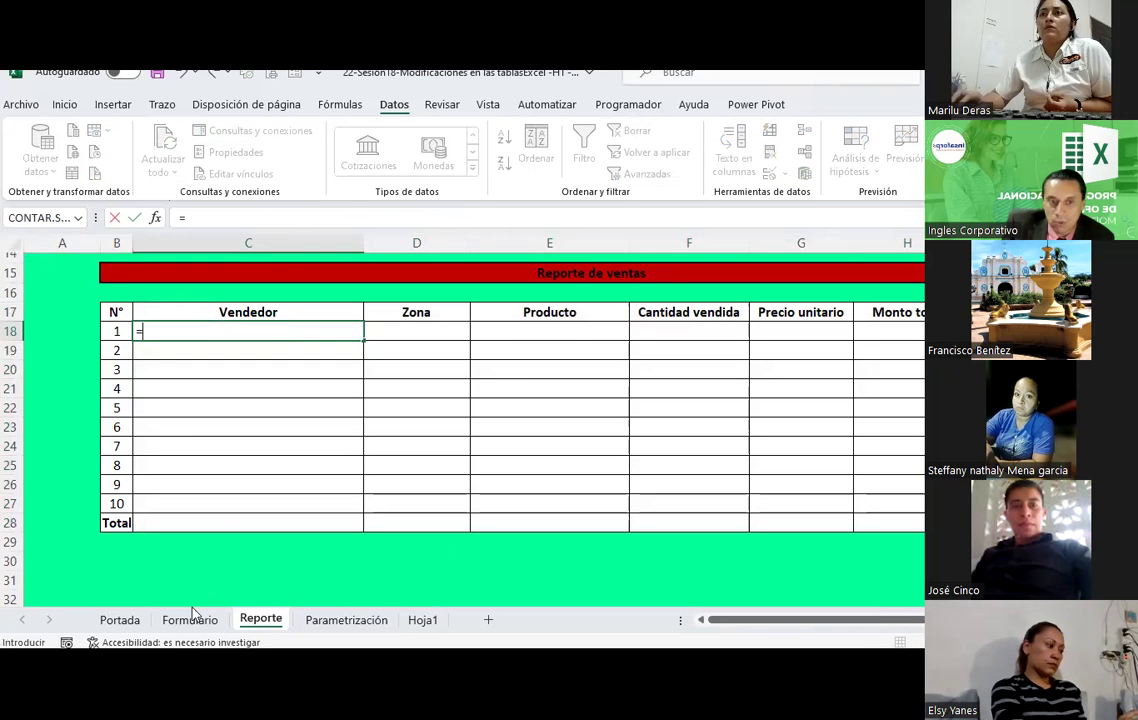
{"action": "left_click", "coordinate": [190, 619]}
{"action": "left_click", "coordinate": [229, 355]}
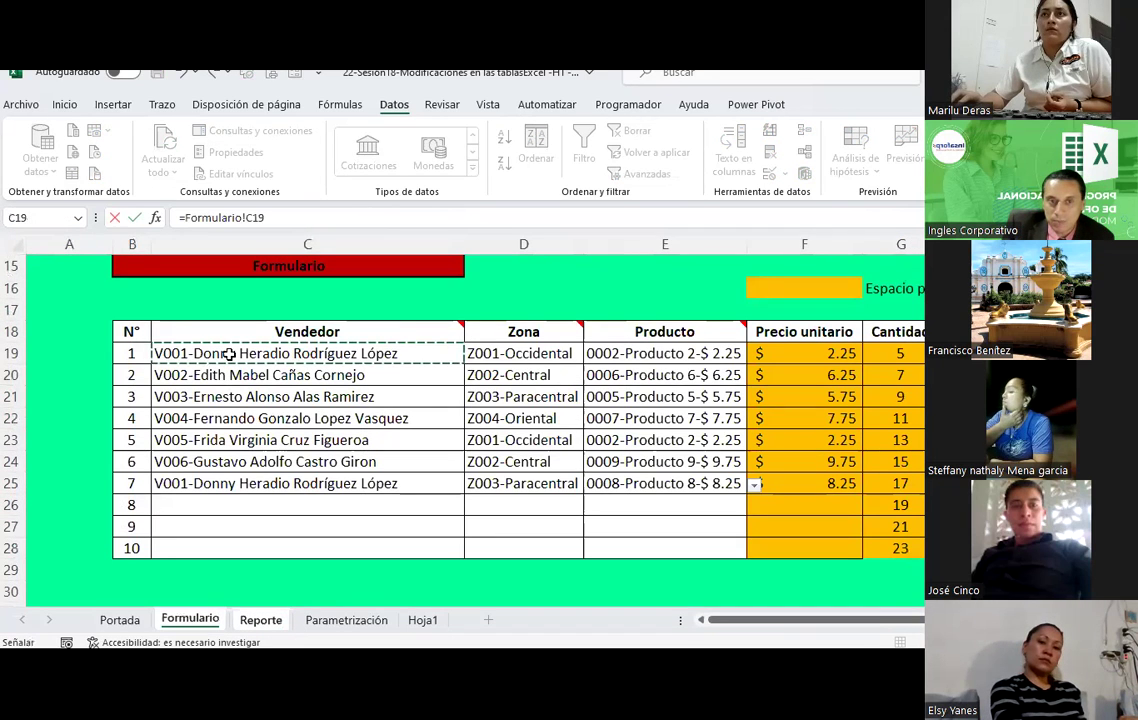
{"action": "key", "text": "Return"}
{"action": "left_click", "coordinate": [280, 331]}
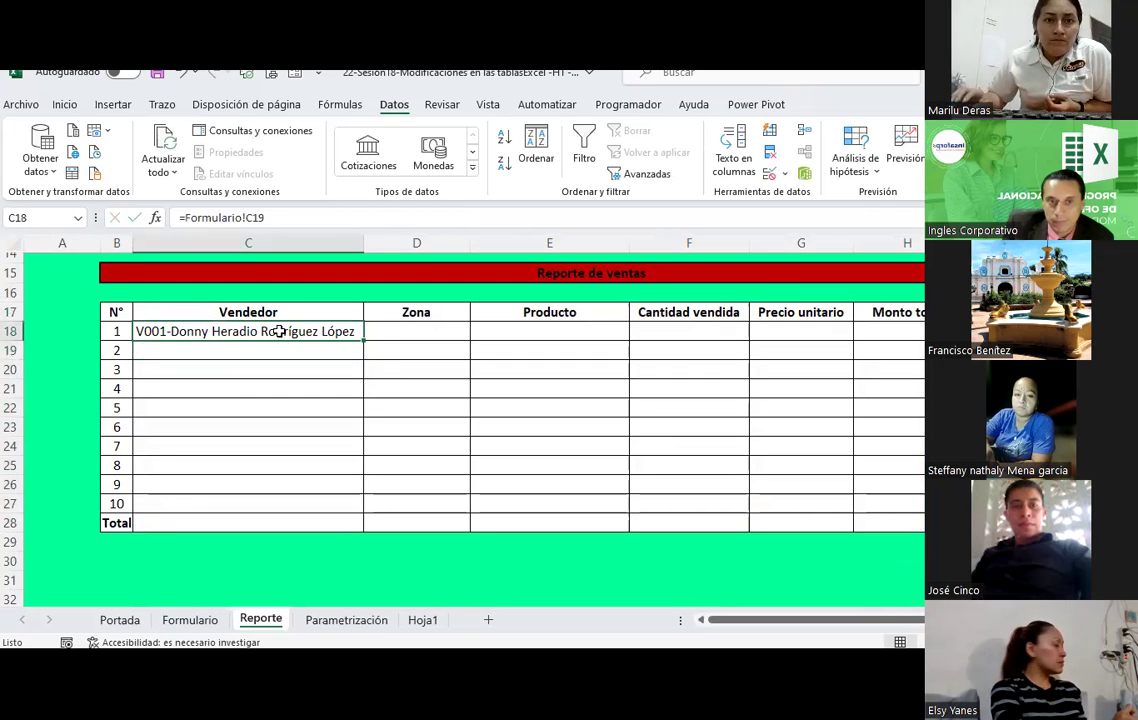
{"action": "double_click", "coordinate": [365, 342]}
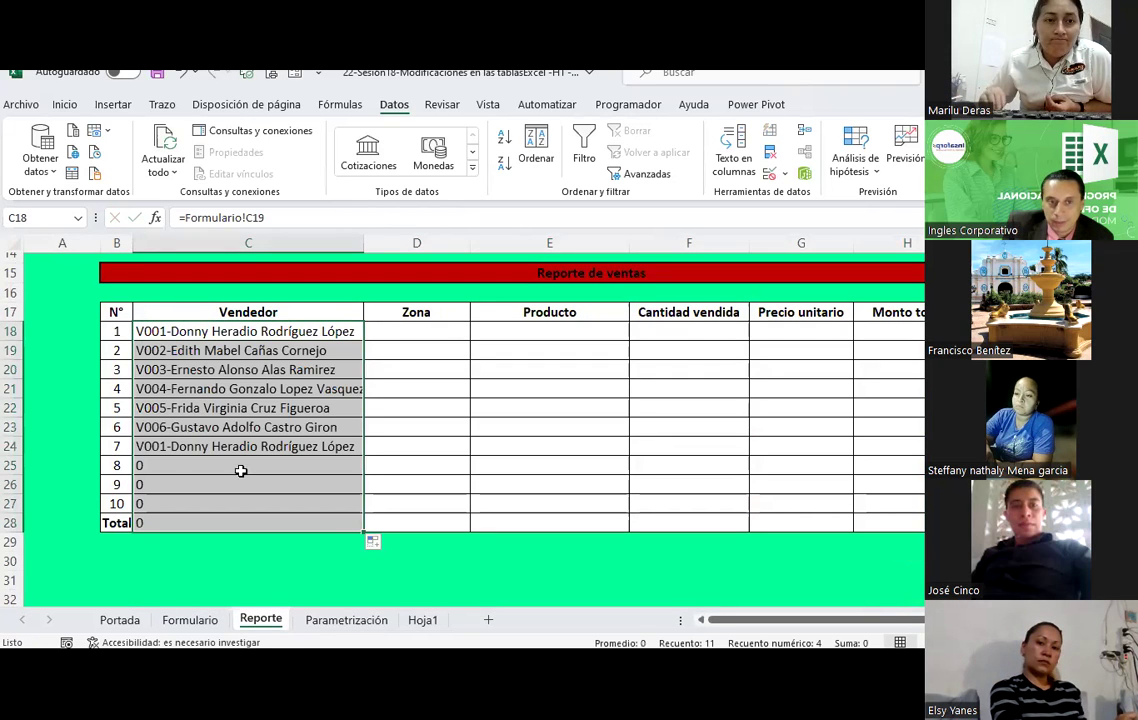
Step: Clear the Total row's vendor link, autofit column C, and fill the links across Zona and Producto
{"action": "left_click", "coordinate": [158, 466]}
{"action": "left_click", "coordinate": [142, 524]}
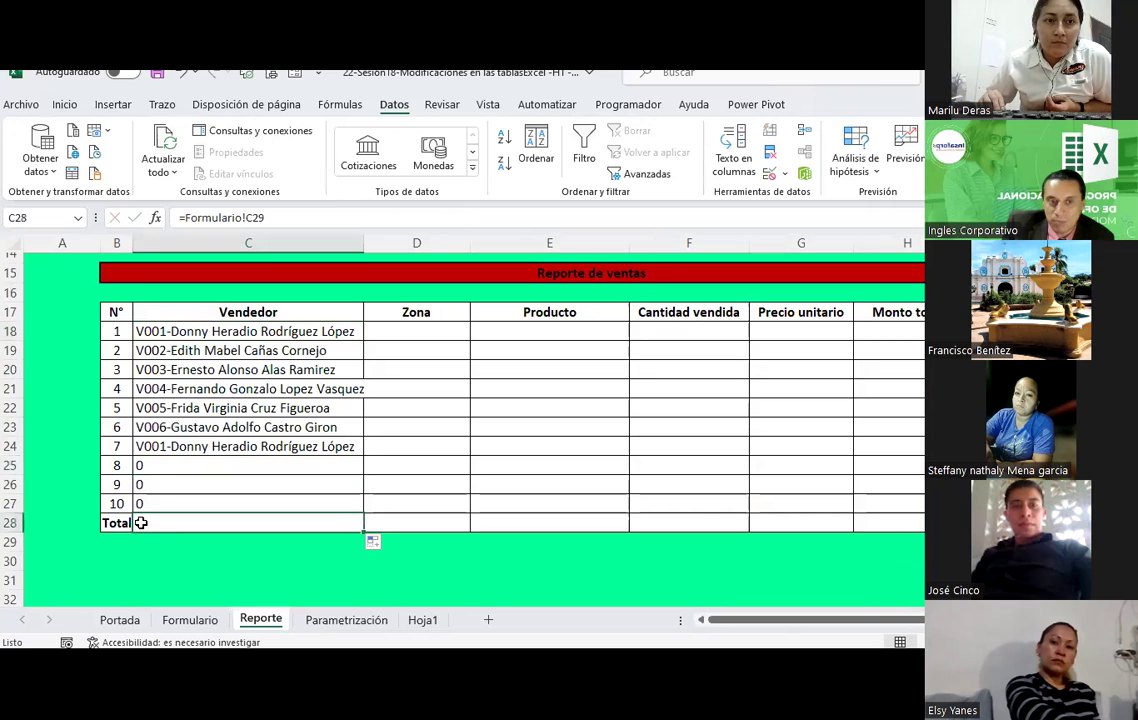
{"action": "key", "text": "Delete"}
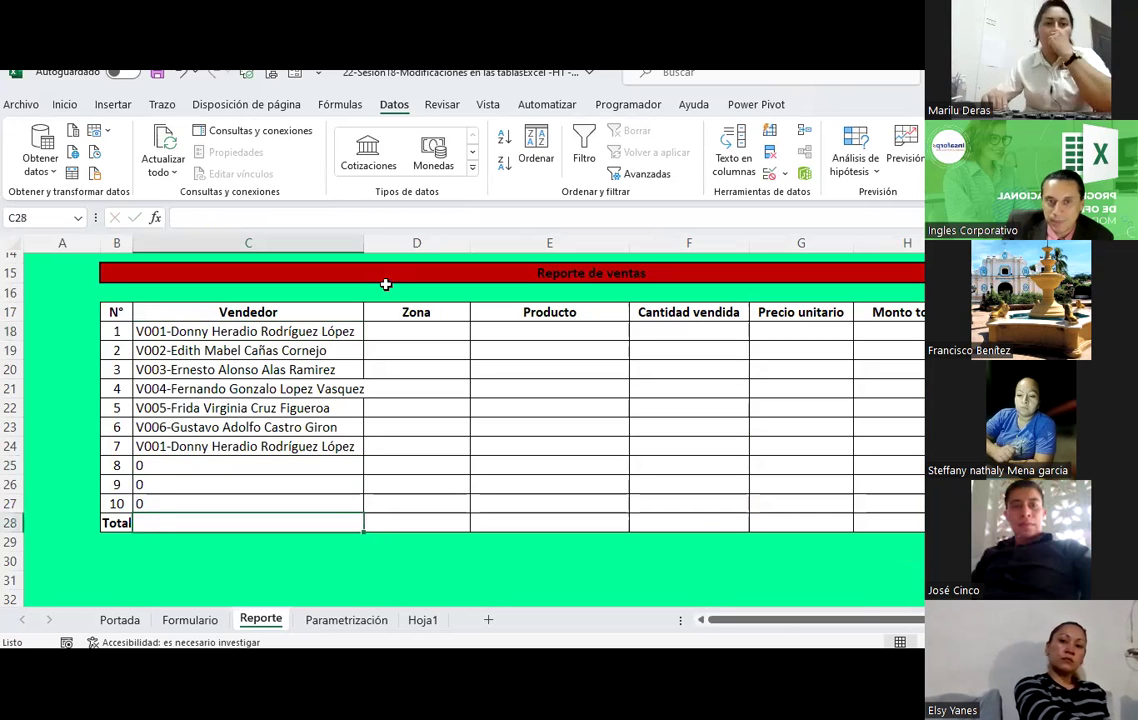
{"action": "double_click", "coordinate": [363, 243]}
{"action": "mouse_move", "coordinate": [349, 336]}
{"action": "left_mouse_down"}
{"action": "mouse_move", "coordinate": [343, 445]}
{"action": "mouse_move", "coordinate": [615, 447]}
{"action": "left_mouse_up"}
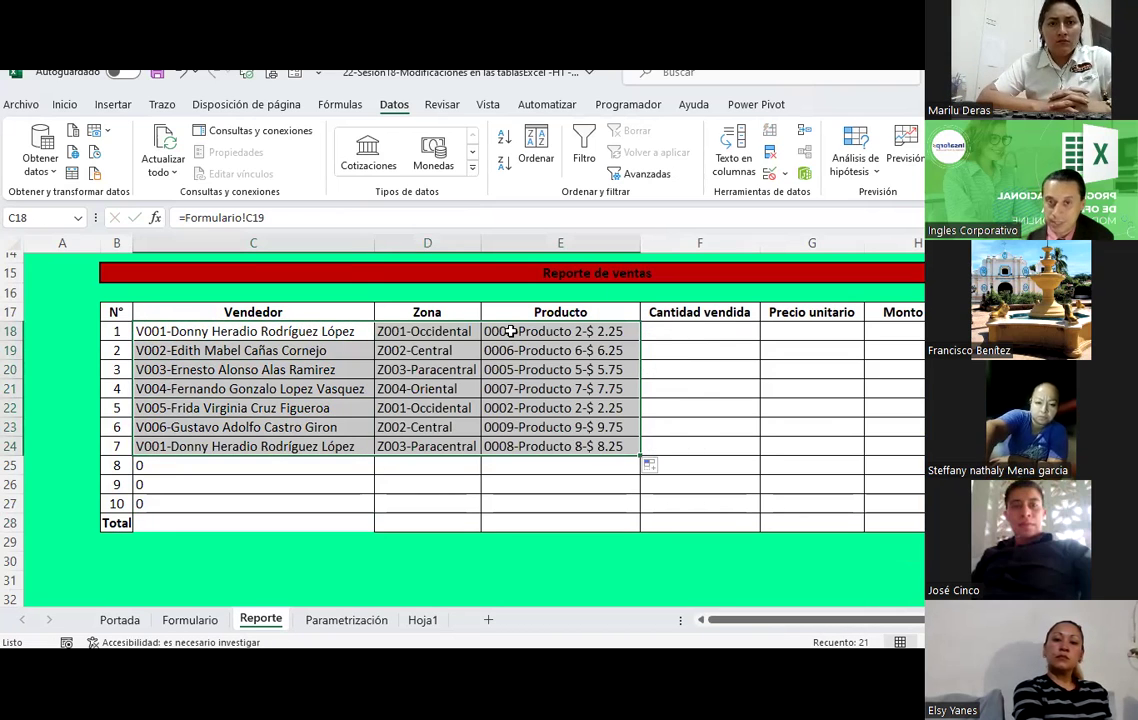
{"action": "left_click", "coordinate": [708, 327]}
Step: Link F18 to =Formulario!G19 and fill the quantity link down to row 28
{"action": "type", "text": "="}
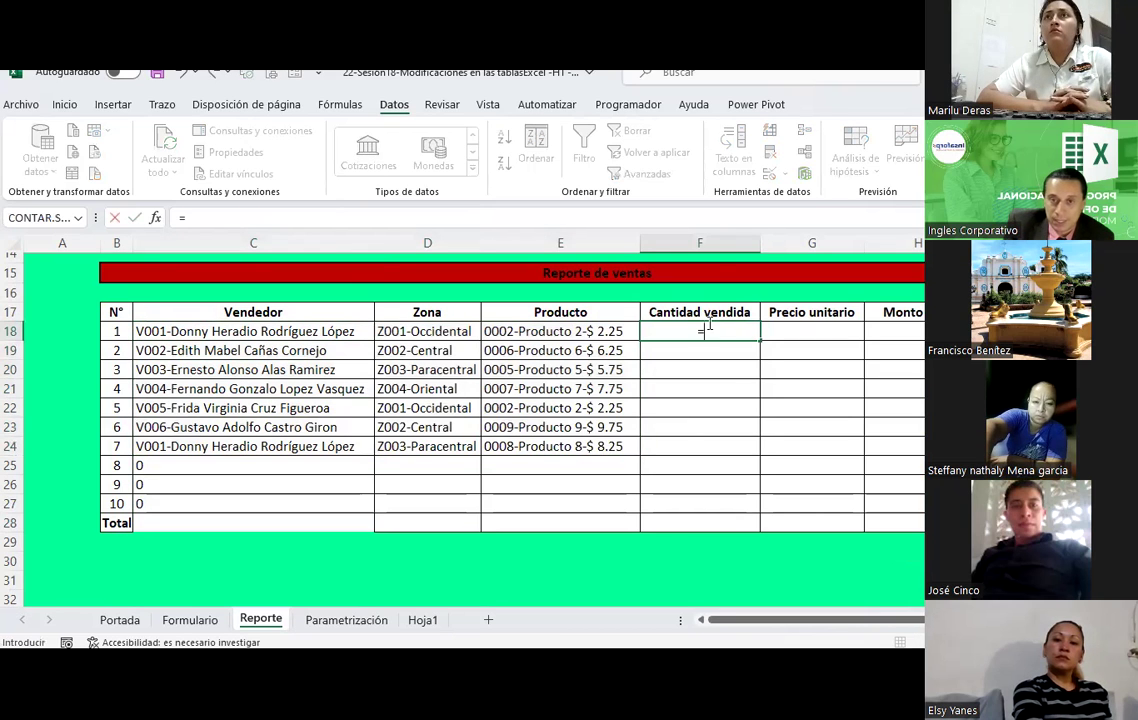
{"action": "left_click", "coordinate": [190, 620]}
{"action": "left_click", "coordinate": [895, 358]}
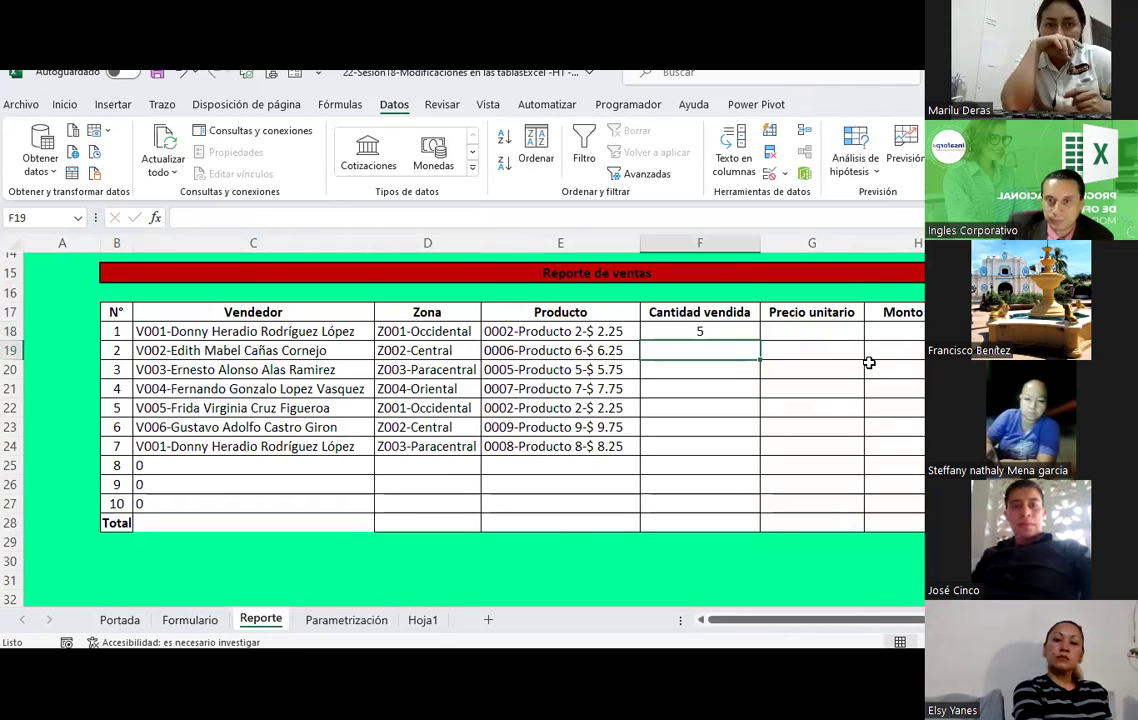
{"action": "left_click", "coordinate": [724, 331]}
{"action": "left_click_drag", "start_coordinate": [760, 341], "coordinate": [742, 526]}
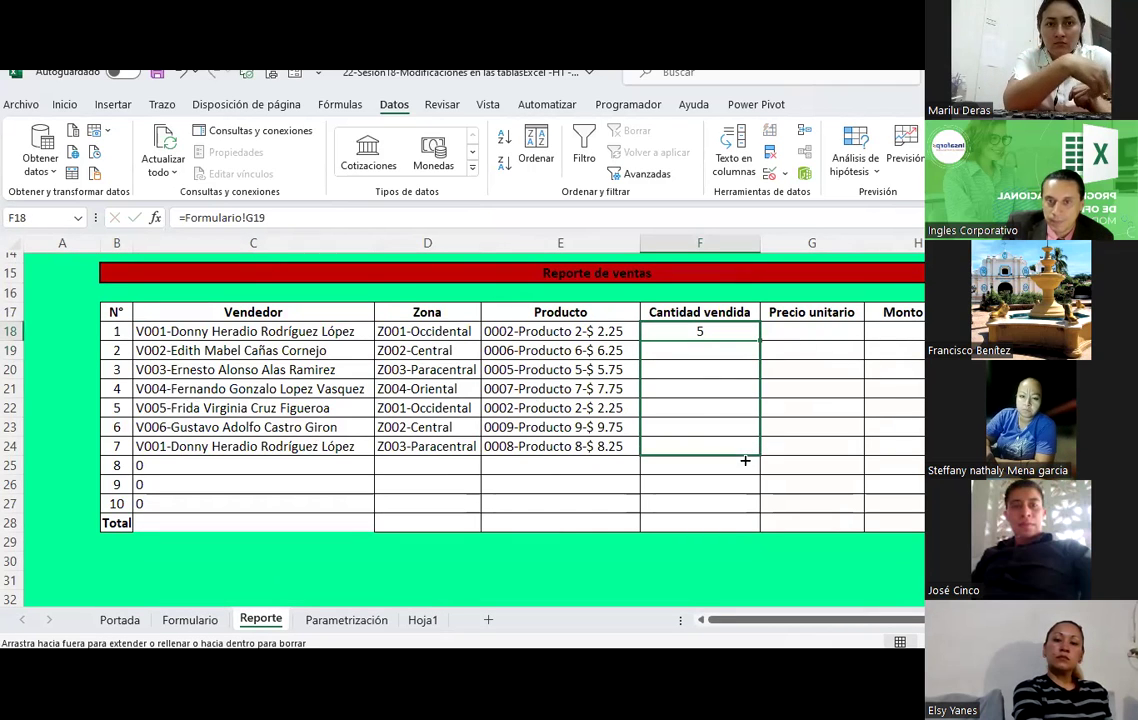
Step: Link G18 to =Formulario!F19 and fill the unit price link down to row 28
{"action": "left_click", "coordinate": [819, 330]}
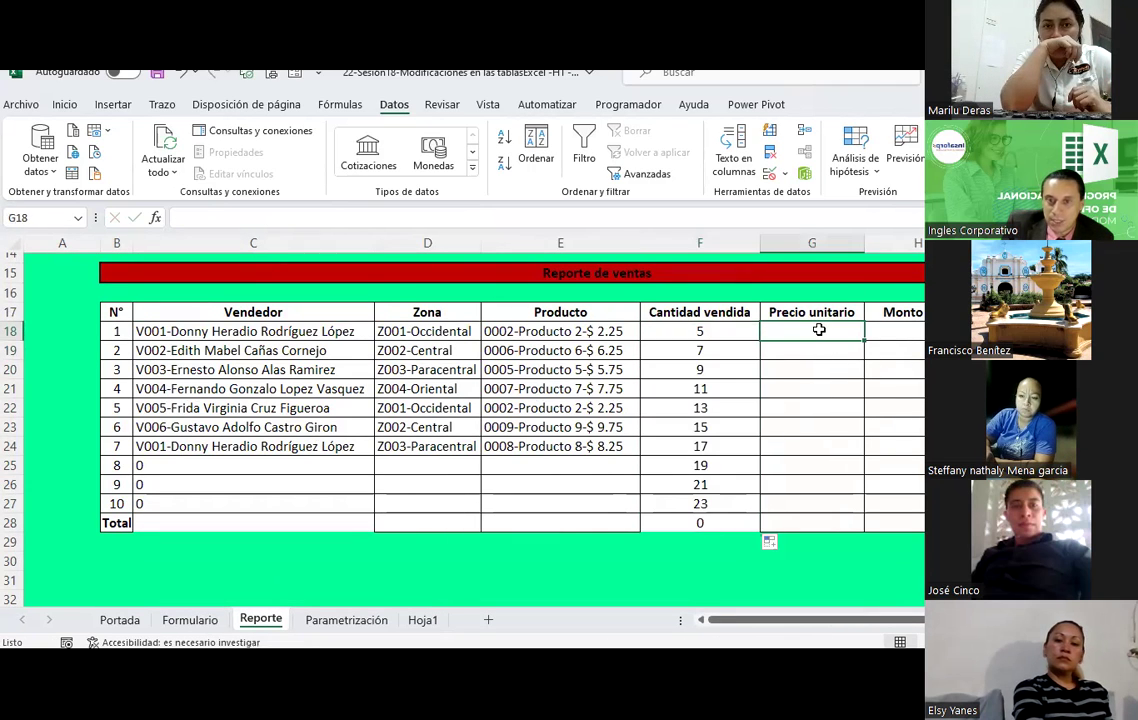
{"action": "type", "text": "="}
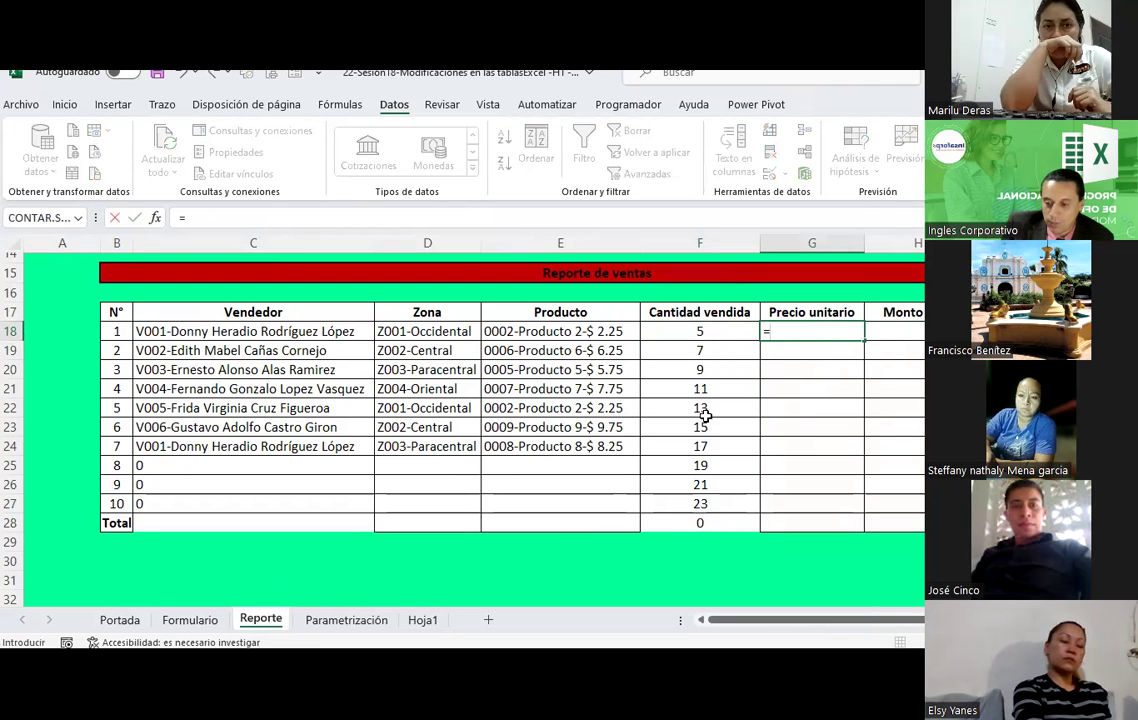
{"action": "left_click", "coordinate": [172, 622]}
{"action": "left_click", "coordinate": [799, 350]}
{"action": "key", "text": "Return"}
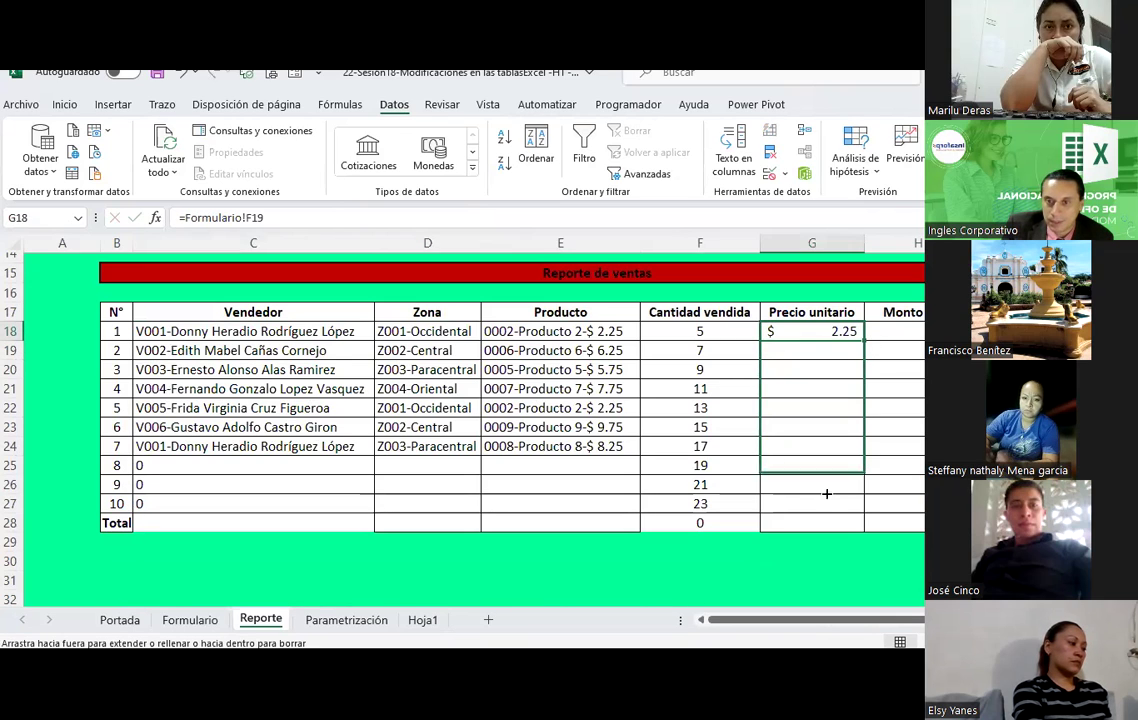
{"action": "left_click_drag", "start_coordinate": [866, 342], "coordinate": [835, 525]}
{"action": "left_click", "coordinate": [917, 334]}
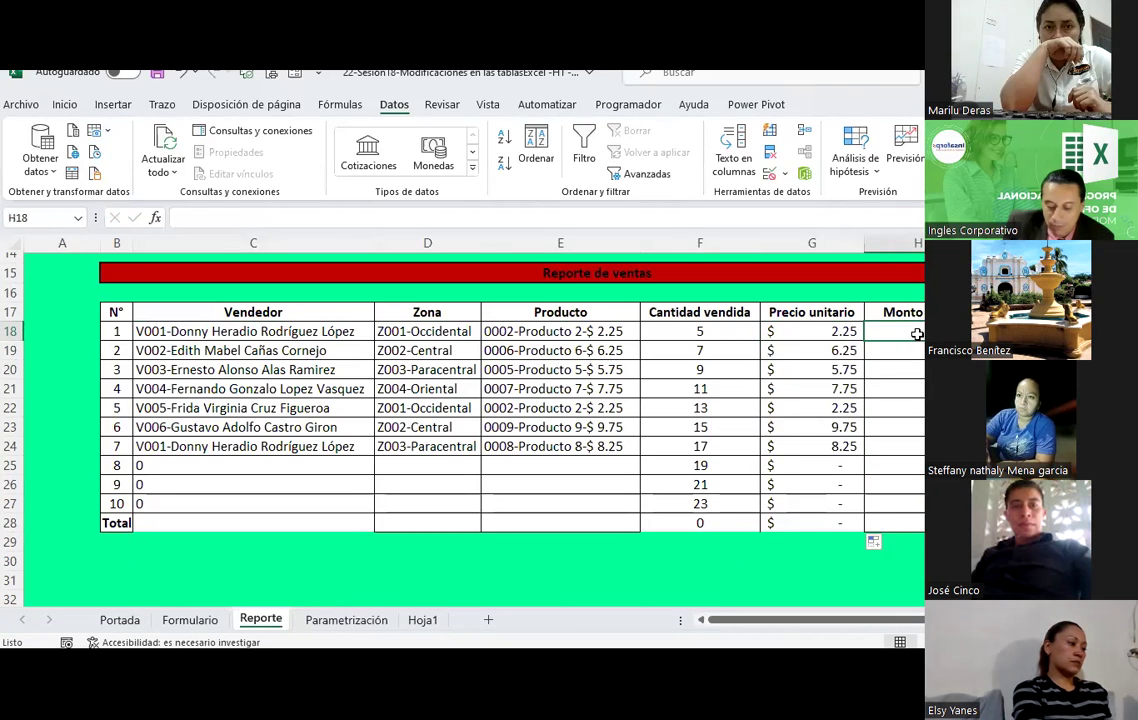
Step: Enter =F18*G18 in H18 and fill the Monto formula down to H28
{"action": "type", "text": "="}
{"action": "left_click", "coordinate": [812, 333]}
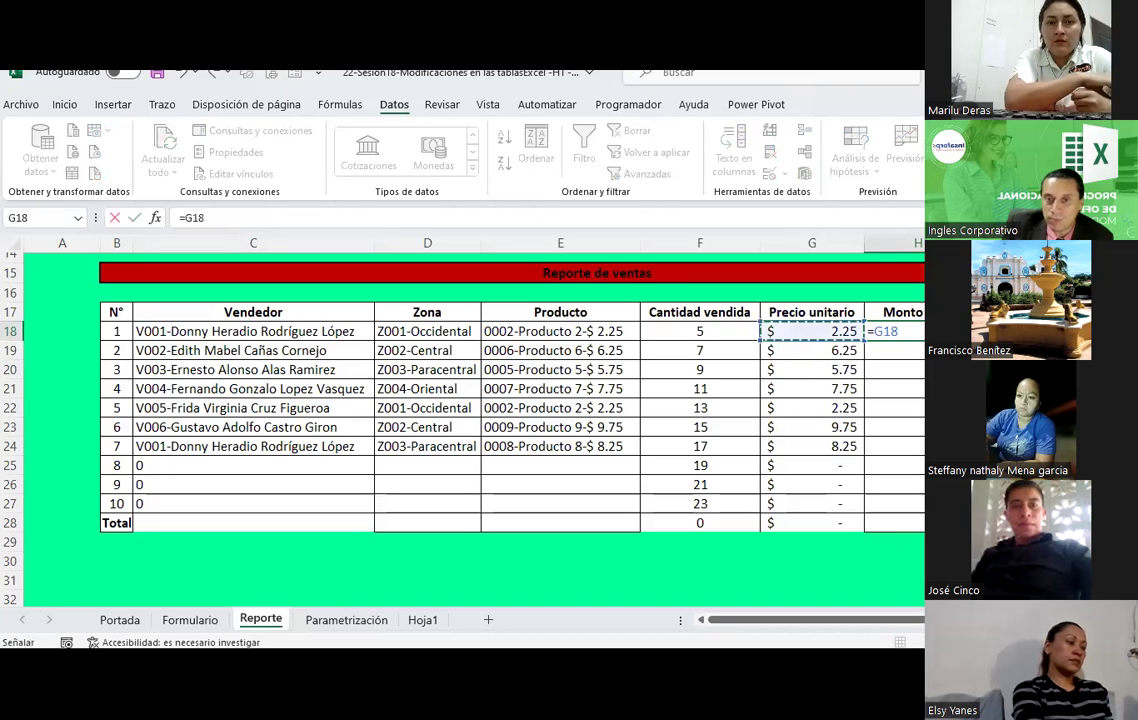
{"action": "key", "text": "Left"}
{"action": "type", "text": "*"}
{"action": "key", "text": "Left"}
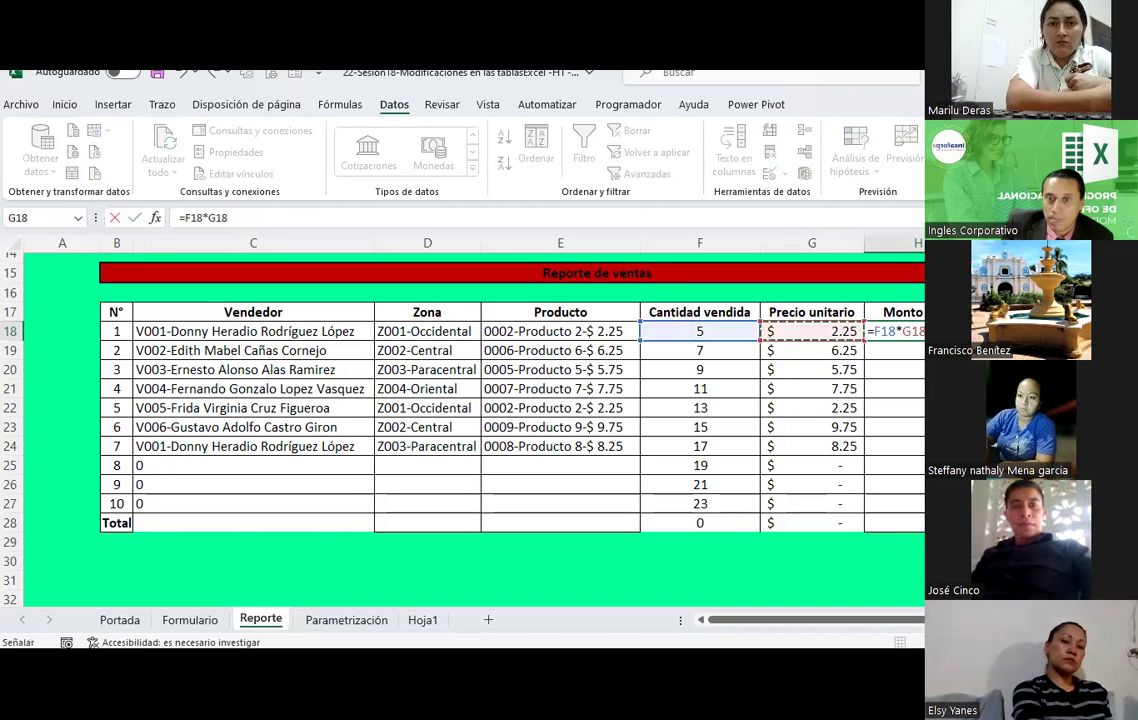
{"action": "key", "text": "Return"}
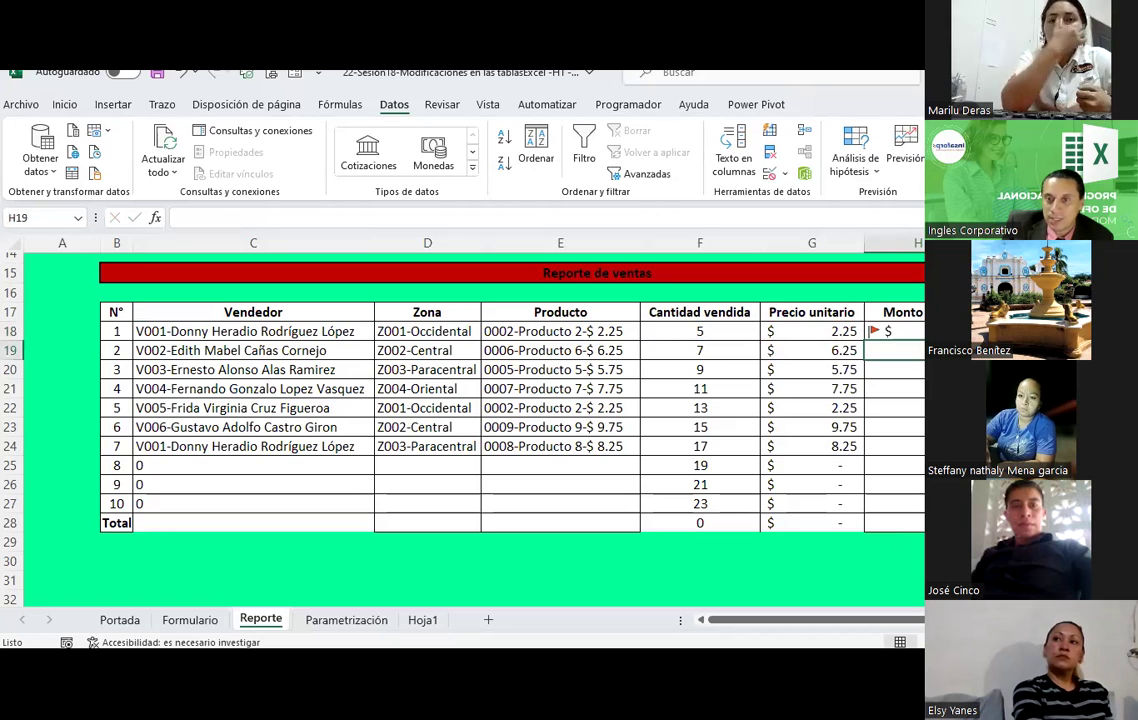
{"action": "left_click", "coordinate": [895, 331]}
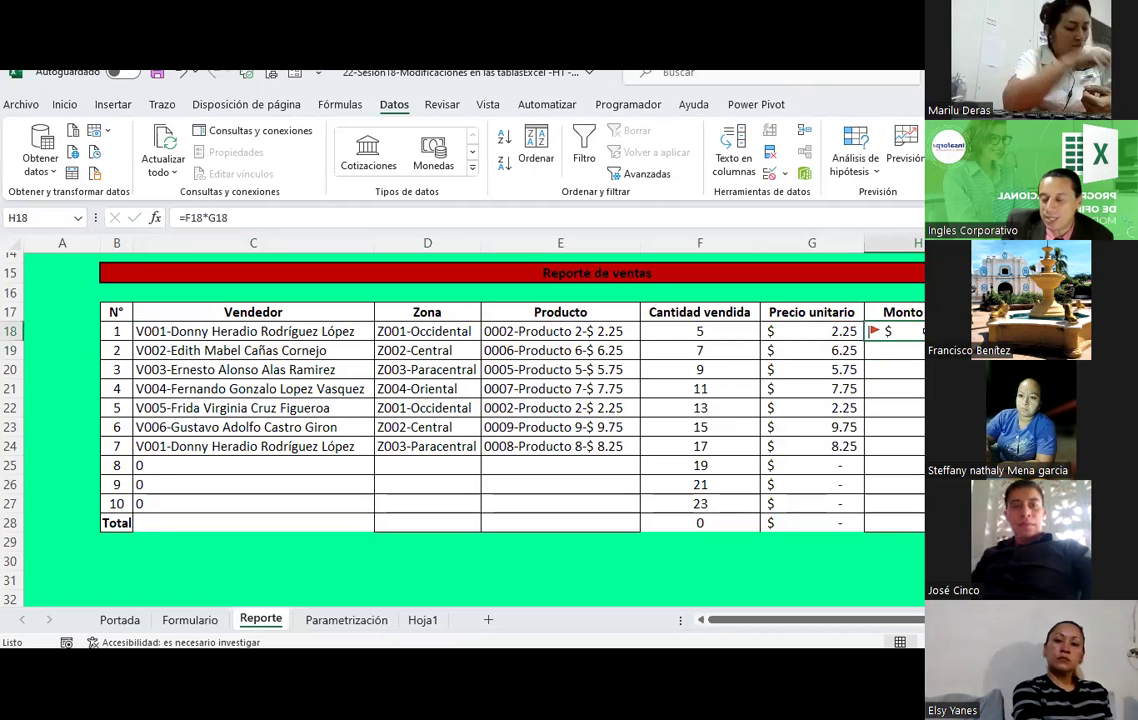
{"action": "left_click_drag", "start_coordinate": [923, 340], "coordinate": [920, 452]}
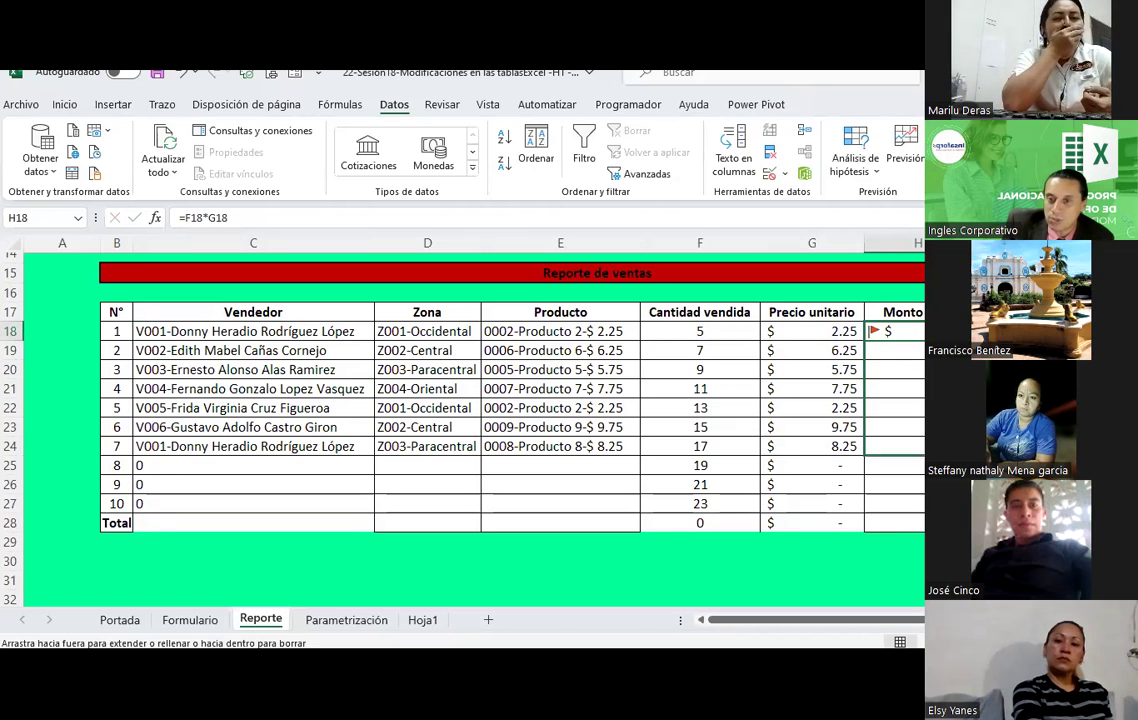
{"action": "left_click_drag", "start_coordinate": [918, 526], "coordinate": [918, 526]}
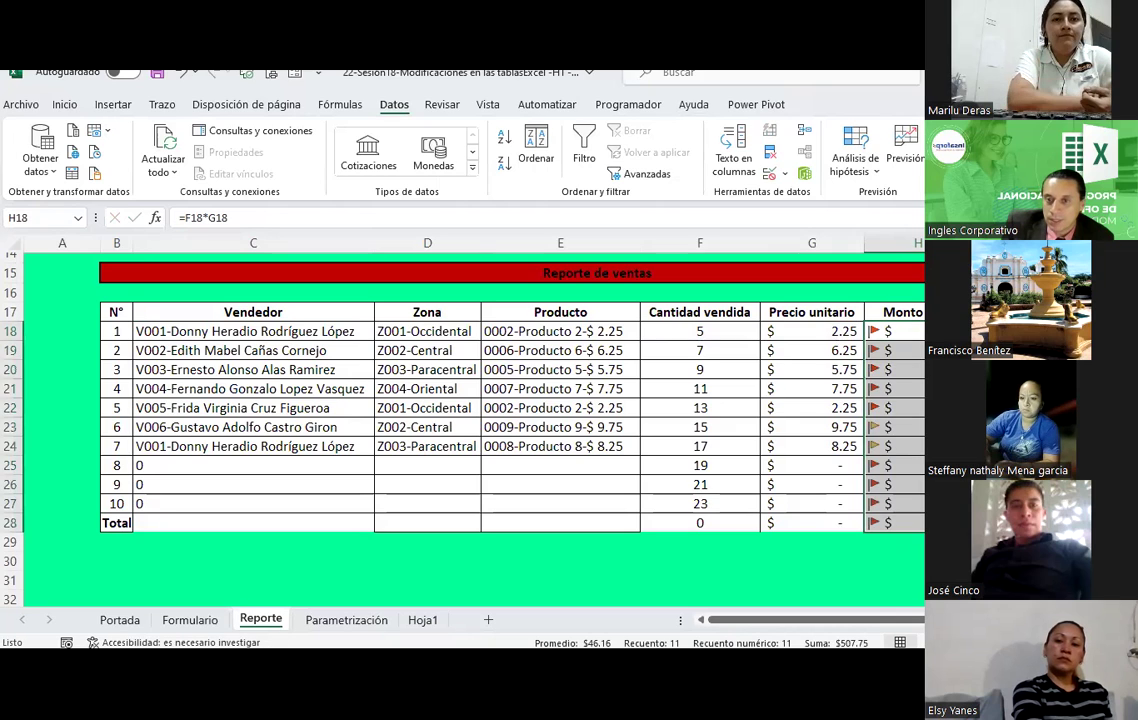
{"action": "key", "text": "Right"}
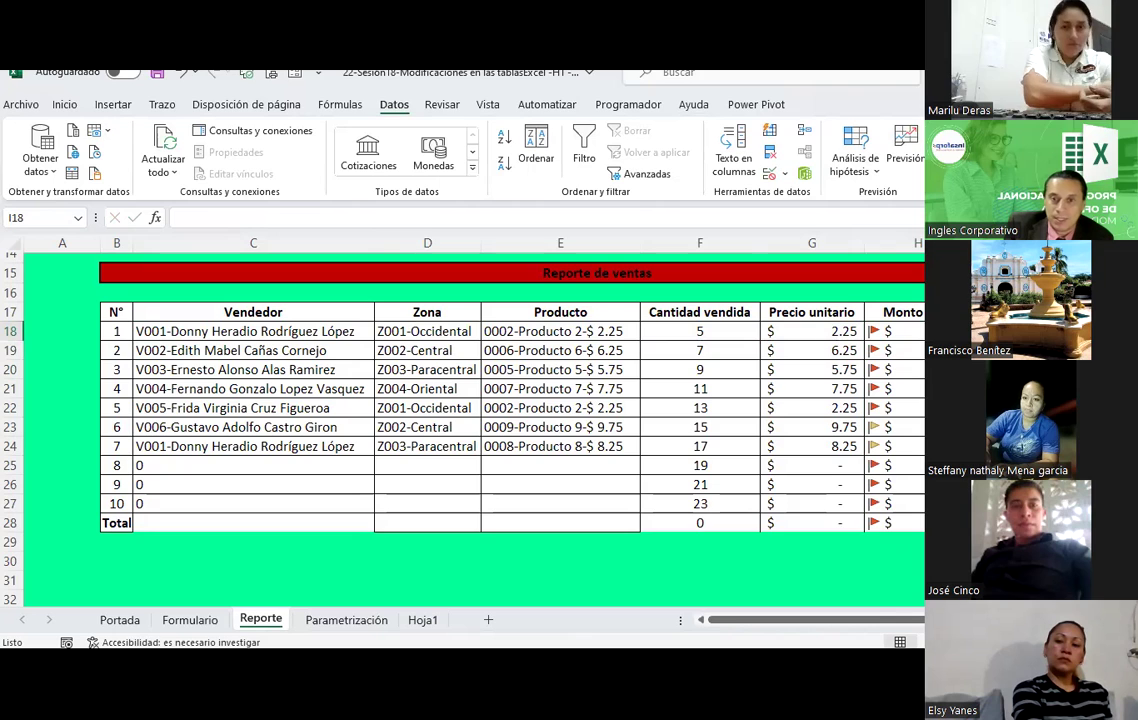
Step: Fill the Zona and Producto formulas from row 24 down to row 27
{"action": "left_click_drag", "start_coordinate": [270, 446], "coordinate": [590, 465]}
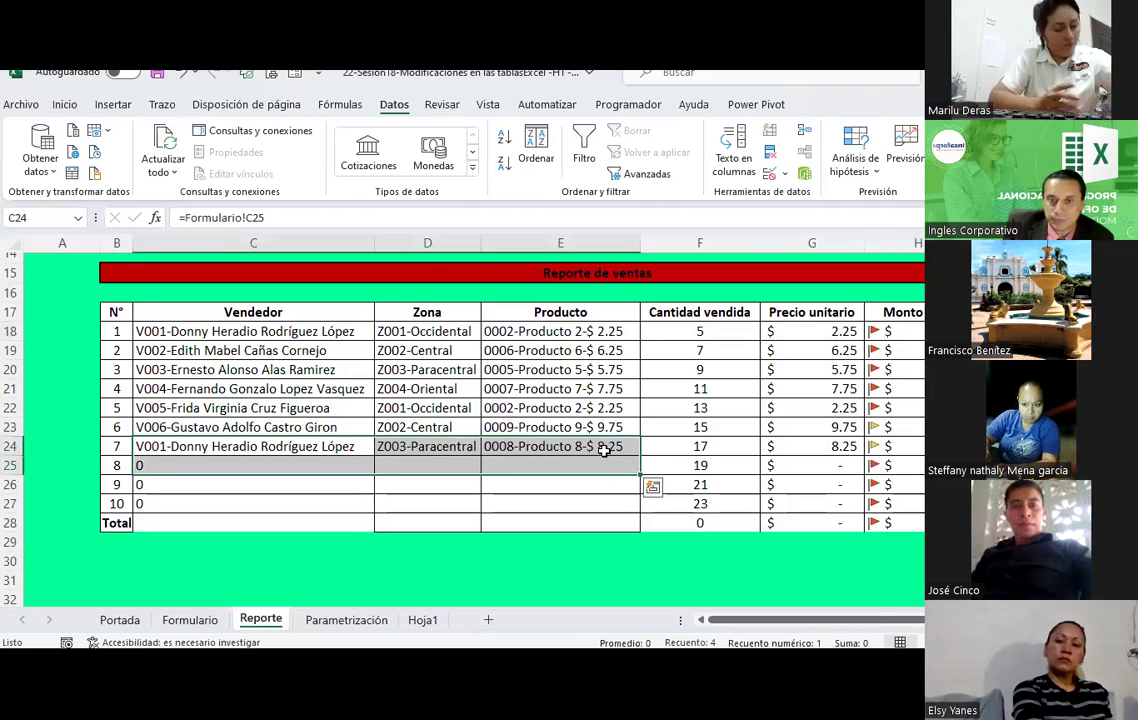
{"action": "left_click_drag", "start_coordinate": [357, 446], "coordinate": [521, 447]}
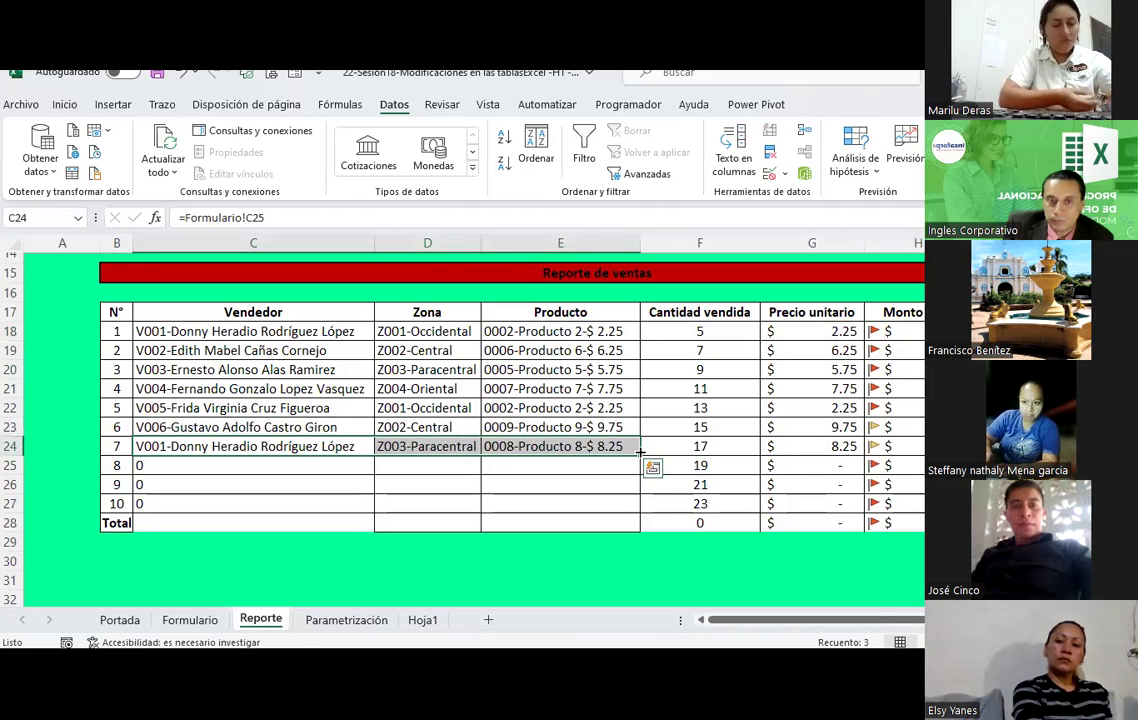
{"action": "left_click_drag", "start_coordinate": [640, 452], "coordinate": [636, 505]}
{"action": "left_click", "coordinate": [466, 557]}
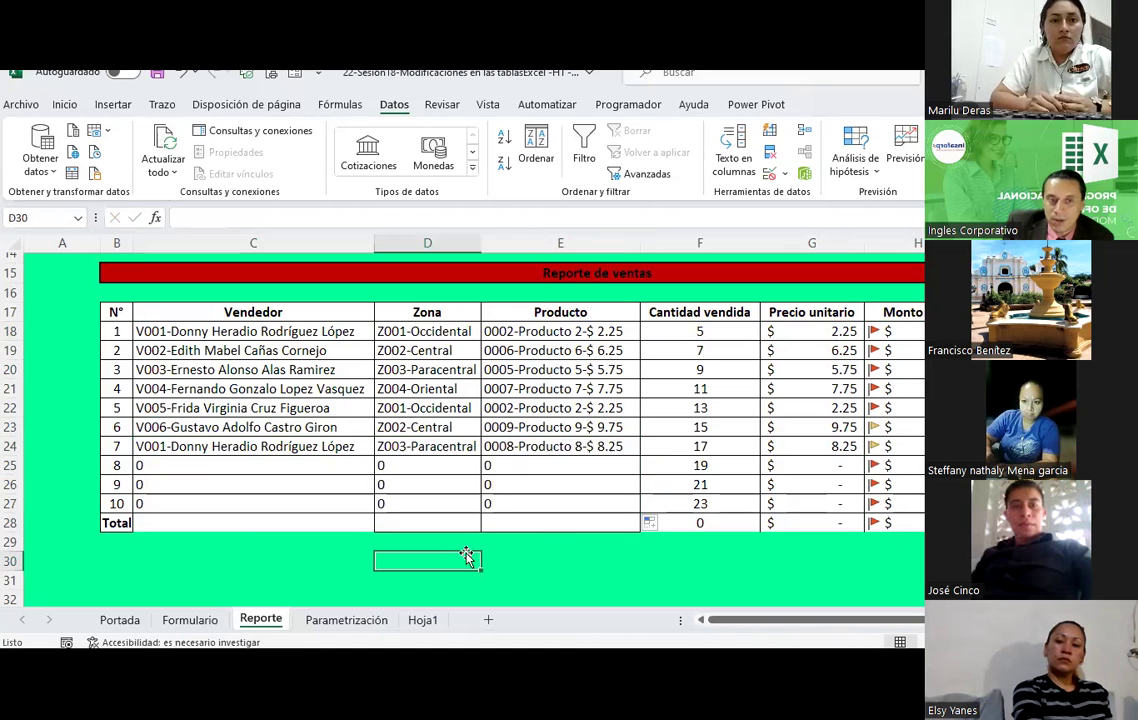
Step: Delete the Total row 28 from the report
{"action": "left_click", "coordinate": [12, 523]}
{"action": "right_click", "coordinate": [12, 523]}
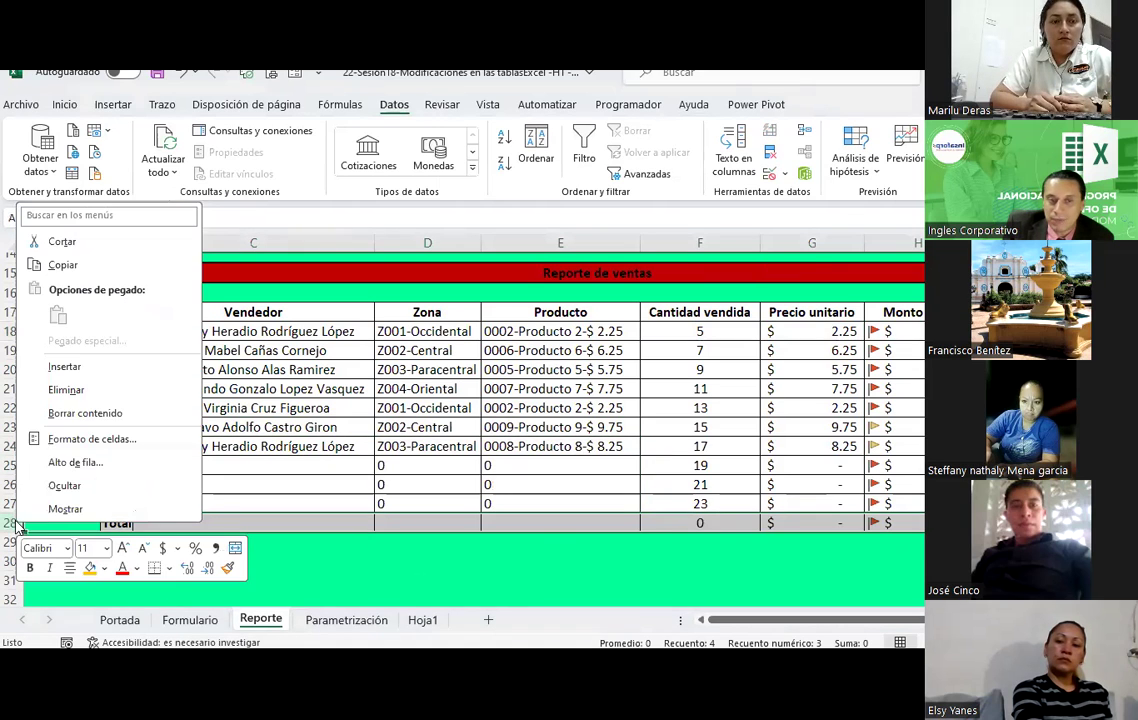
{"action": "left_click", "coordinate": [66, 398]}
{"action": "left_click", "coordinate": [226, 396]}
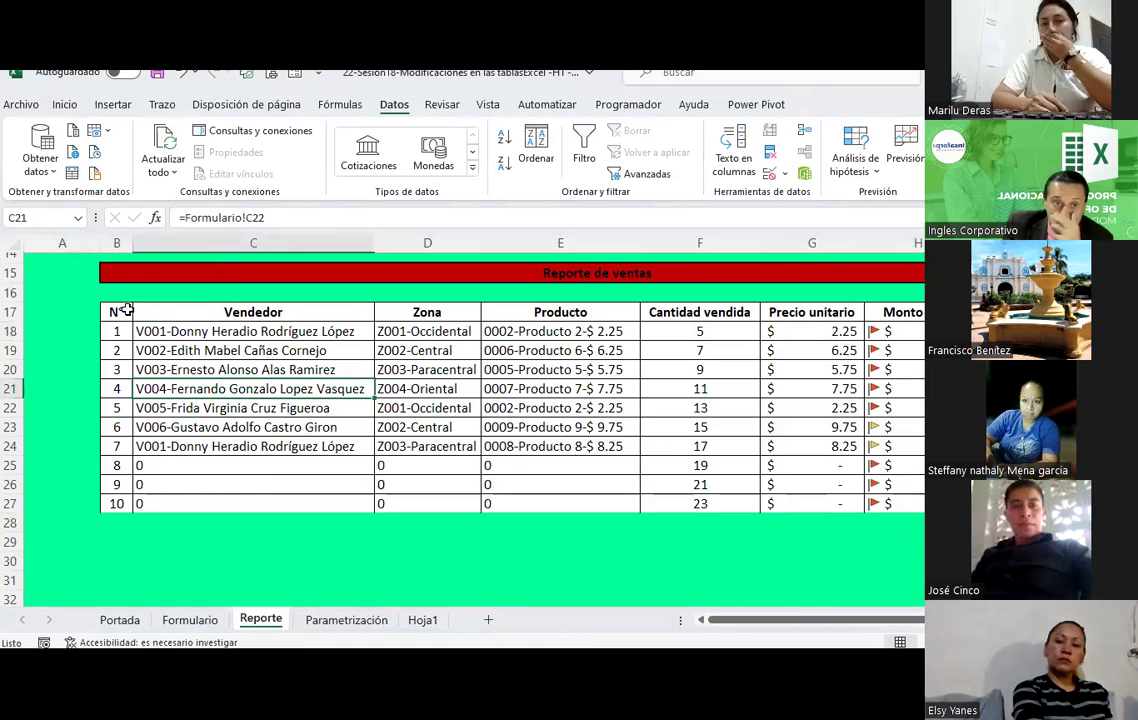
{"action": "left_click_drag", "start_coordinate": [115, 311], "coordinate": [915, 503]}
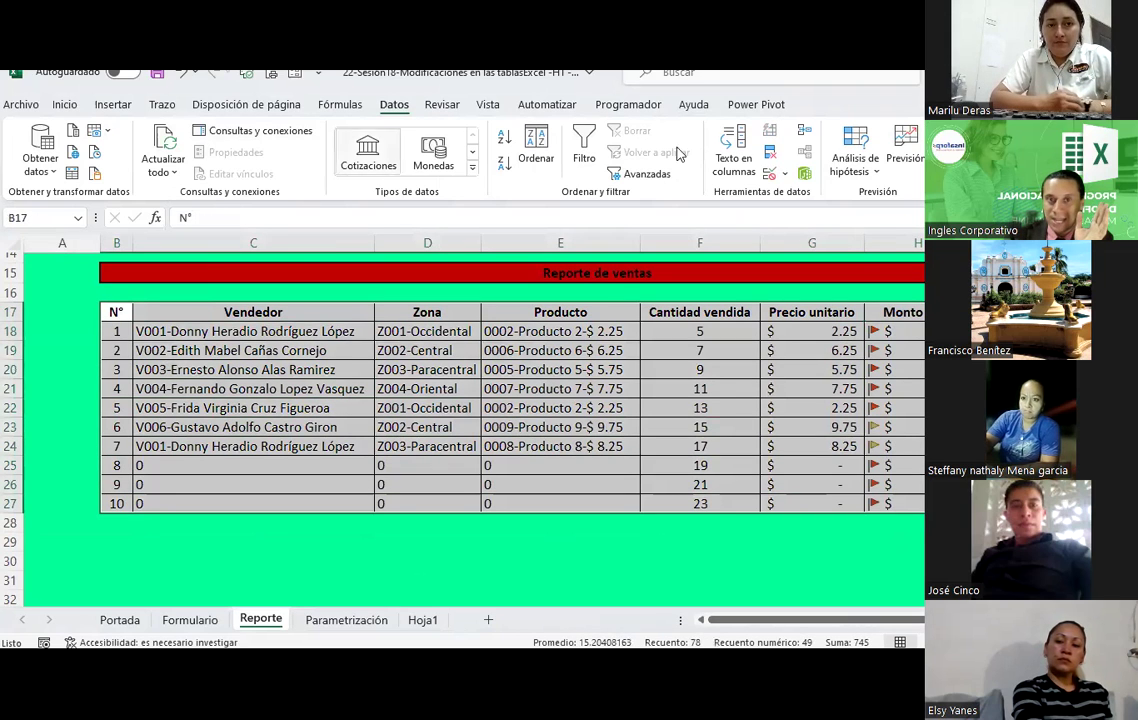
Step: Convert B17:I27 into a table with headers via Insertar > Tabla
{"action": "left_click", "coordinate": [66, 105]}
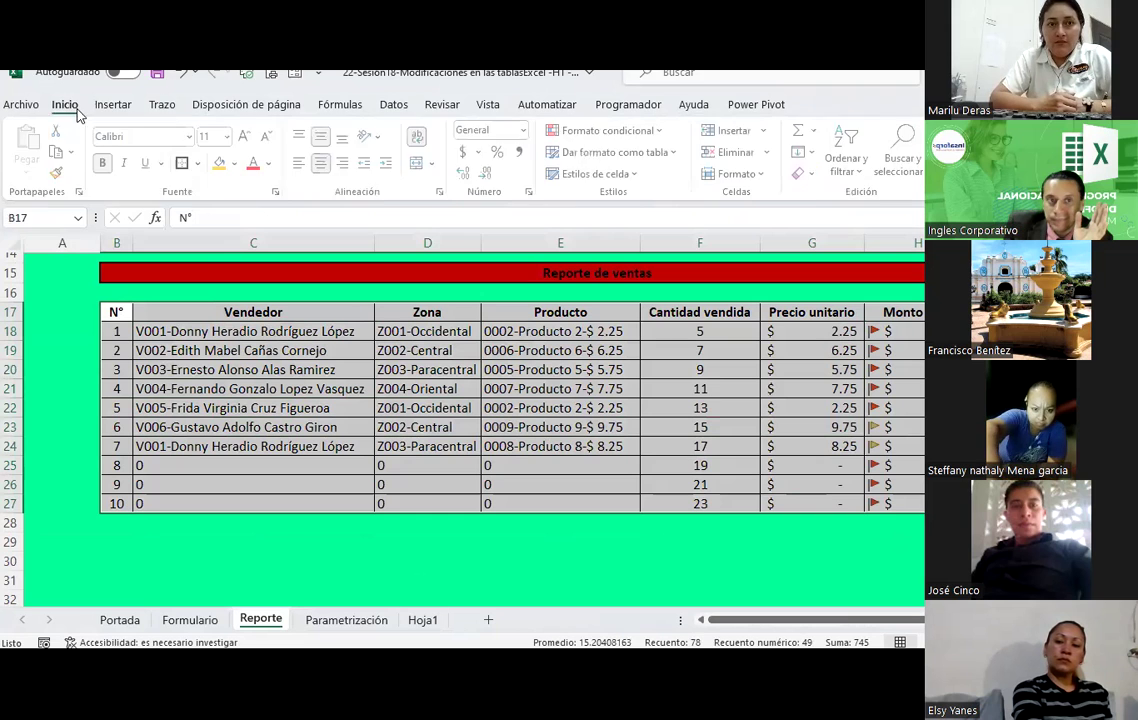
{"action": "left_click", "coordinate": [101, 106]}
{"action": "left_click", "coordinate": [165, 145]}
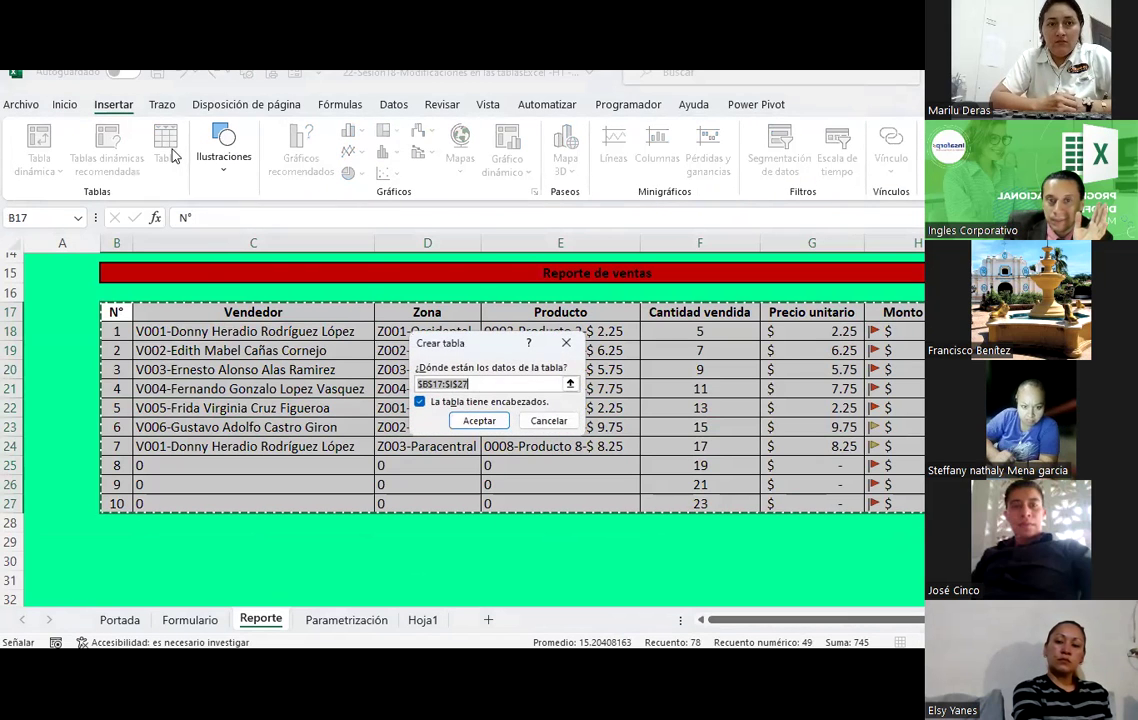
{"action": "left_click", "coordinate": [479, 421]}
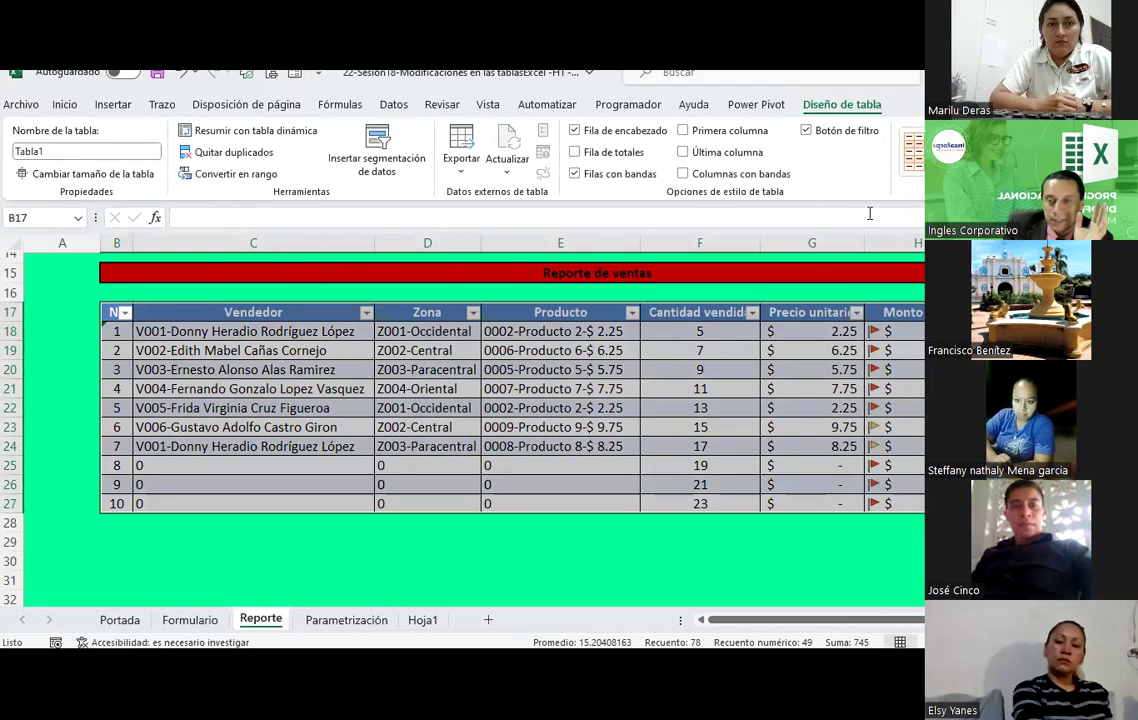
{"action": "left_click", "coordinate": [913, 150]}
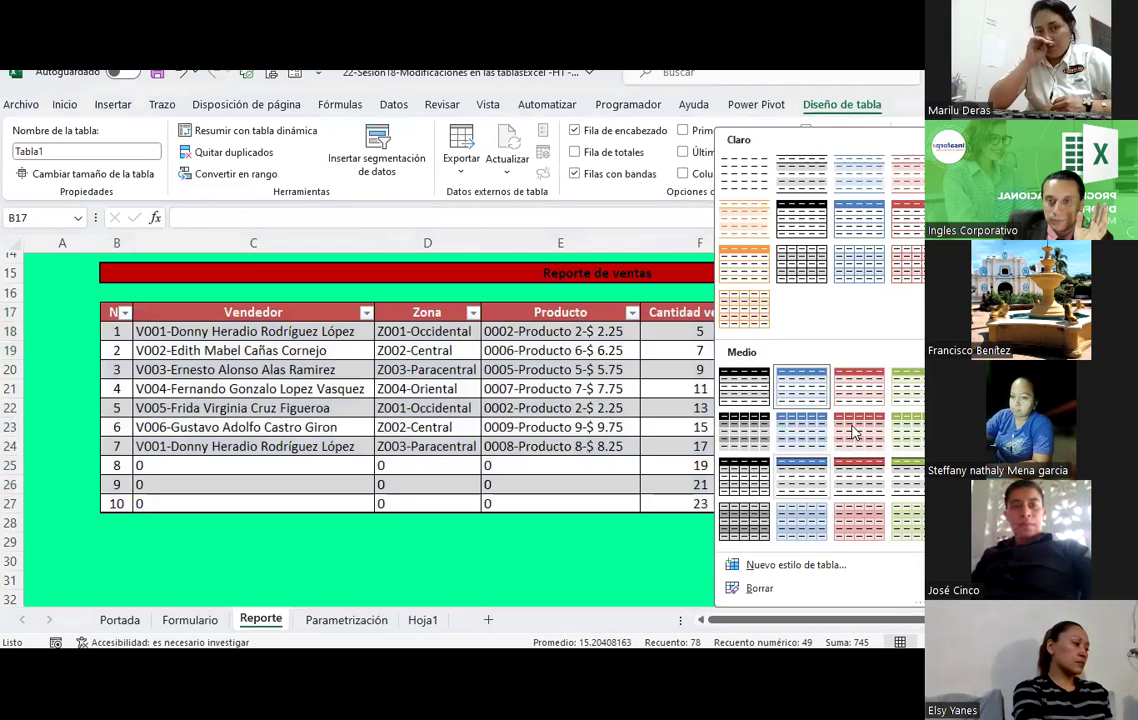
Step: Apply a red Medio table style with pink banded rows to Tabla1
{"action": "left_click", "coordinate": [851, 427]}
{"action": "left_click", "coordinate": [805, 424]}
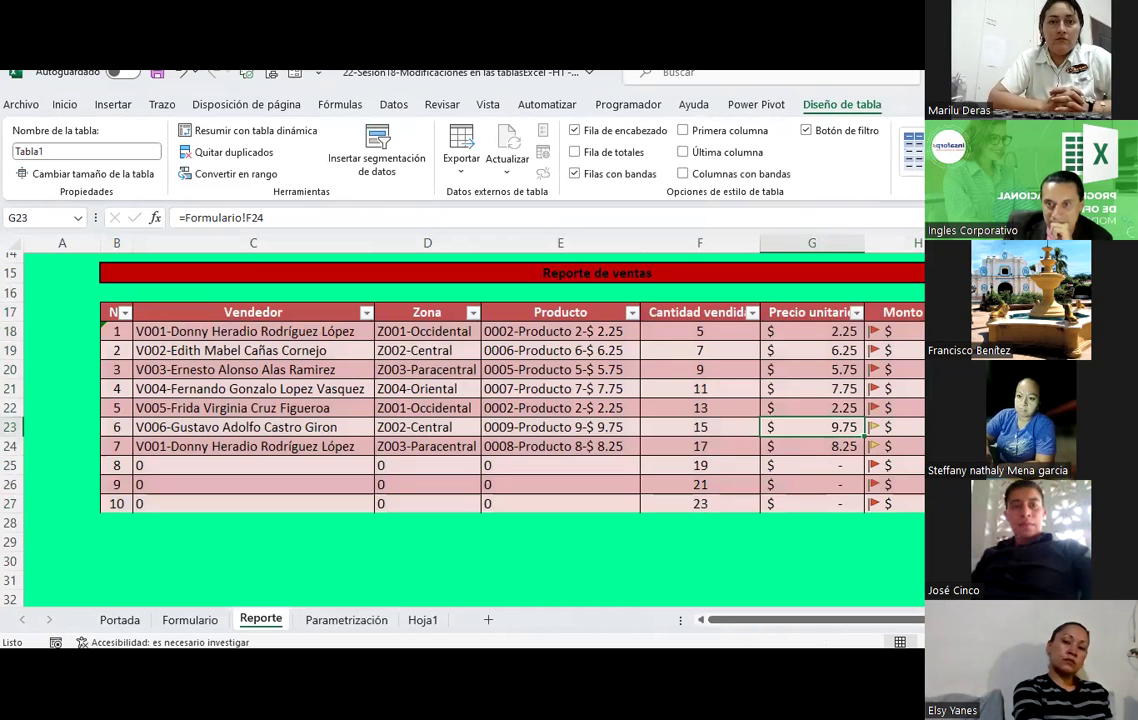
{"action": "left_click", "coordinate": [1020, 331]}
{"action": "type", "text": "="}
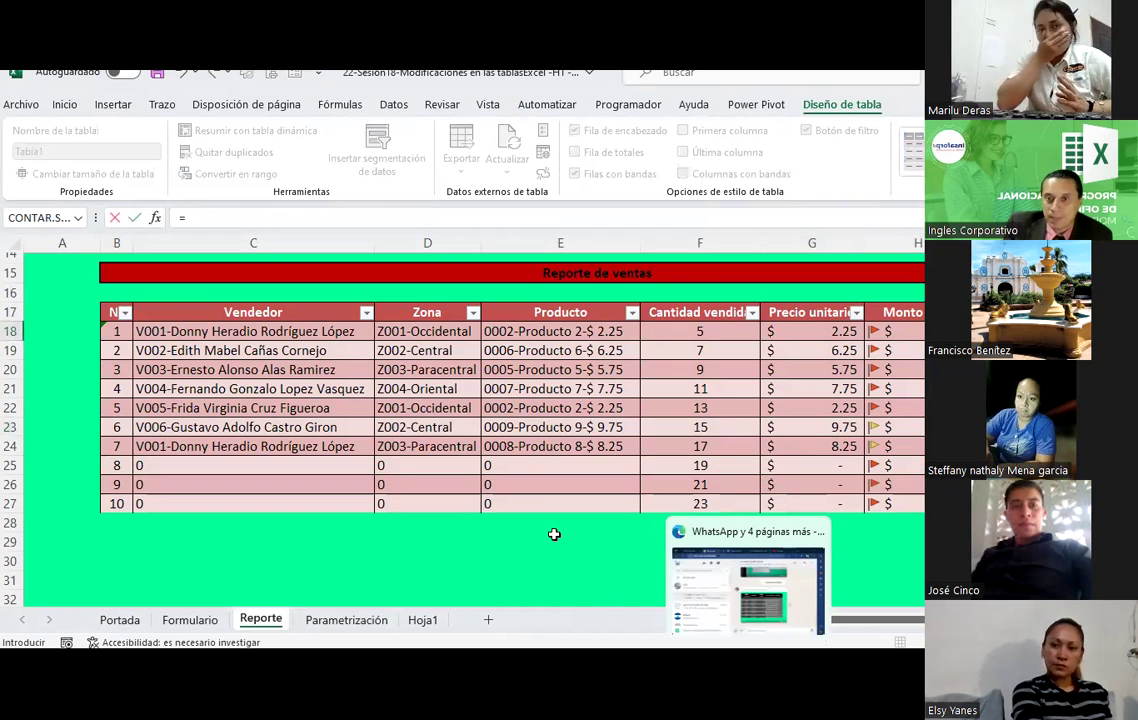
Step: Enter =[@[Monto total]]/SUMA([Monto total]) in I18 as each row's share of total
{"action": "left_click", "coordinate": [915, 331]}
{"action": "type", "text": "/suma("}
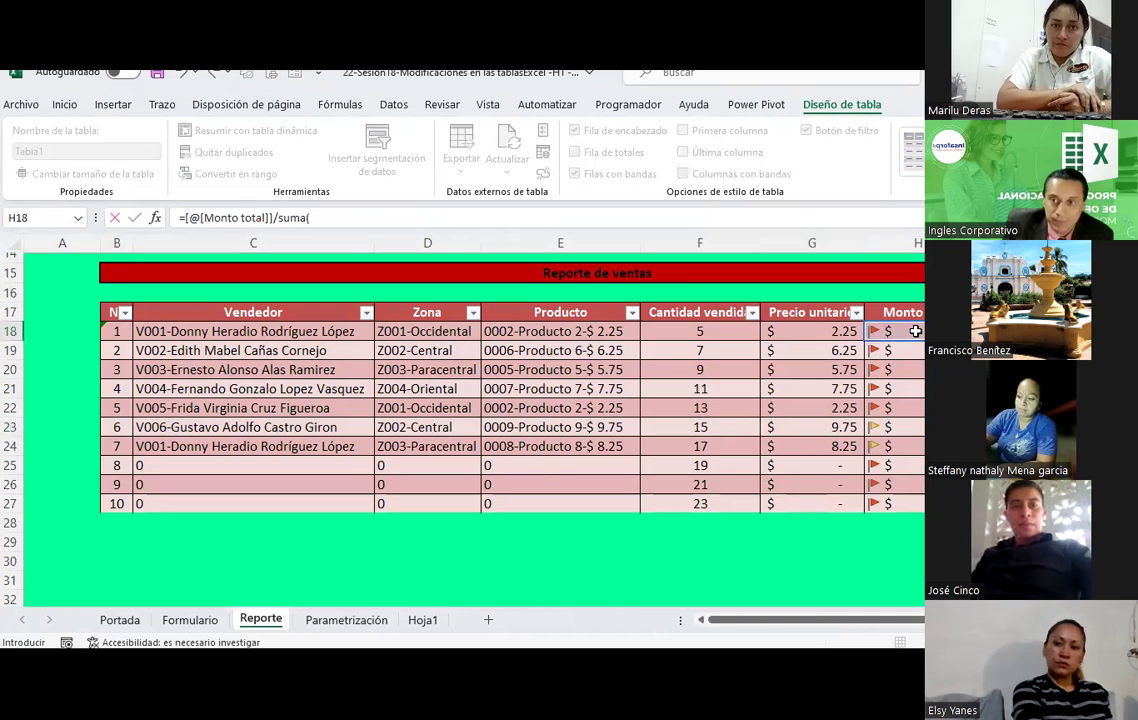
{"action": "left_click_drag", "start_coordinate": [914, 331], "coordinate": [916, 505]}
{"action": "type", "text": ")"}
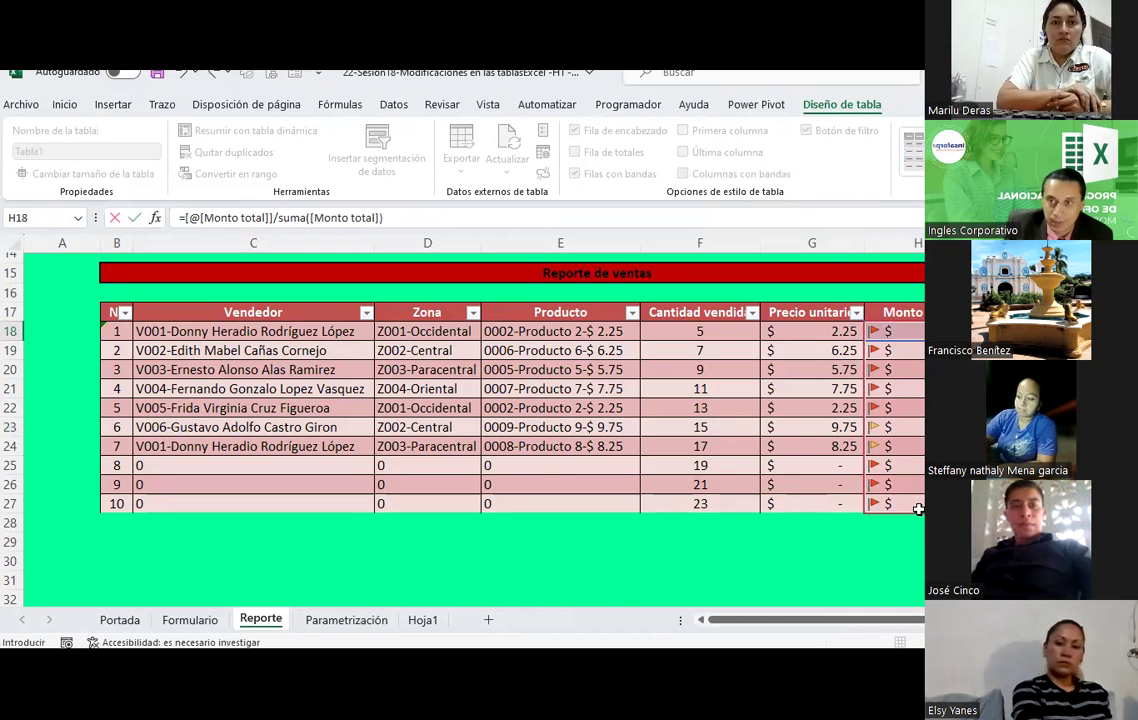
{"action": "key", "text": "Return"}
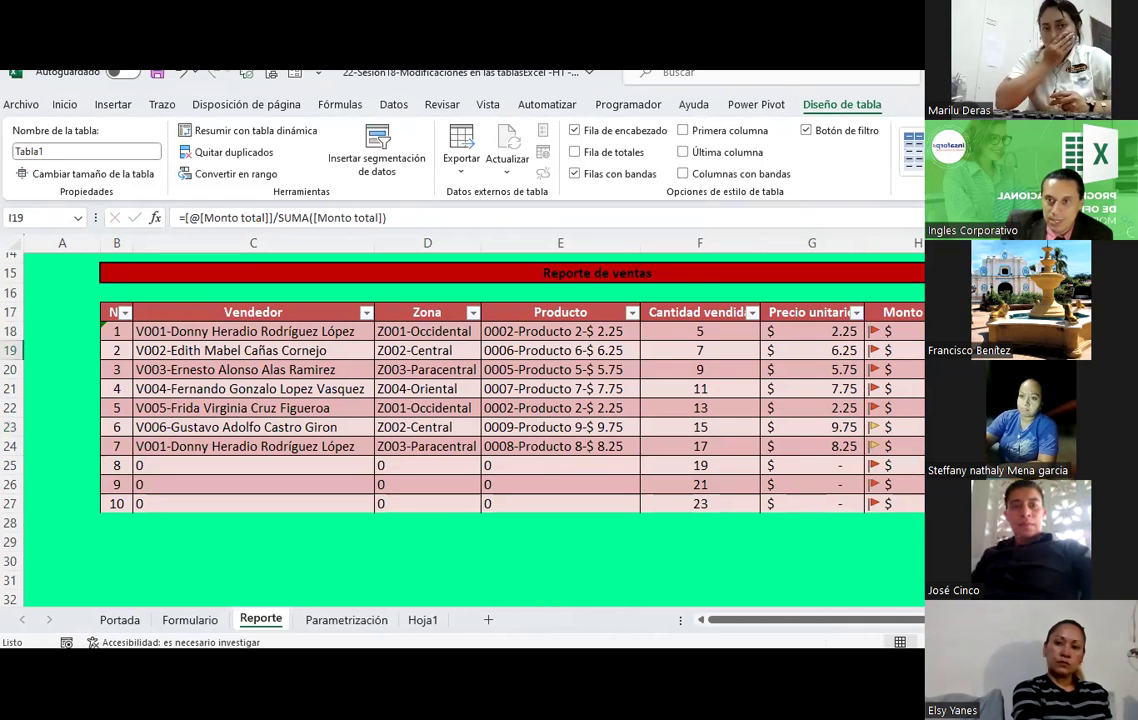
Step: Format I18:I27 as Porcentaje
{"action": "left_click_drag", "start_coordinate": [945, 331], "coordinate": [945, 504]}
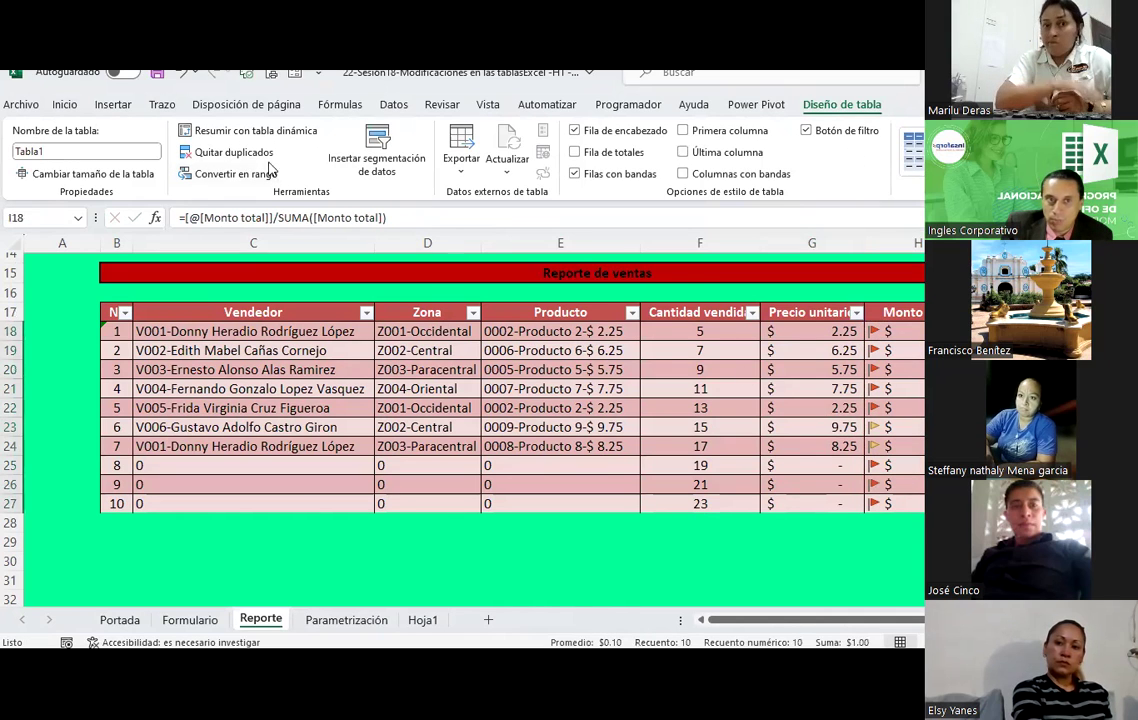
{"action": "left_click", "coordinate": [65, 104]}
{"action": "left_click", "coordinate": [499, 152]}
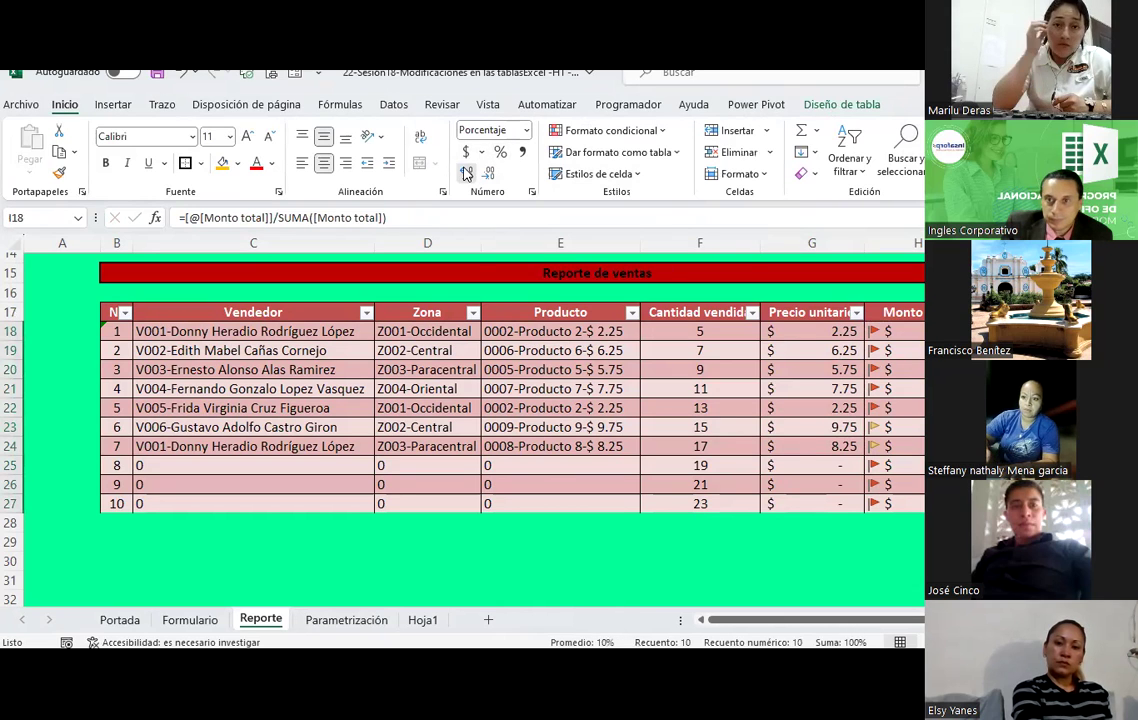
{"action": "left_click", "coordinate": [800, 427]}
Step: Drag row 17's border to make the table header row taller
{"action": "scroll", "coordinate": [800, 427], "scroll_direction": "right", "scroll_amount": 1}
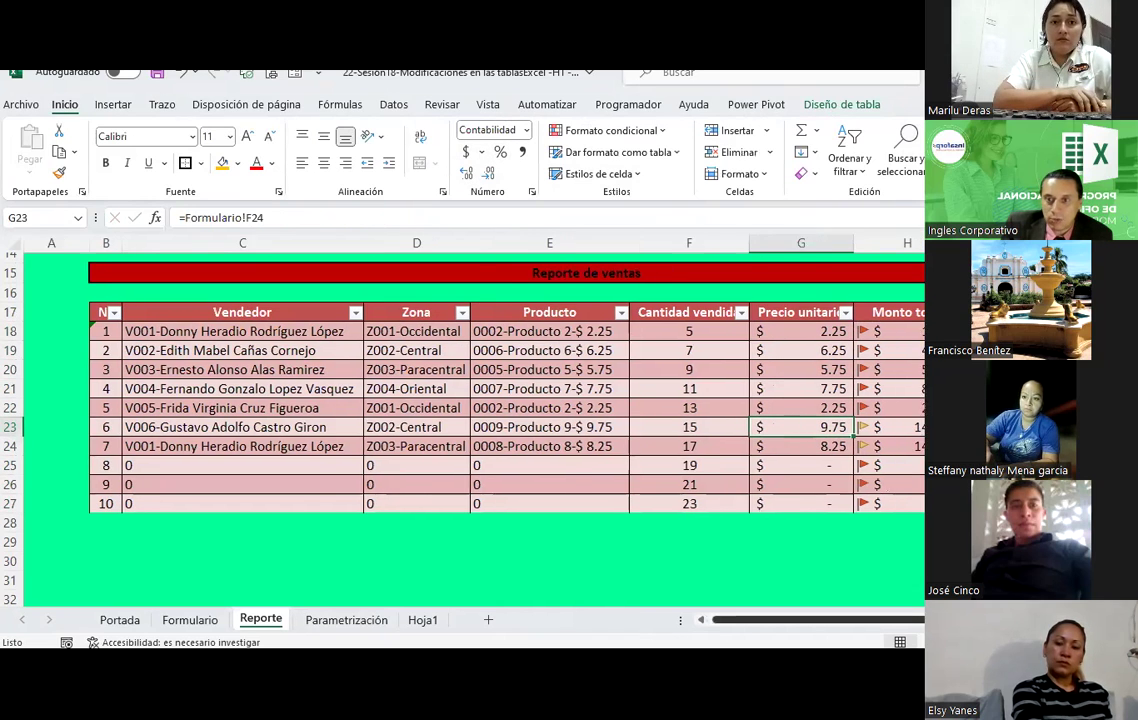
{"action": "scroll", "coordinate": [480, 400], "scroll_direction": "right", "scroll_amount": 1}
{"action": "left_click", "coordinate": [915, 243]}
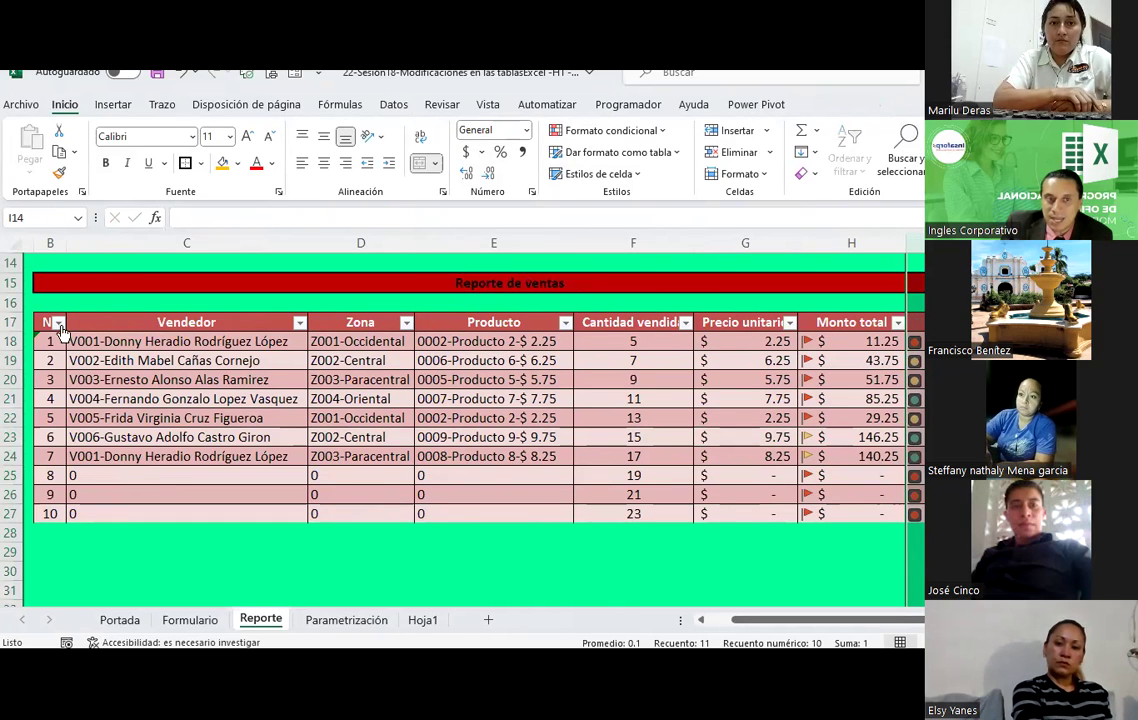
{"action": "left_click_drag", "start_coordinate": [8, 331], "coordinate": [10, 350]}
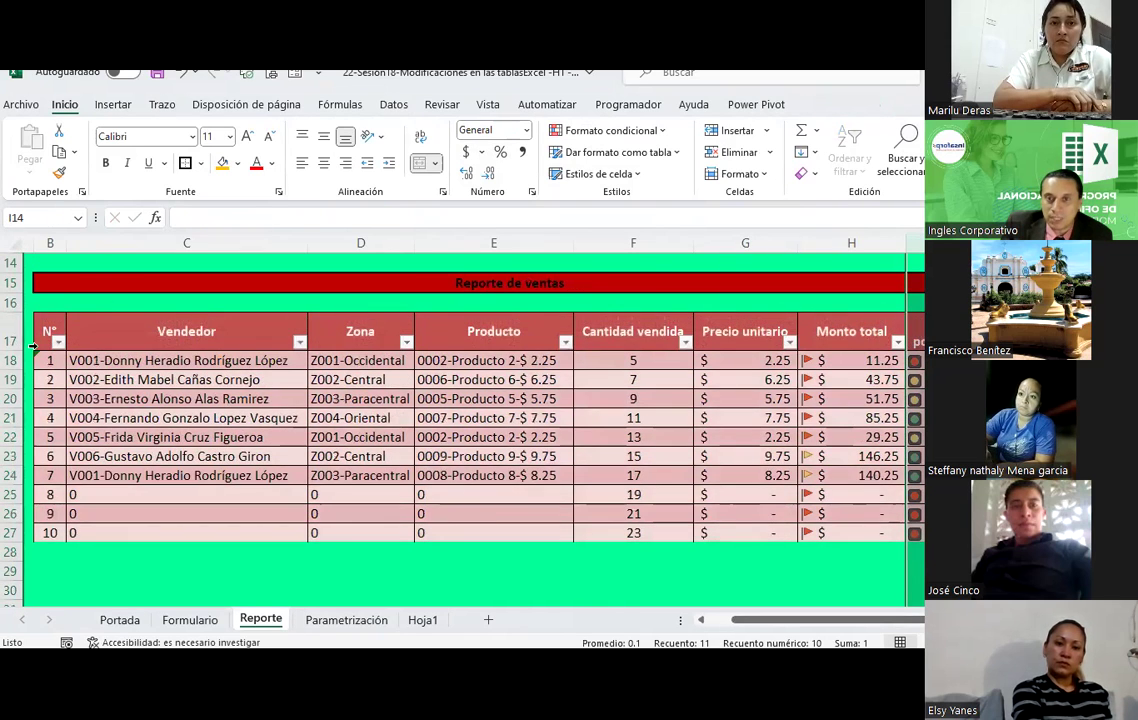
{"action": "left_click", "coordinate": [662, 436]}
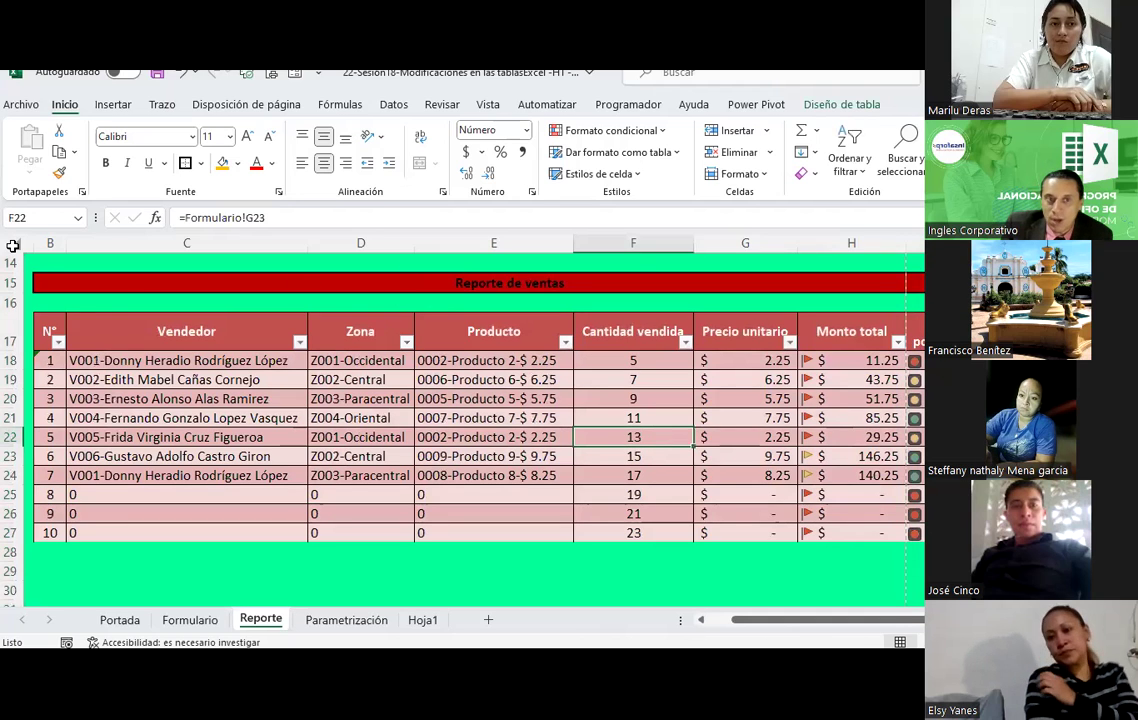
{"action": "left_click", "coordinate": [12, 245]}
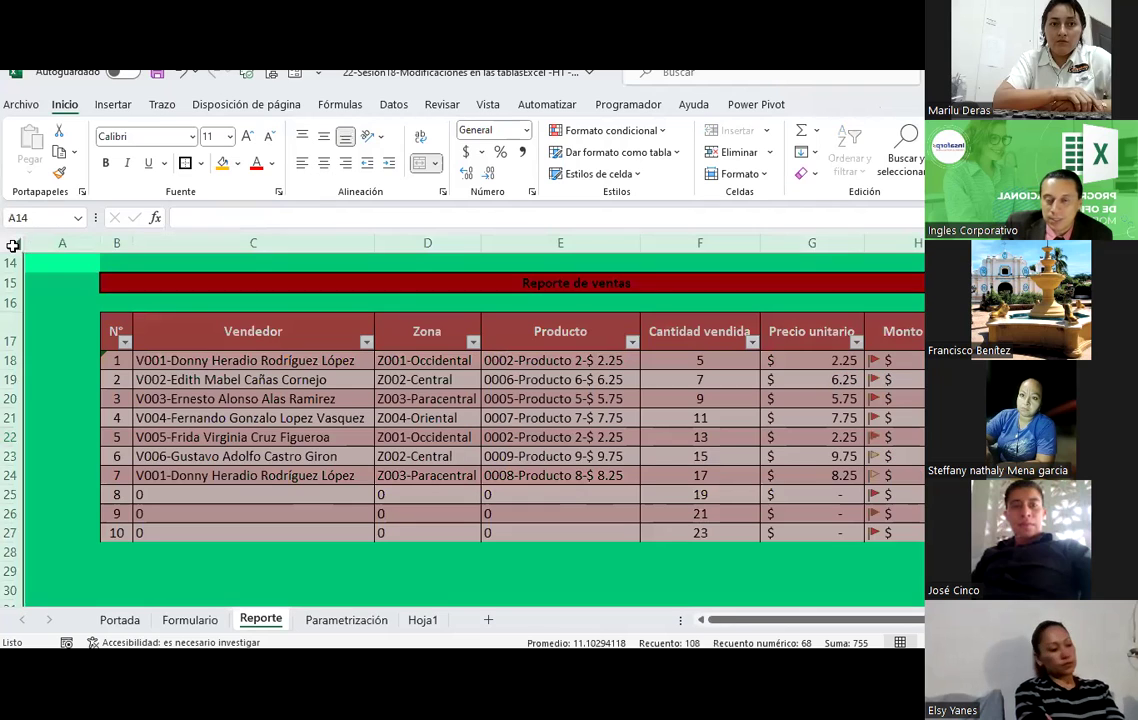
Step: Add a Data Validation rule allowing only text whose length equals a set value
{"action": "left_click", "coordinate": [391, 106]}
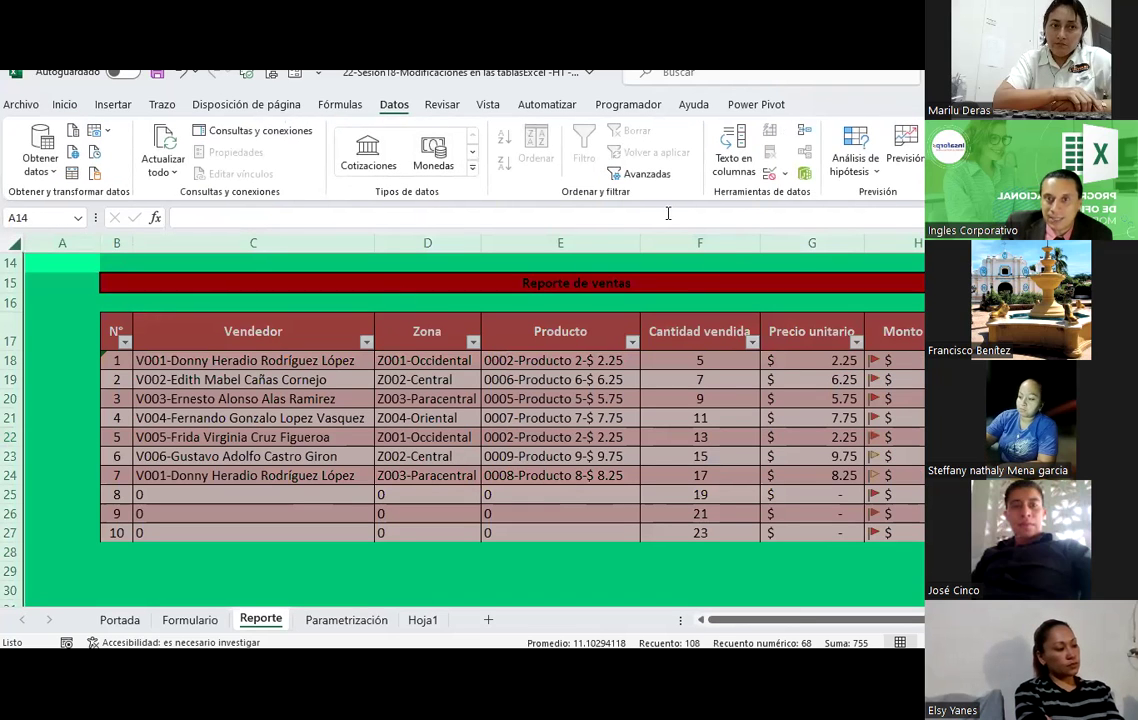
{"action": "left_click", "coordinate": [786, 176]}
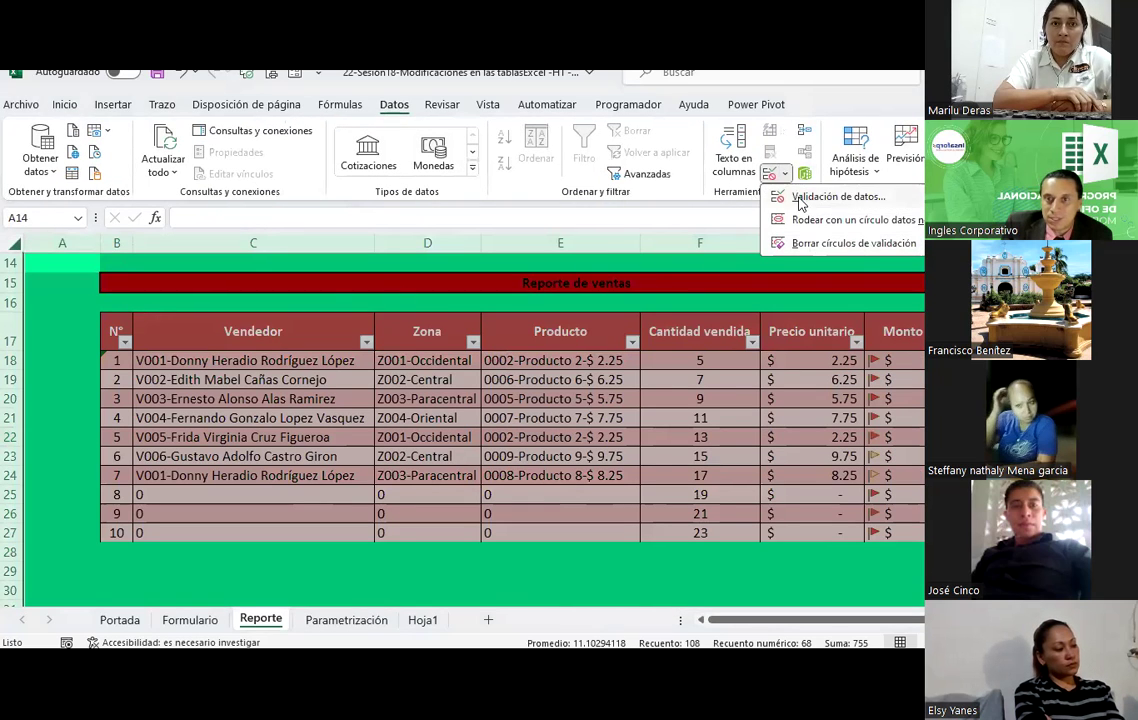
{"action": "left_click", "coordinate": [800, 195]}
{"action": "left_click", "coordinate": [380, 318]}
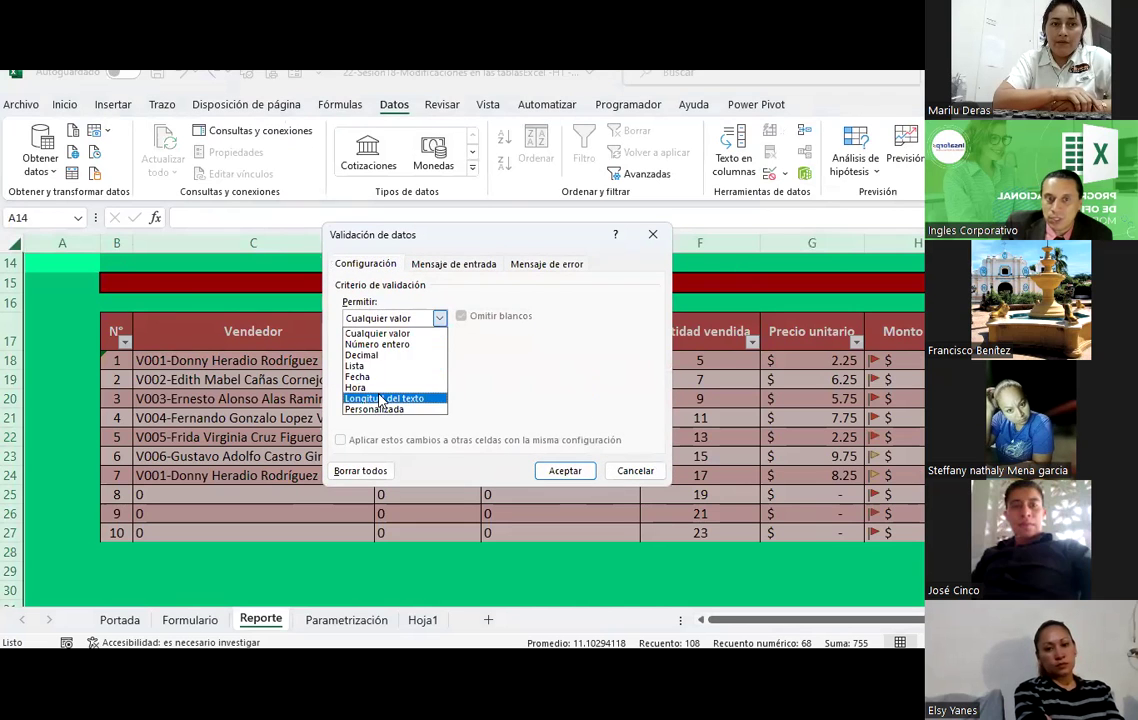
{"action": "left_click", "coordinate": [372, 396]}
{"action": "left_click", "coordinate": [395, 352]}
{"action": "left_click", "coordinate": [361, 390]}
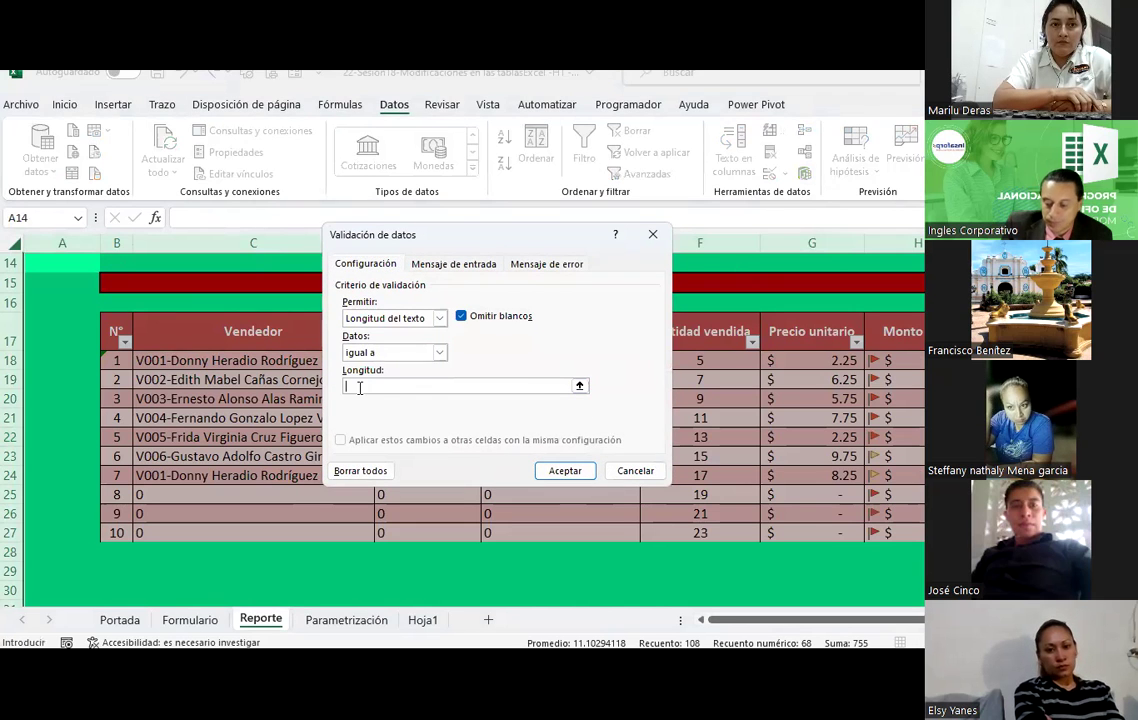
{"action": "type", "text": "8"}
{"action": "key", "text": "Return"}
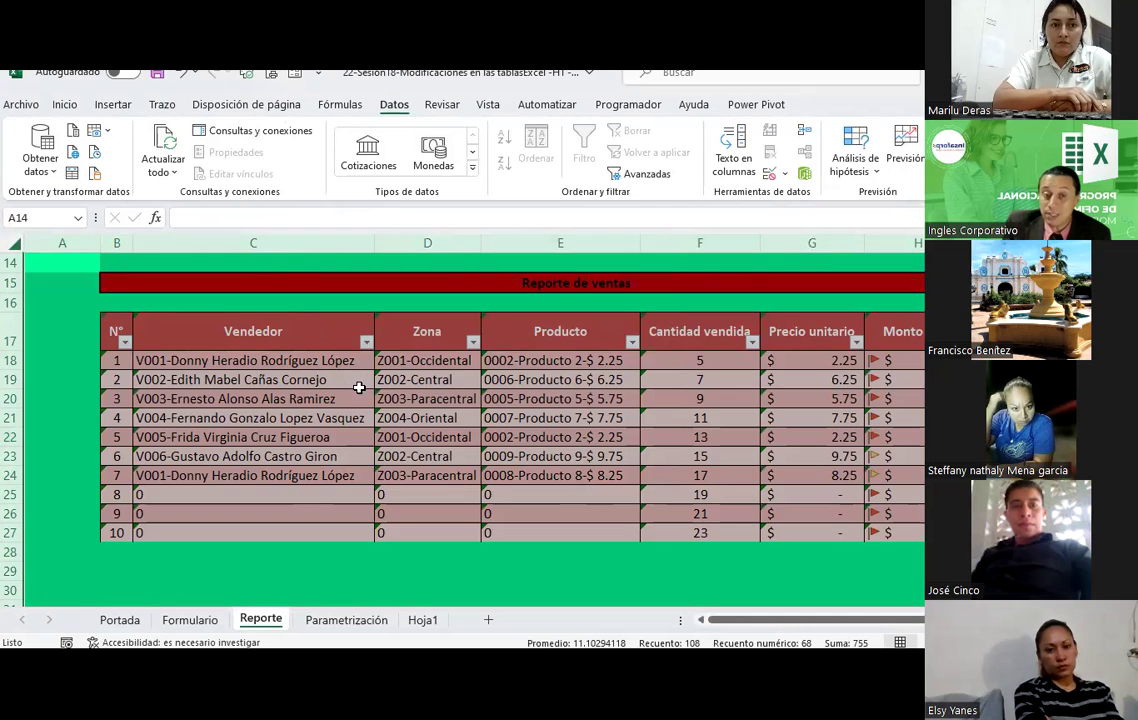
Step: Test the rule by entering 'sdfsdf' in D19 and cancelling the rejection
{"action": "left_click", "coordinate": [385, 380]}
{"action": "type", "text": "sdfsdf"}
{"action": "key", "text": "Return"}
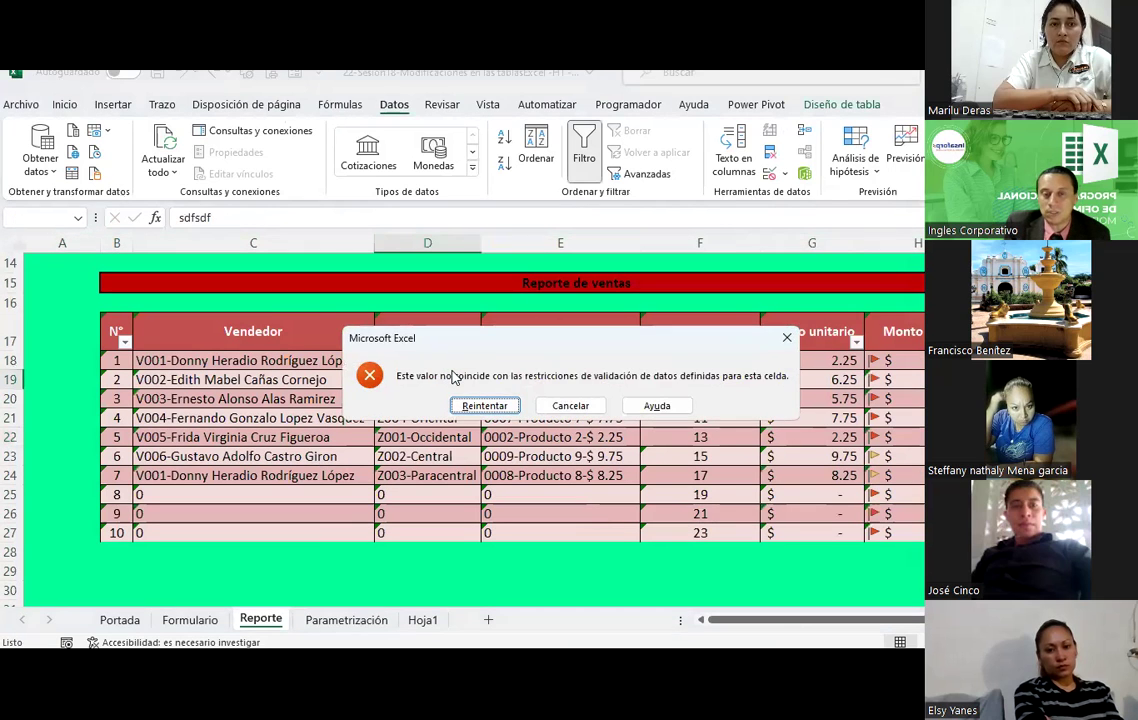
{"action": "key", "text": "Escape"}
Step: Select cells across rows 18-20, ending on the percent-of-total cell I18
{"action": "left_click", "coordinate": [302, 362]}
{"action": "left_click", "coordinate": [410, 360]}
{"action": "left_click", "coordinate": [610, 414]}
{"action": "left_click", "coordinate": [797, 395]}
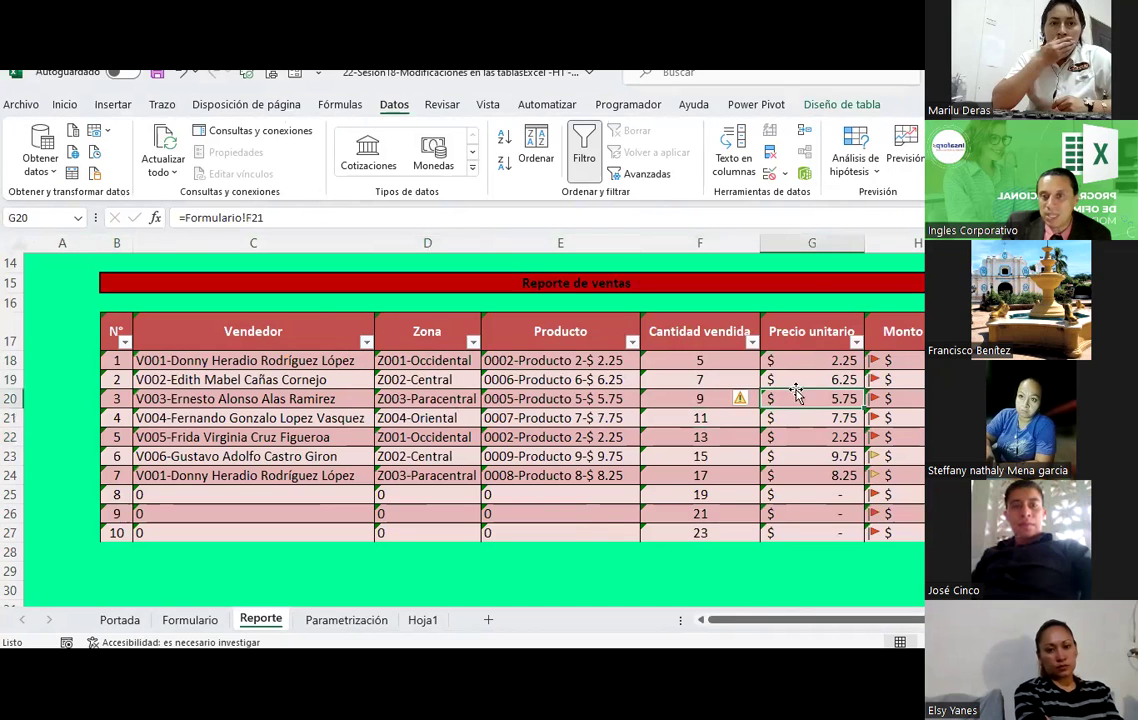
{"action": "left_click", "coordinate": [900, 360]}
{"action": "key", "text": "Right"}
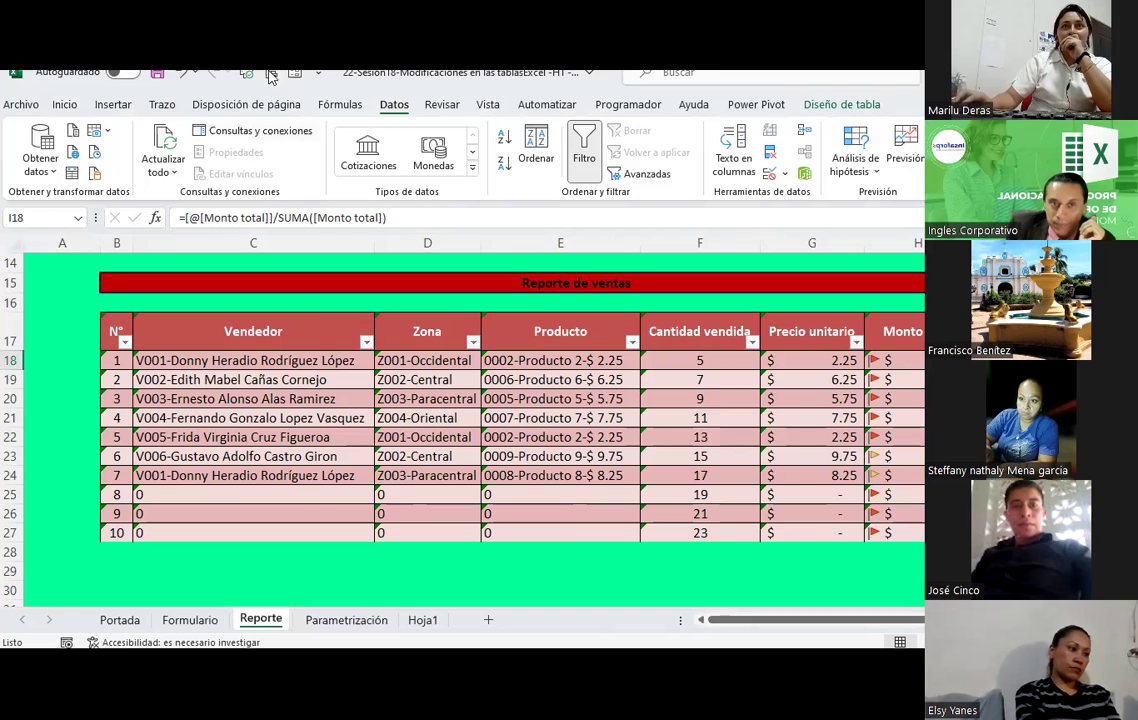
Step: Lower the Page Layout print scale from 85% to 80%
{"action": "left_click", "coordinate": [238, 105]}
{"action": "left_click", "coordinate": [572, 178]}
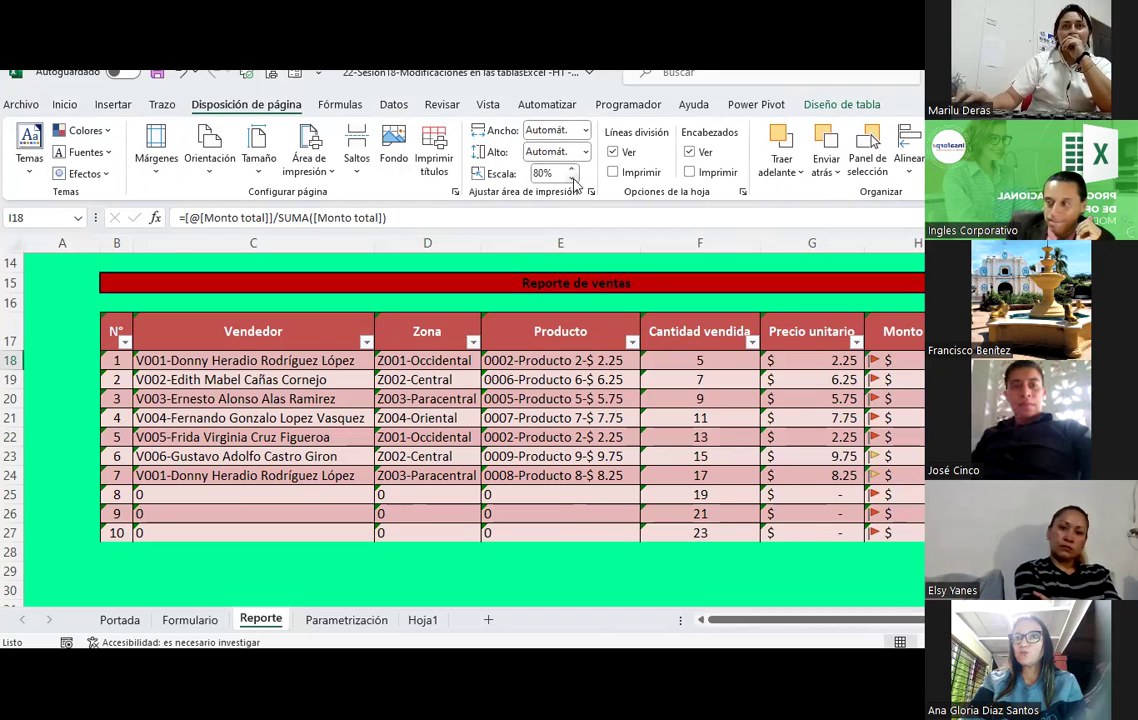
Step: Save the workbook with Ctrl+S and select the percentages in I18:I27
{"action": "left_click", "coordinate": [685, 373]}
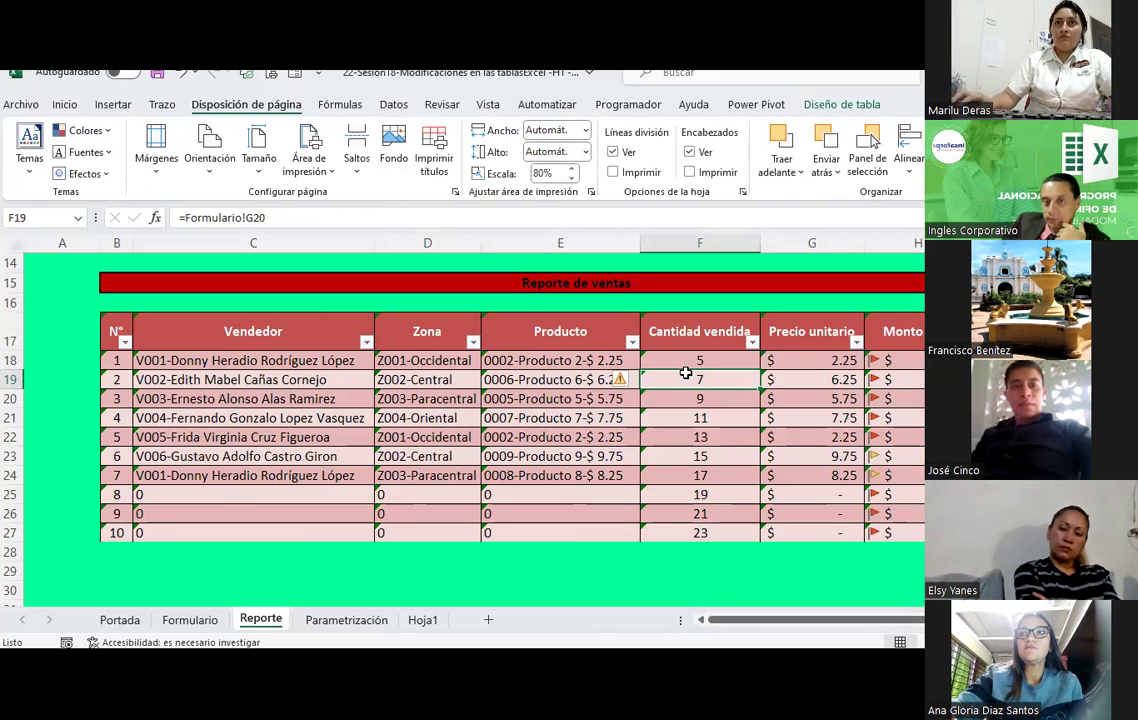
{"action": "key", "text": "ctrl+s"}
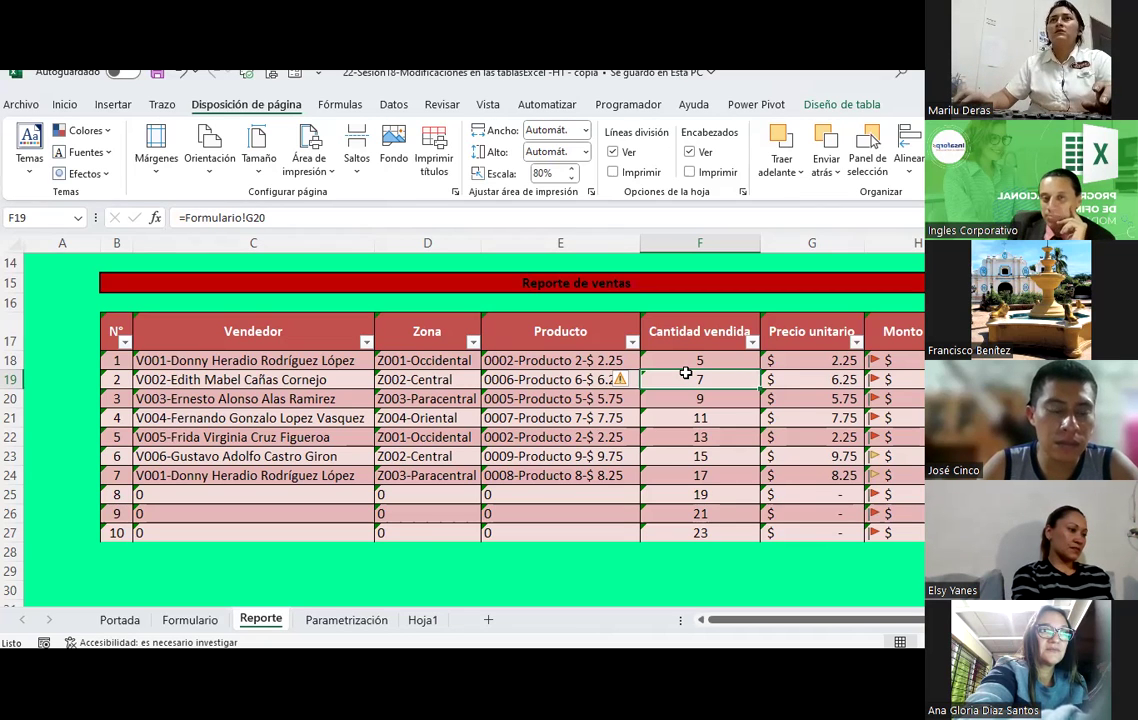
{"action": "scroll", "coordinate": [685, 373], "scroll_direction": "down", "scroll_amount": 2}
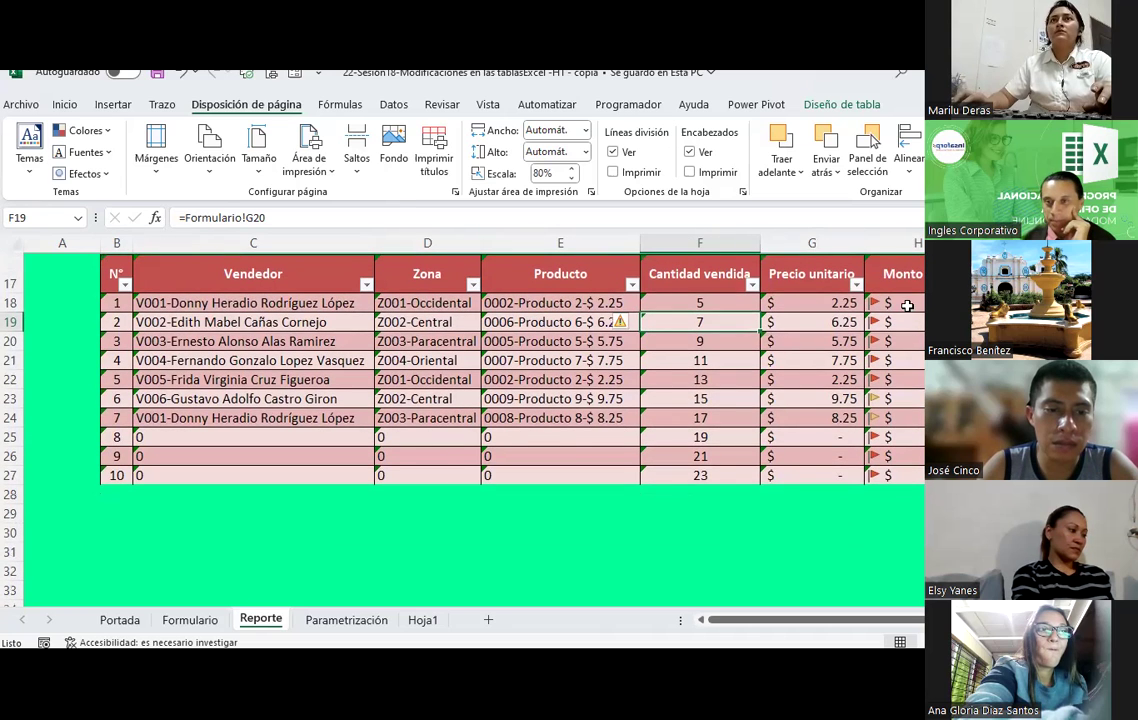
{"action": "left_click", "coordinate": [975, 262]}
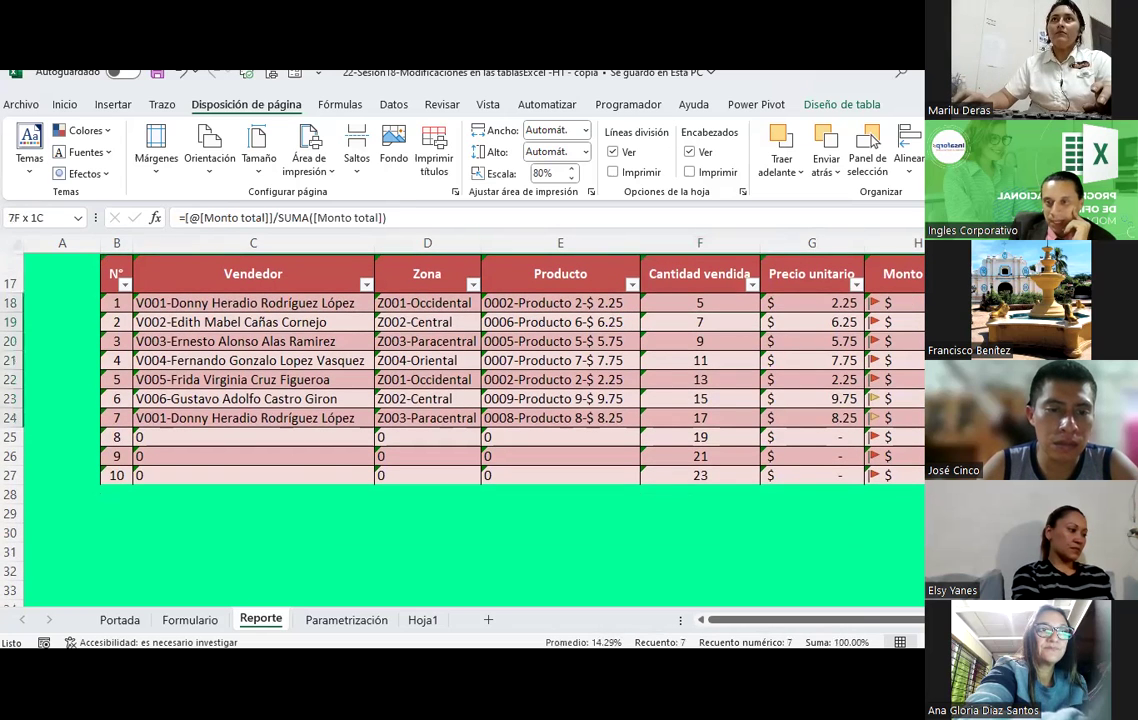
Step: Insert a 2D pie chart of the percentages and resize it below the table
{"action": "left_click", "coordinate": [113, 104]}
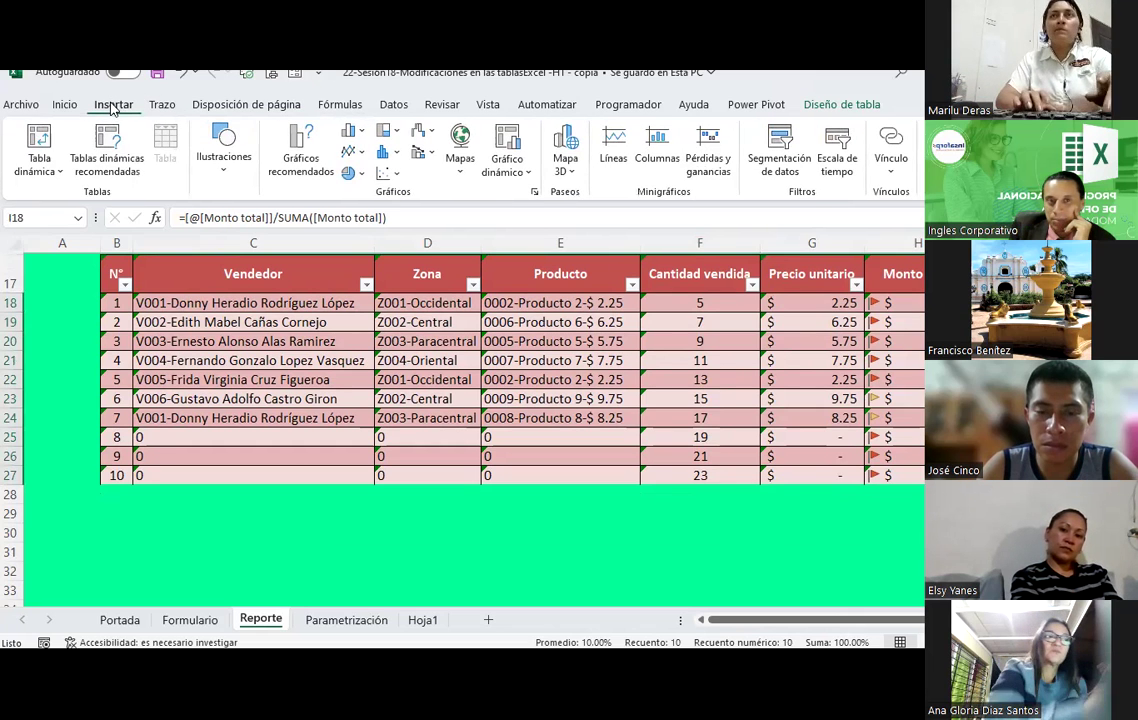
{"action": "left_click", "coordinate": [364, 176]}
{"action": "left_click", "coordinate": [364, 224]}
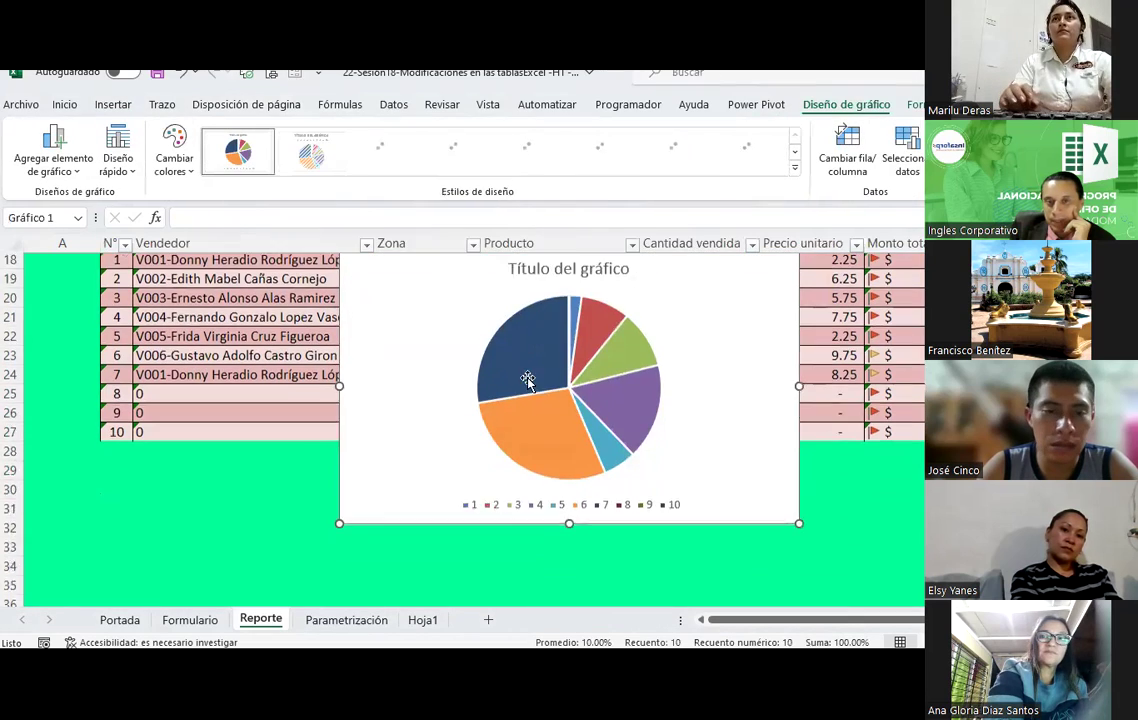
{"action": "left_click_drag", "start_coordinate": [430, 442], "coordinate": [125, 330]}
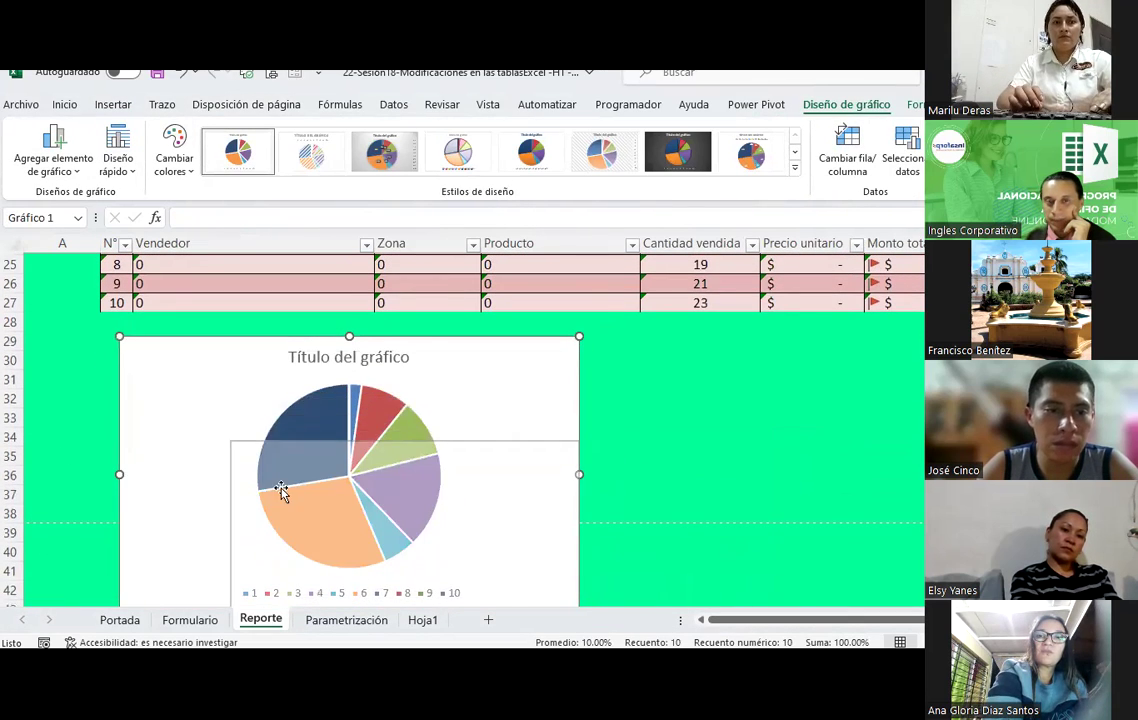
{"action": "left_click_drag", "start_coordinate": [119, 337], "coordinate": [229, 437]}
{"action": "left_click_drag", "start_coordinate": [325, 493], "coordinate": [221, 387]}
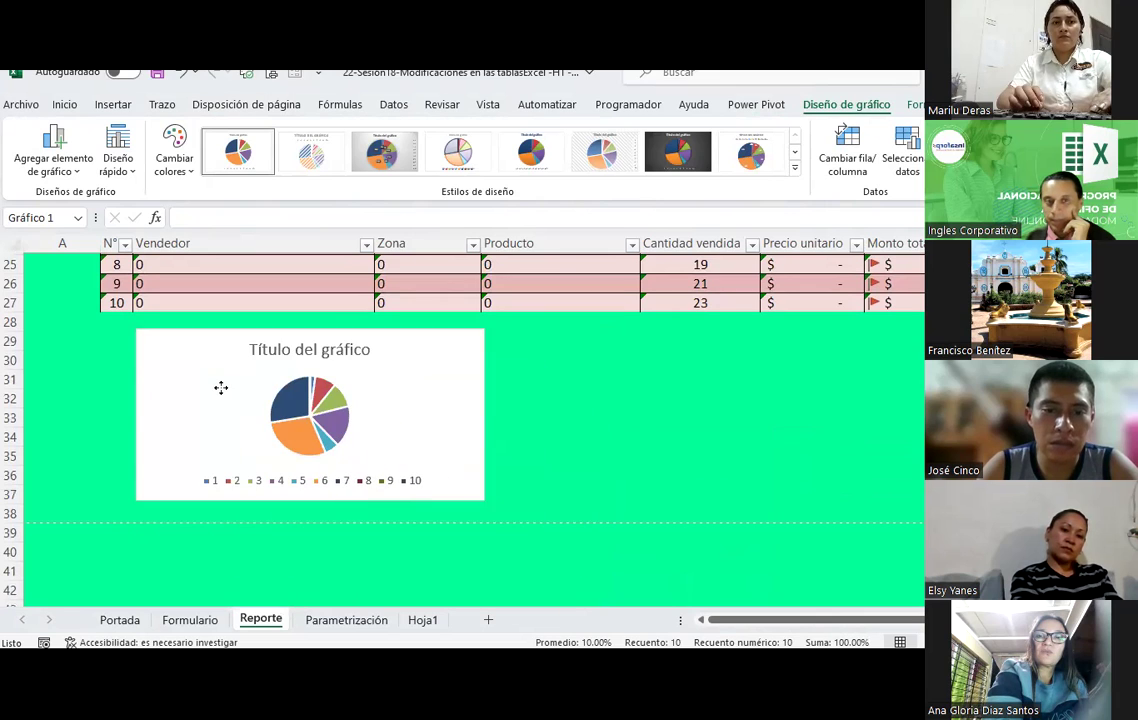
{"action": "left_click", "coordinate": [322, 420]}
{"action": "left_click_drag", "start_coordinate": [483, 500], "coordinate": [637, 582]}
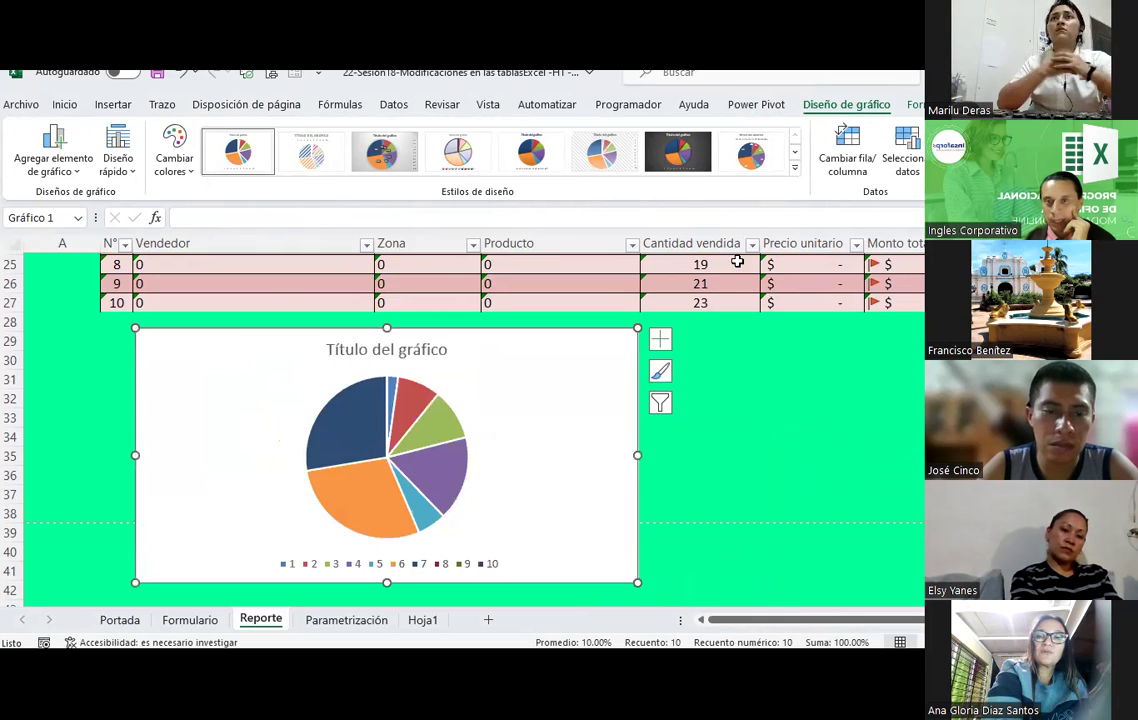
Step: Apply the dark 3D chart style, narrow the chart and delete its title
{"action": "left_click", "coordinate": [762, 152]}
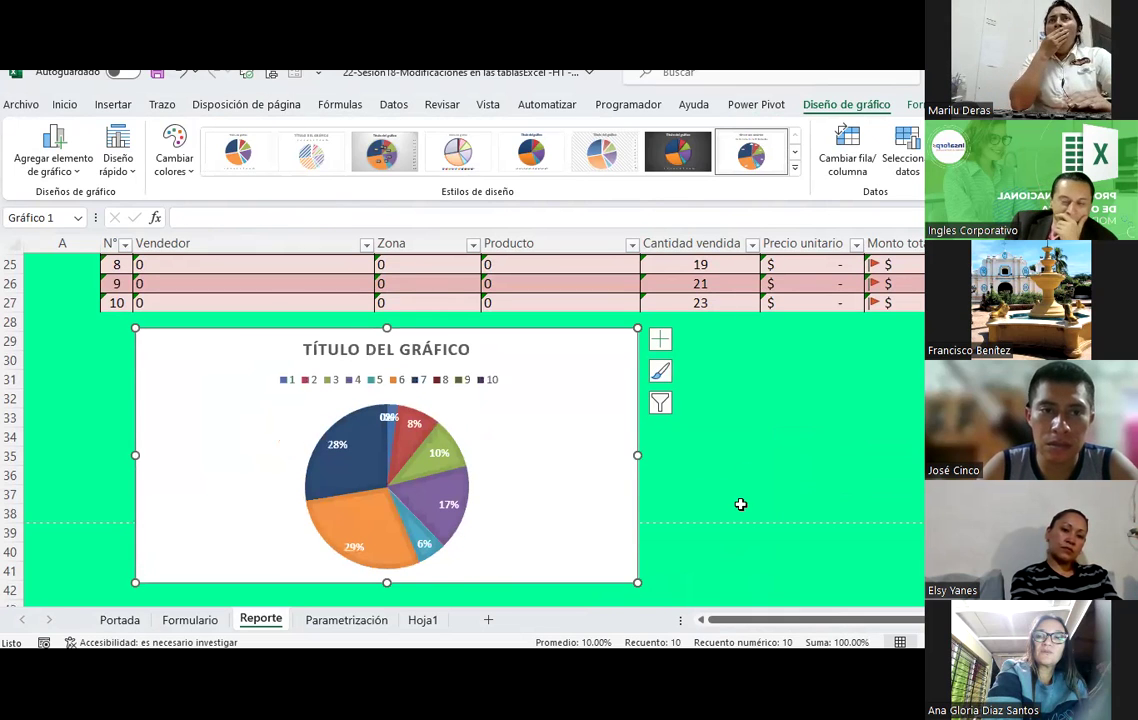
{"action": "left_click", "coordinate": [660, 148]}
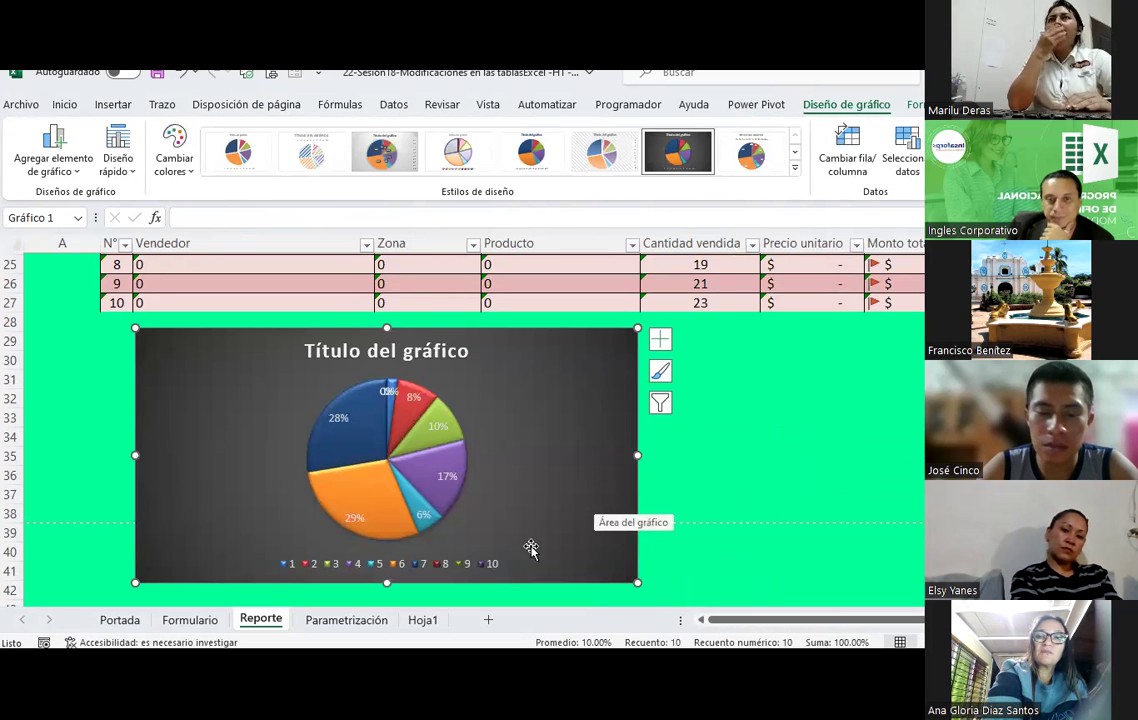
{"action": "left_click_drag", "start_coordinate": [637, 456], "coordinate": [563, 458]}
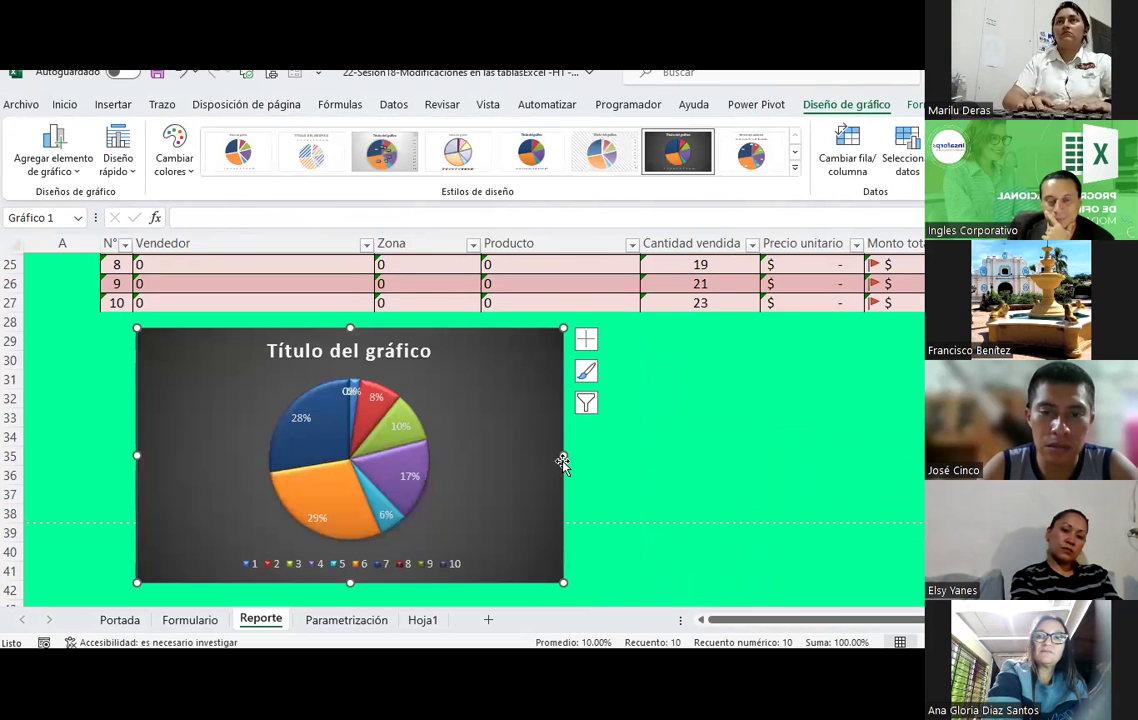
{"action": "left_click", "coordinate": [384, 340]}
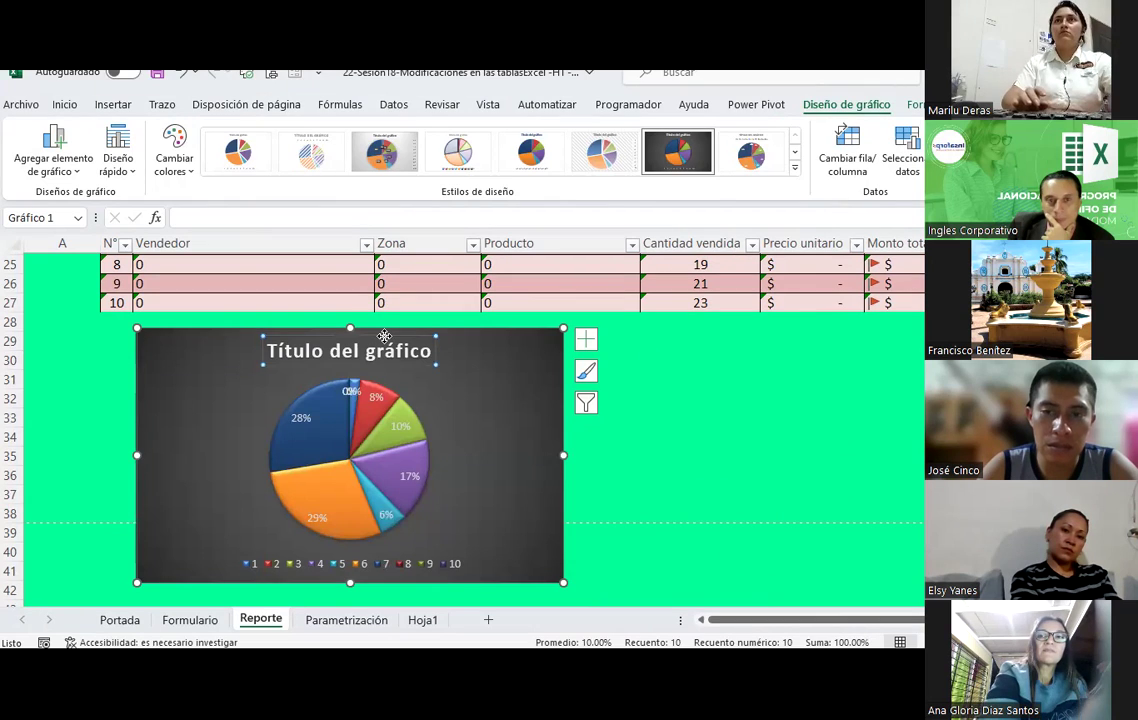
{"action": "key", "text": "Delete"}
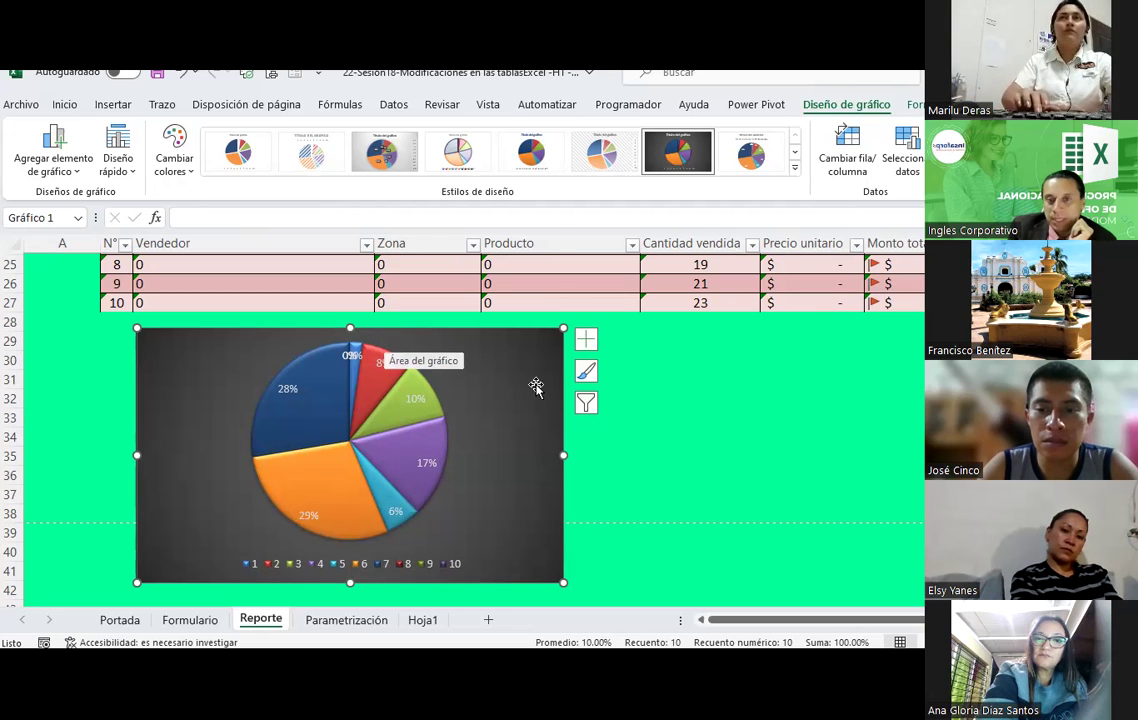
Step: Deselect the chart at G32 and save the workbook
{"action": "left_click", "coordinate": [813, 400]}
{"action": "scroll", "coordinate": [813, 404], "scroll_direction": "up", "scroll_amount": 2}
{"action": "scroll", "coordinate": [808, 400], "scroll_direction": "up", "scroll_amount": 3}
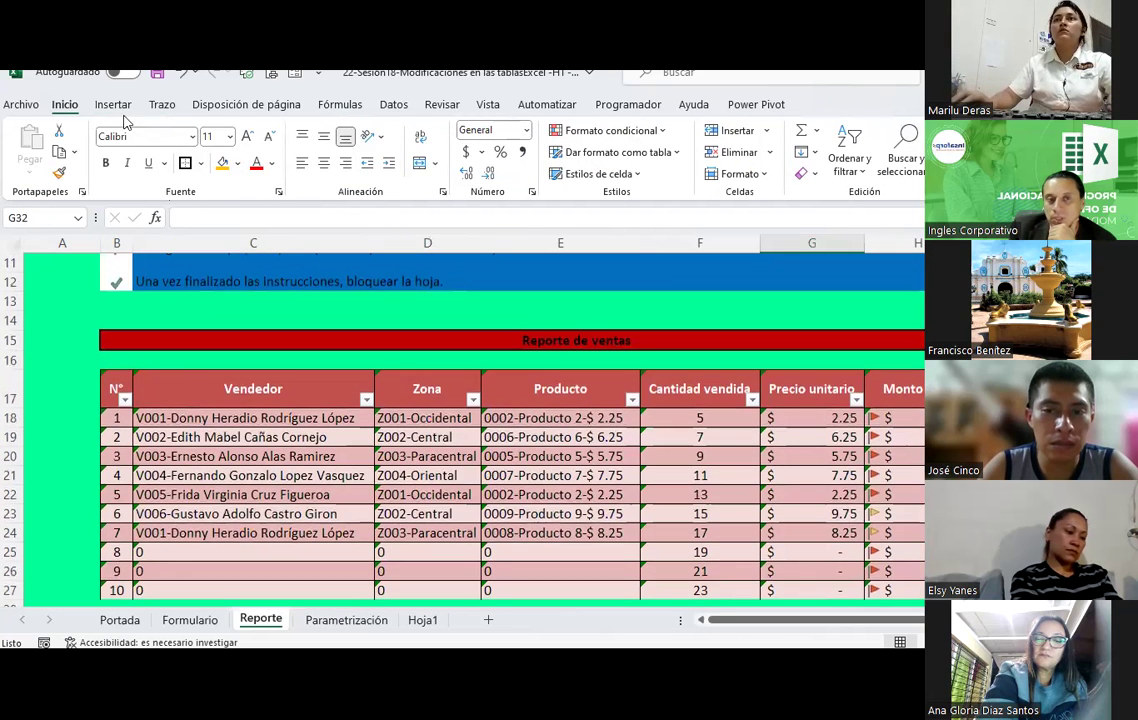
{"action": "left_click", "coordinate": [157, 75]}
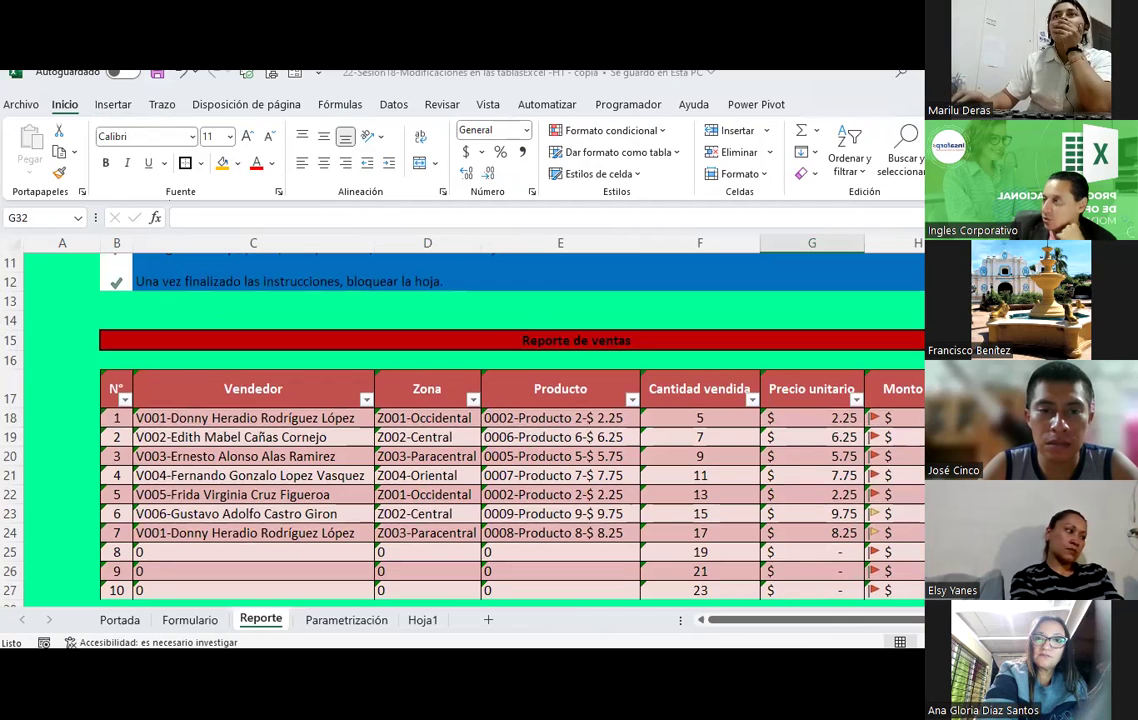